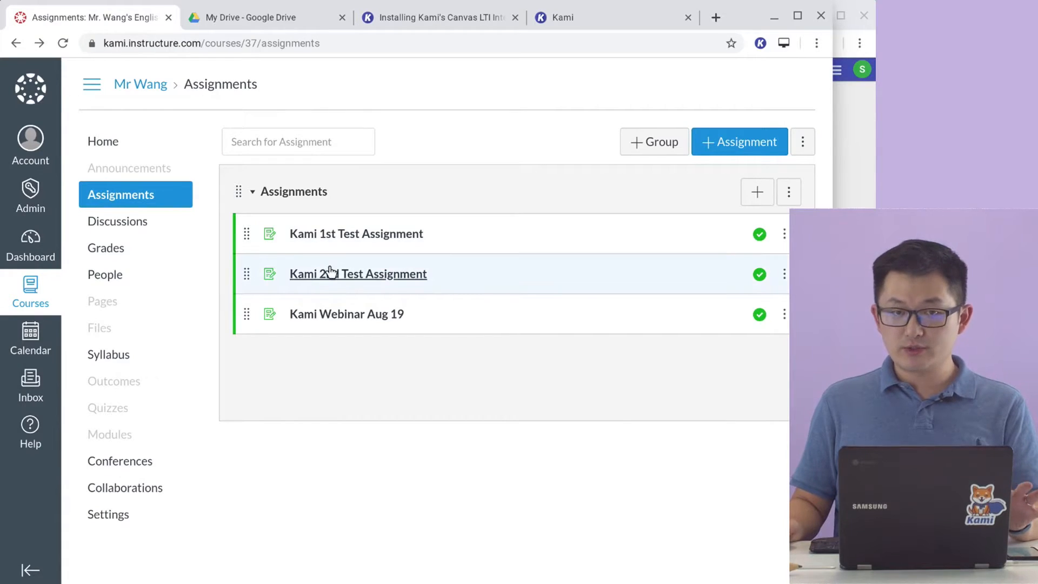
- Open the help article on installing Kami's Canvas LTI integration and go to its LTI key generation page
click(422, 17)
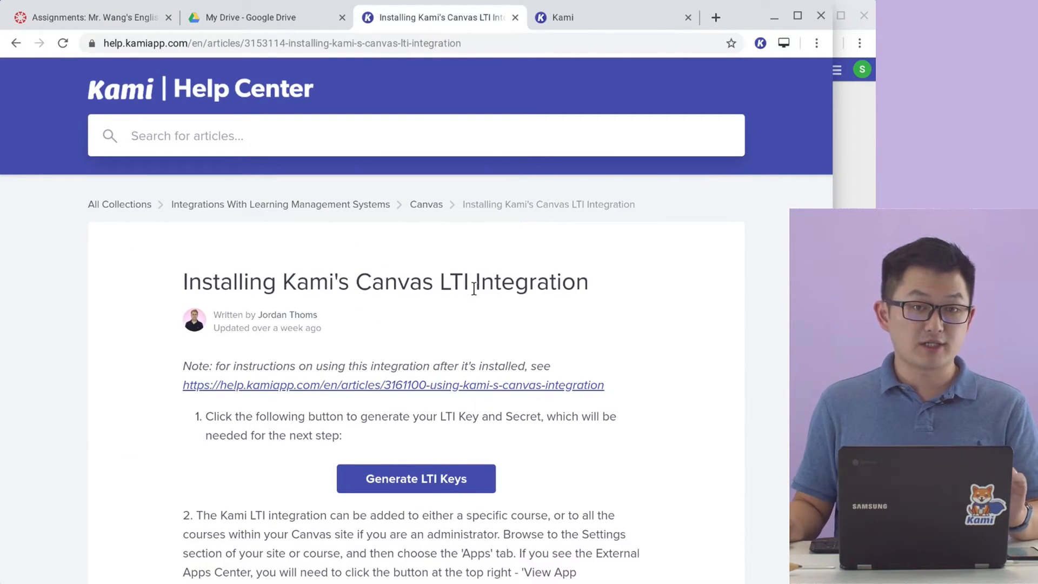
scroll(474, 288, down, 3)
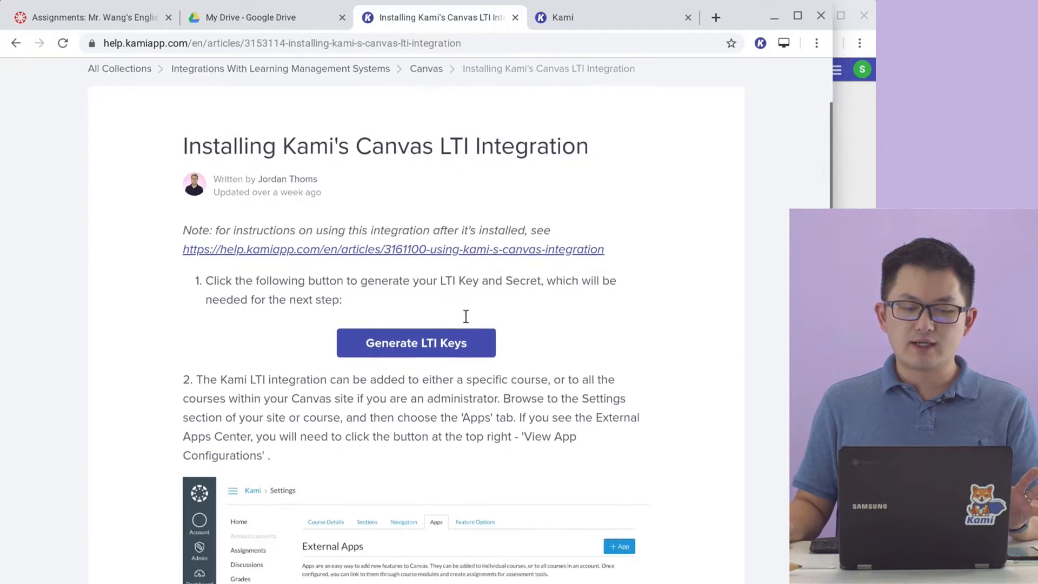
scroll(276, 319, down, 1)
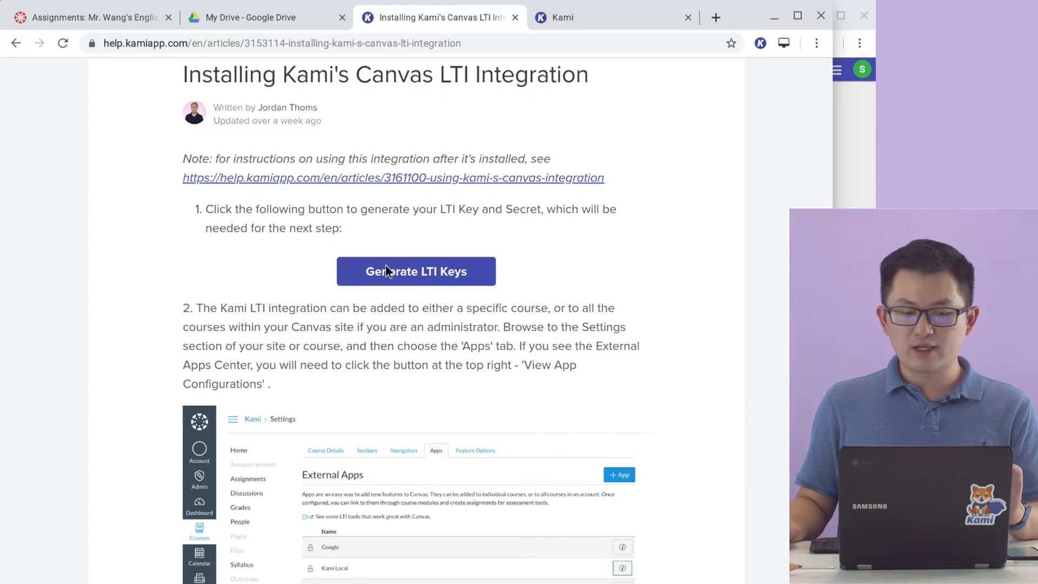
click(447, 276)
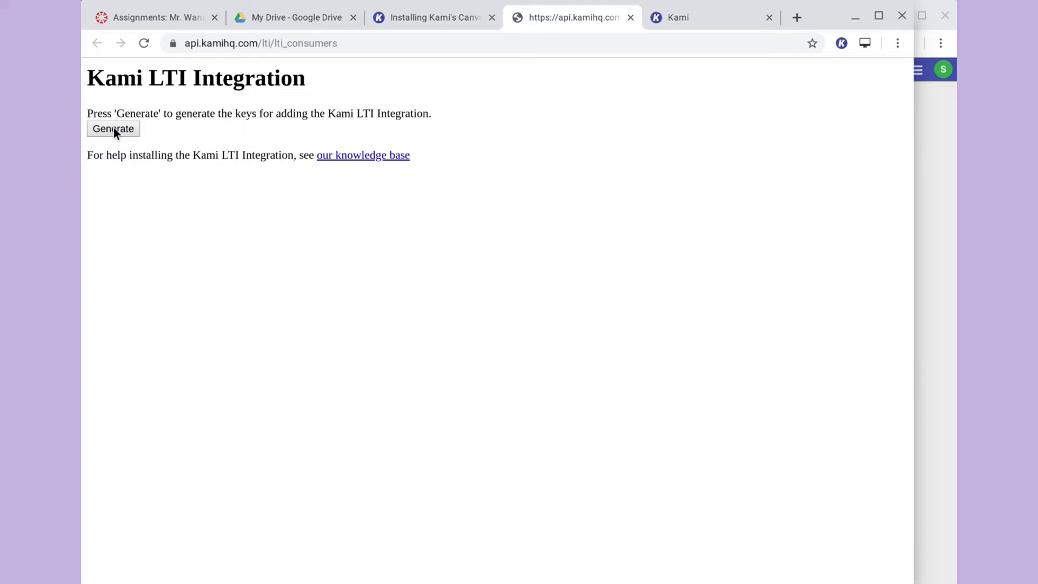
- Review the article's instructions on where the integration is added, and open the Canvas course's external app configurations
click(452, 16)
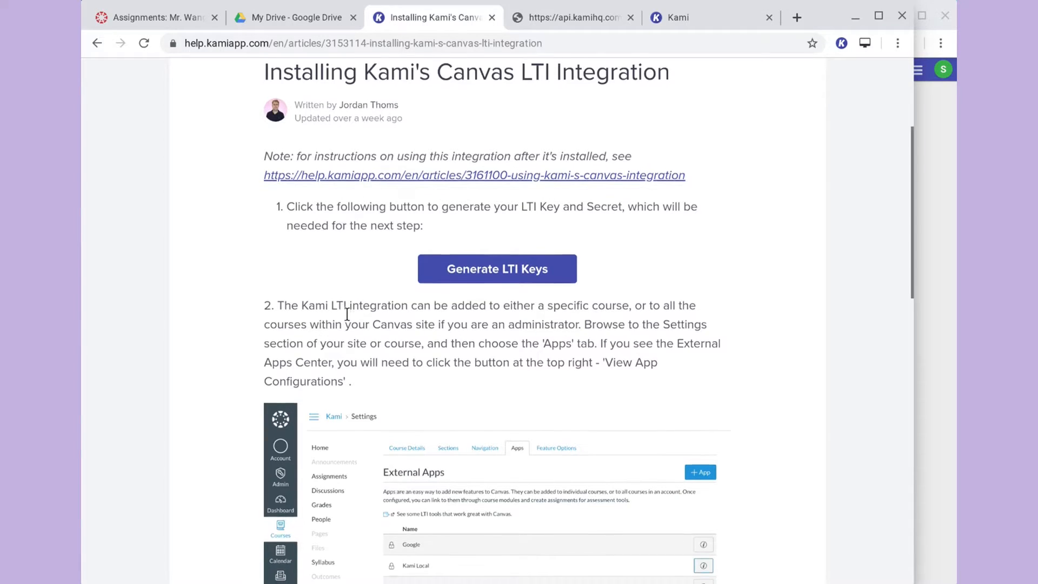
scroll(345, 314, down, 1)
scroll(348, 310, down, 1)
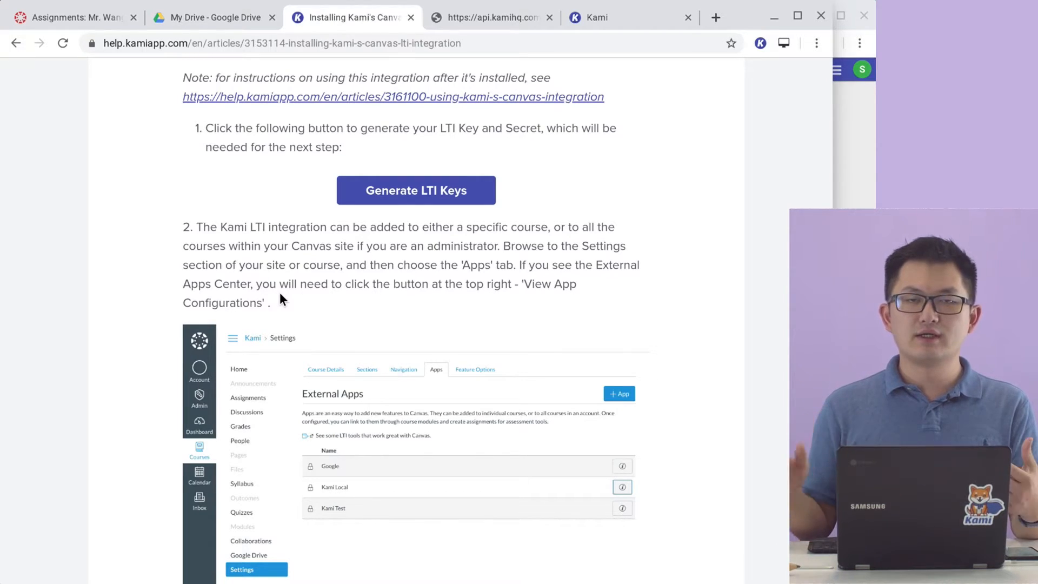
scroll(279, 291, down, 1)
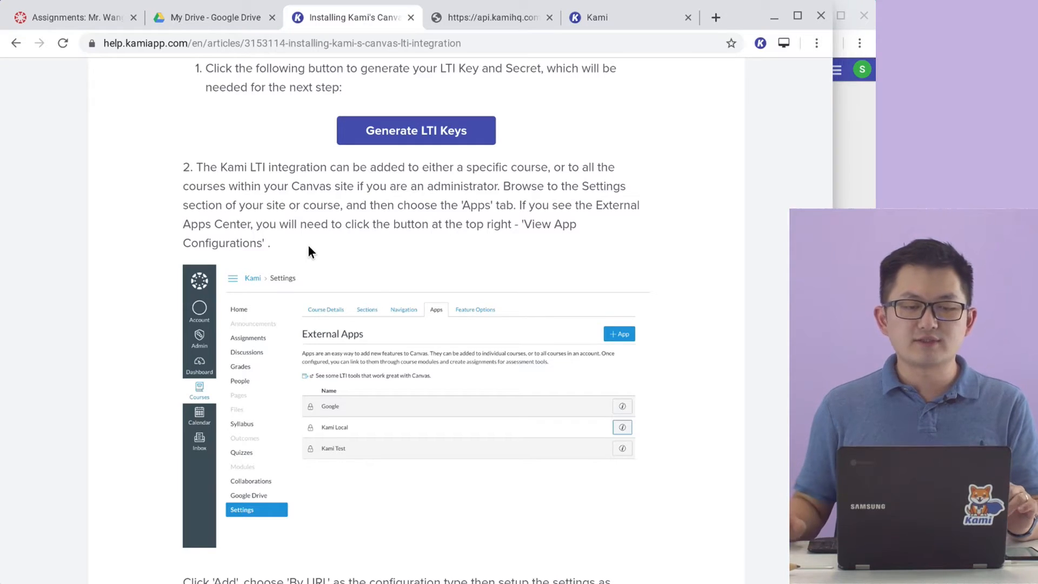
click(82, 16)
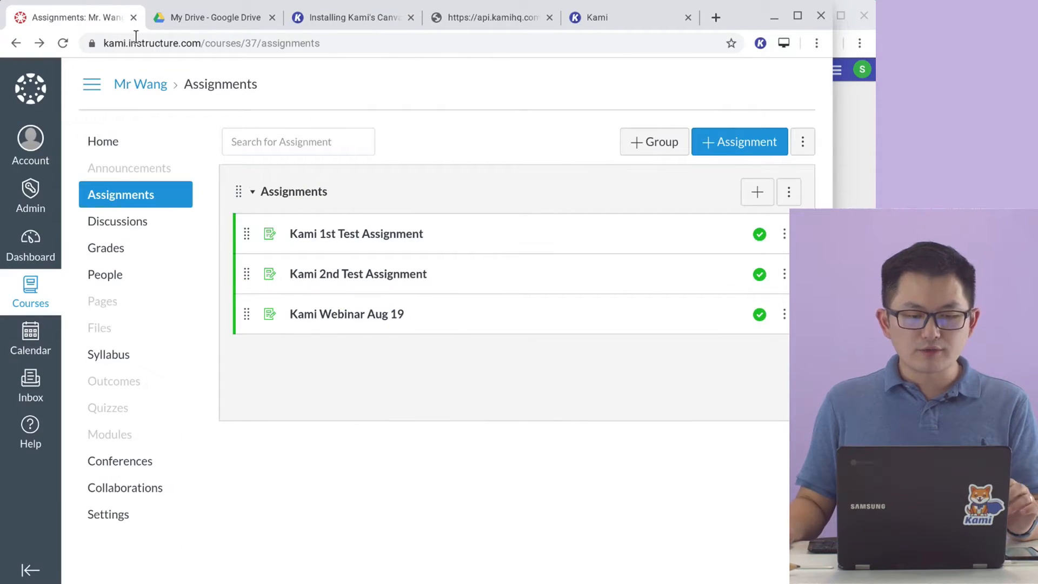
click(149, 518)
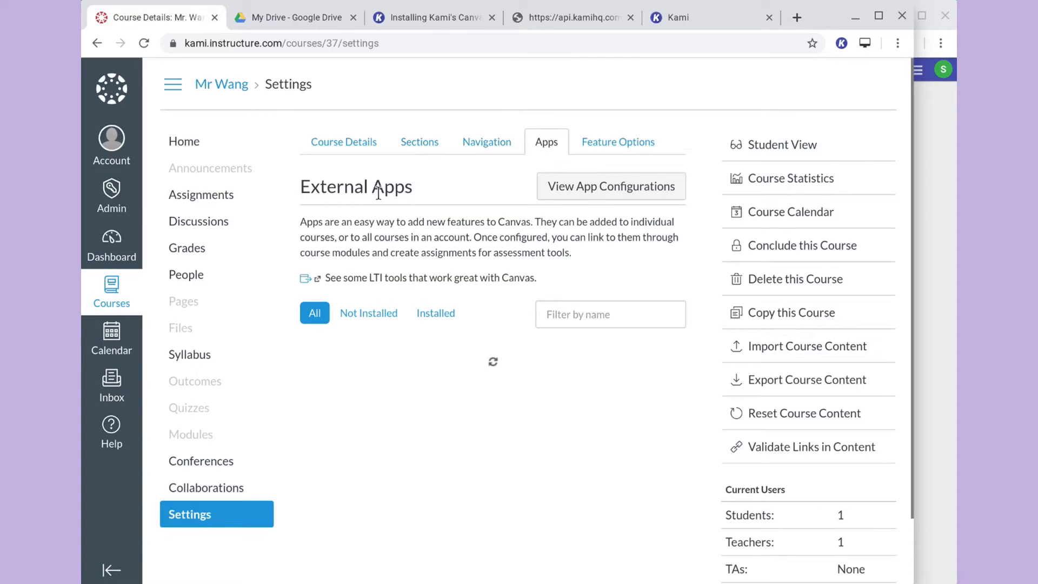
click(562, 193)
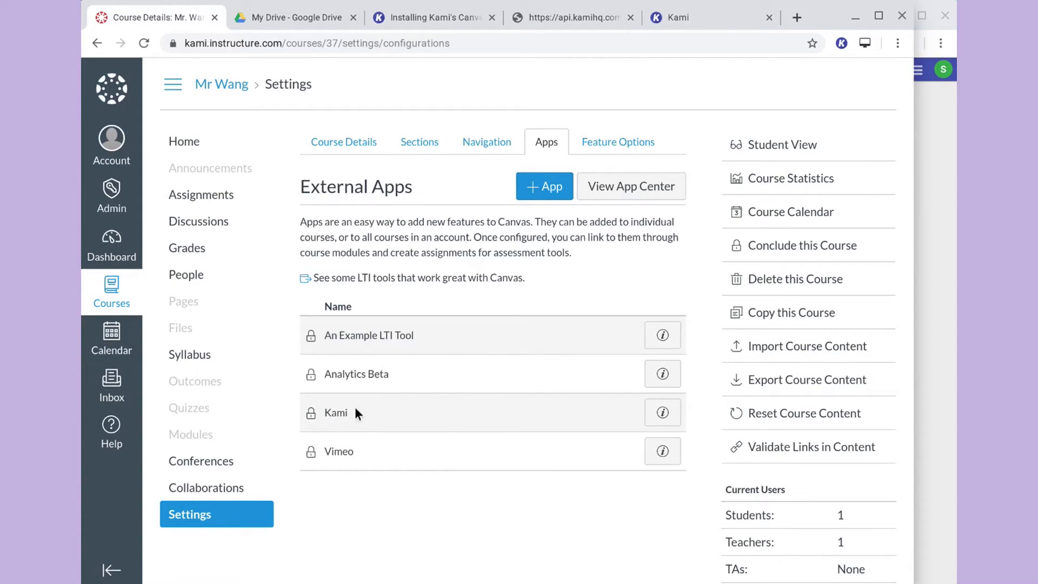
double_click(336, 412)
right_click(515, 412)
click(470, 389)
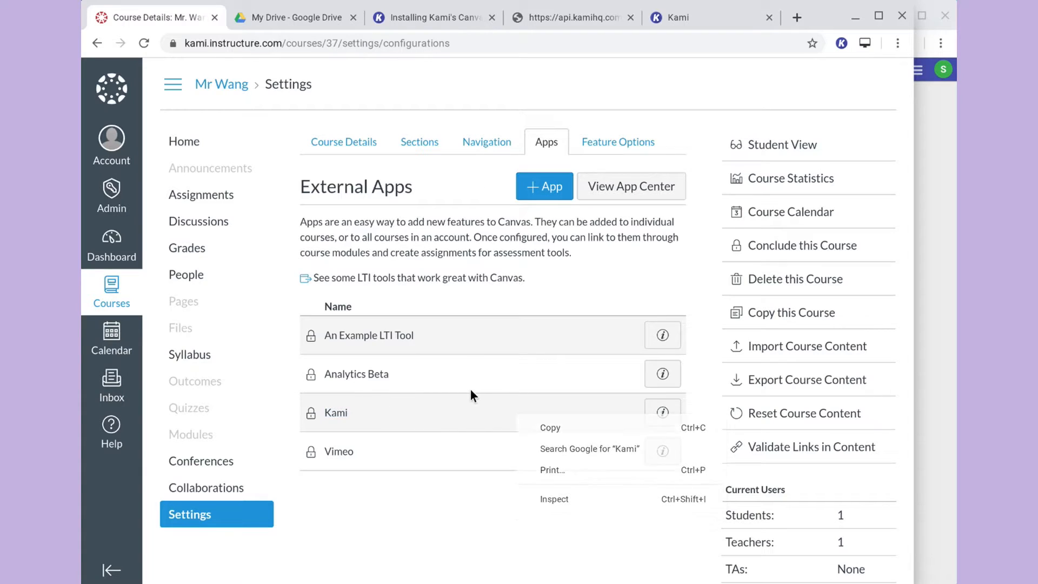
- Start adding an external app to the course with the By URL configuration type
click(554, 186)
click(308, 176)
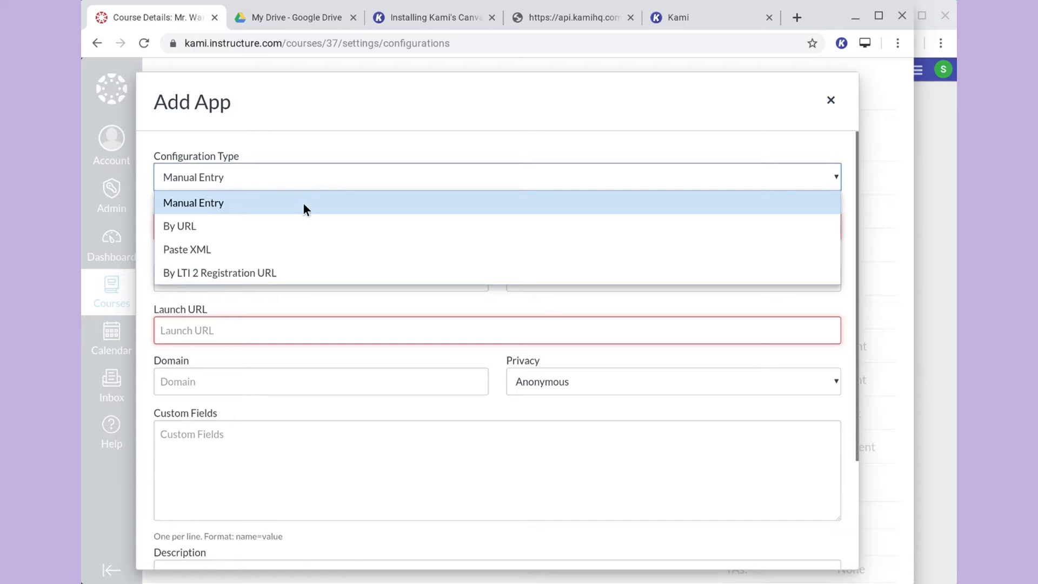
click(313, 227)
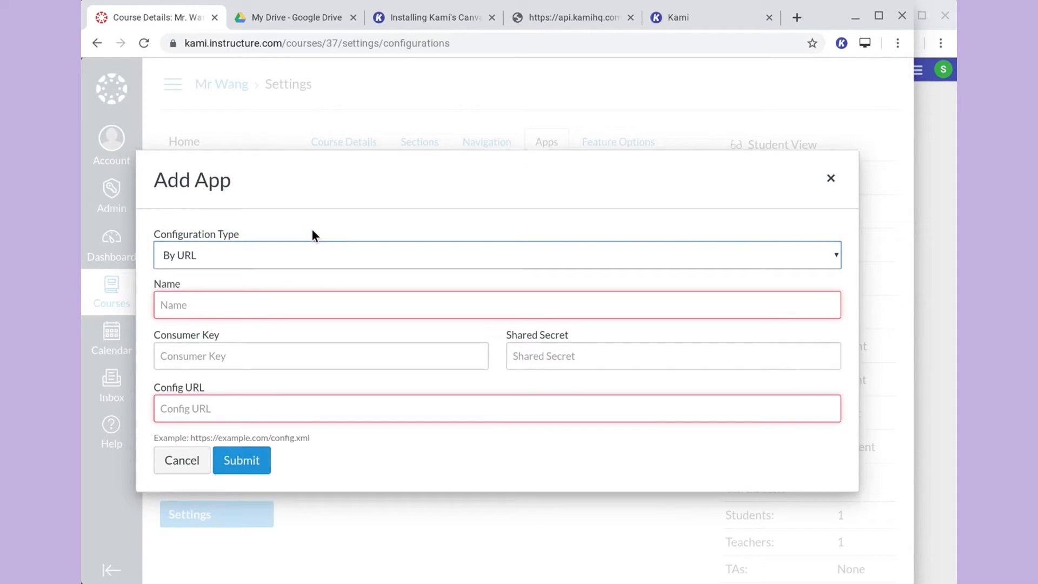
click(320, 412)
click(460, 23)
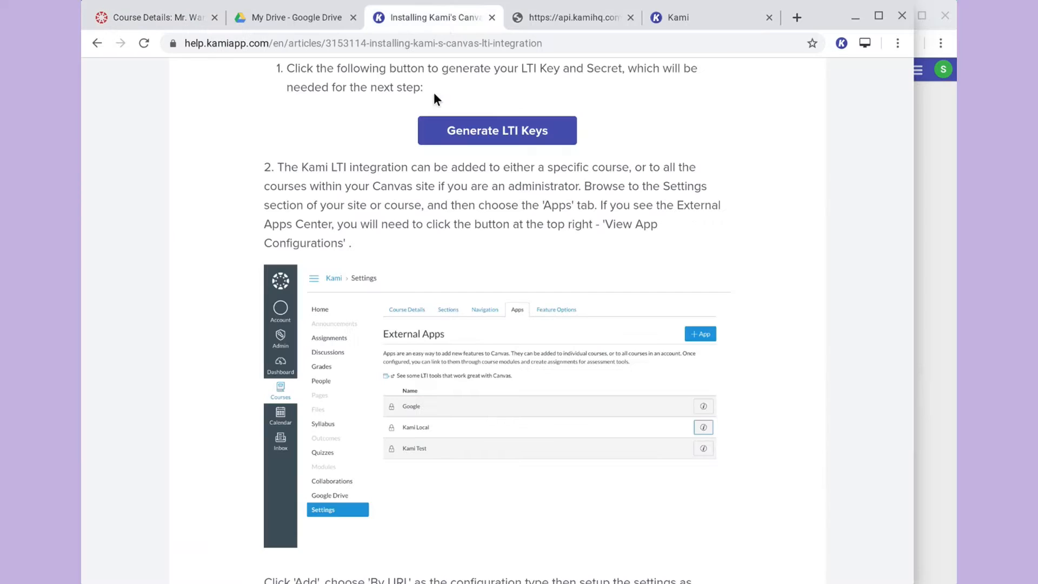
scroll(411, 290, up, 1)
scroll(411, 296, down, 4)
right_click(426, 454)
click(474, 379)
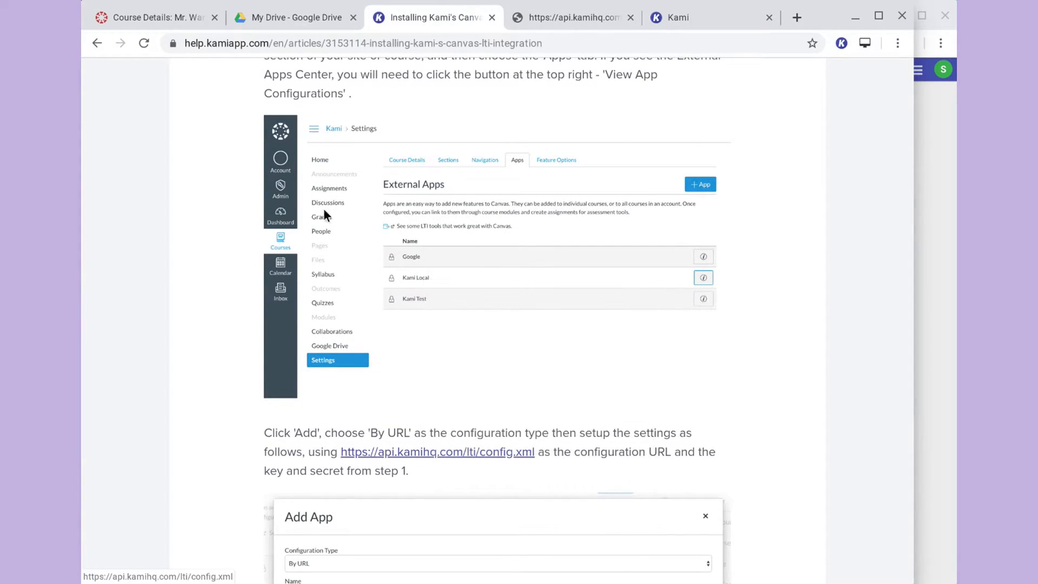
click(139, 7)
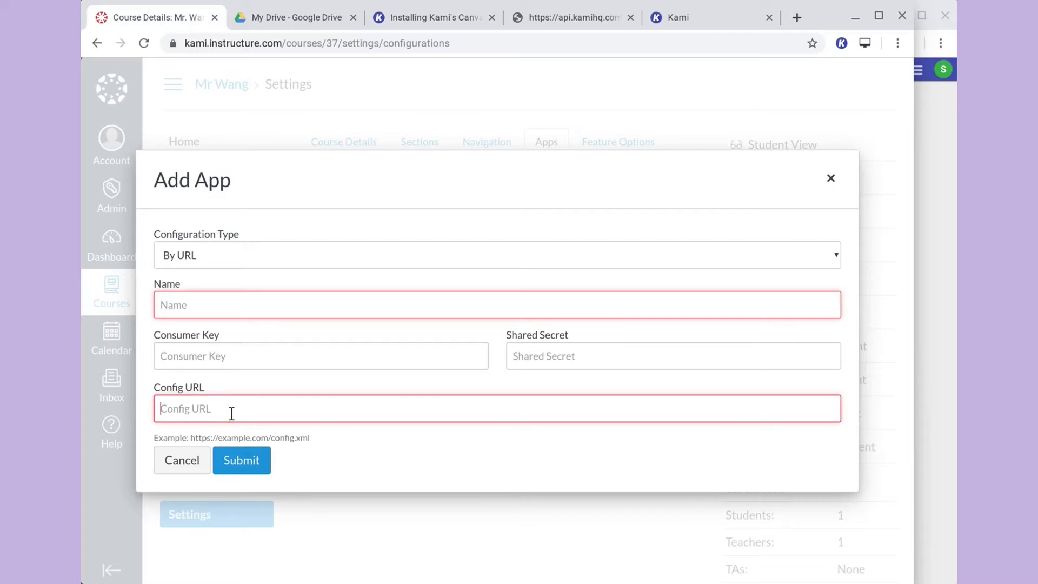
key(ctrl+v)
- Name the new course app Kami
click(252, 348)
click(248, 303)
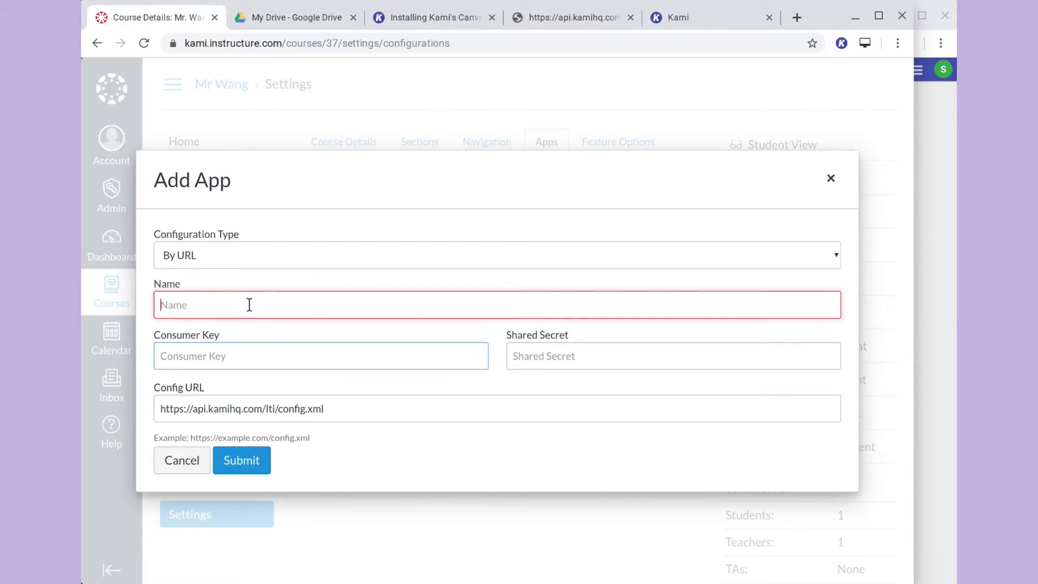
text(Kamo)
key(BackSpace)
key(Tab)
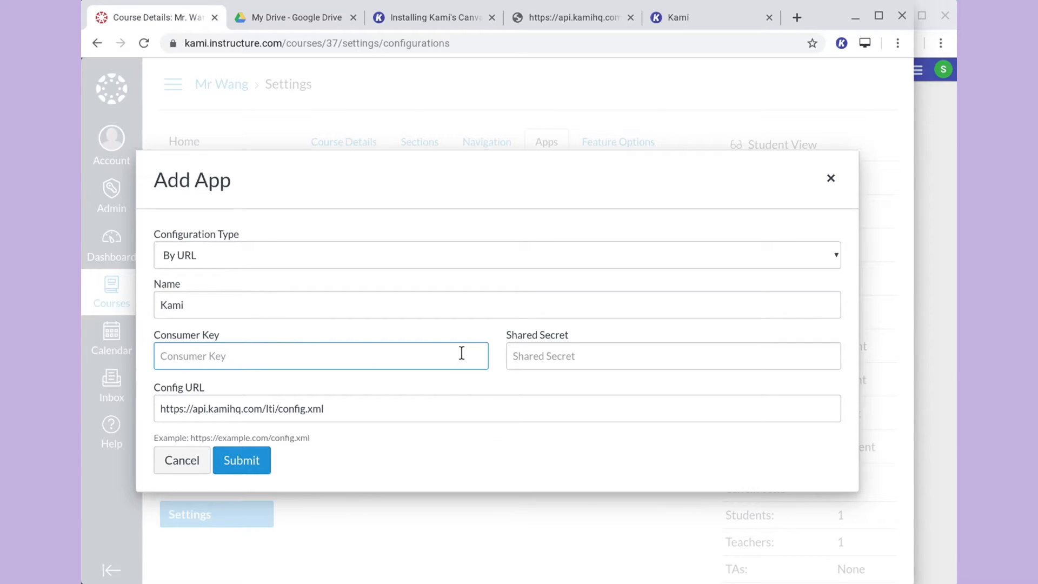
- Generate the LTI consumer key and secret on the Kami LTI Integration page
click(557, 354)
click(436, 363)
click(549, 17)
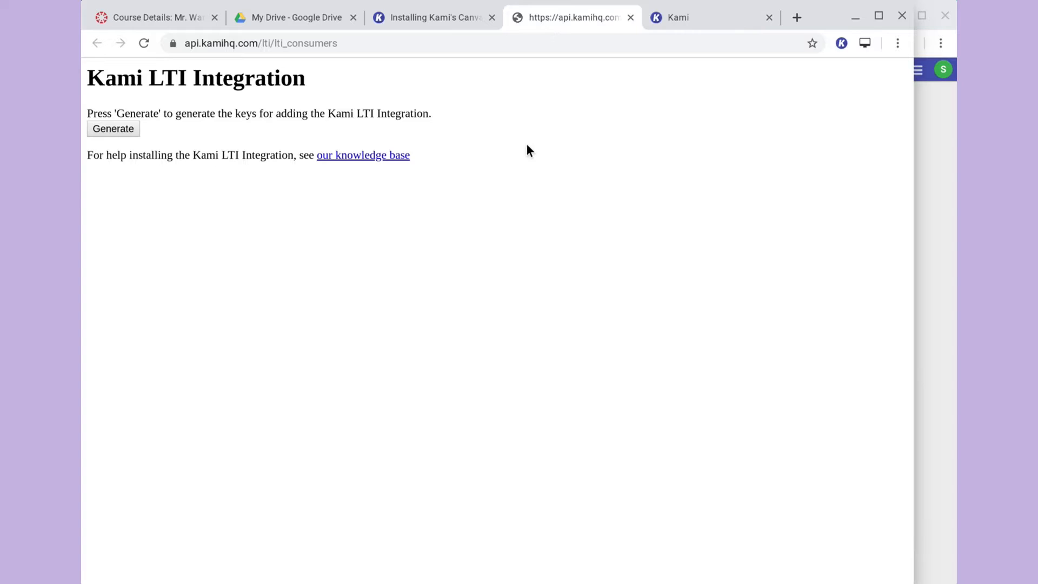
click(121, 132)
double_click(202, 112)
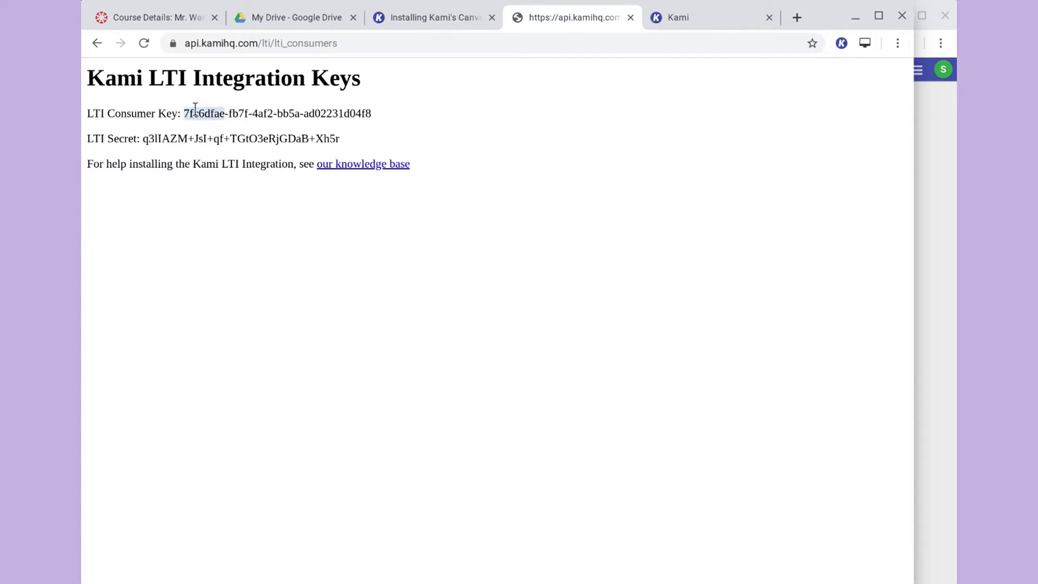
- Return to Canvas and discard the course's unfinished app entry
click(179, 21)
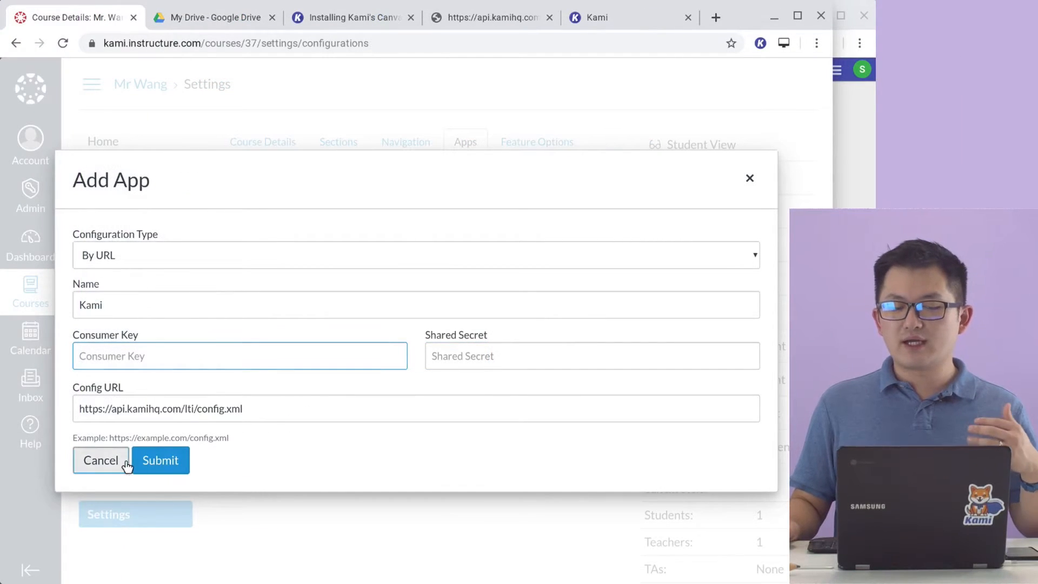
click(125, 462)
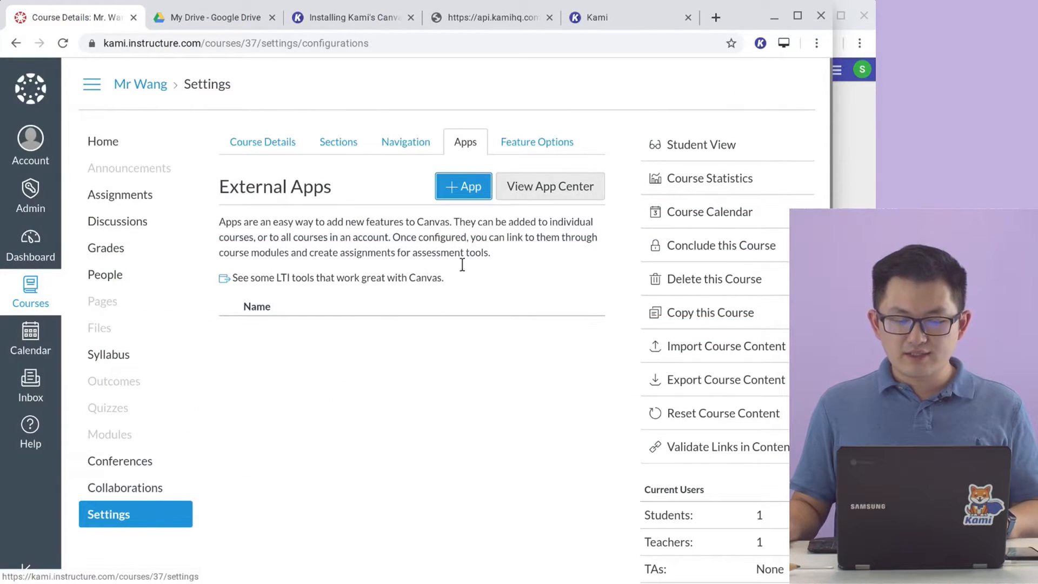
scroll(431, 331, down, 1)
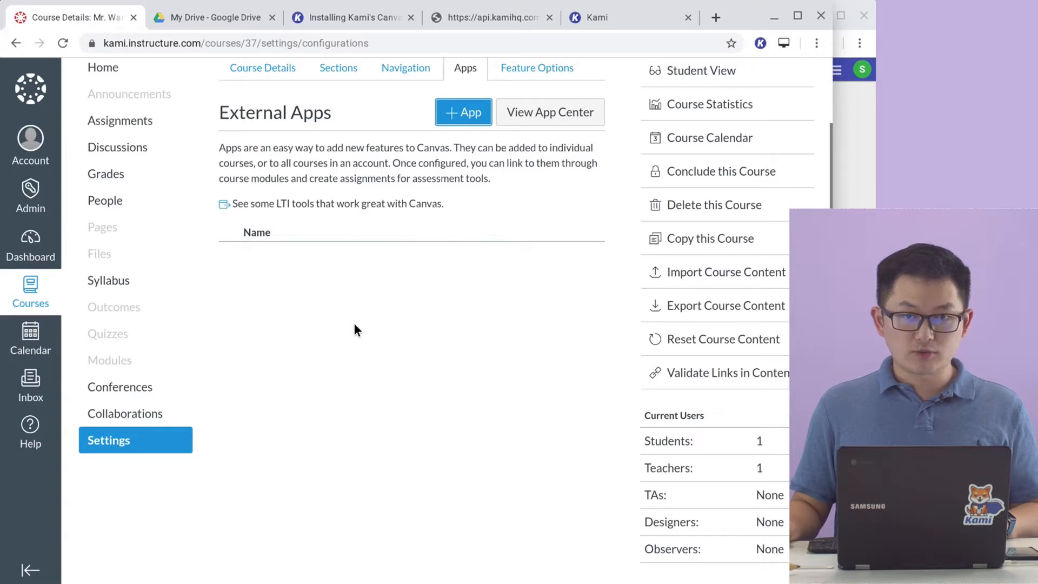
scroll(355, 326, up, 1)
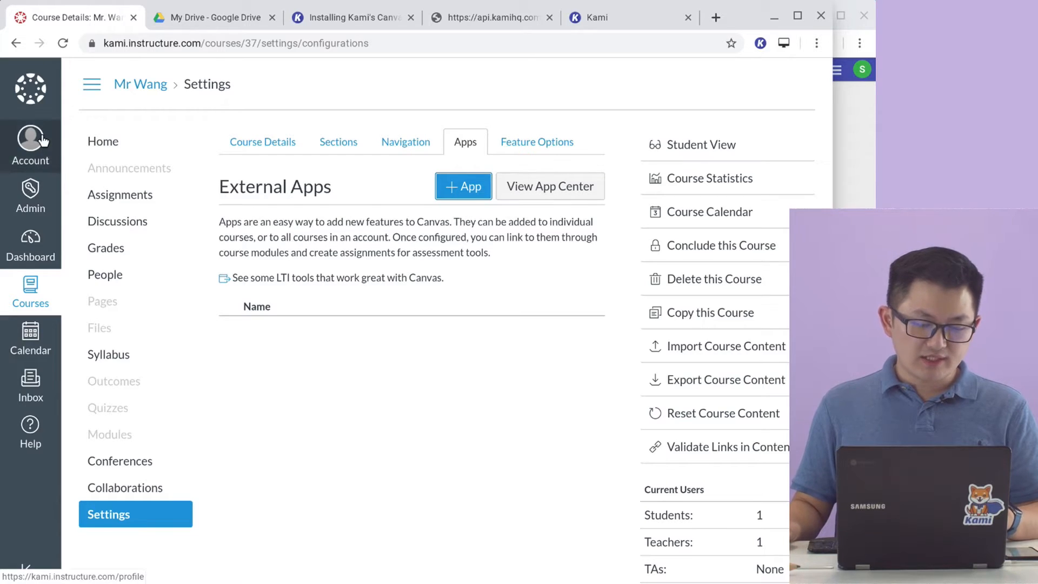
- Open the external app configurations in the Kami App account's admin settings and locate the Kami entry
click(46, 203)
click(111, 135)
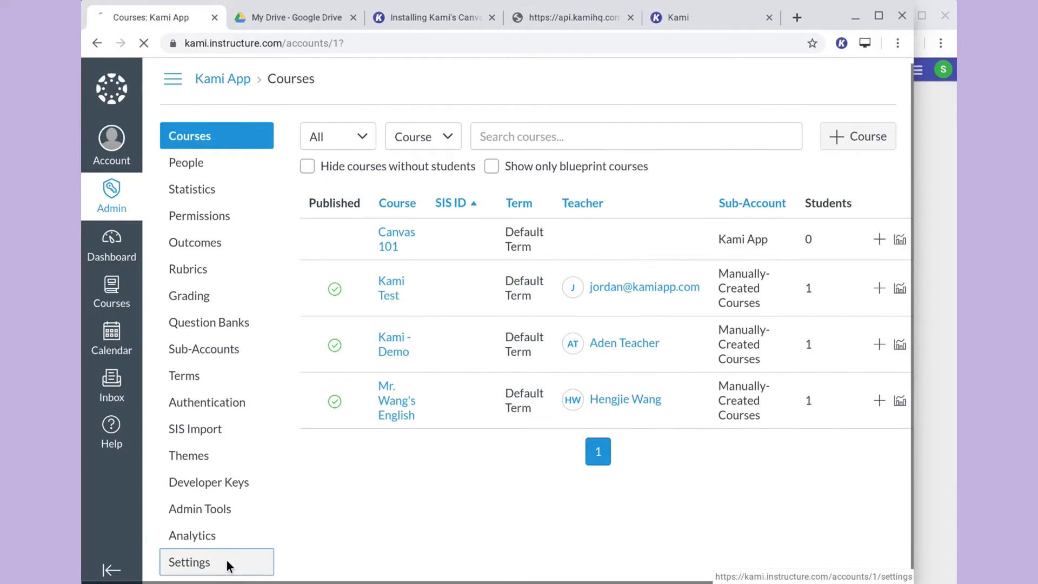
click(225, 560)
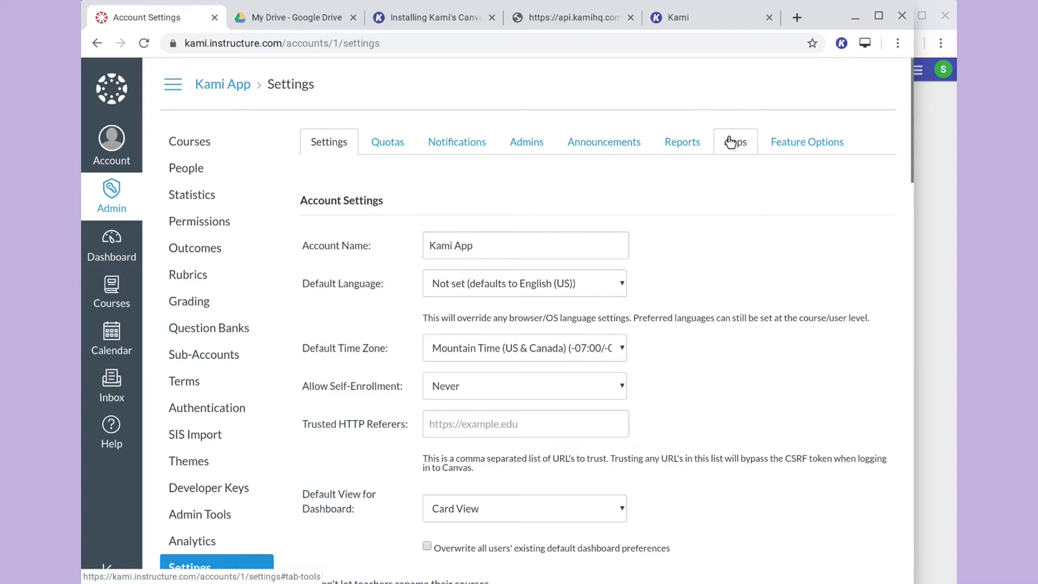
click(735, 139)
click(812, 190)
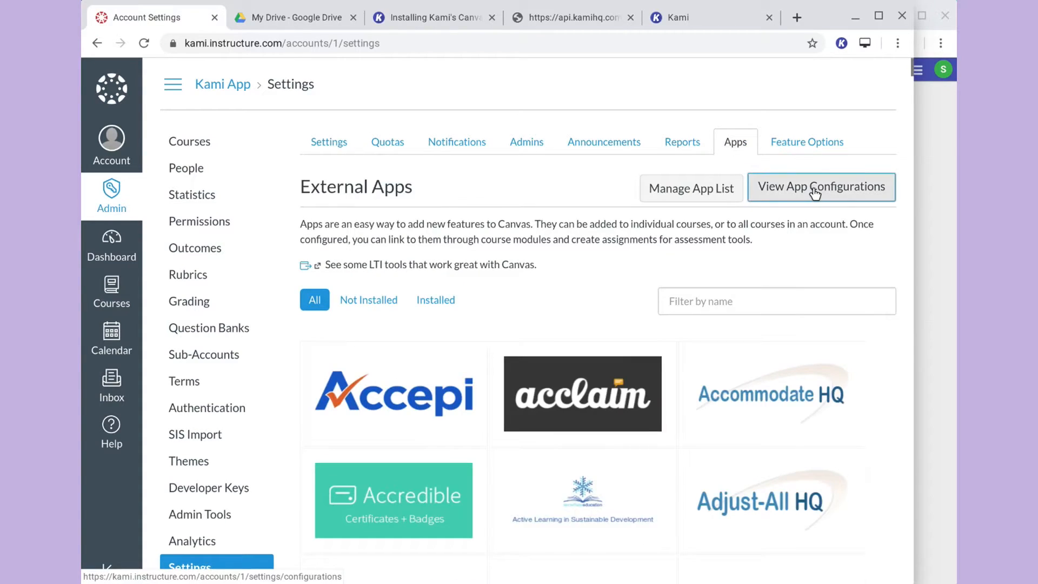
drag(328, 398, 359, 398)
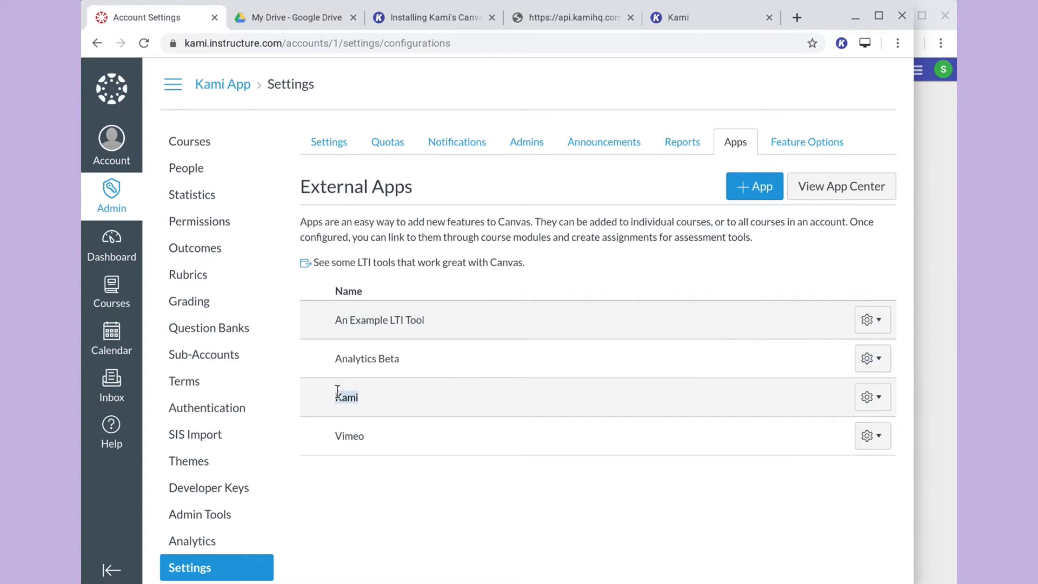
- Start adding an app at account level with the By URL configuration type
click(735, 192)
click(337, 178)
click(346, 241)
click(303, 184)
click(315, 226)
click(317, 407)
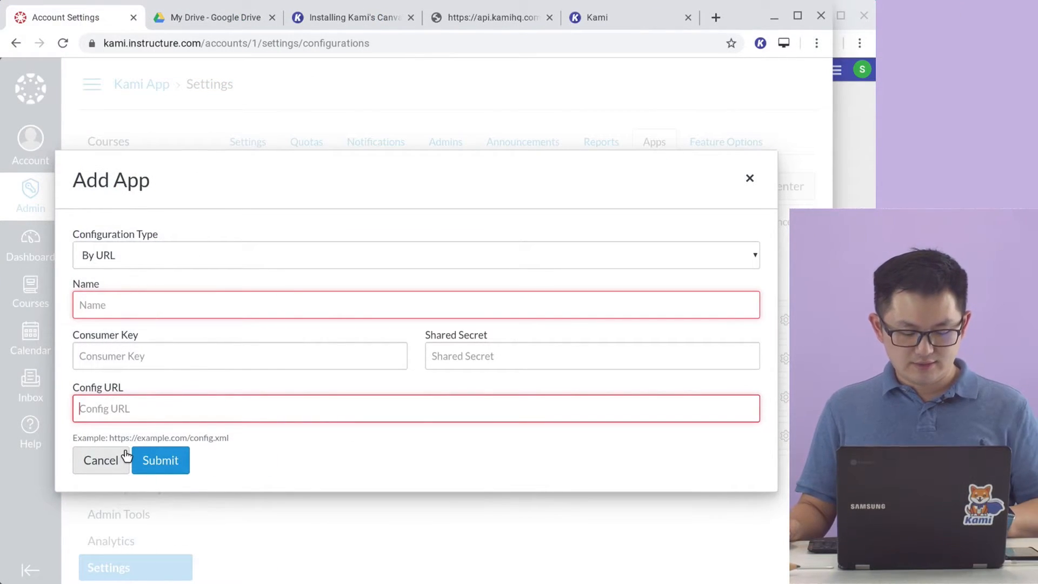
key(ctrl+v)
click(162, 301)
text(Kam)
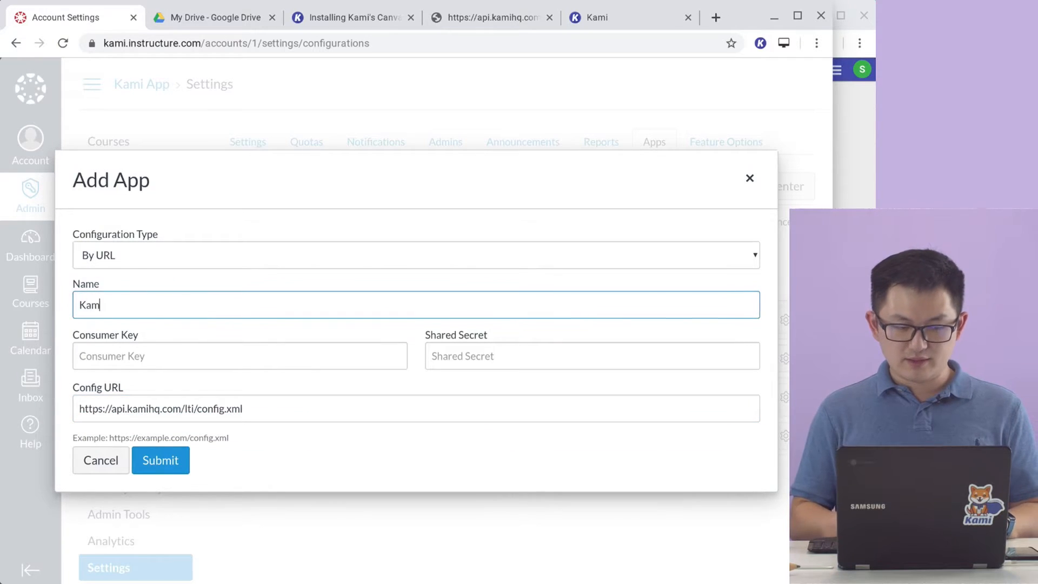
key(Return)
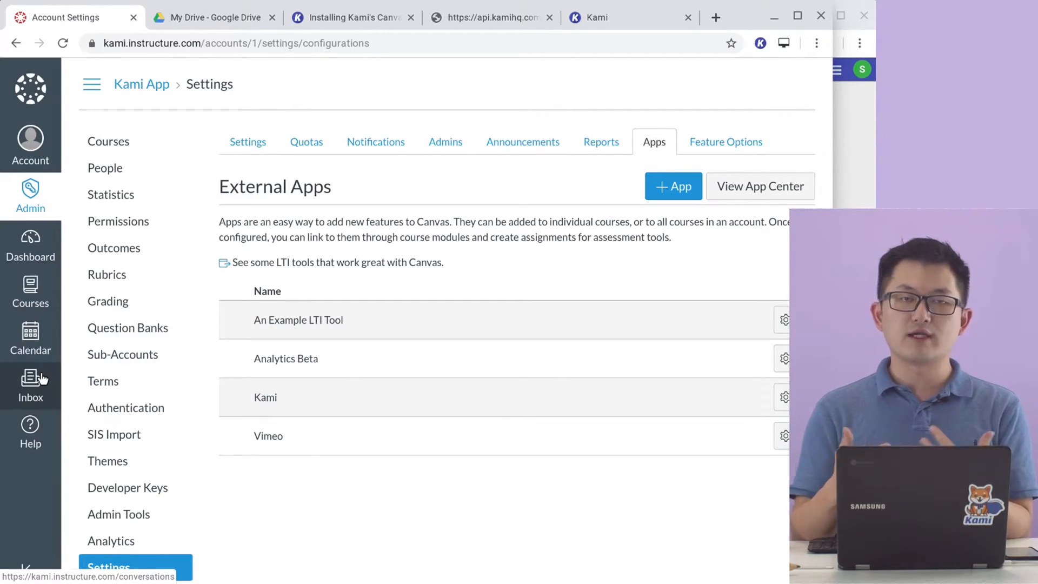
- Open the English course's assignments in Canvas and start creating a new assignment
click(30, 292)
click(219, 140)
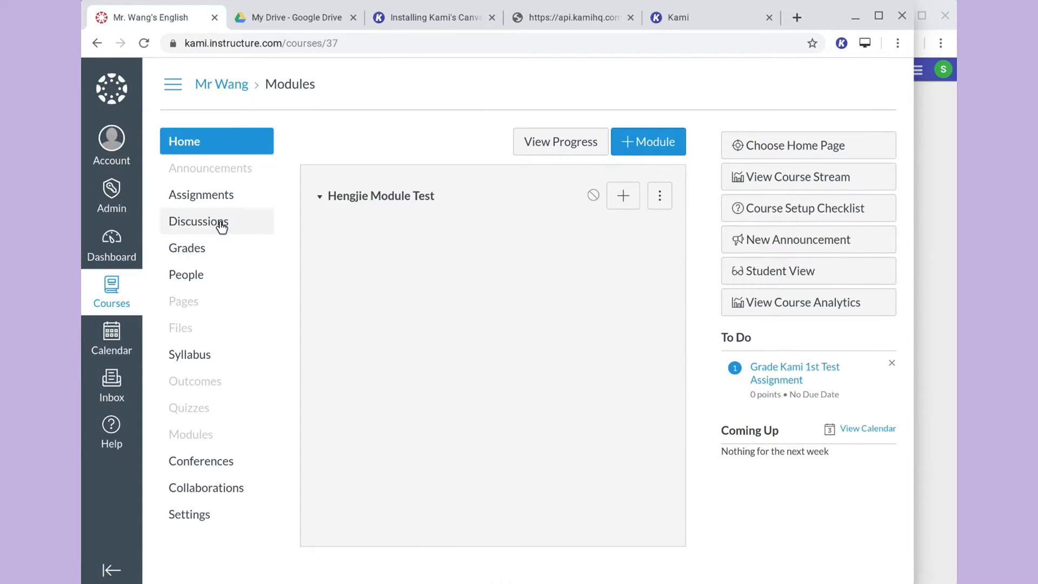
click(230, 201)
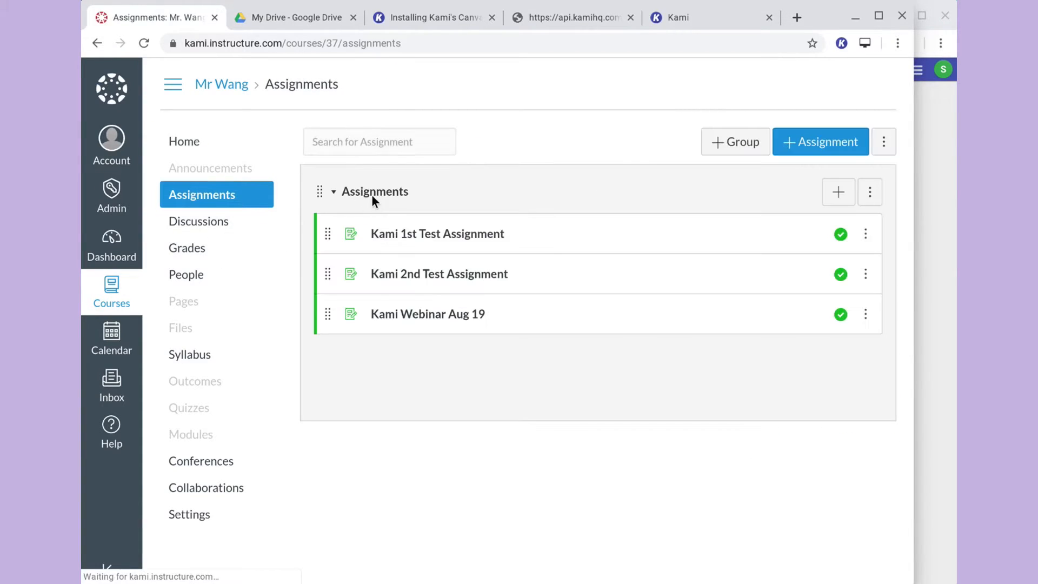
click(841, 141)
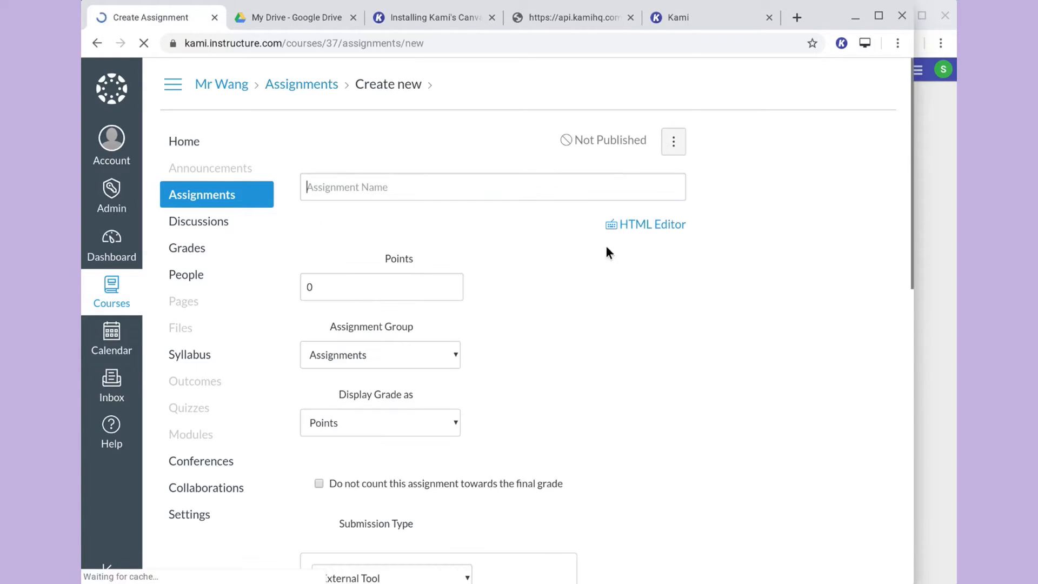
- Name the assignment Kami Webinar Aug 2019 v2 and enter Blurb as its description
text(Kami Webinar Aug 201)
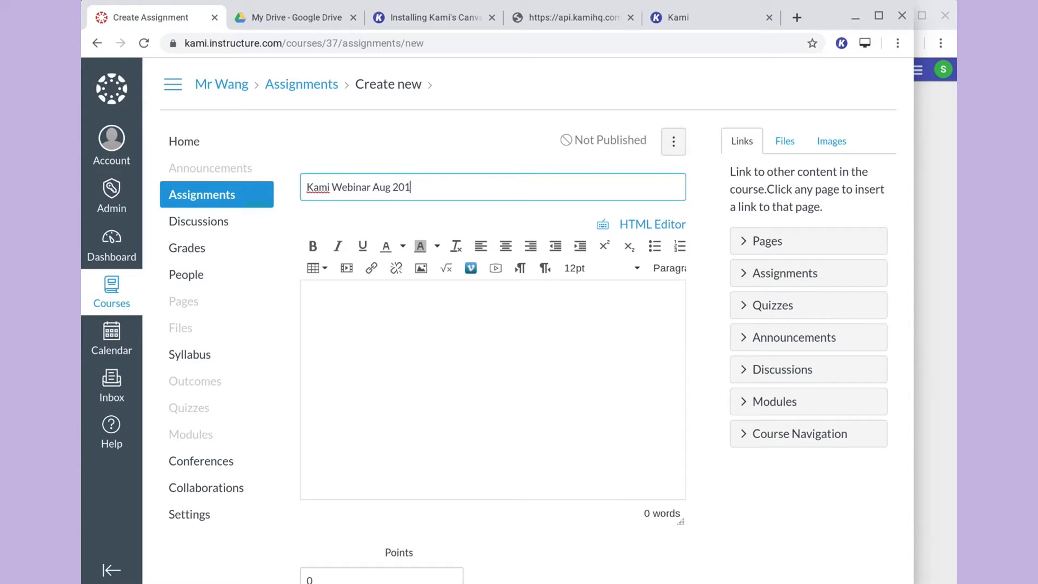
click(373, 341)
text(Blurb)
- Find an external tool for the submission type and choose Kami Google Drive Assignment
scroll(367, 342, down, 15)
scroll(353, 283, up, 5)
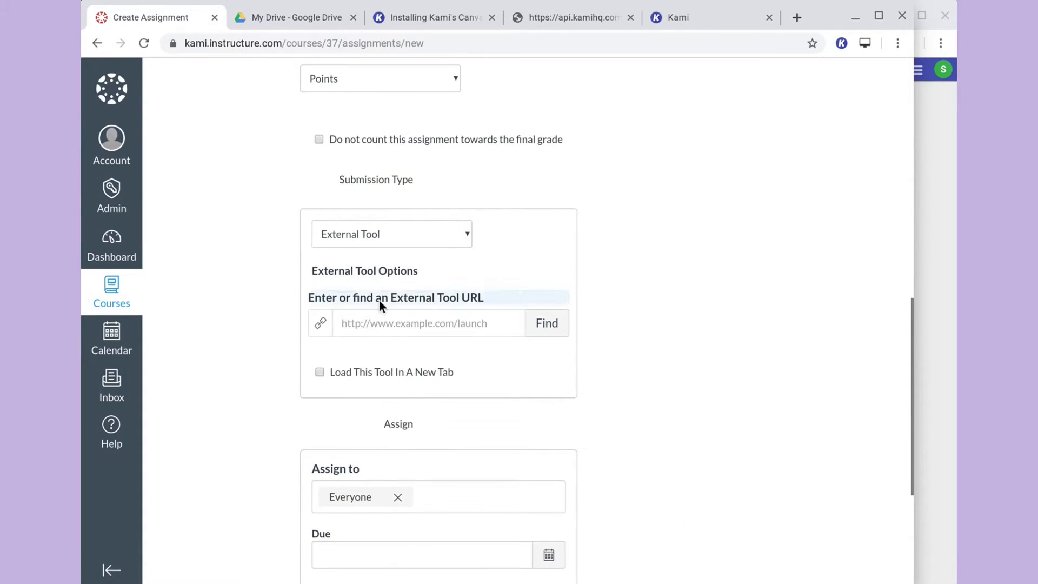
click(546, 323)
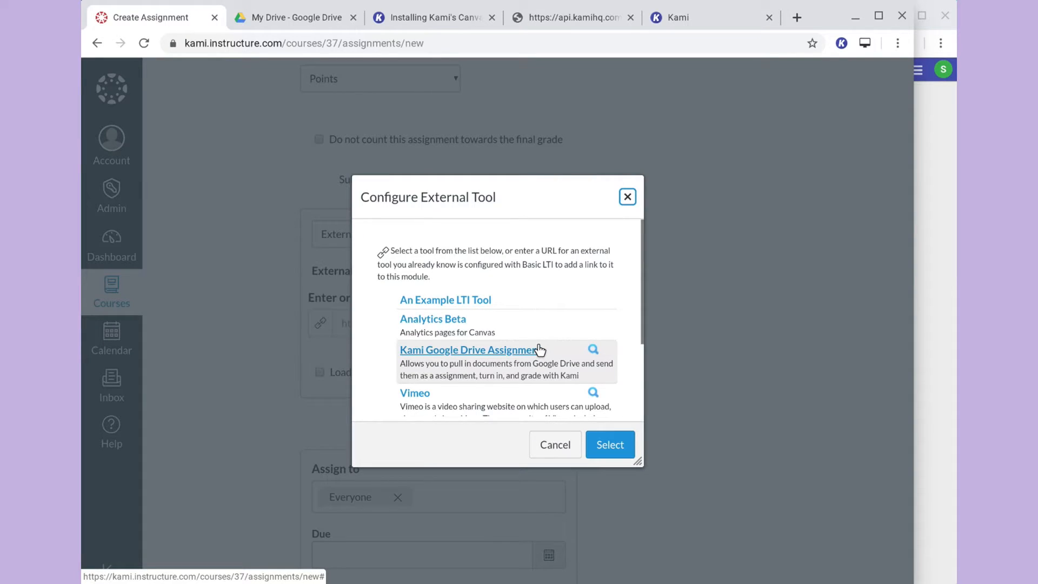
click(538, 349)
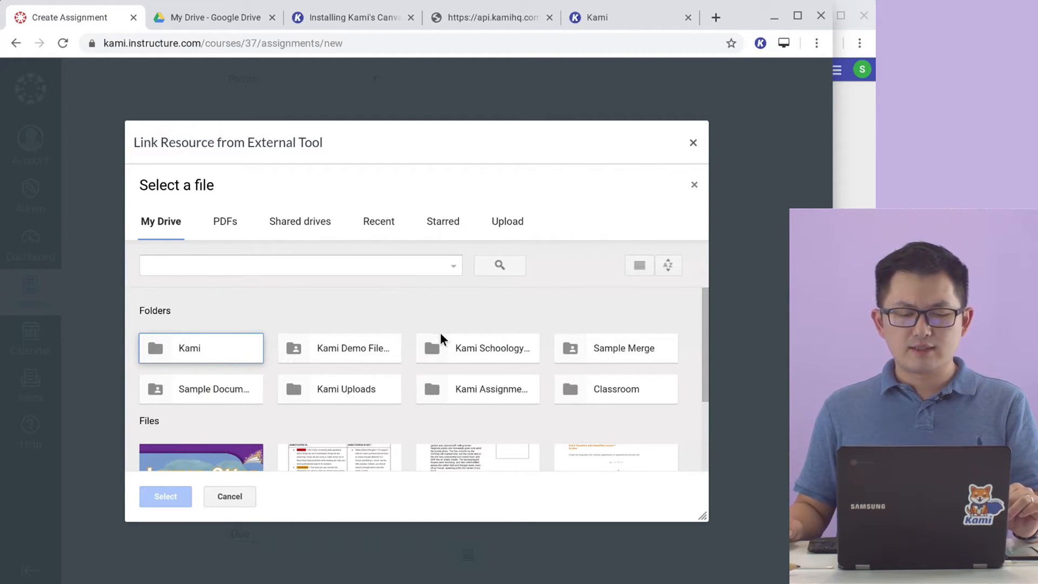
- Pick Mixed Resource.pdf from My Drive as the linked resource and confirm the external tool selection
scroll(441, 336, down, 1)
scroll(440, 336, down, 3)
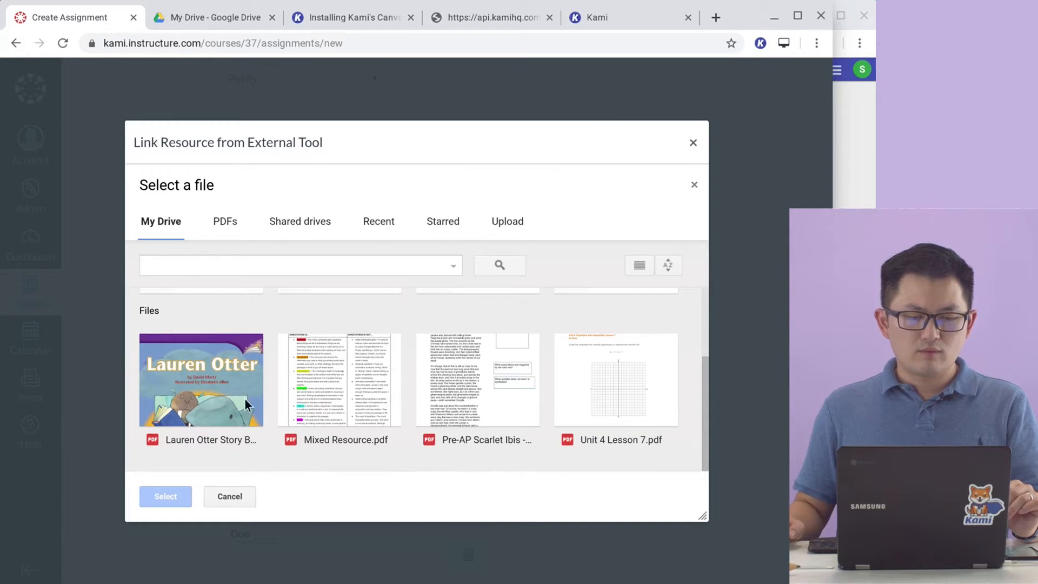
scroll(280, 399, up, 4)
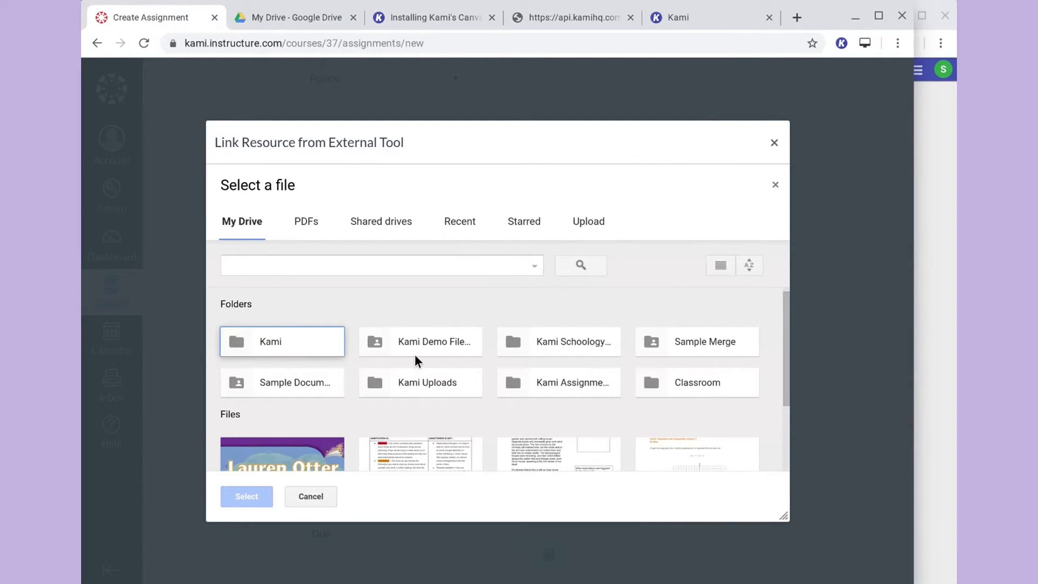
scroll(414, 355, down, 2)
click(373, 439)
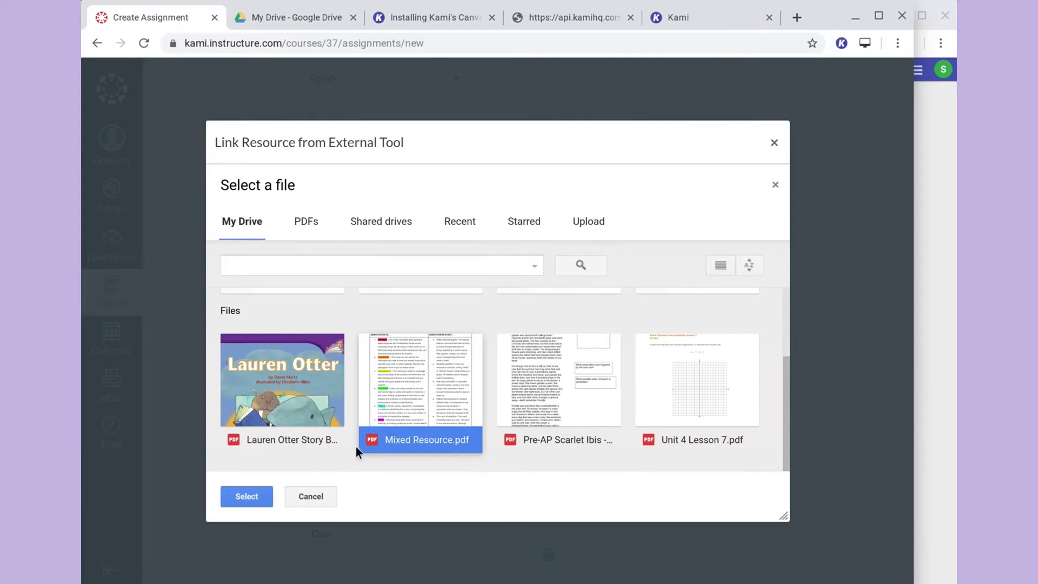
click(241, 492)
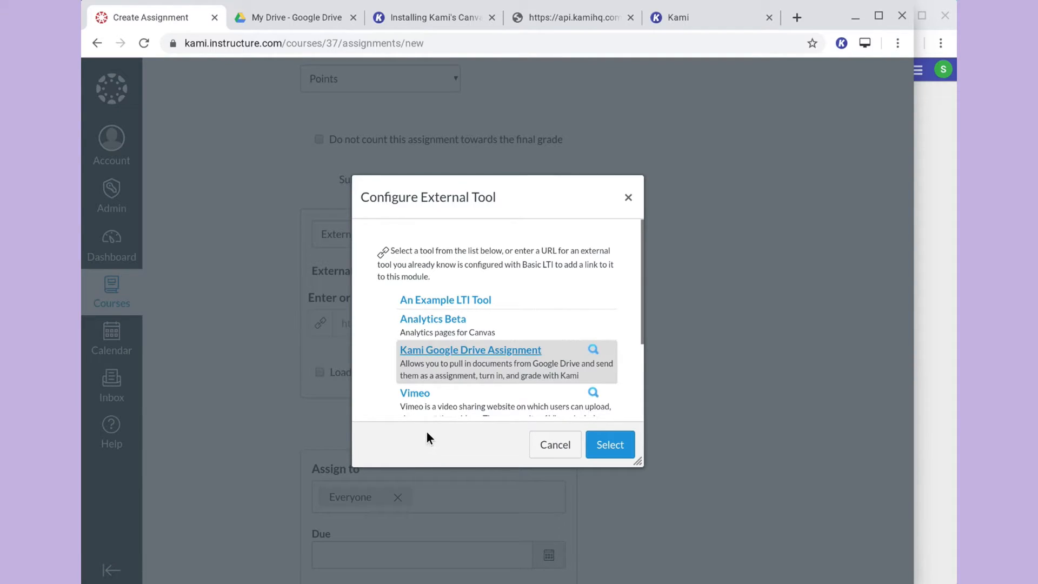
click(611, 444)
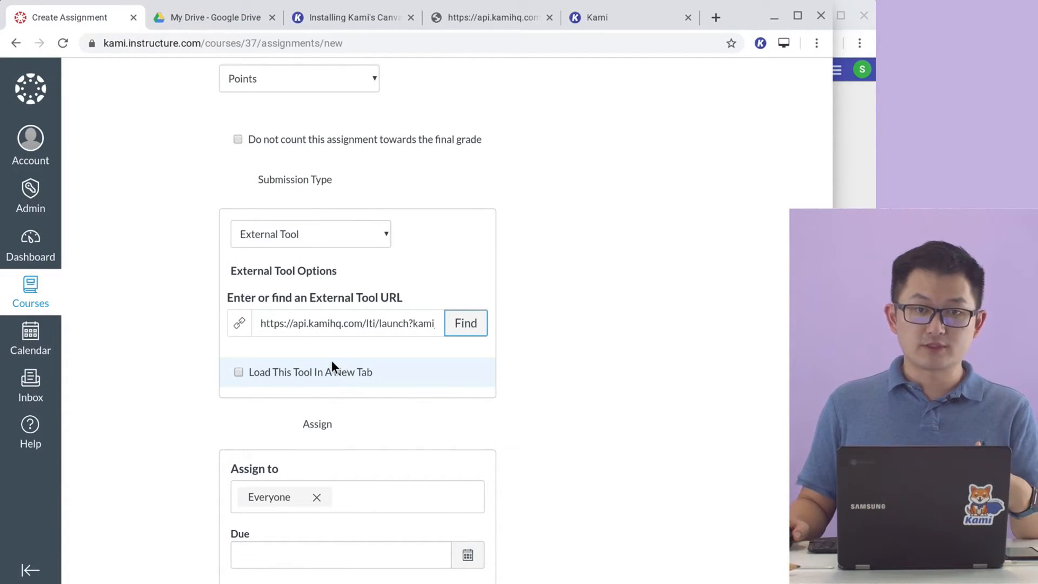
- Set the Kami tool to load in a new tab, then save and publish the assignment
click(332, 363)
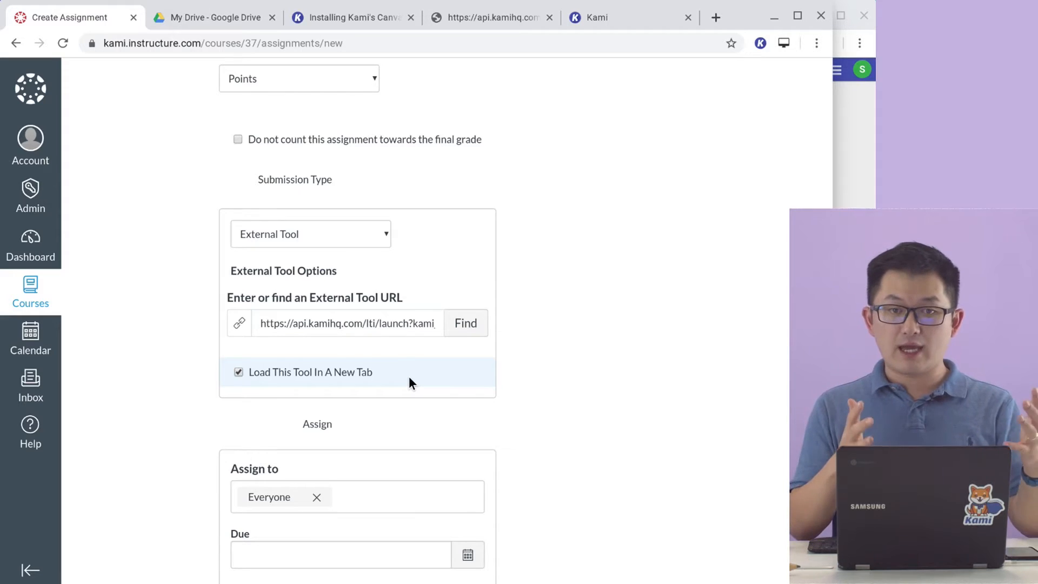
scroll(368, 338, down, 4)
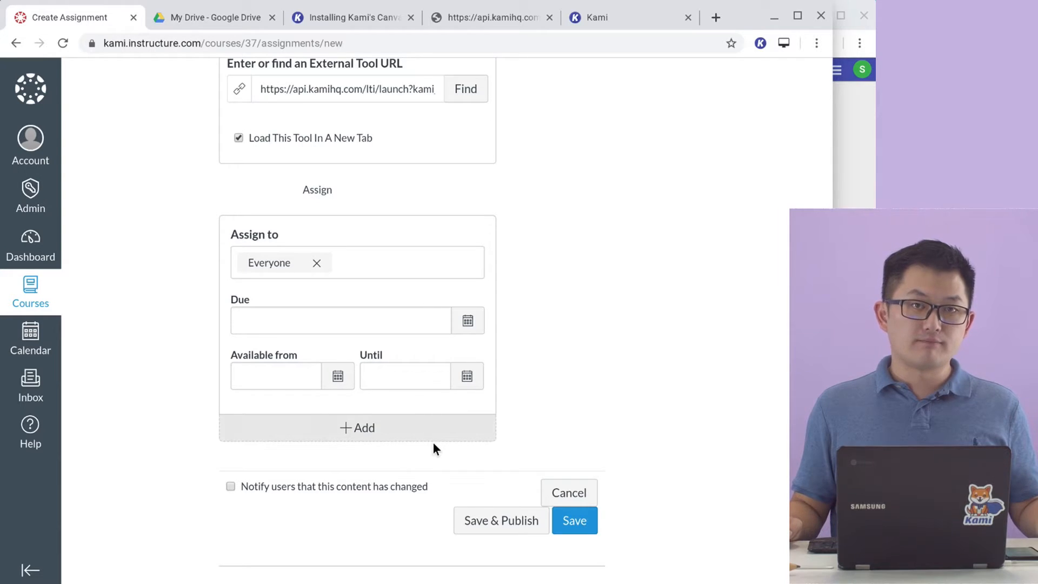
click(492, 519)
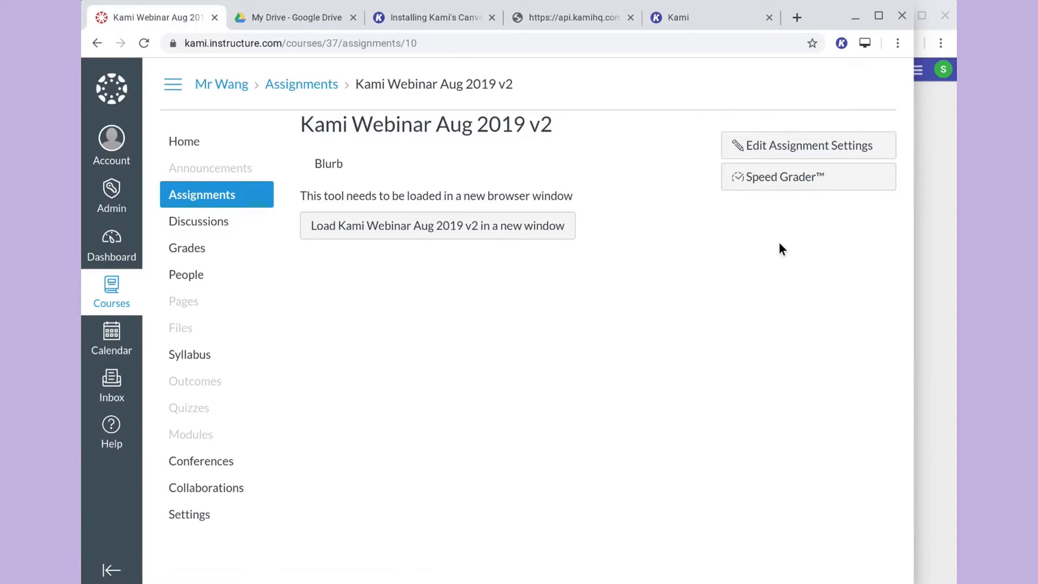
- In the student's browser window, open Kami Webinar Aug 2019 v2 from the English course's assignments and load it in a new window
click(928, 255)
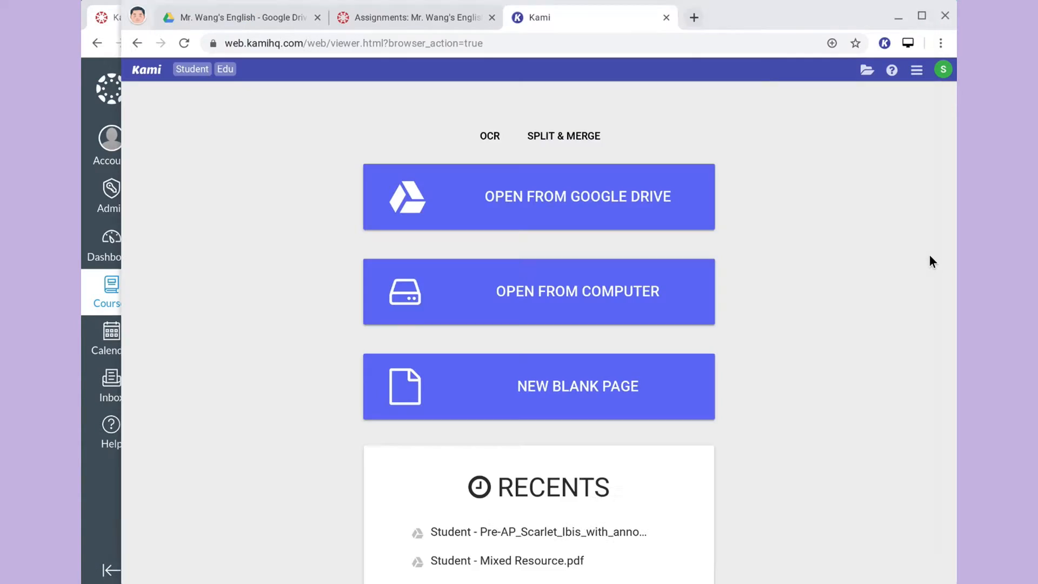
click(397, 25)
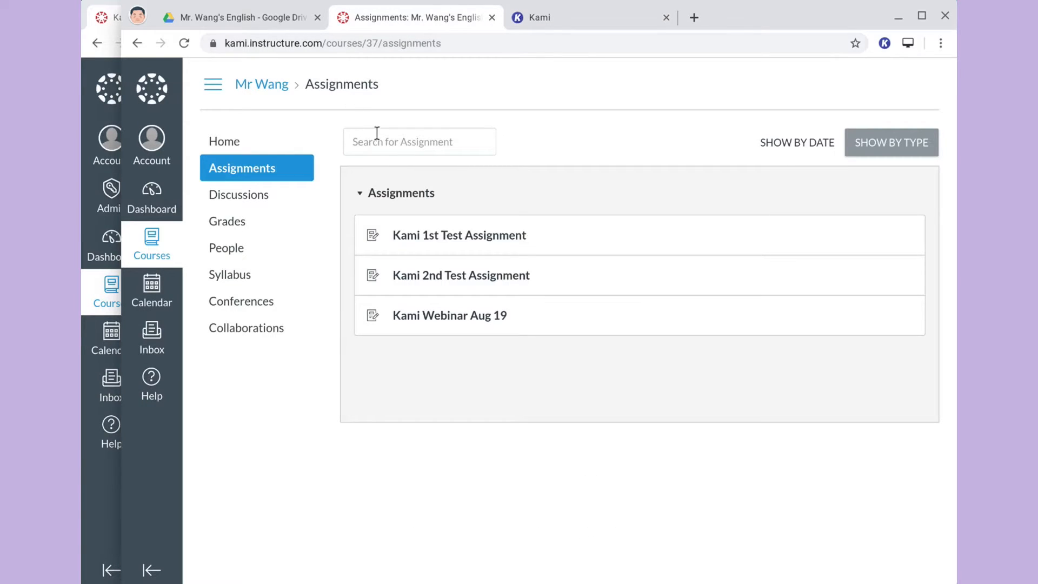
click(149, 244)
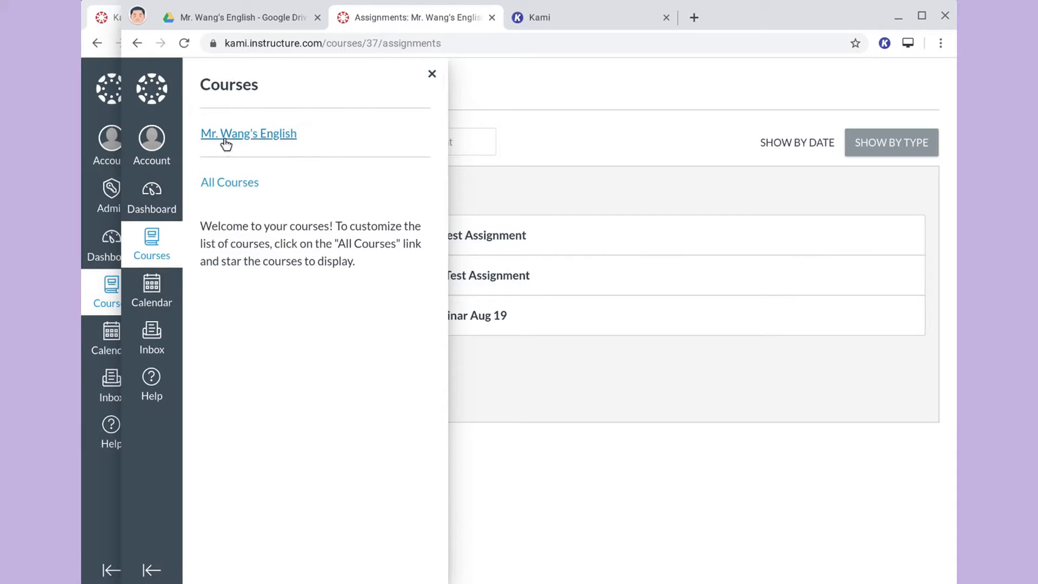
click(223, 136)
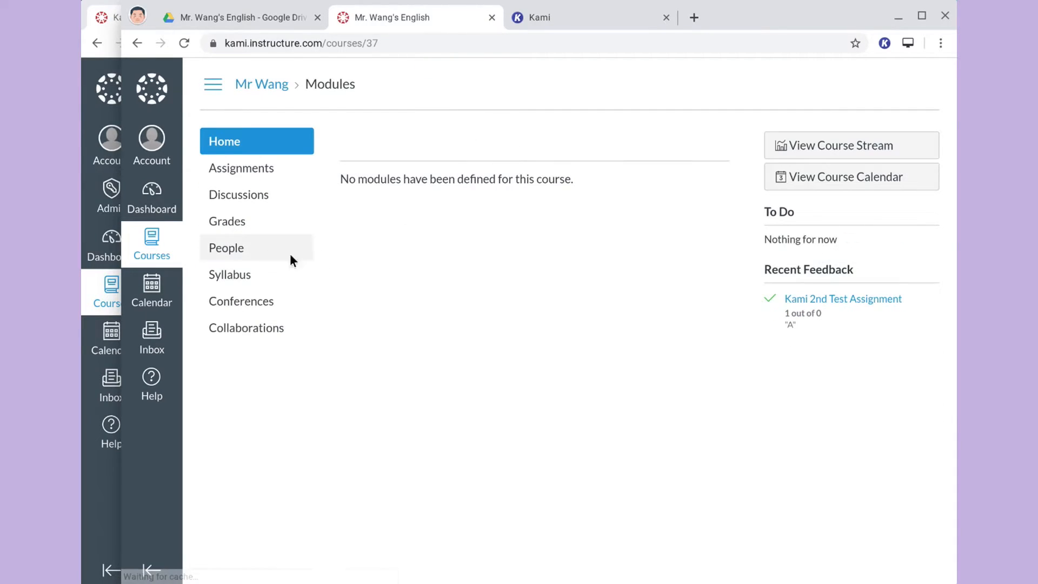
click(225, 177)
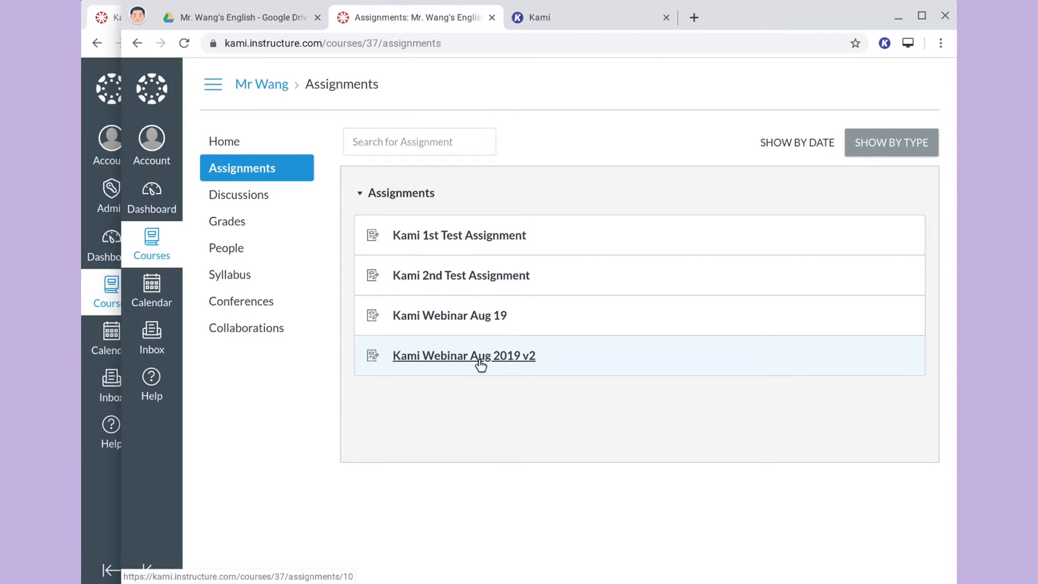
click(479, 358)
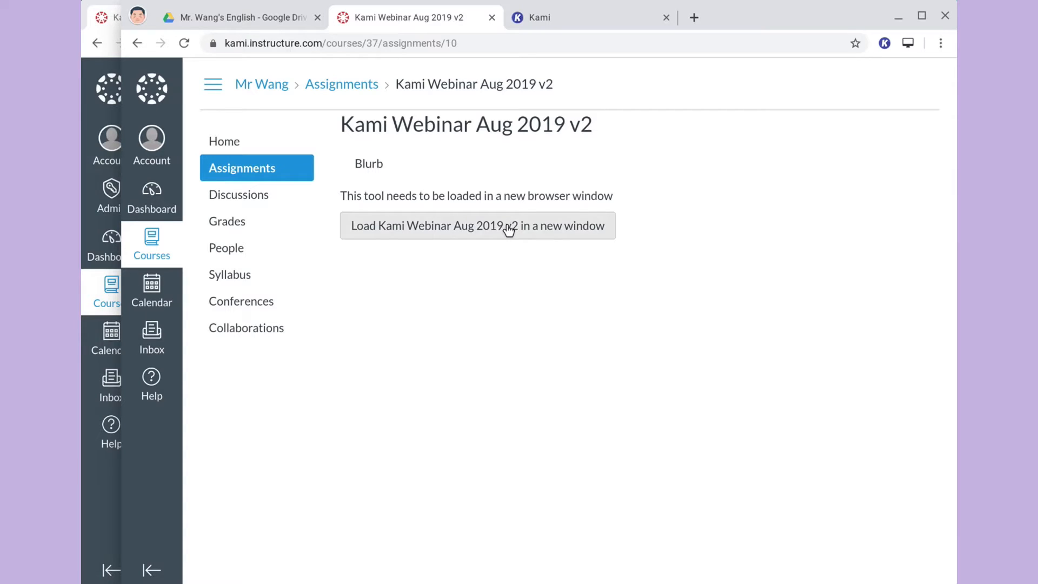
click(508, 230)
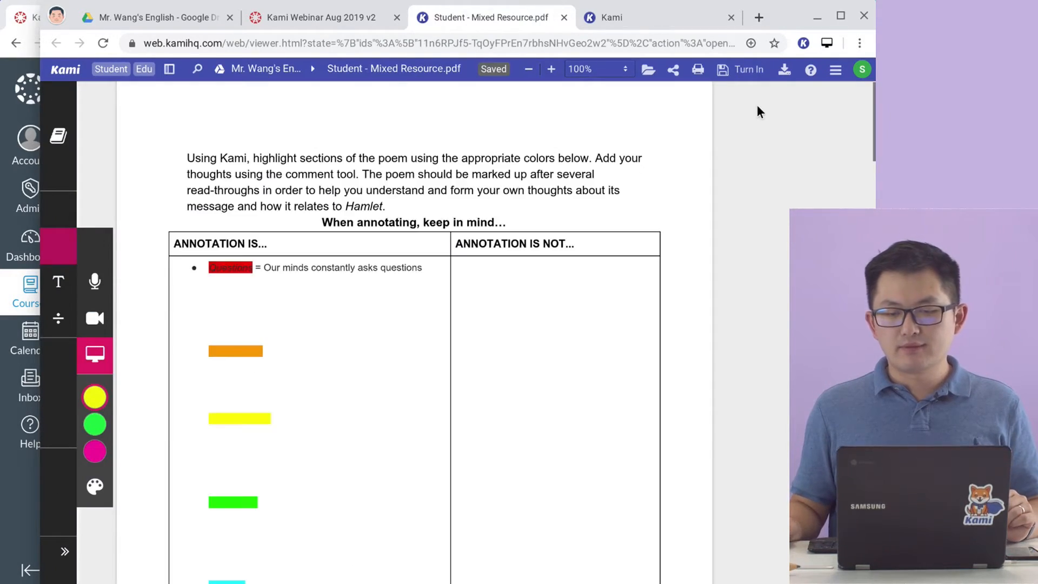
- Close the spare Kami tab and widen the student's window with the annotation tool descriptions expanded
click(732, 17)
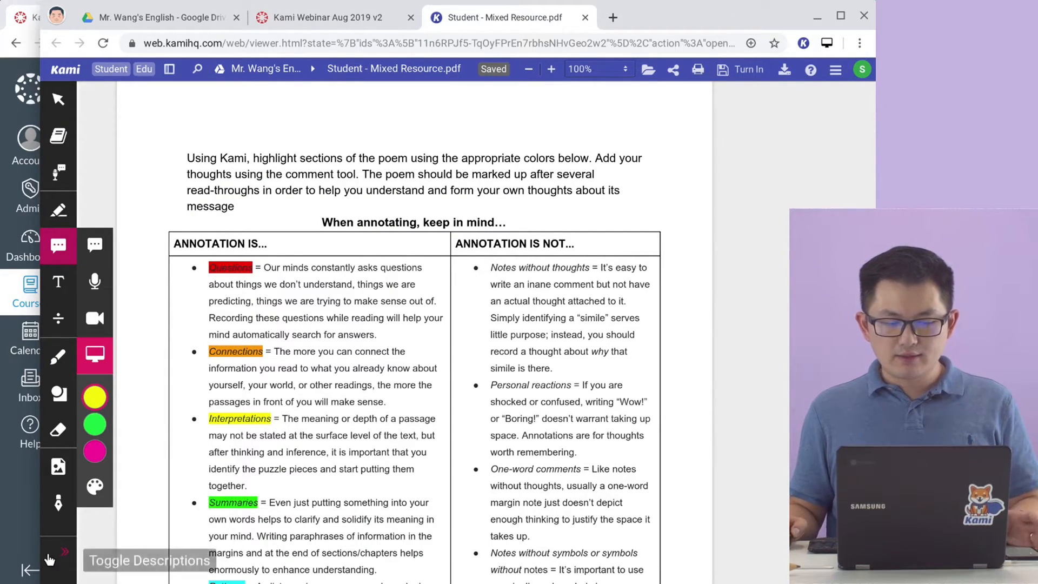
click(52, 557)
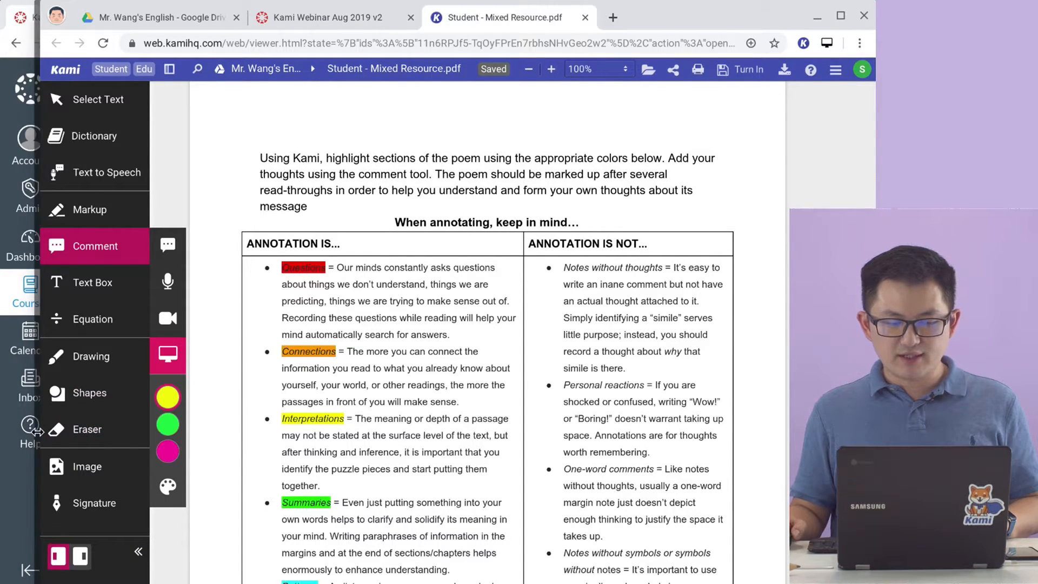
drag(41, 432, 12, 433)
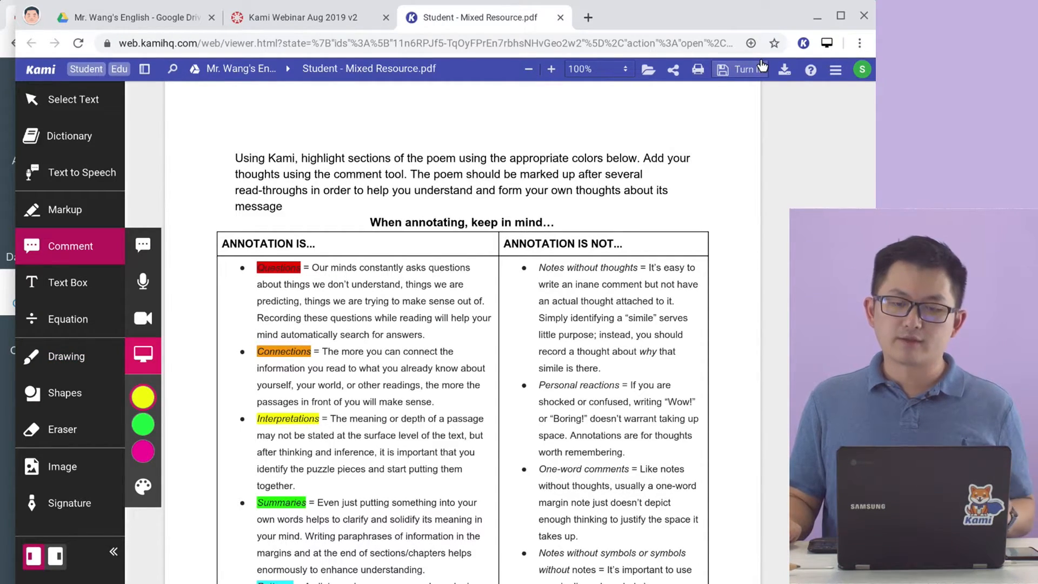
- Highlight the phrase "Our minds constantly asks" in green in the document's Questions entry using Markup
click(91, 214)
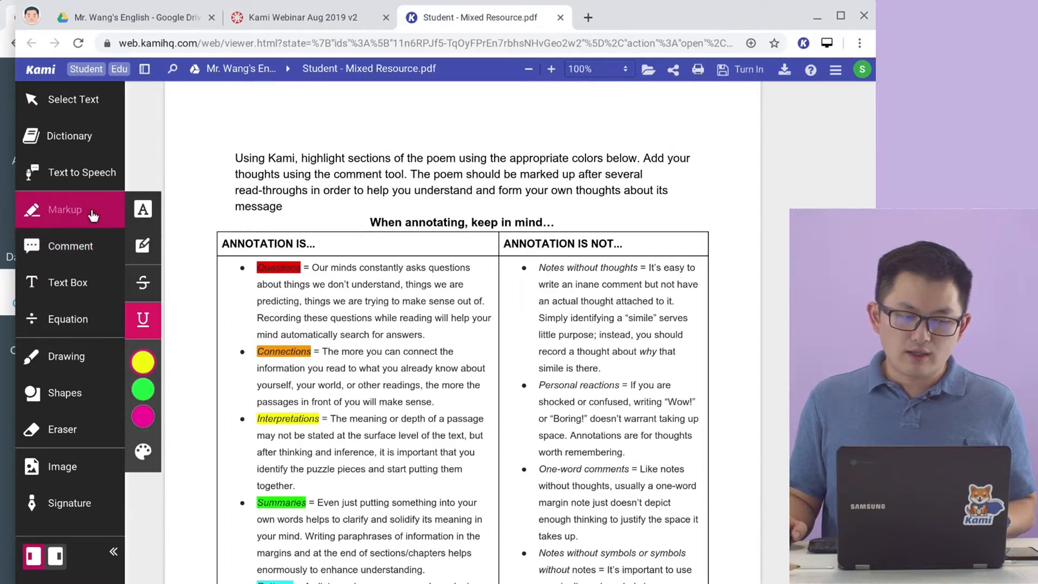
drag(344, 285, 324, 318)
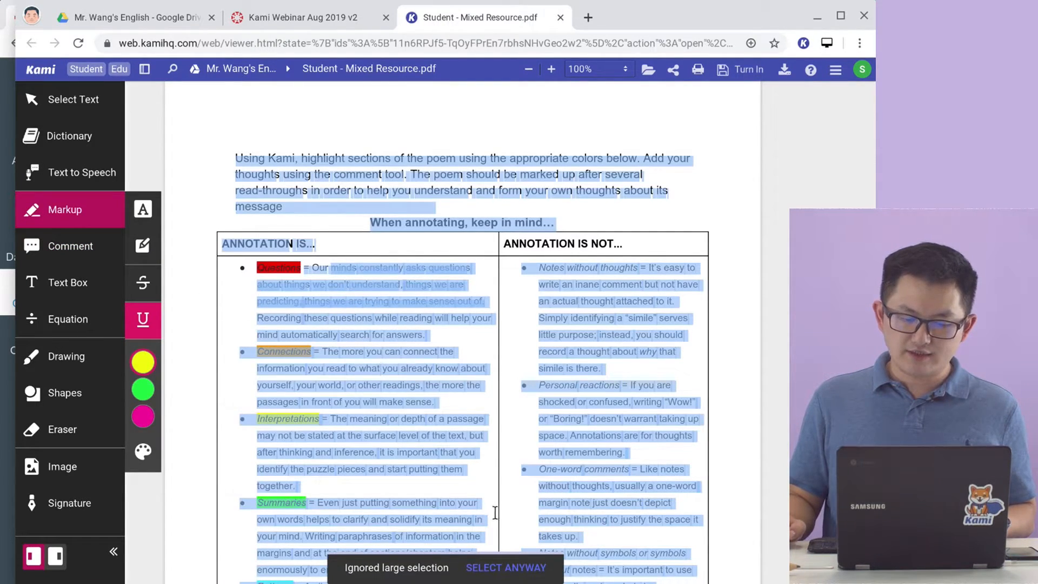
click(427, 393)
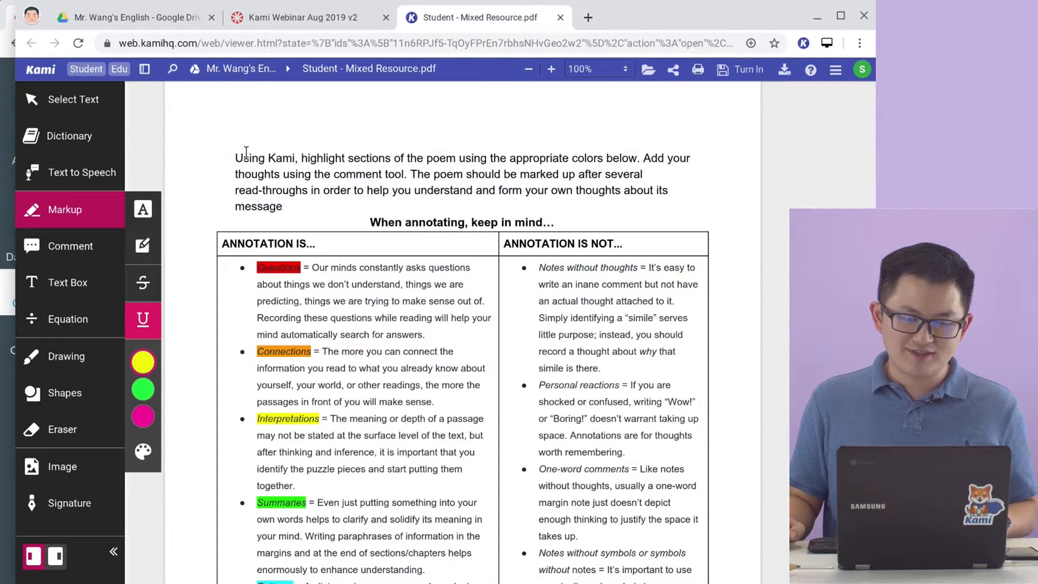
drag(250, 158, 282, 180)
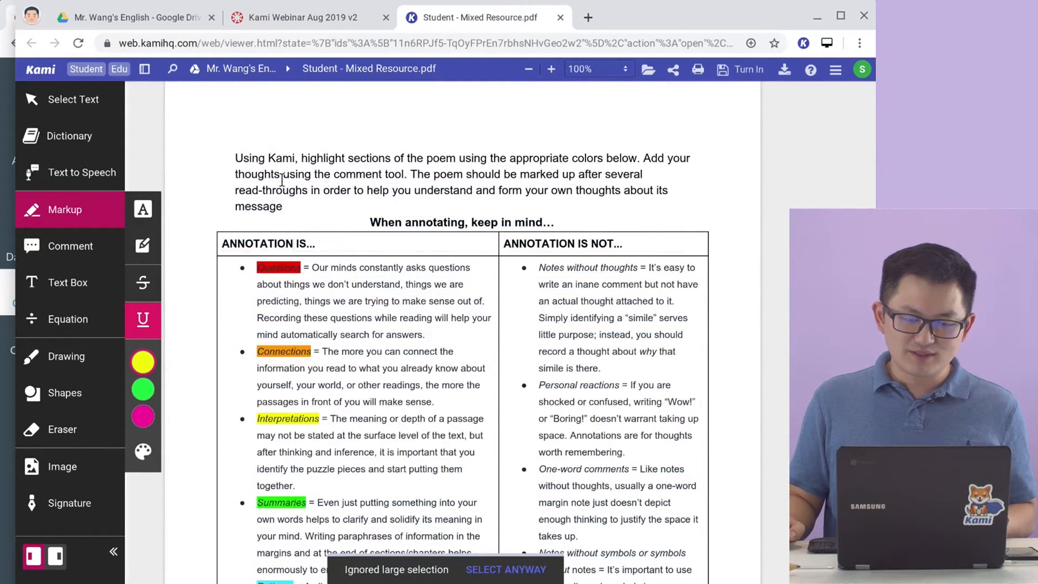
click(147, 213)
drag(313, 267, 437, 272)
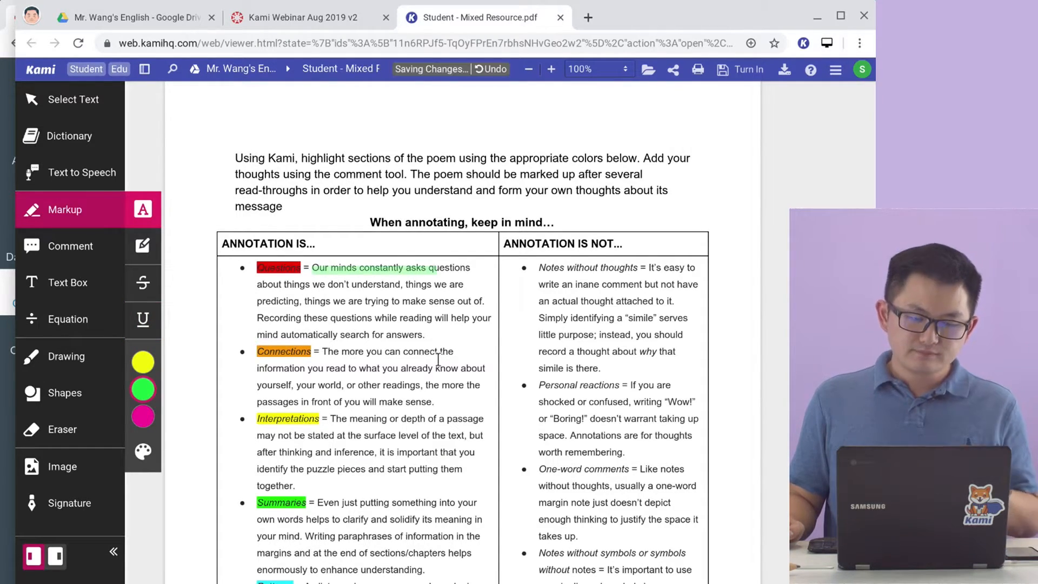
- Turn in the annotated Student - Mixed Resource.pdf for the Kami Webinar Aug 2019 v2 assignment
click(745, 70)
click(725, 201)
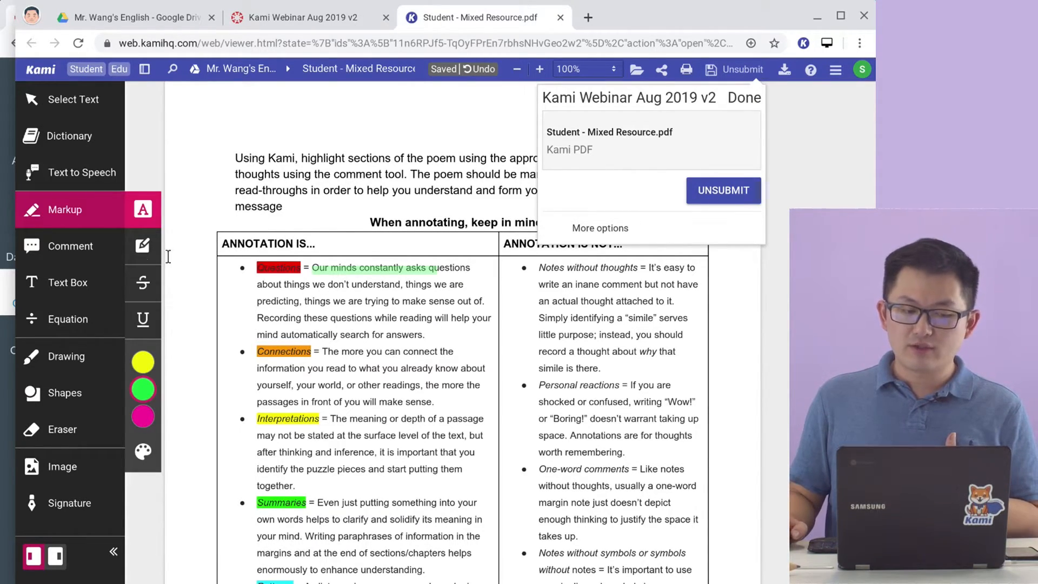
- Try to add a text comment to the turned-in document and dismiss the dialog without unsubmitting
click(82, 249)
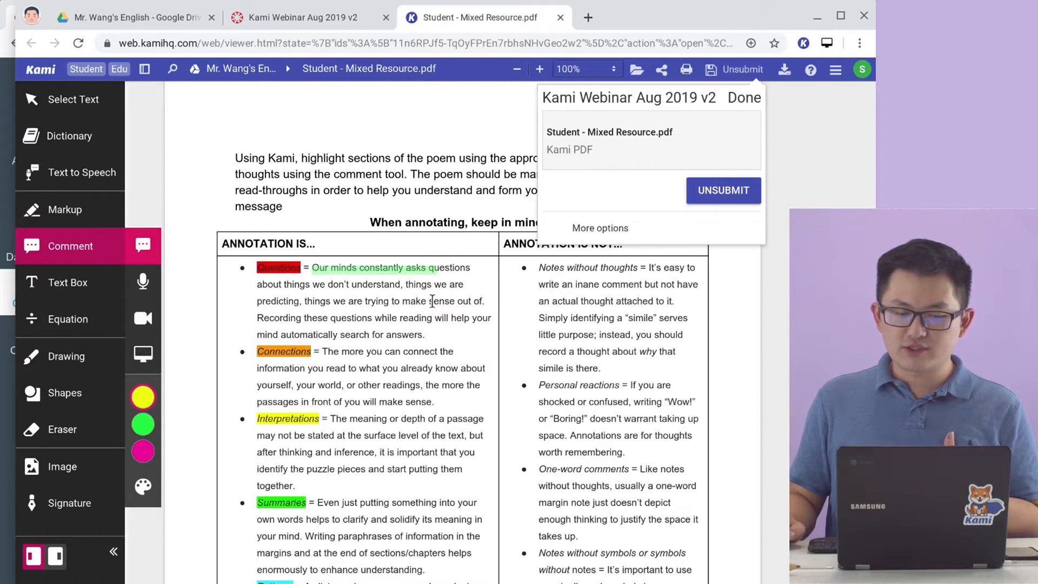
click(508, 290)
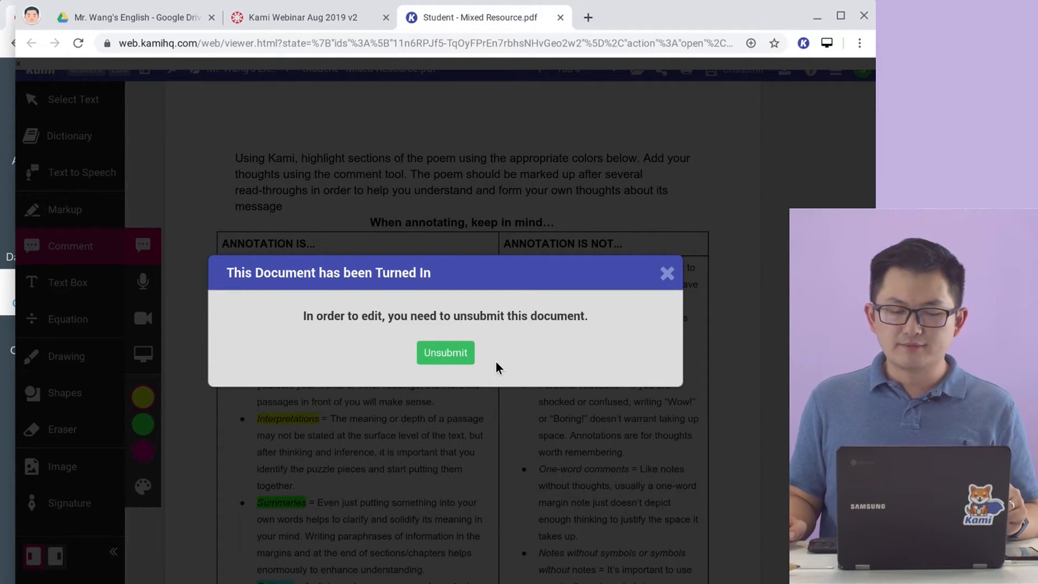
click(667, 274)
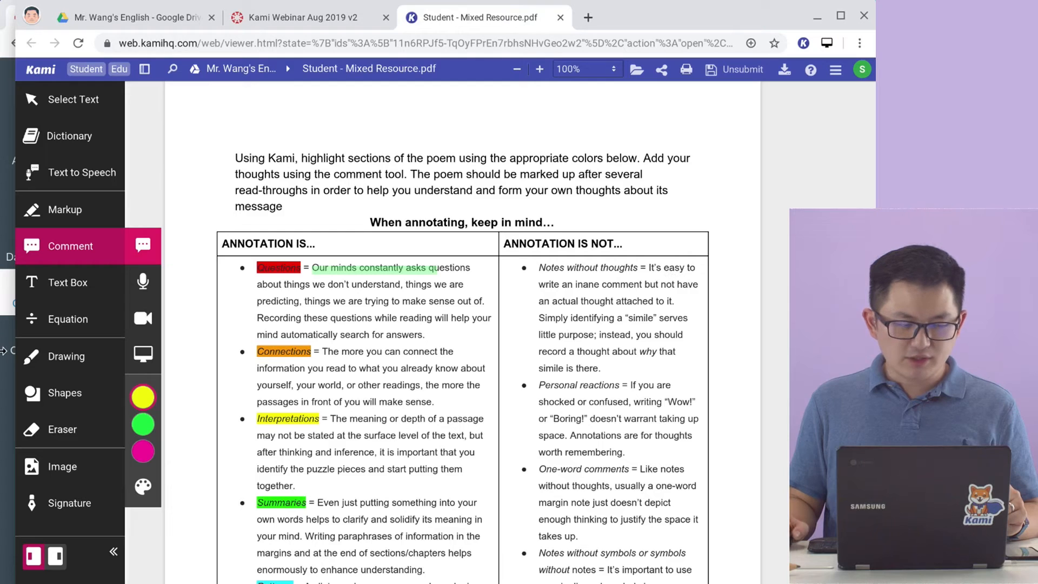
- Switch to the teacher's Canvas window, go back from the calendar, and open the student's Kami Webinar Aug 2019 v2 submission in SpeedGrader
click(9, 365)
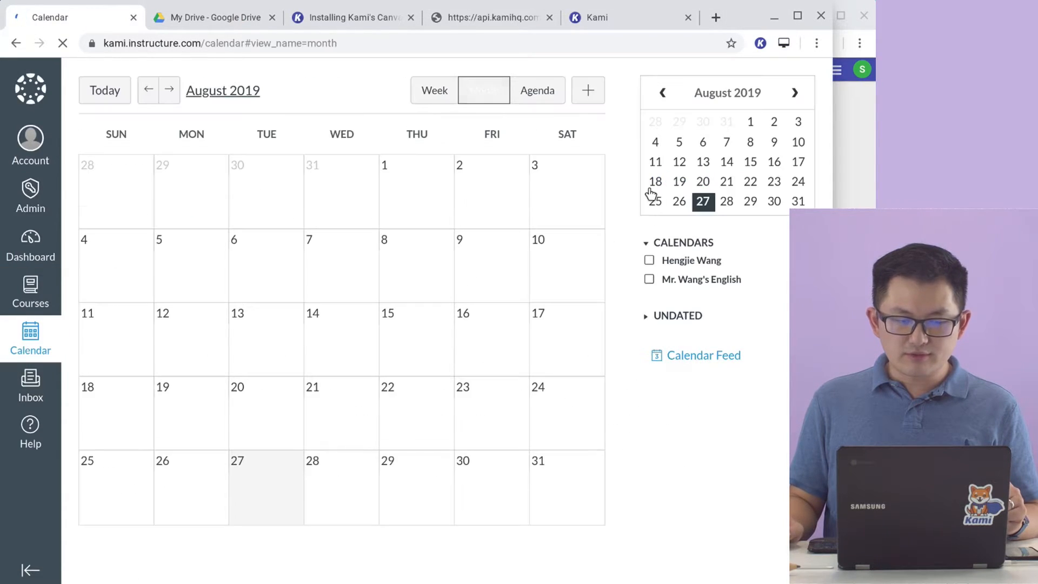
click(16, 42)
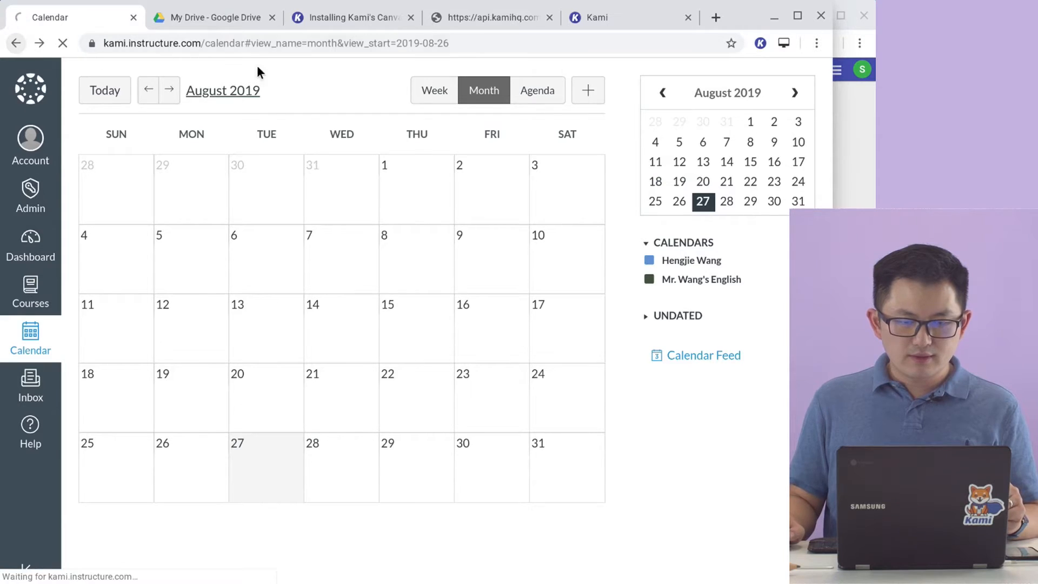
click(705, 179)
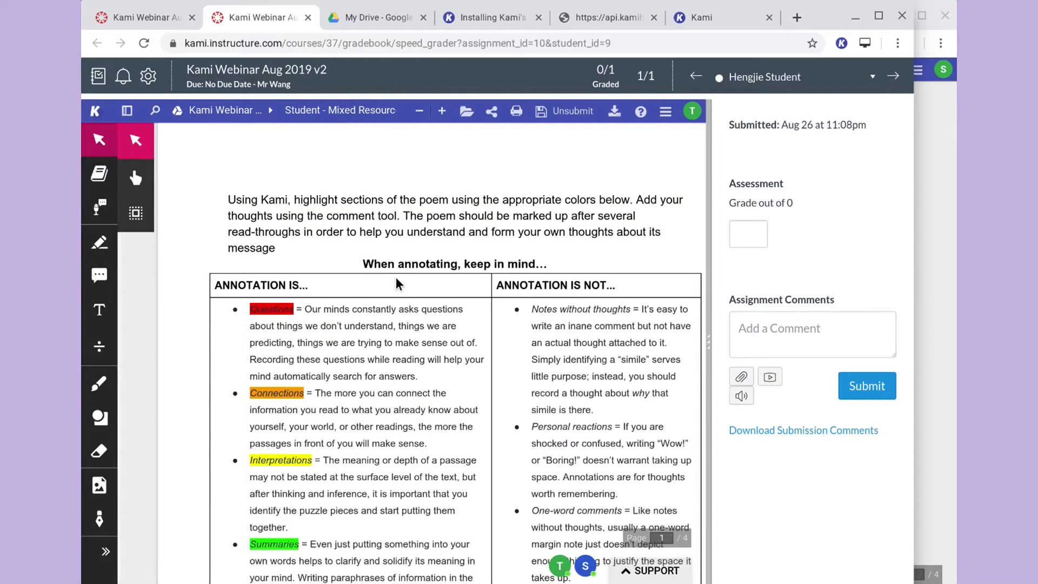
click(352, 317)
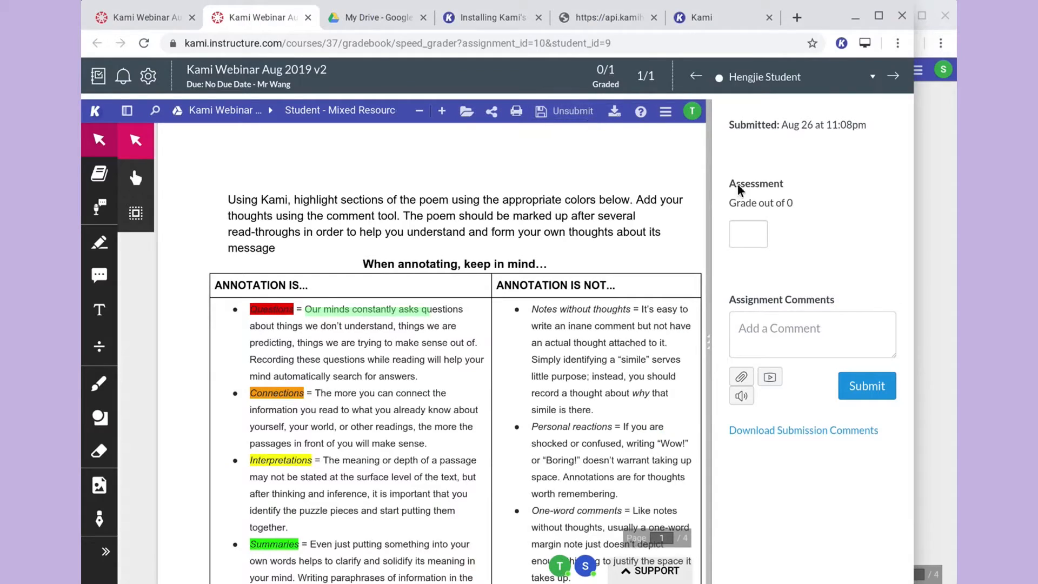
- Grade the student's submission 1 and submit the assignment comment "Comment"
click(753, 227)
text(1)
click(865, 349)
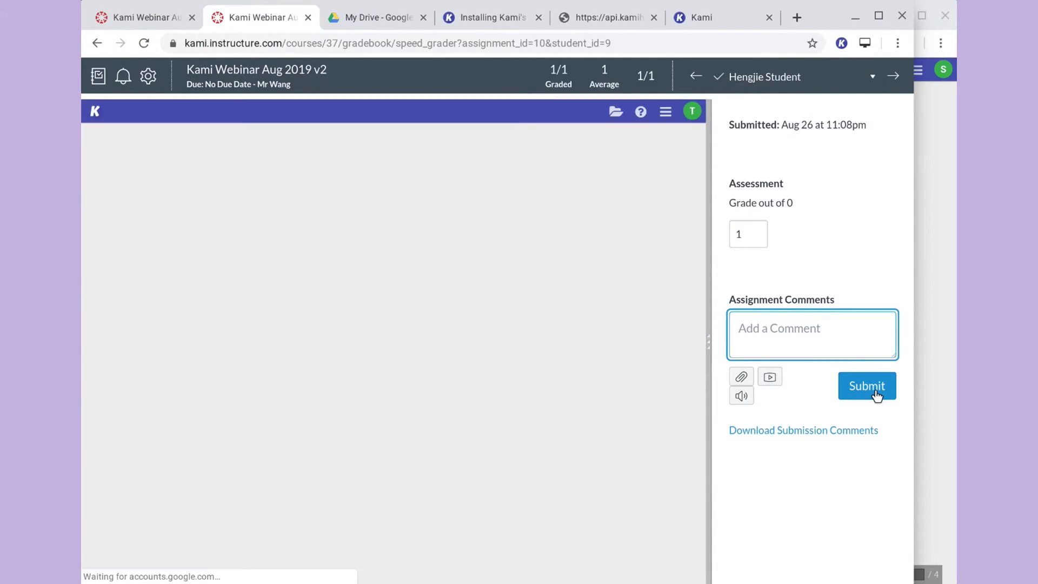
click(875, 395)
click(751, 356)
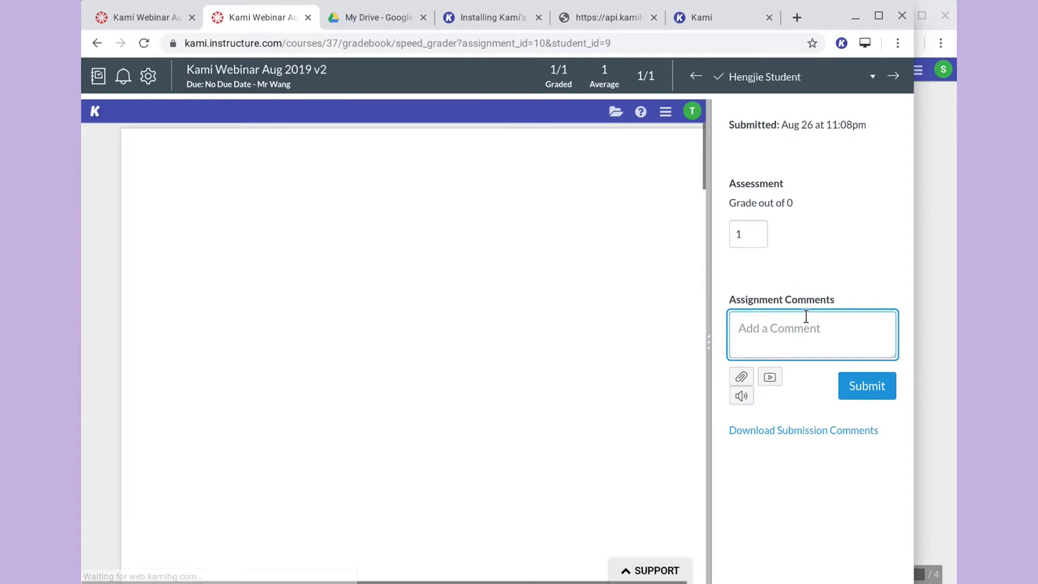
text(Comment)
click(867, 386)
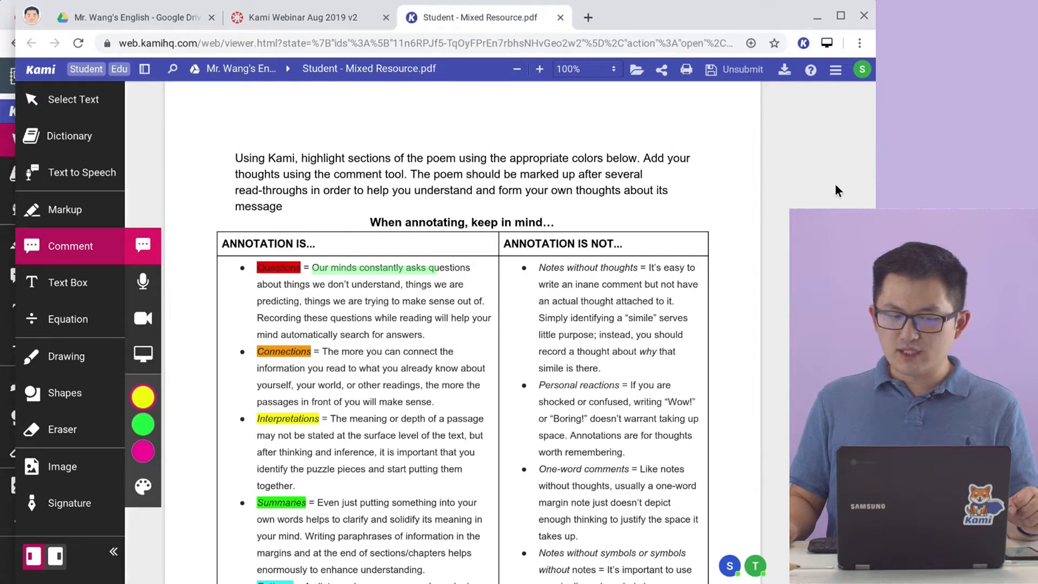
- Unsubmit Student - Mixed Resource.pdf from the student's Kami window and dismiss the assignment dialog
click(740, 71)
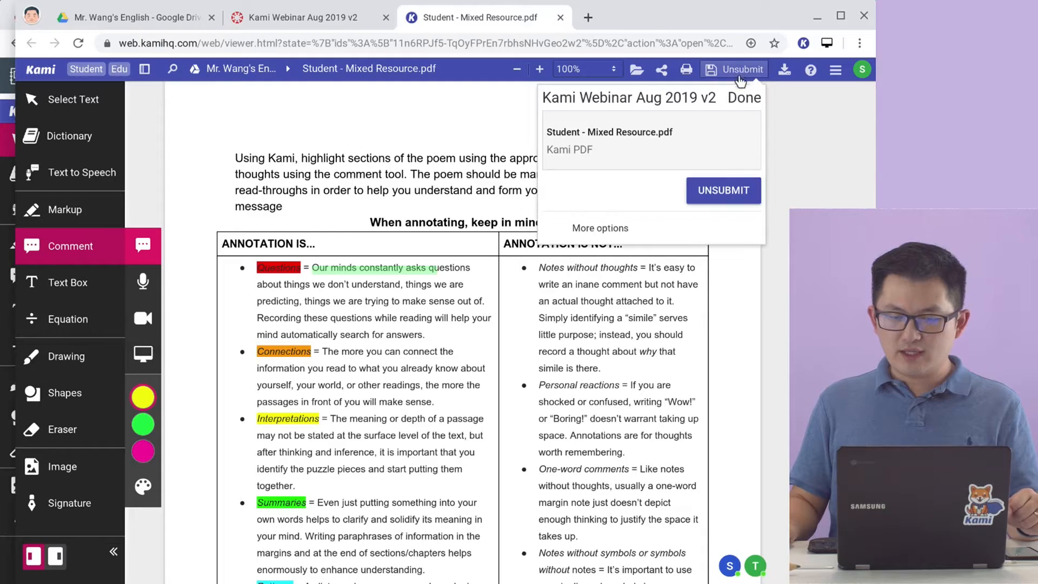
click(751, 193)
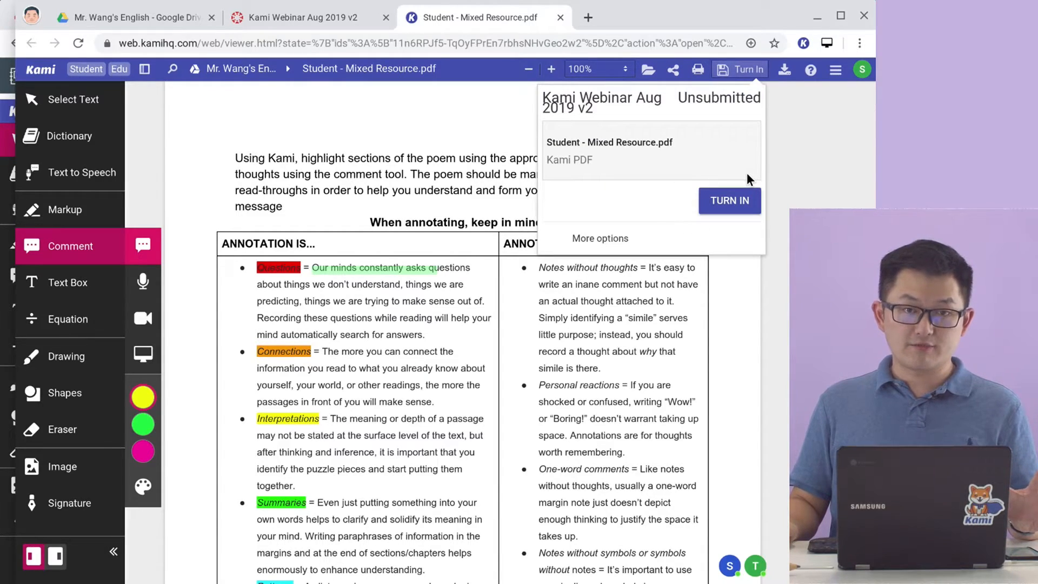
click(780, 194)
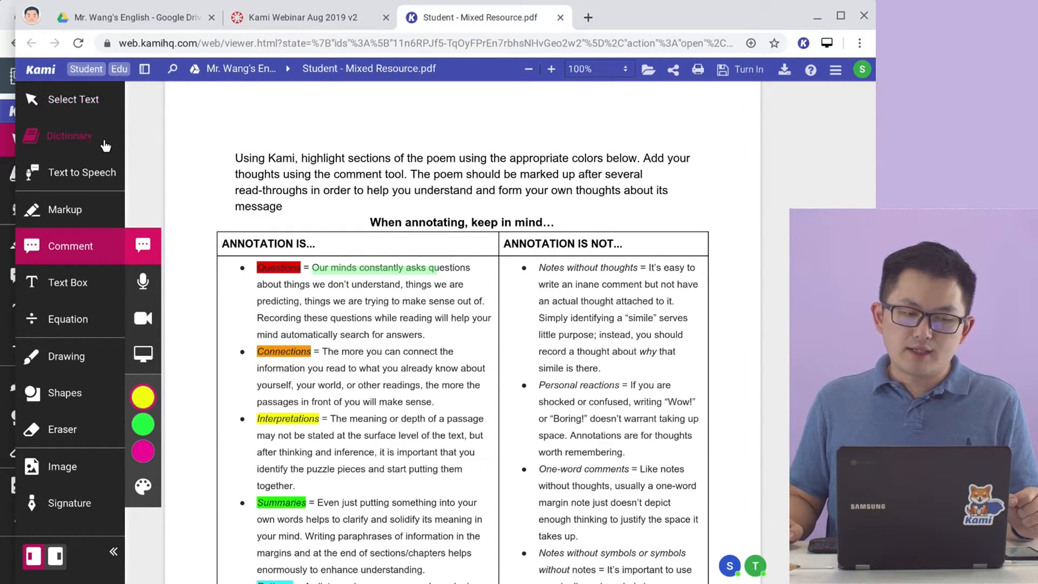
- Move the first page slightly with the Hand Tool, and briefly show and hide the page thumbnail sidebar
click(99, 110)
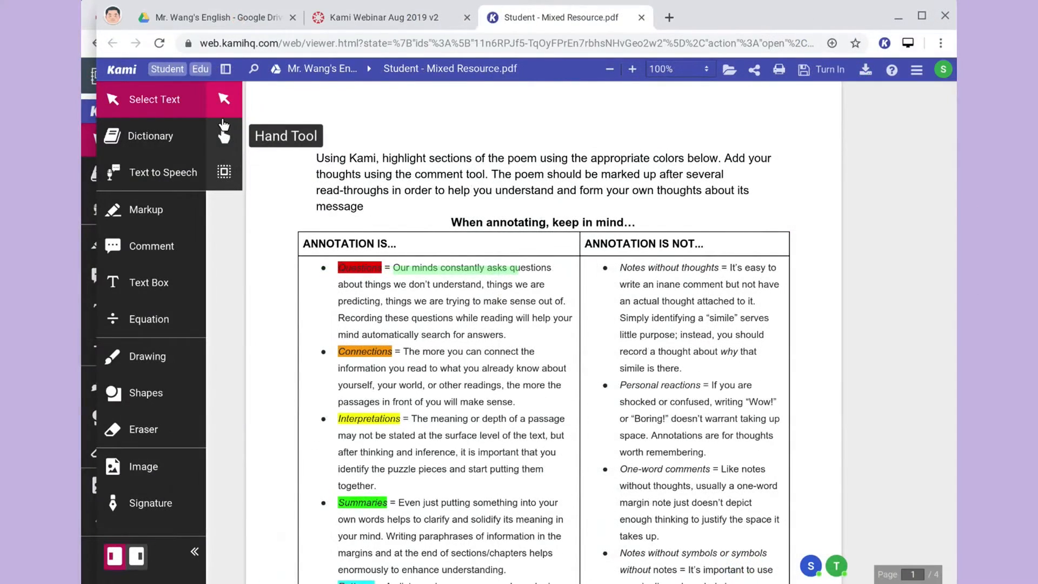
click(224, 135)
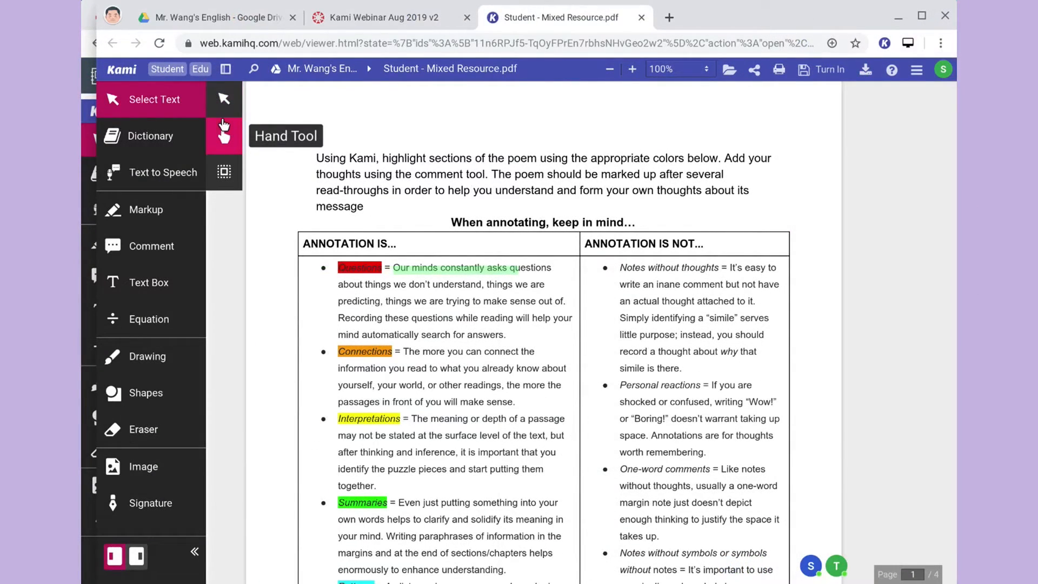
mouse_move(347, 207)
mouse_down()
mouse_move(354, 163)
mouse_move(350, 189)
mouse_up()
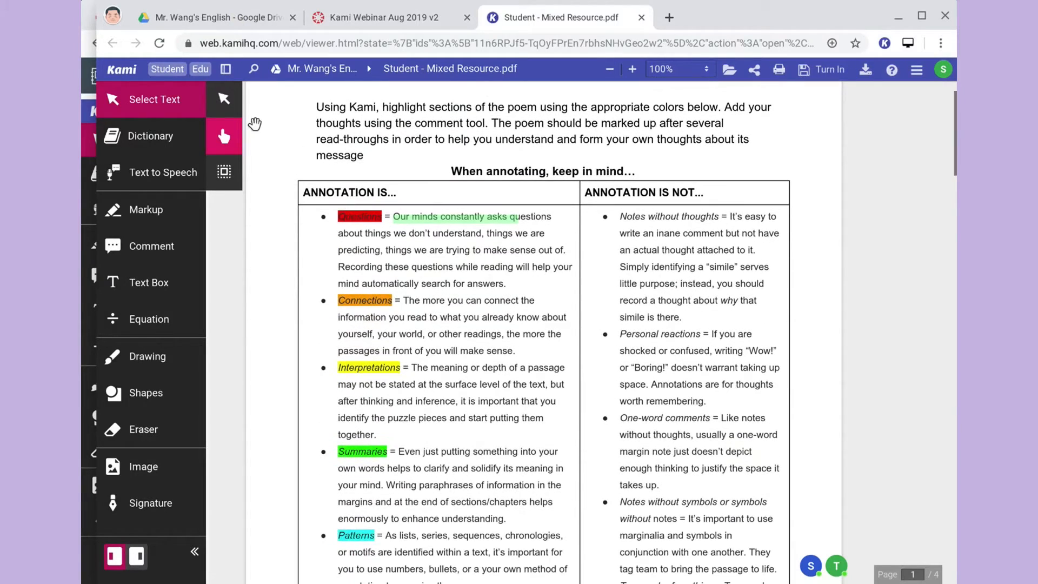
click(226, 69)
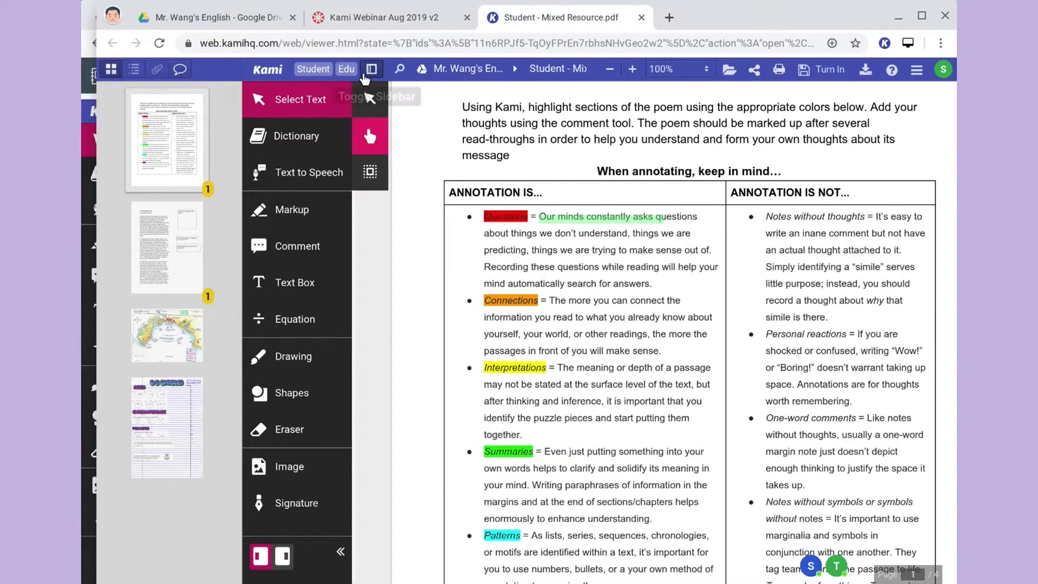
click(371, 69)
- Look up the word "make" from the Questions entry with the Dictionary tool
click(162, 137)
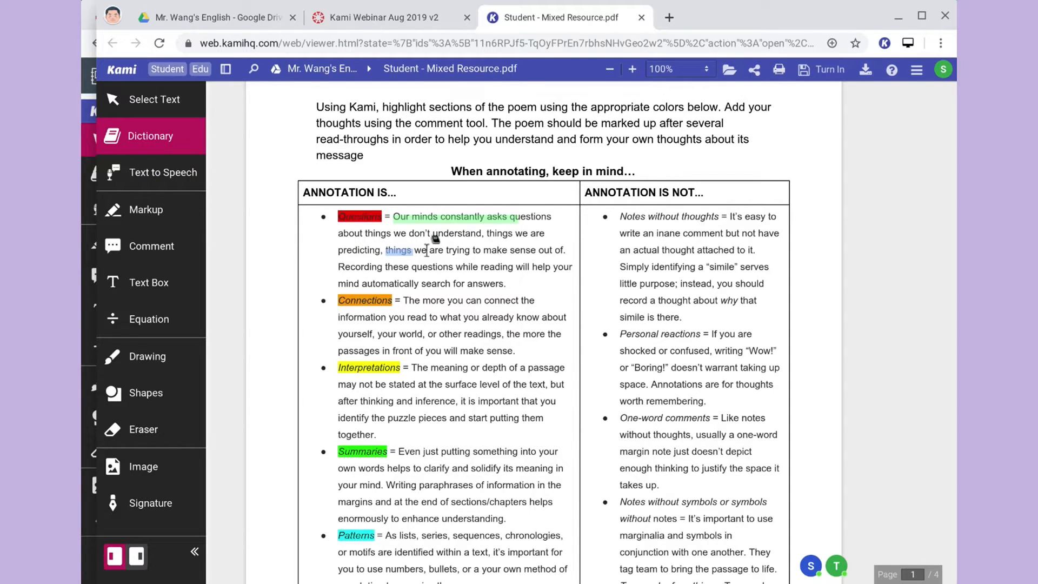
click(495, 249)
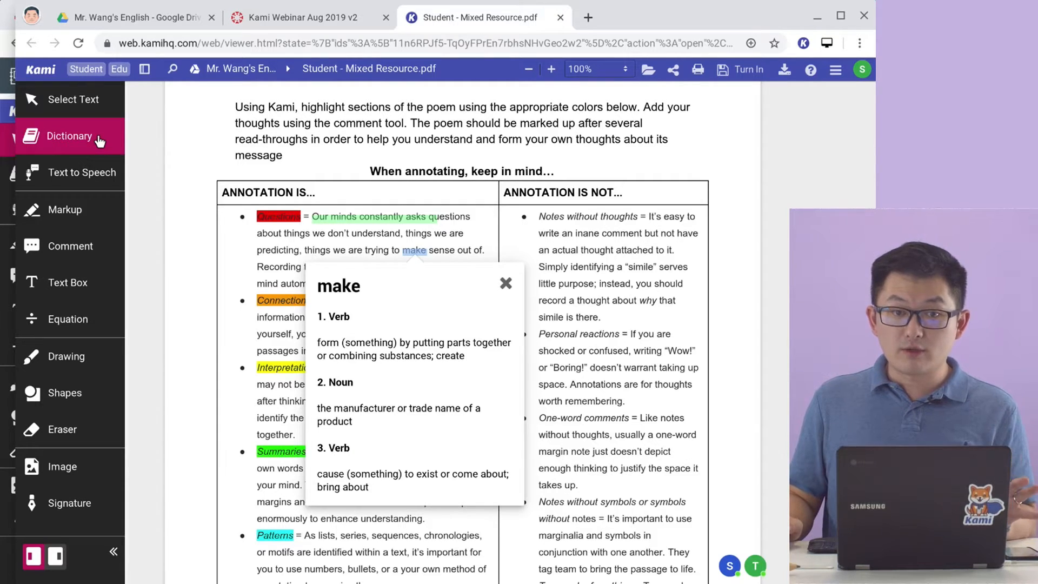
- Have Text to Speech read the opening sentence of "The Scarlet Ibis" on page 2, and stop the playback
click(102, 170)
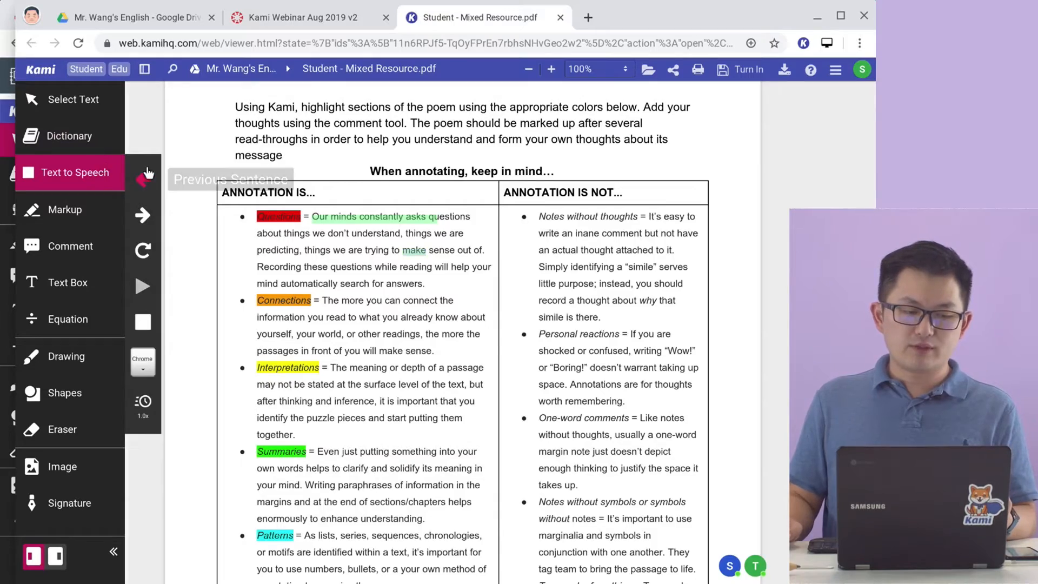
scroll(403, 323, down, 10)
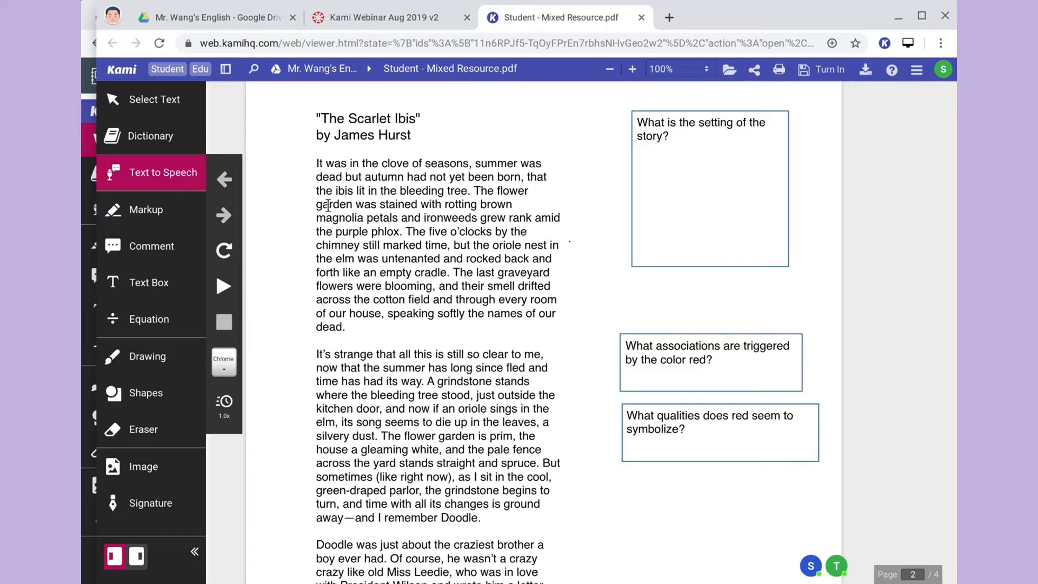
click(320, 163)
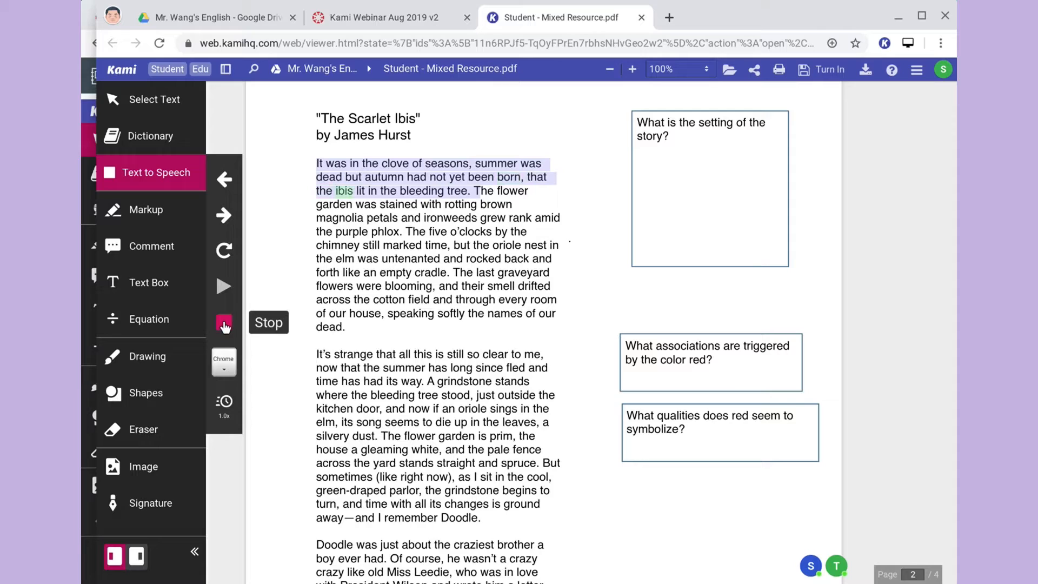
click(224, 324)
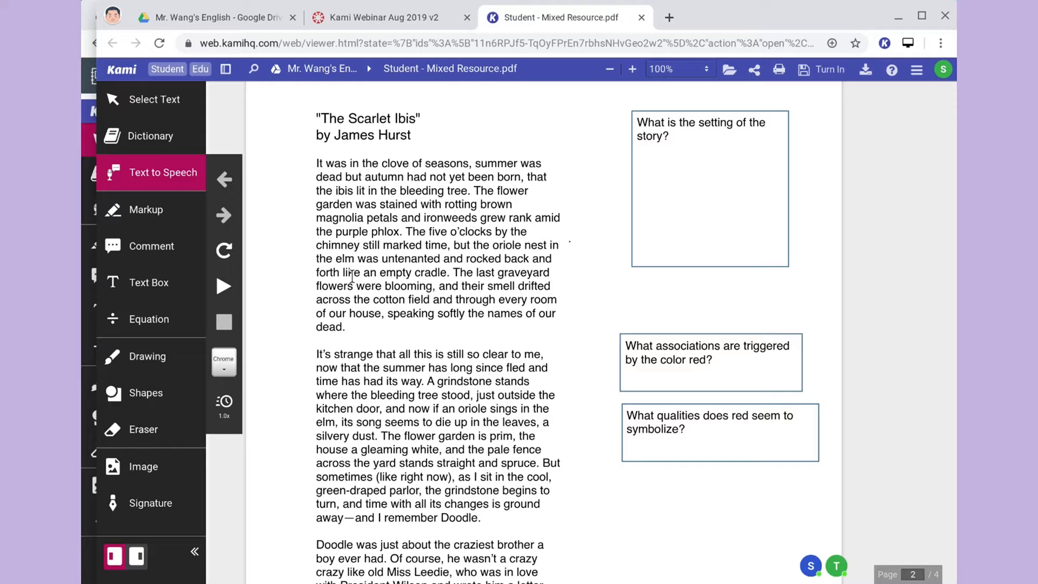
- Examine the voices offered for Text to Speech and close the voice list
click(224, 363)
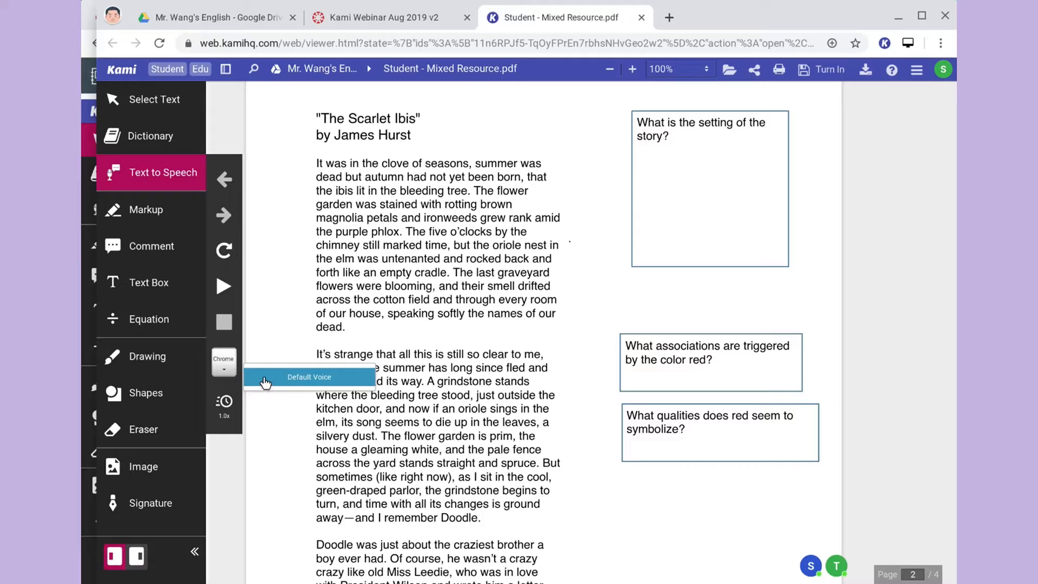
click(224, 369)
click(225, 370)
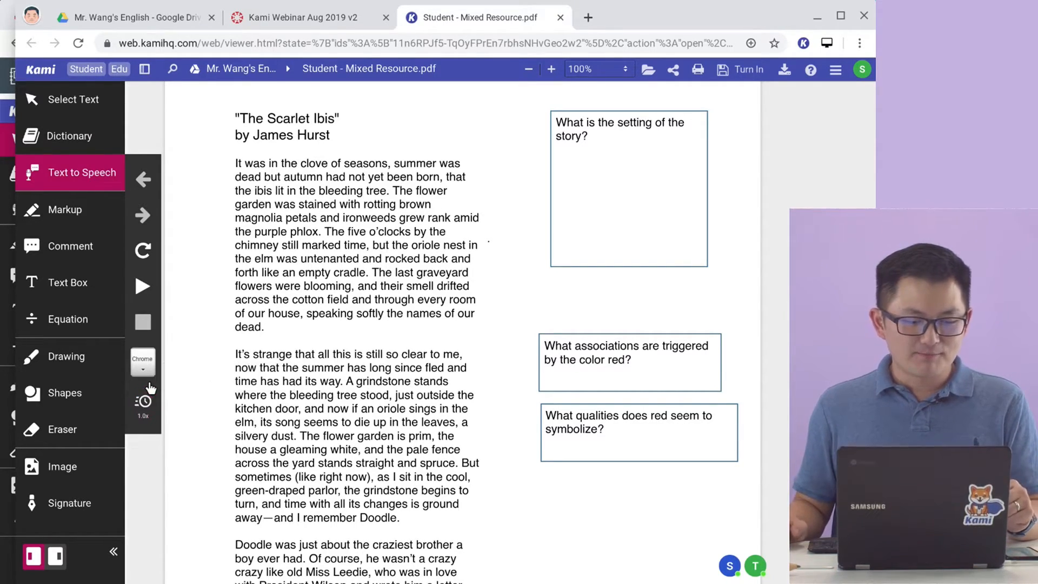
- Slow the Text to Speech speed to 0.4x, play the opening sentence of "The Scarlet Ibis", and stop it
click(143, 401)
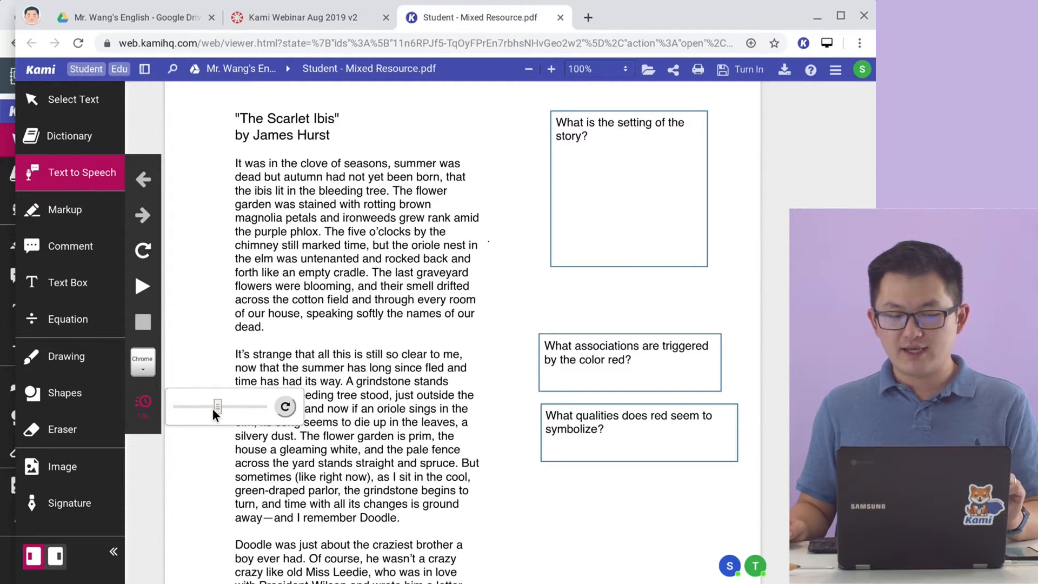
drag(200, 410, 191, 406)
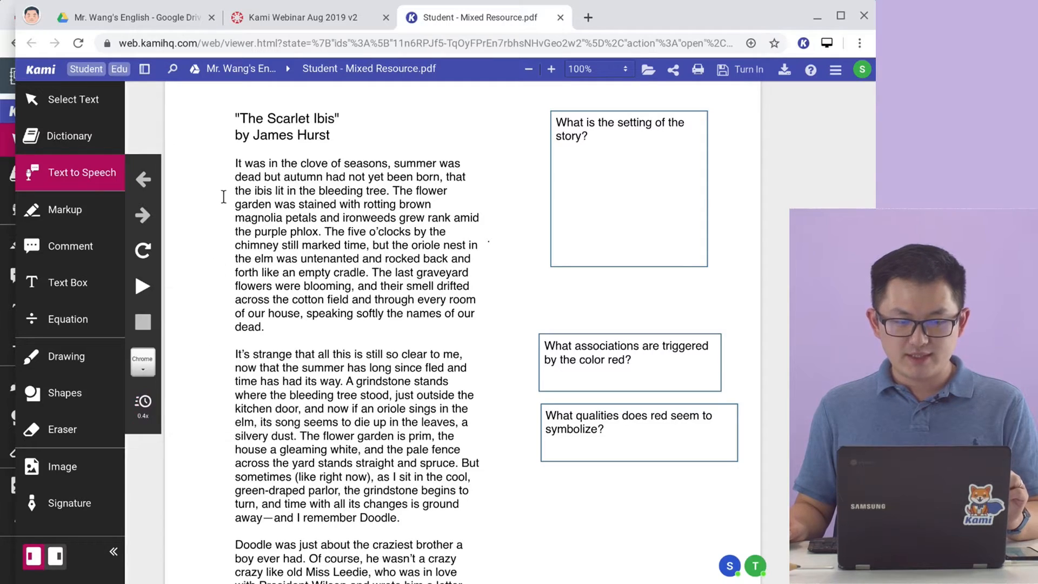
click(239, 165)
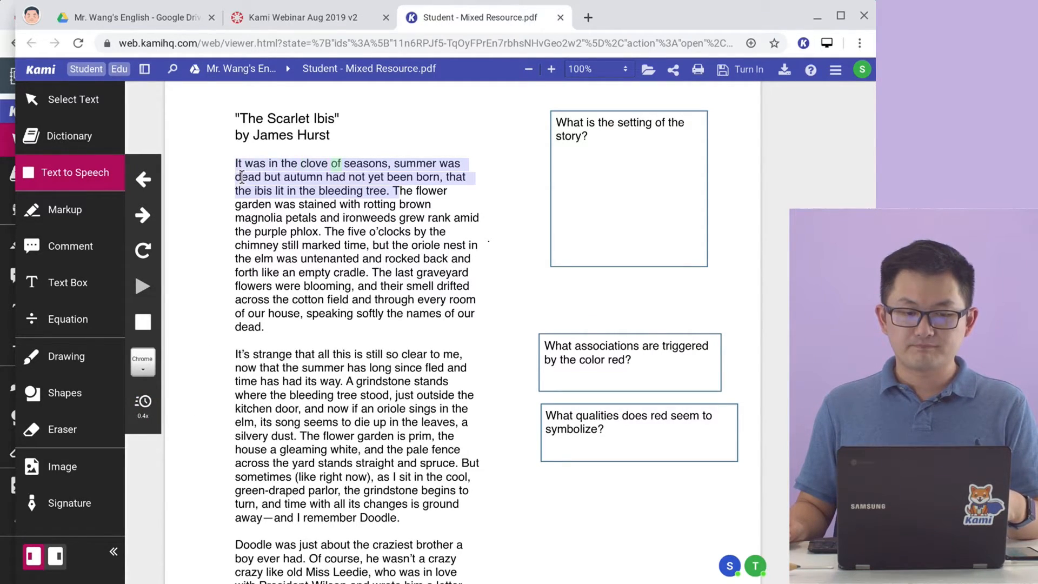
click(143, 322)
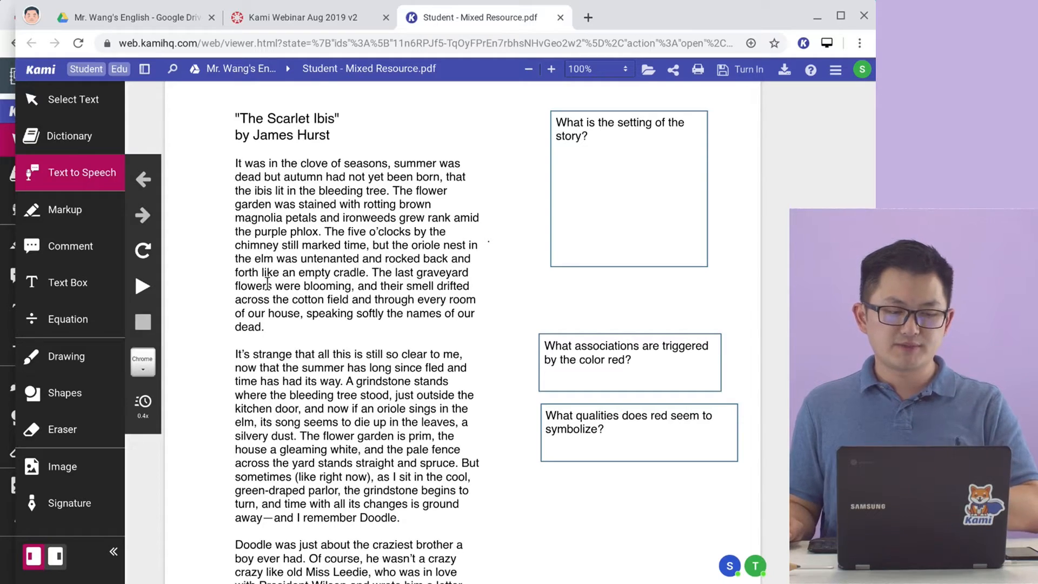
- Highlight "seasons", "bleeding tree", "flower garden", "graveyard flowers", "cotton field" and "our house" in green in the story's first paragraph with the Text Highlighter
click(78, 212)
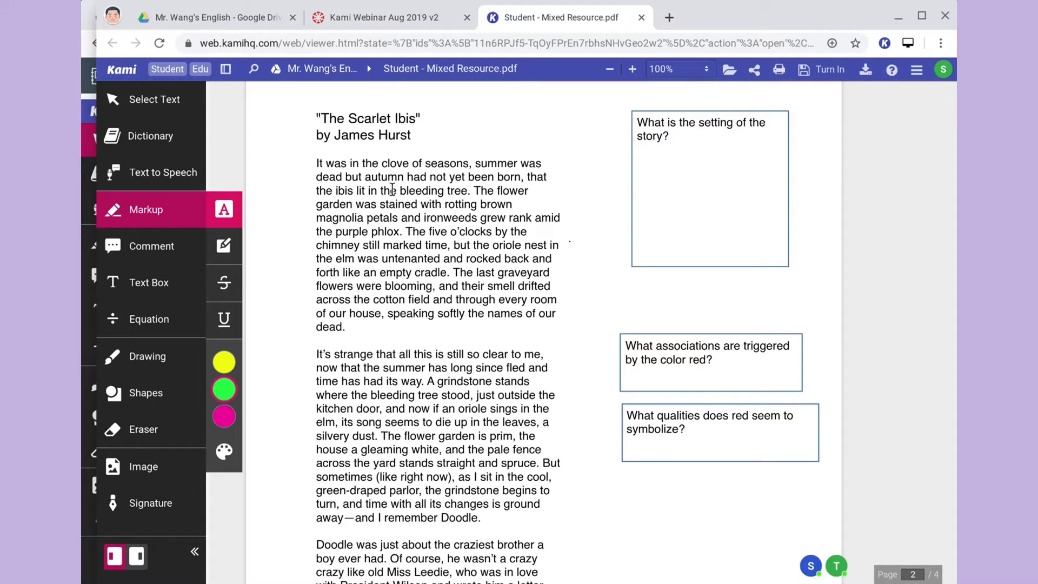
click(224, 388)
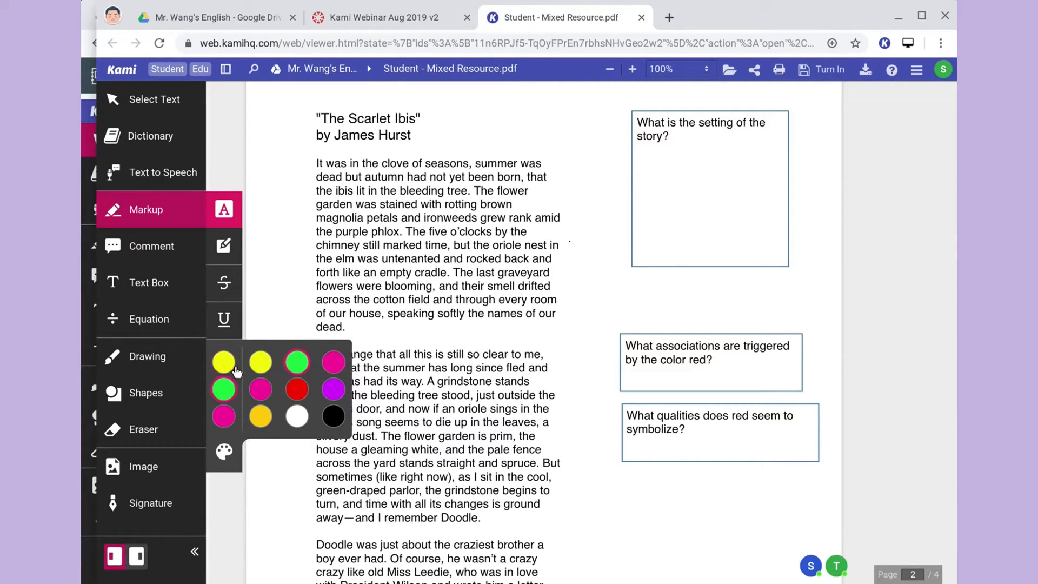
click(296, 363)
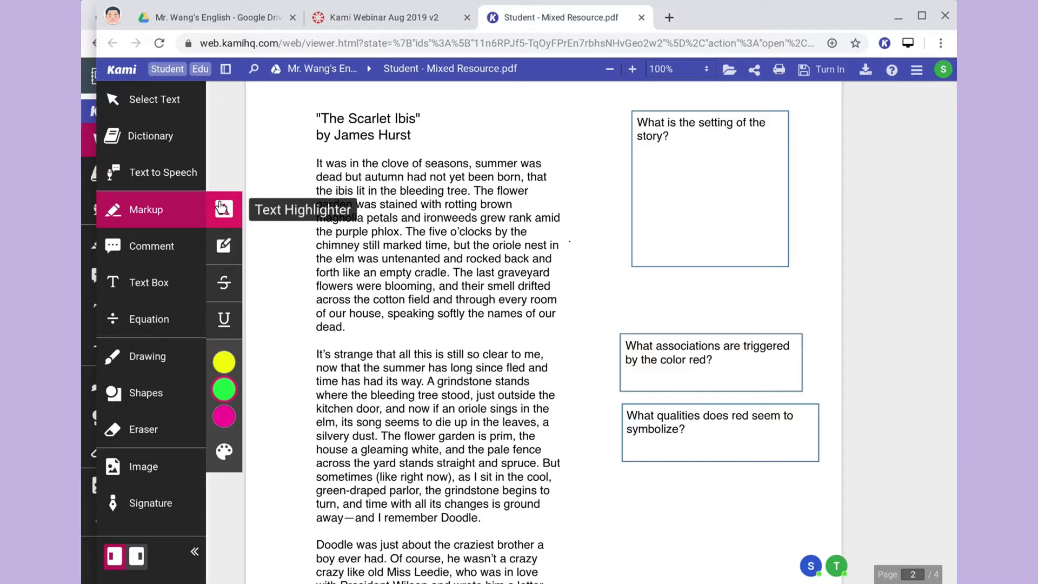
drag(427, 164, 470, 164)
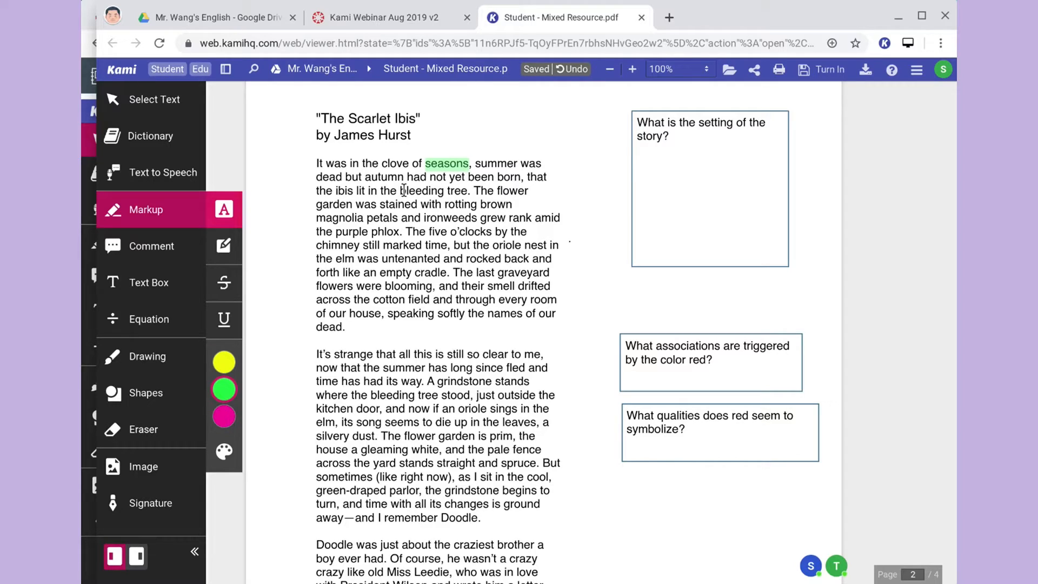
drag(402, 191, 353, 201)
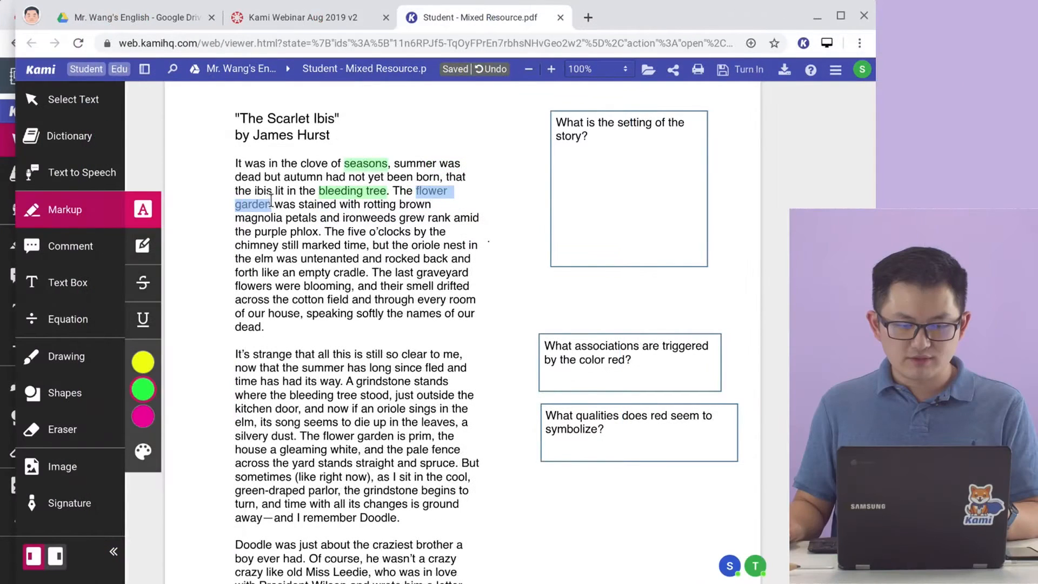
drag(271, 202, 271, 201)
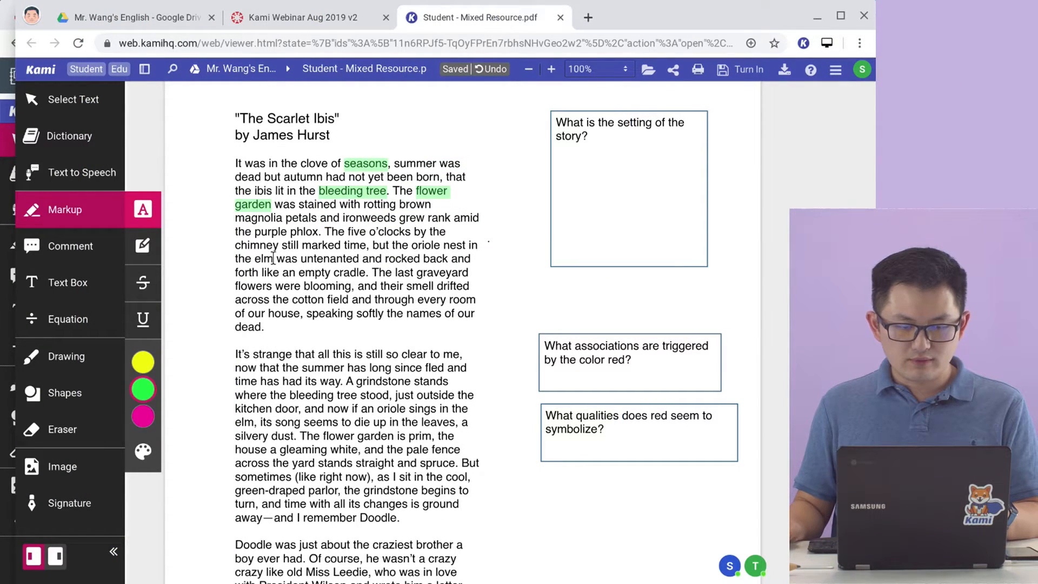
drag(417, 272, 349, 300)
drag(248, 314, 301, 314)
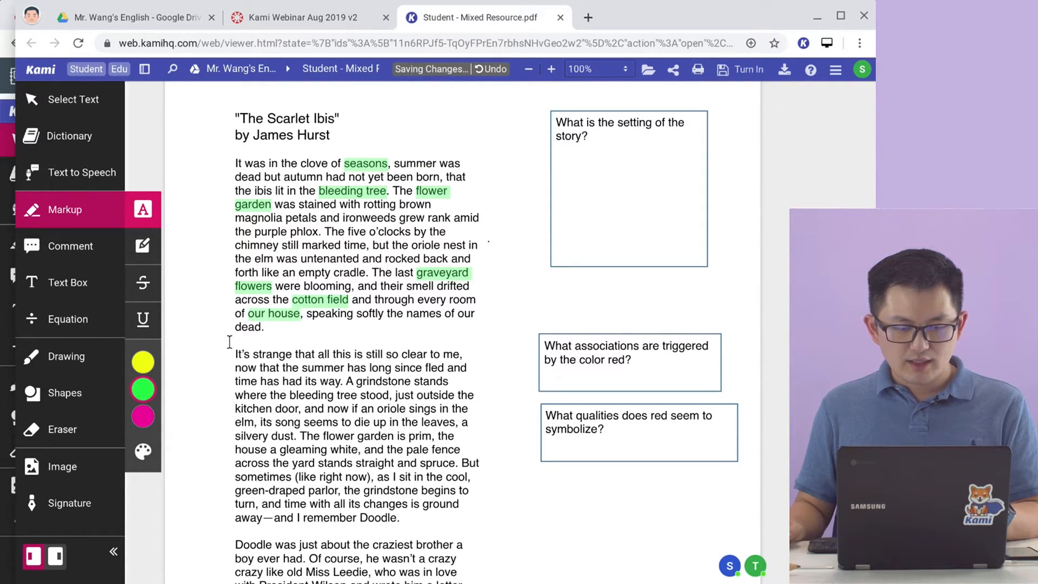
- Draw a green Box Highlighter area from the story's title down to the middle of its second paragraph
click(141, 258)
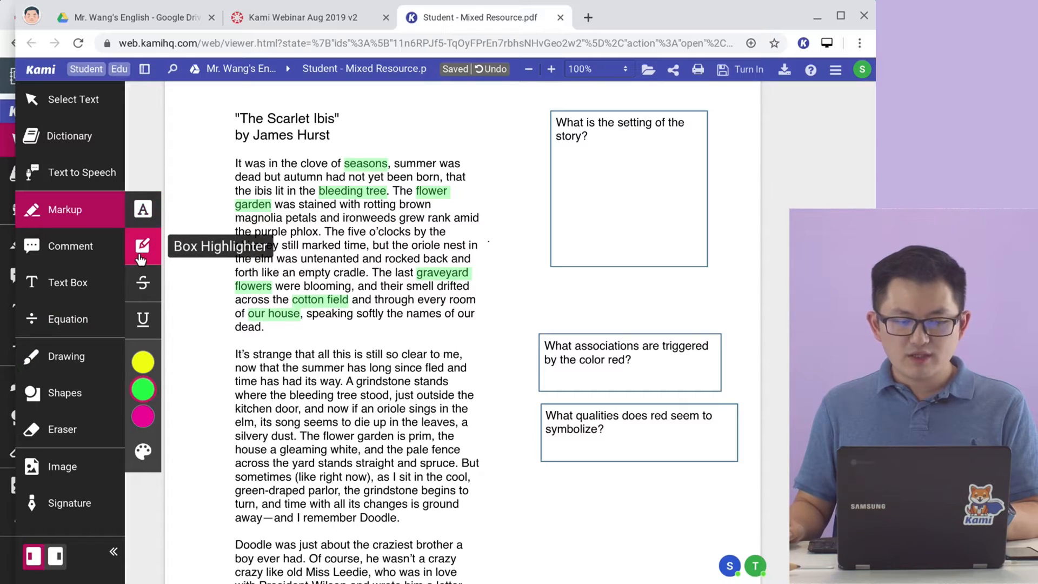
drag(184, 117, 538, 416)
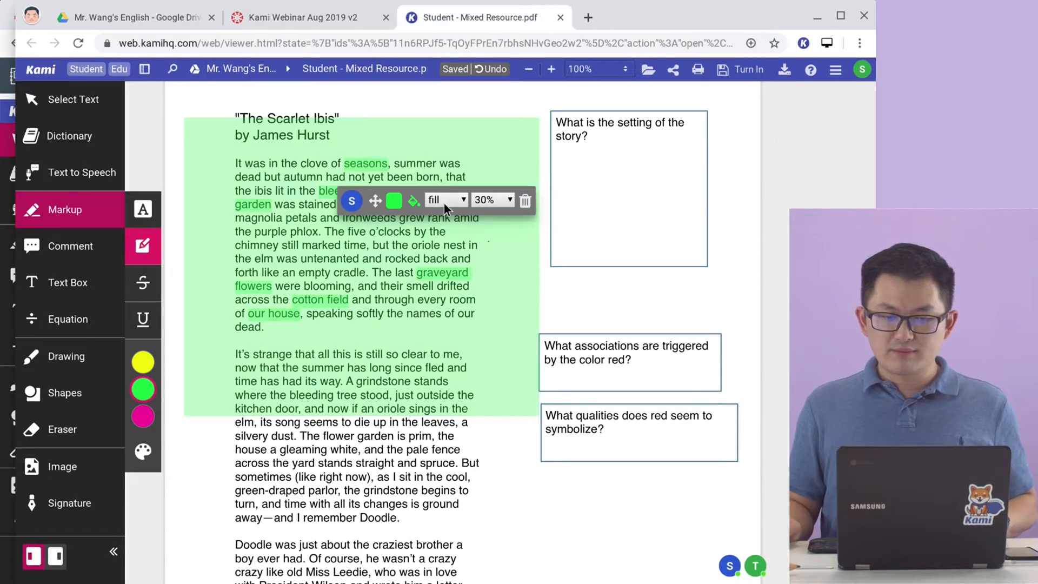
- Undo the green box highlight and strike through "The five" in the story's first paragraph in pink
click(490, 70)
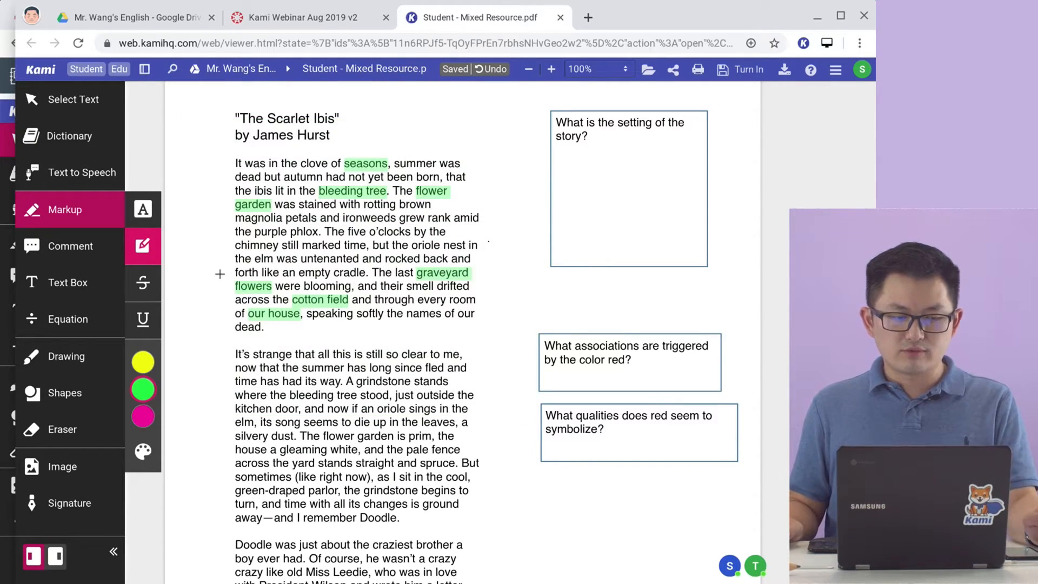
click(142, 286)
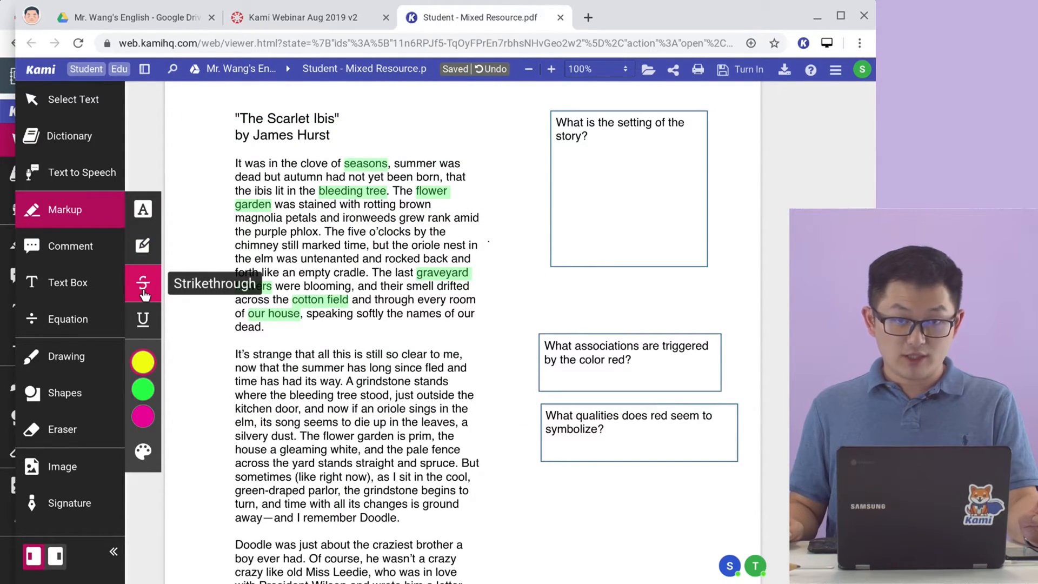
click(238, 286)
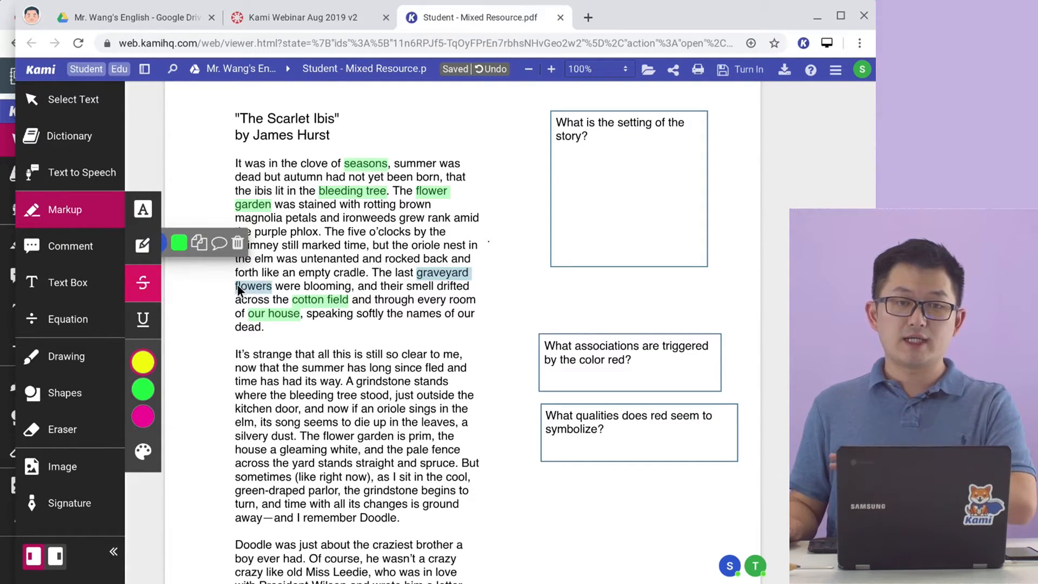
click(143, 415)
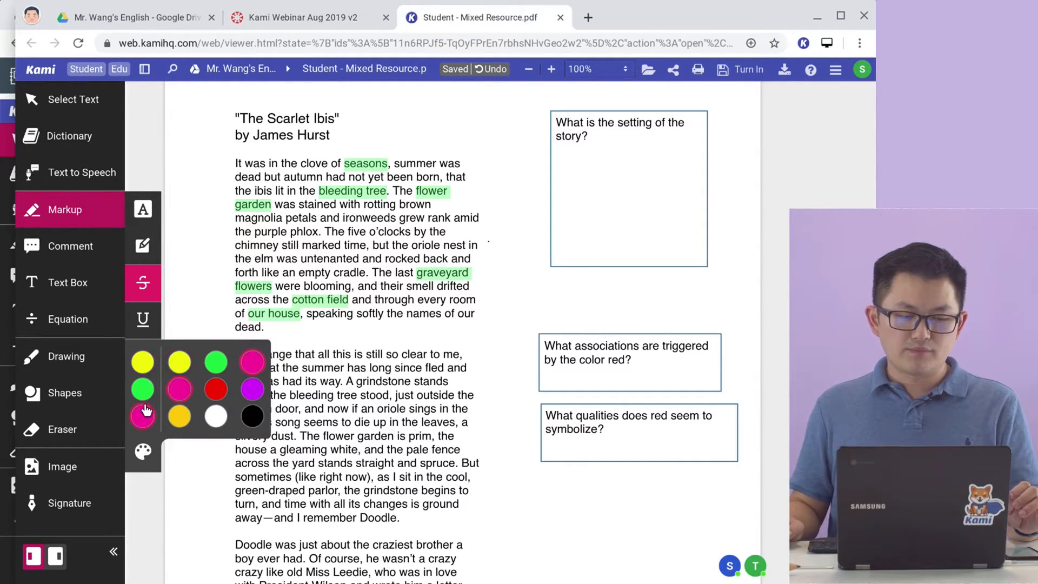
drag(338, 233, 366, 232)
- Underline the second paragraph in red from "A grindstone stands" to "its song seems to die up"
mouse_move(144, 356)
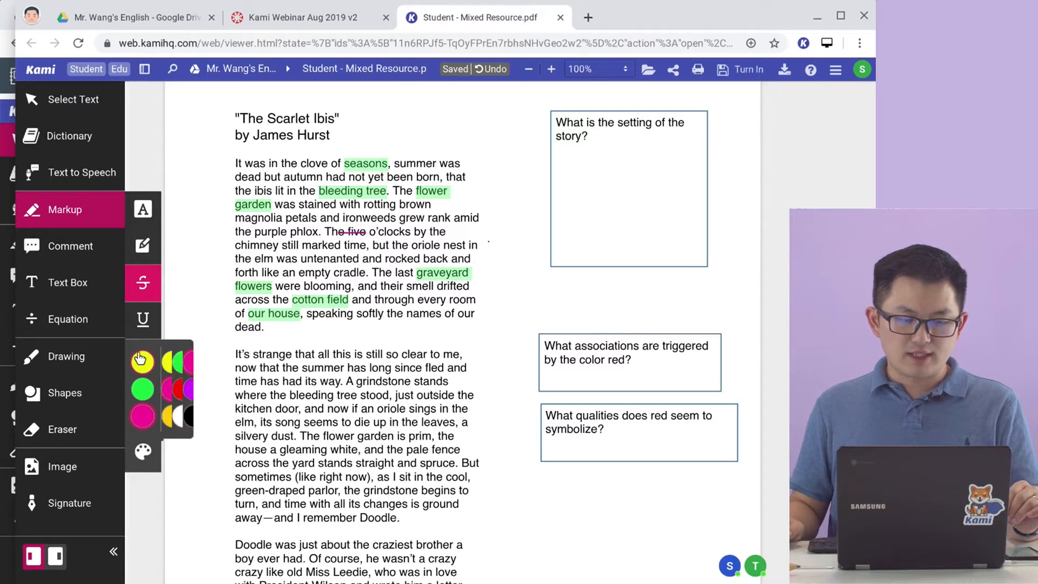
click(143, 318)
mouse_move(144, 416)
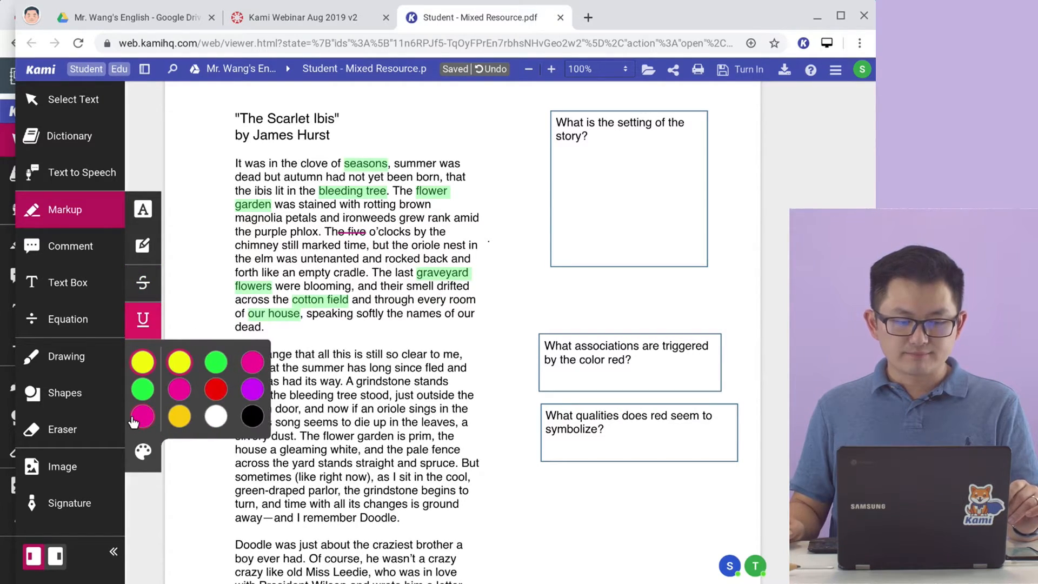
click(216, 392)
drag(346, 381, 385, 426)
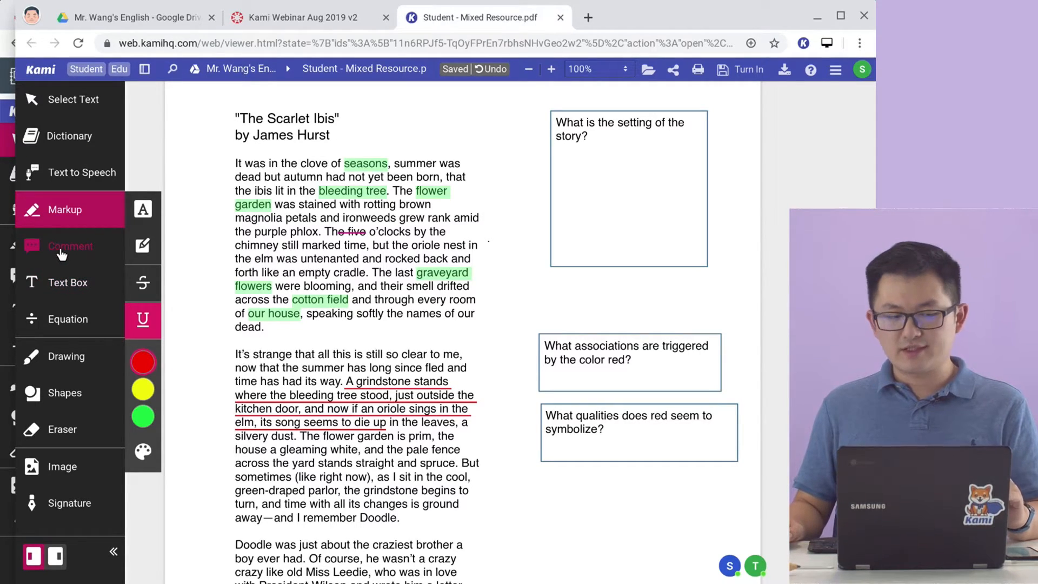
- Add a text box with black 30px text that fills the space under "What is the setting of the story?"
click(57, 285)
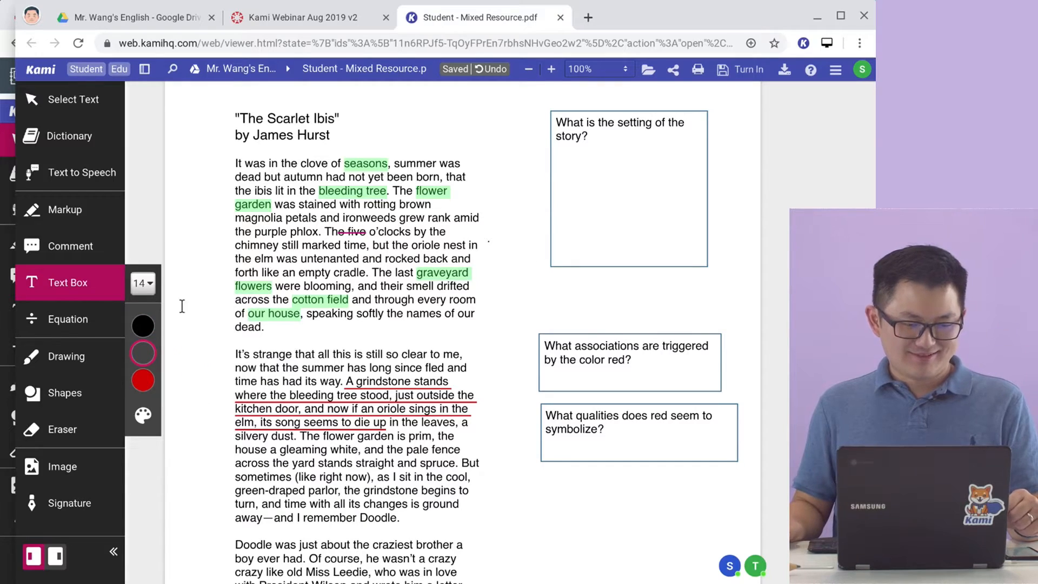
mouse_move(140, 330)
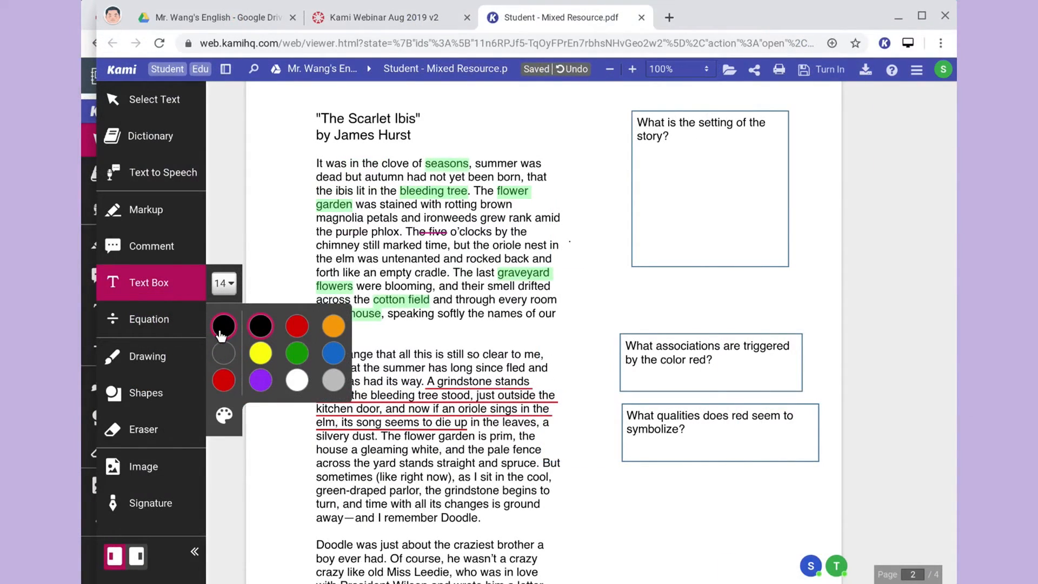
click(224, 283)
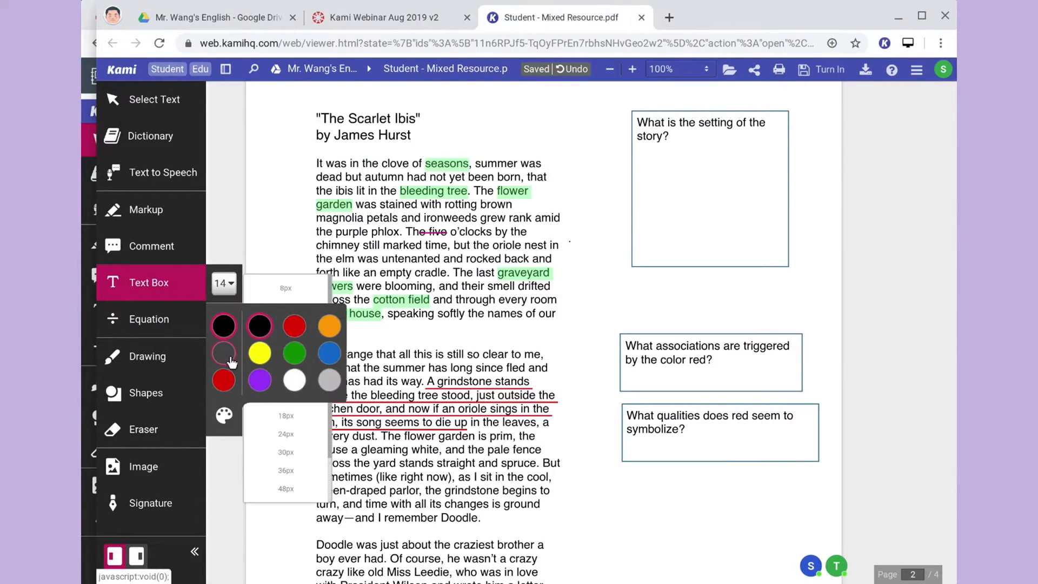
click(297, 452)
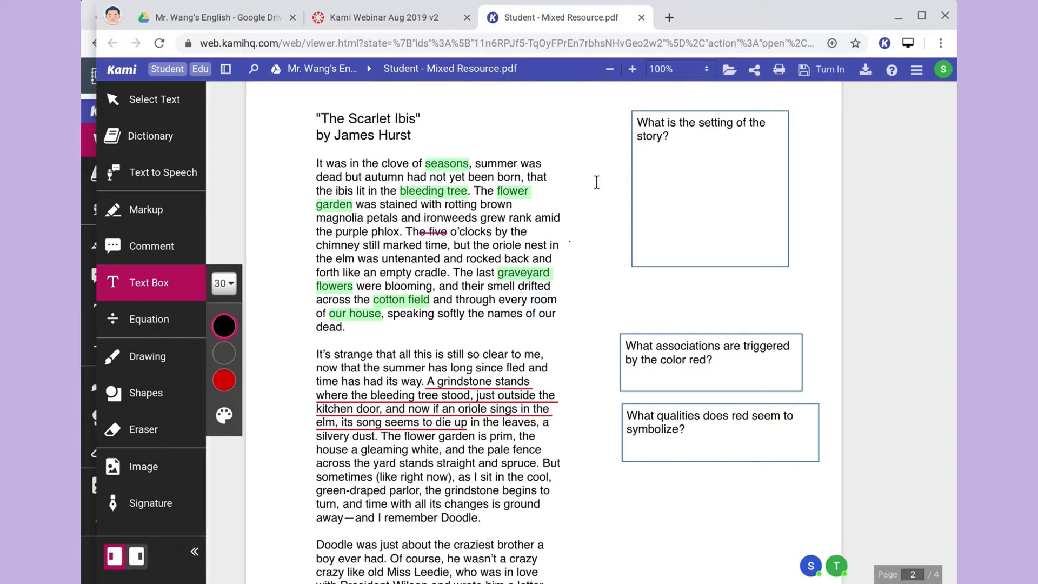
click(643, 162)
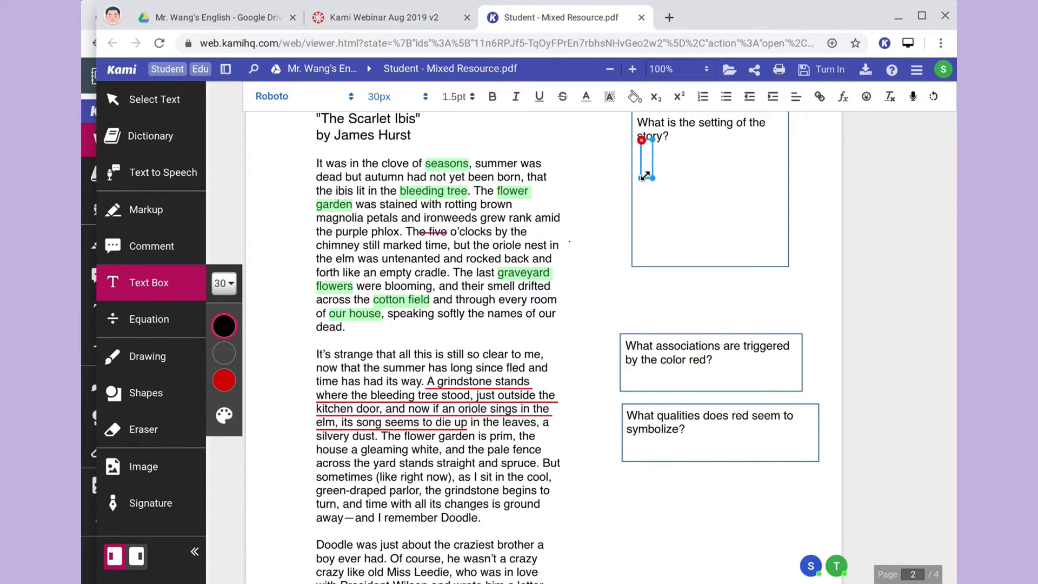
drag(655, 182, 793, 266)
drag(741, 140, 737, 145)
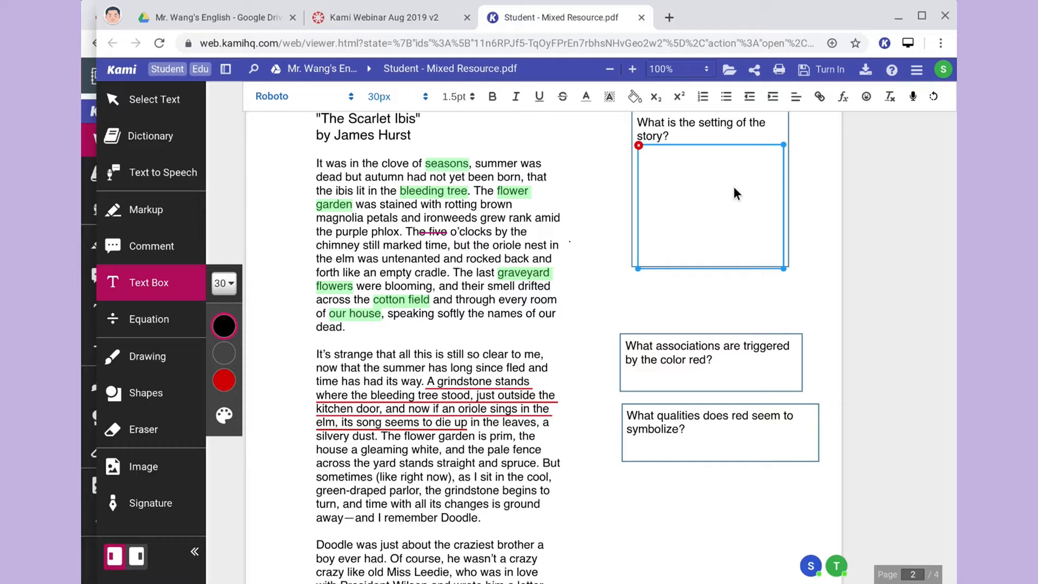
- Enter "A house, that's near the cotton fields." as the answer in the text box
text(A house )
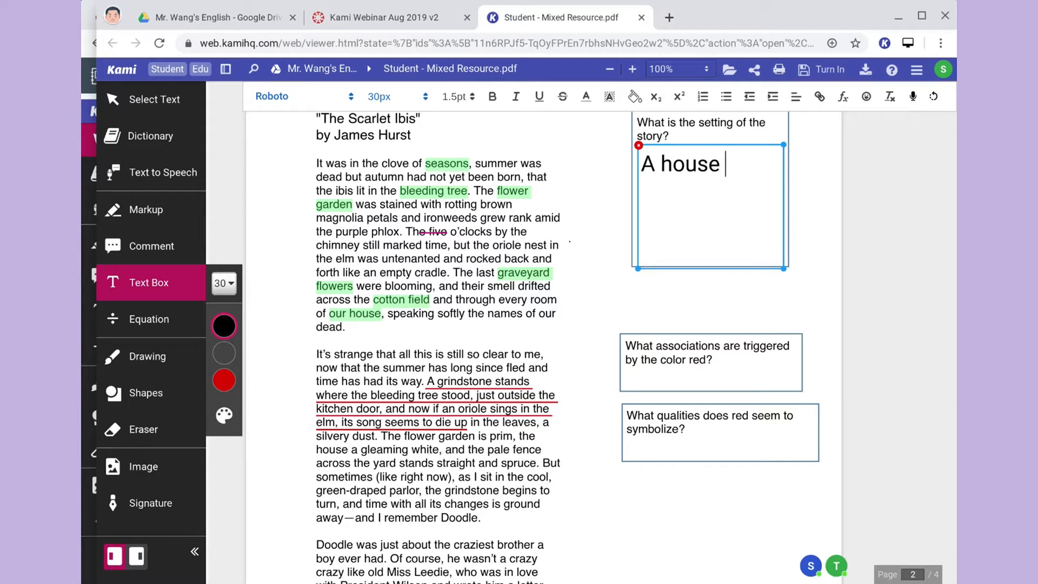
text(also)
key(BackSpace)
key(BackSpace)
key(BackSpace)
key(BackSpace)
text(that's near the cotton fields.)
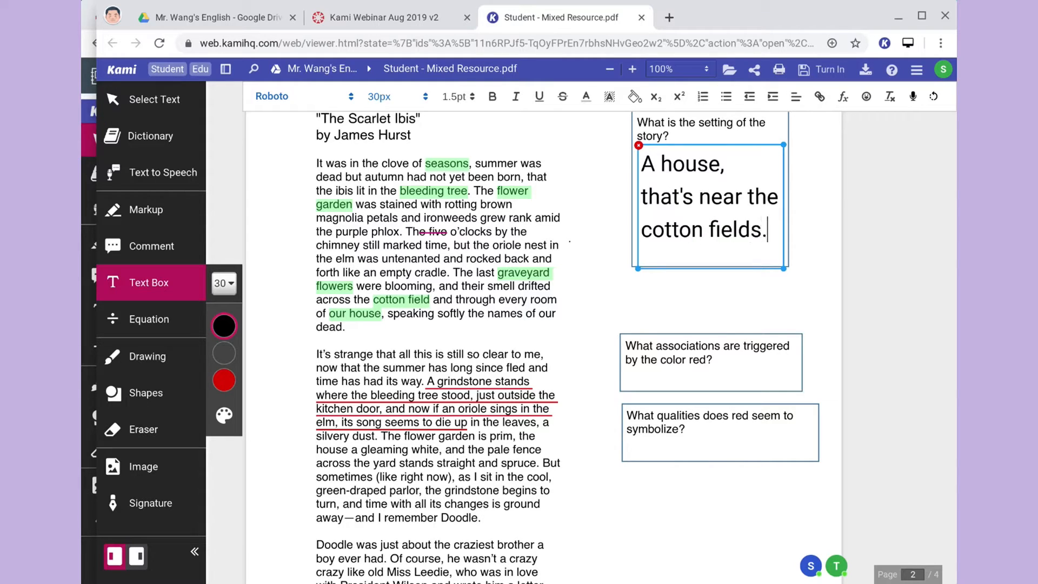
- Format the whole answer in the KG True Colors font at 24px, and switch italics on and off again
scroll(738, 208, up, 1)
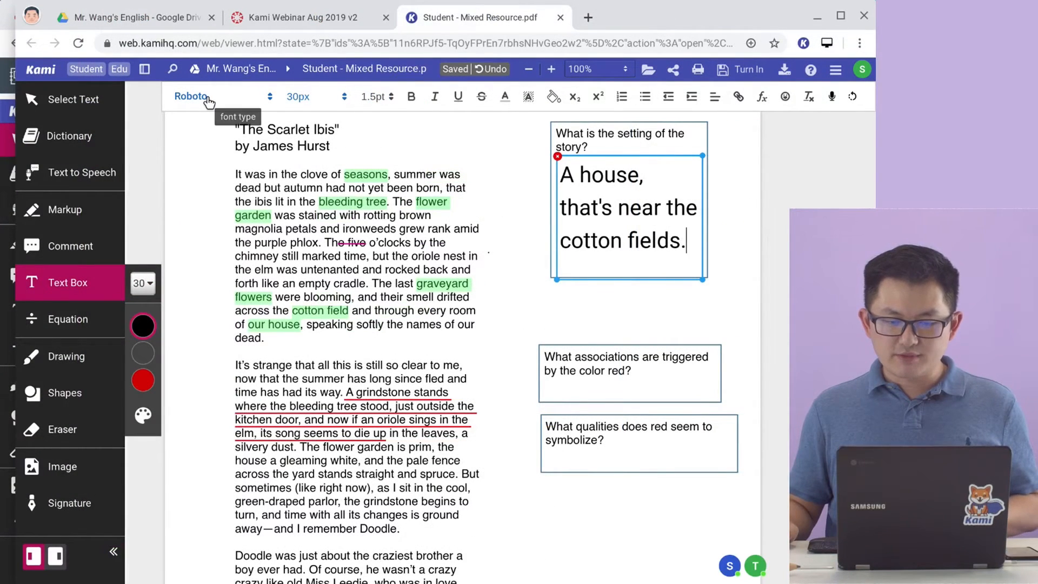
key(ctrl+a)
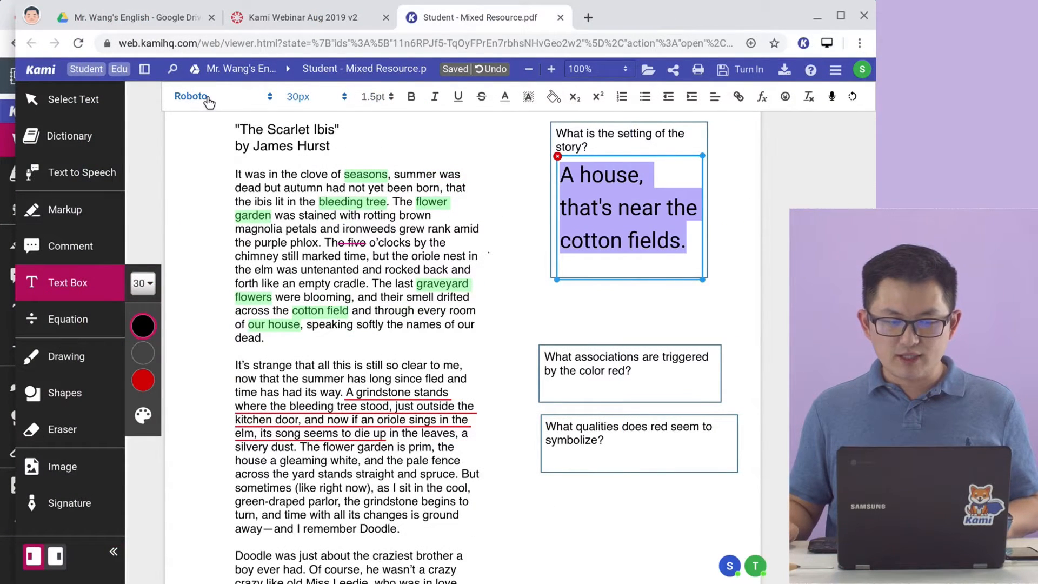
click(208, 100)
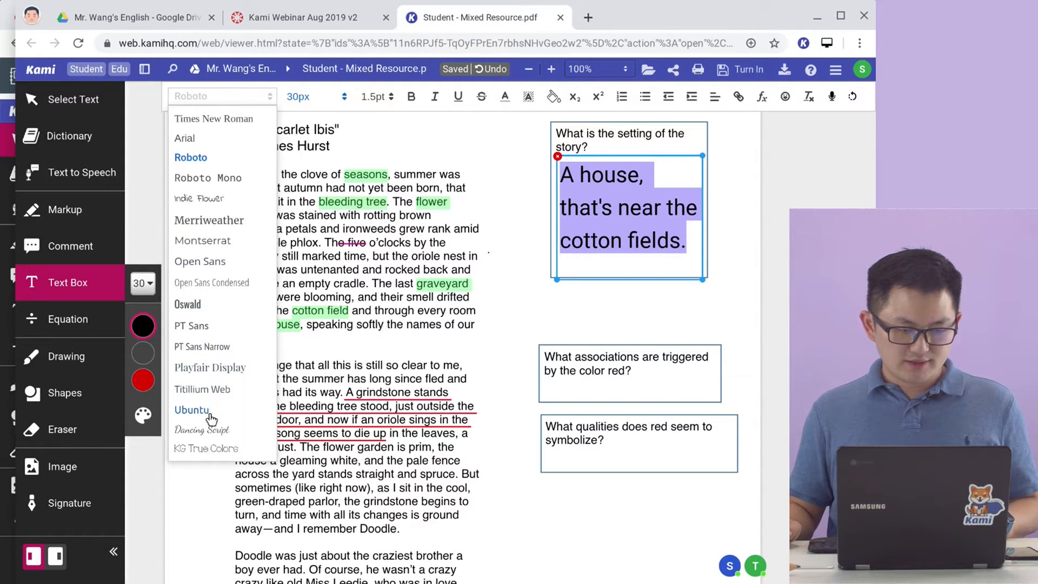
click(222, 448)
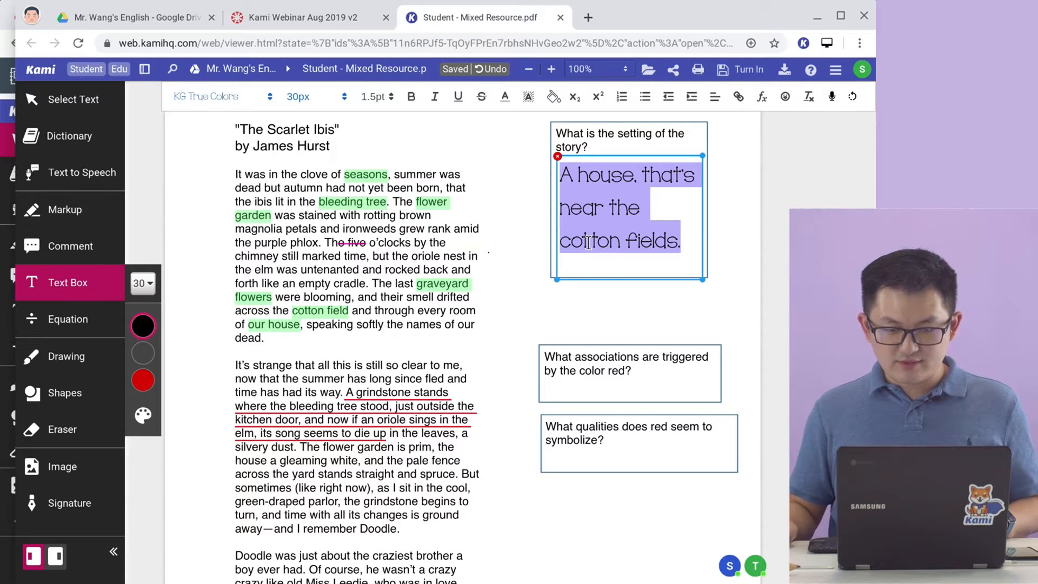
click(319, 96)
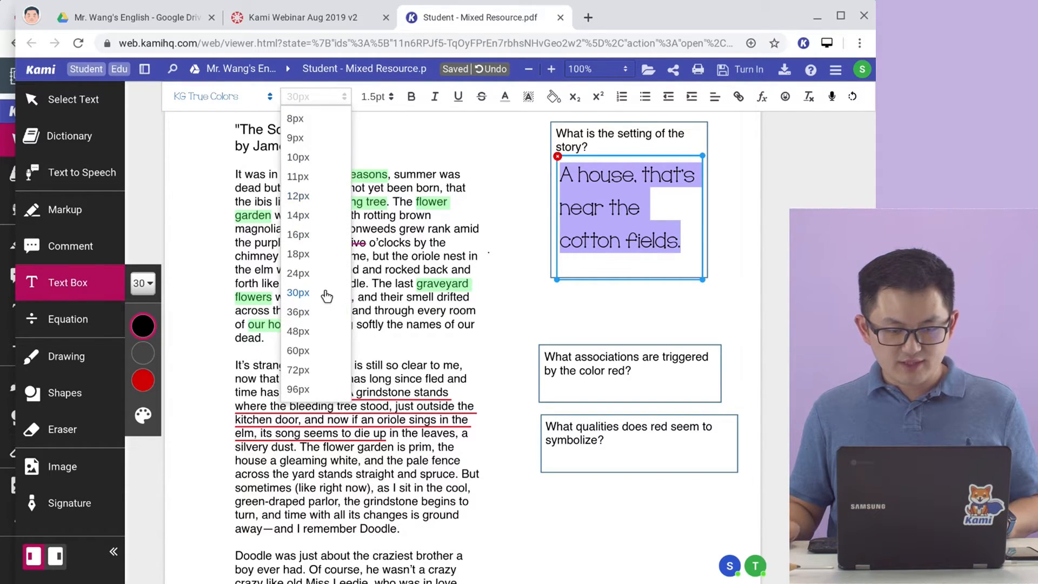
click(325, 274)
click(430, 102)
click(439, 101)
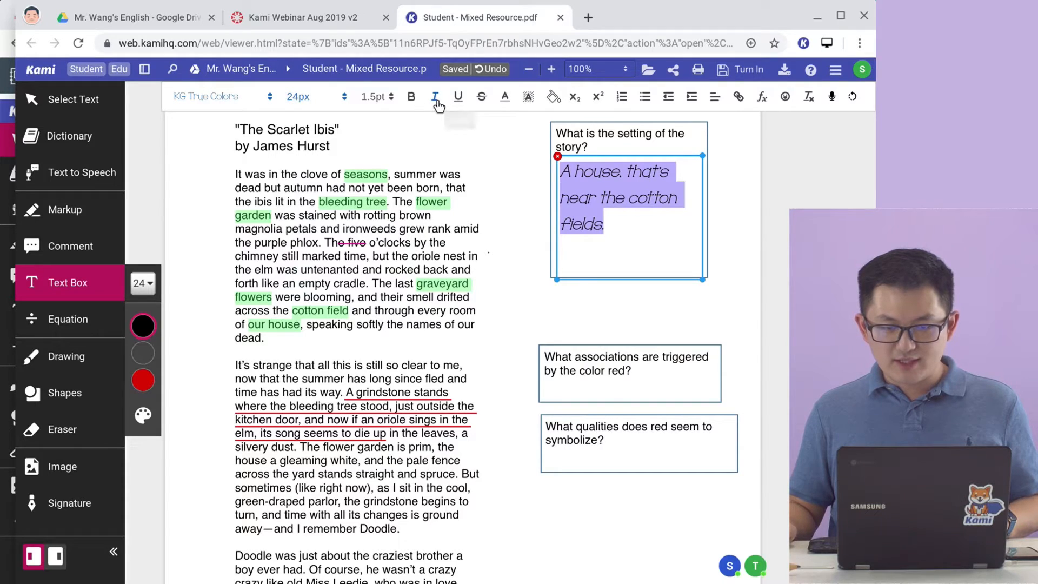
- Color the answer's text light red and give it a dark blue background
click(505, 100)
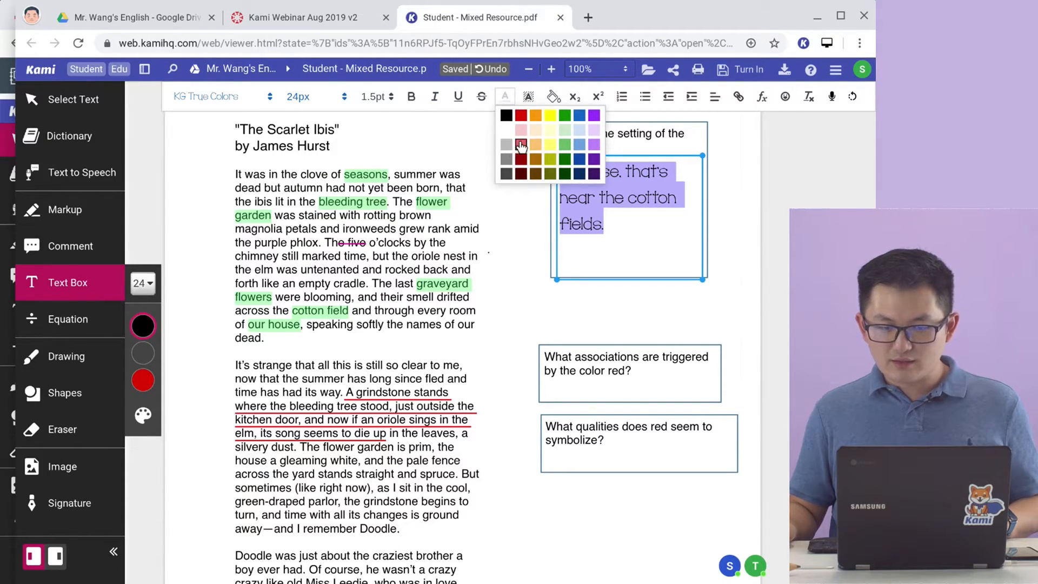
click(519, 141)
click(590, 222)
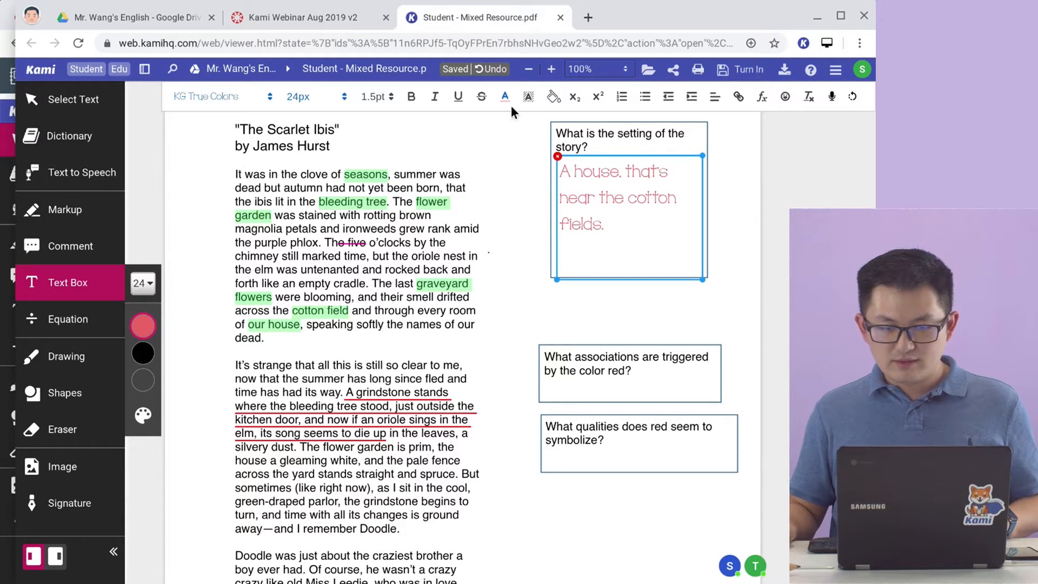
key(ctrl+a)
click(525, 98)
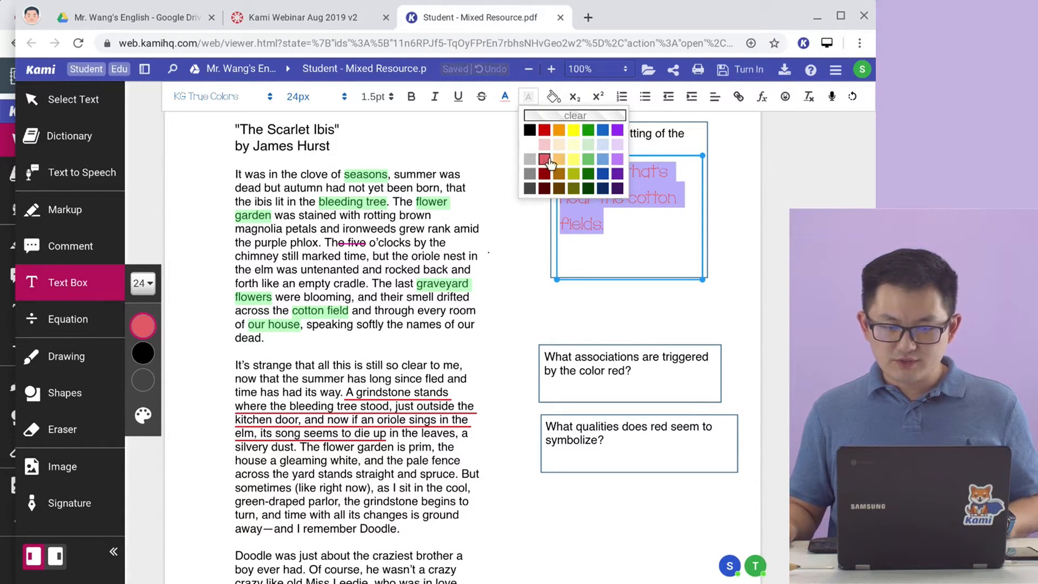
click(604, 173)
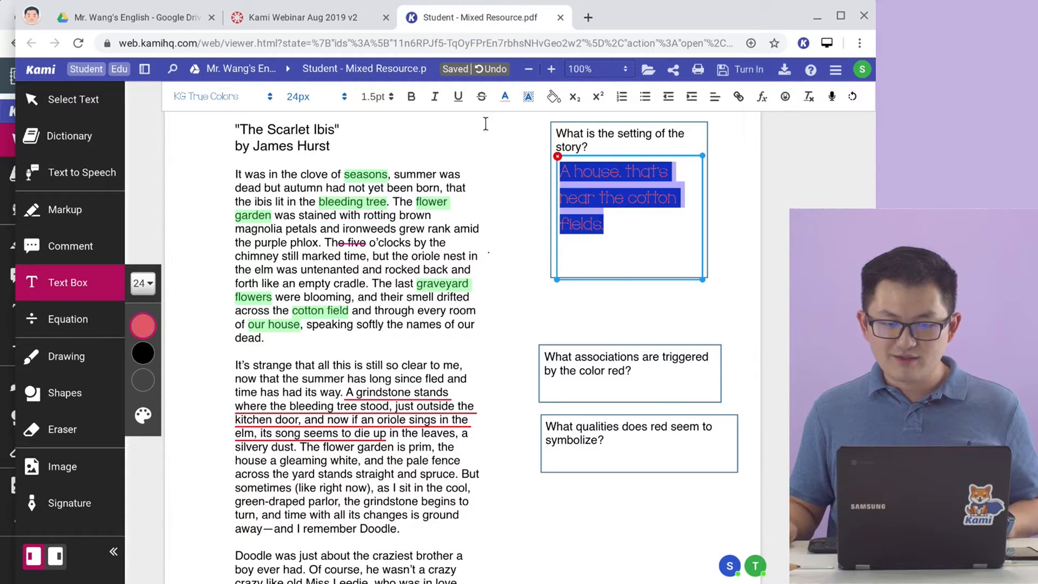
- Set the answer's text color to black and clear its background color
click(505, 98)
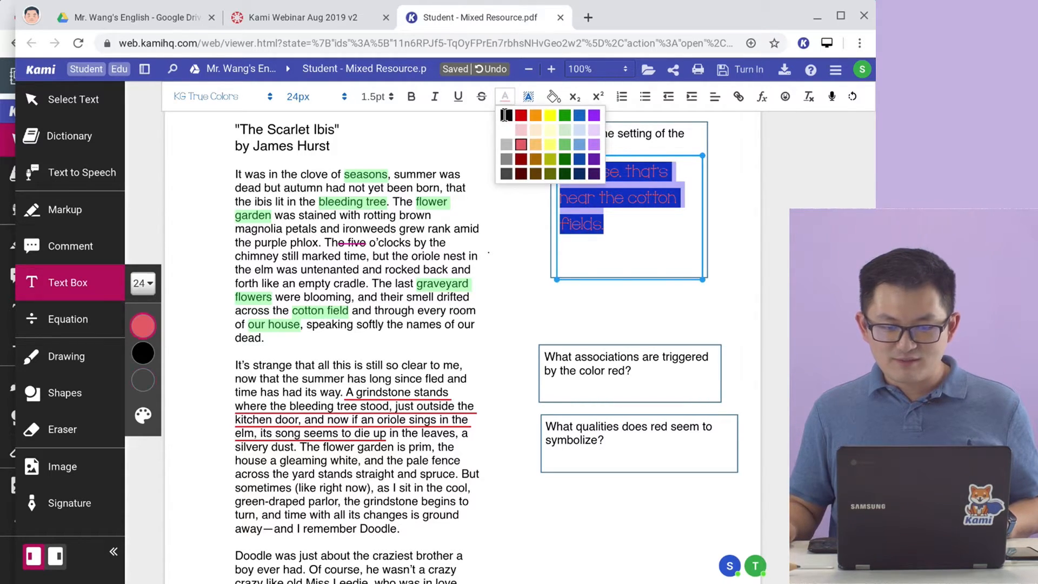
click(505, 115)
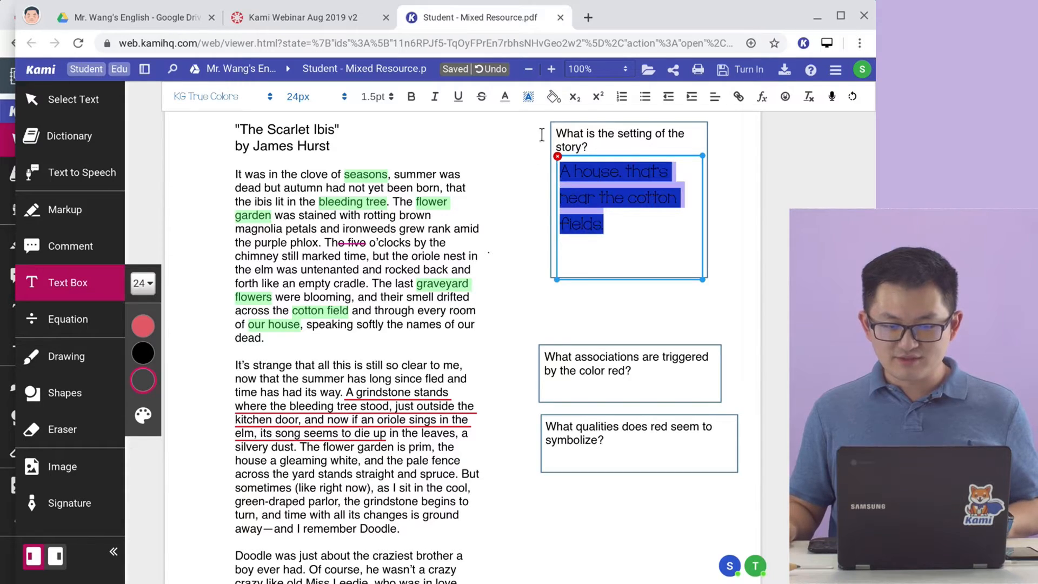
click(528, 98)
click(532, 116)
- Append "I can just start talking" to the end of the answer with voice typing and leave the text box
click(609, 232)
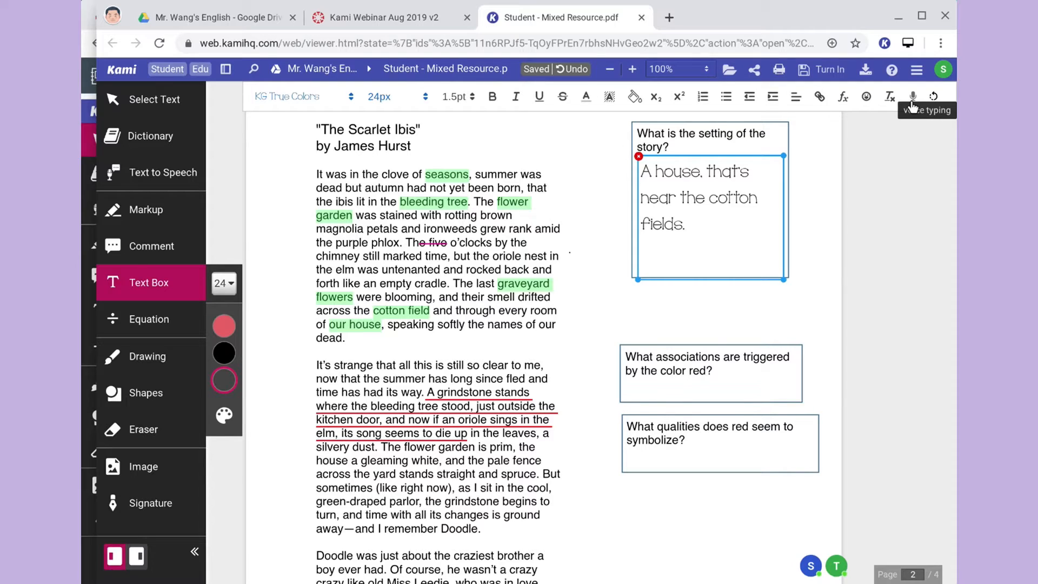
click(914, 103)
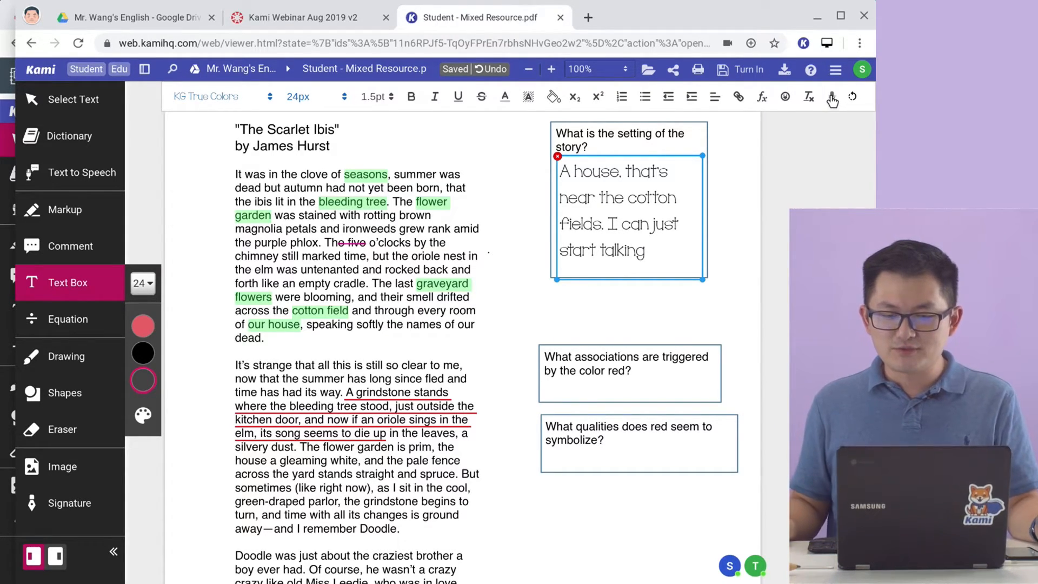
click(820, 178)
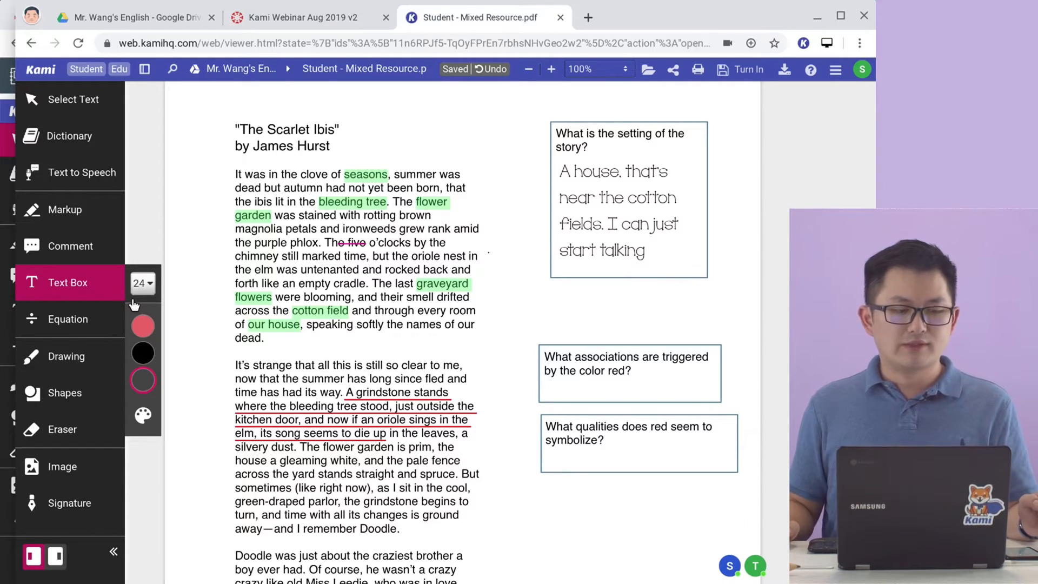
- Try a comment on the "empty cradle" lines, place a yellow comment marker near the first paragraph's end, and dictate "start dictating what I want to see"
click(88, 250)
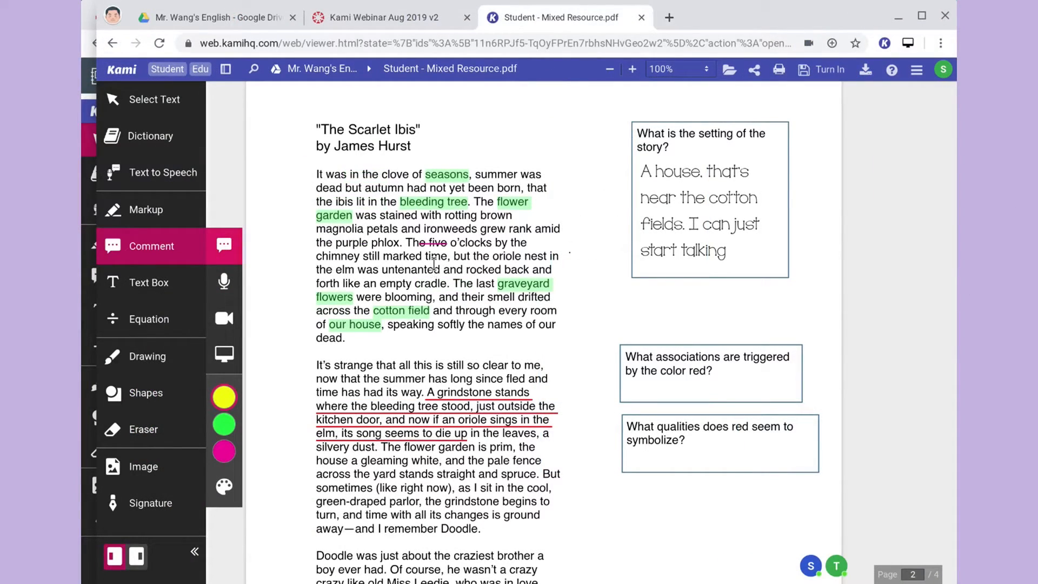
drag(424, 270, 466, 289)
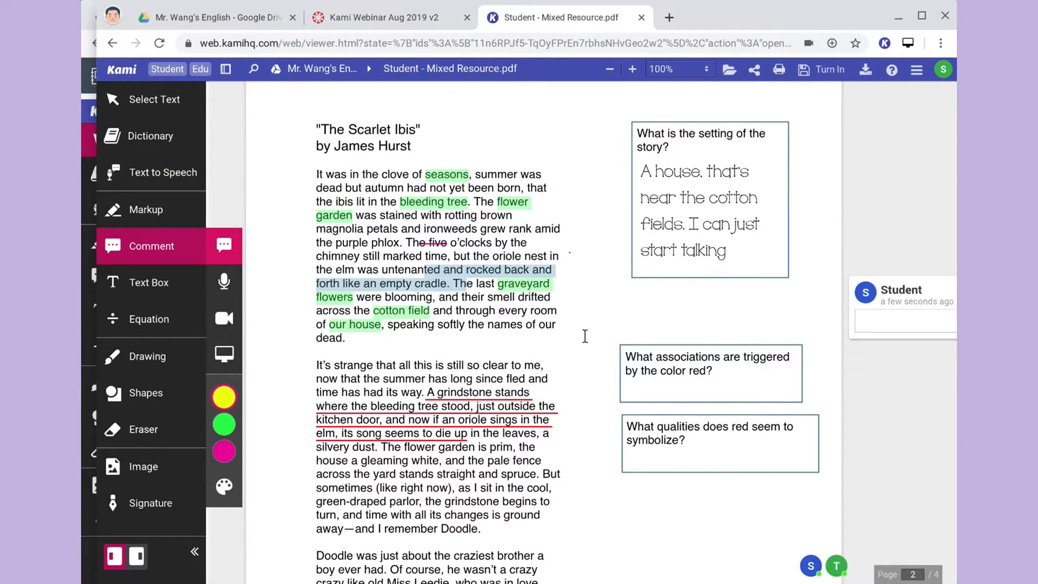
click(486, 334)
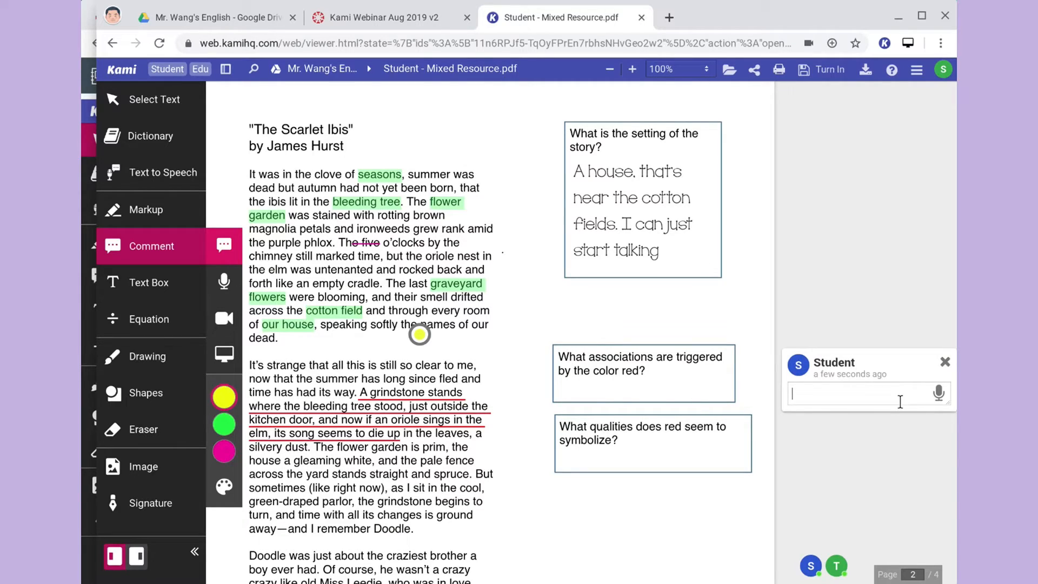
click(937, 393)
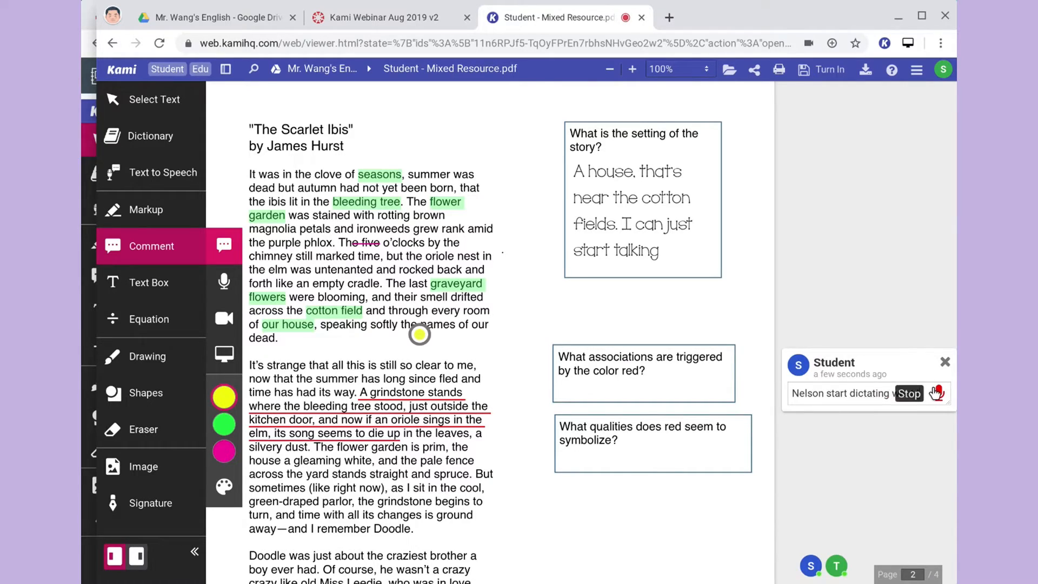
click(934, 393)
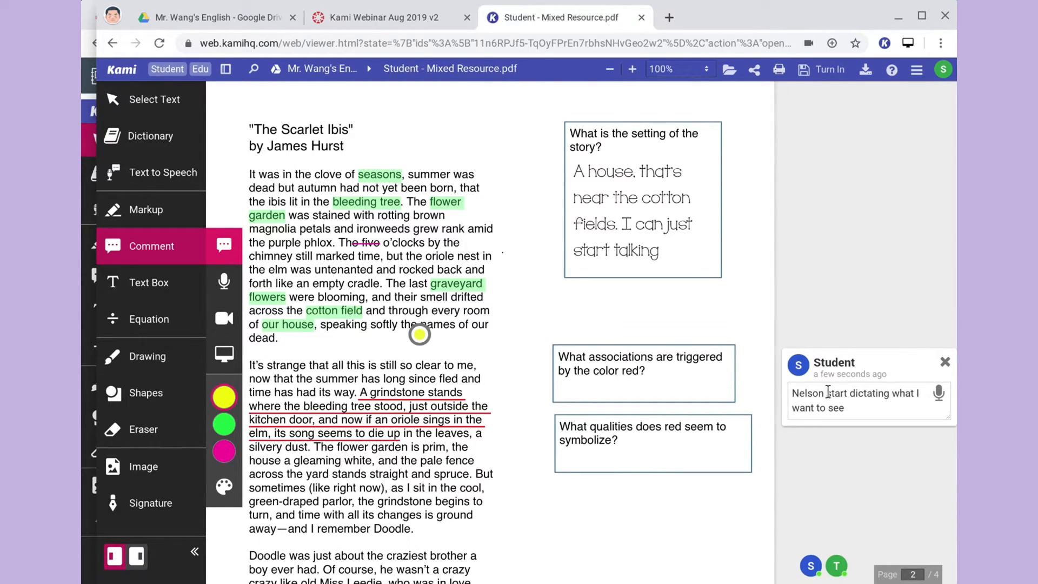
- Remove the stray first word from the dictated comment, correct it to "start dictating what I want to say", and post it
drag(827, 393, 791, 393)
key(BackSpace)
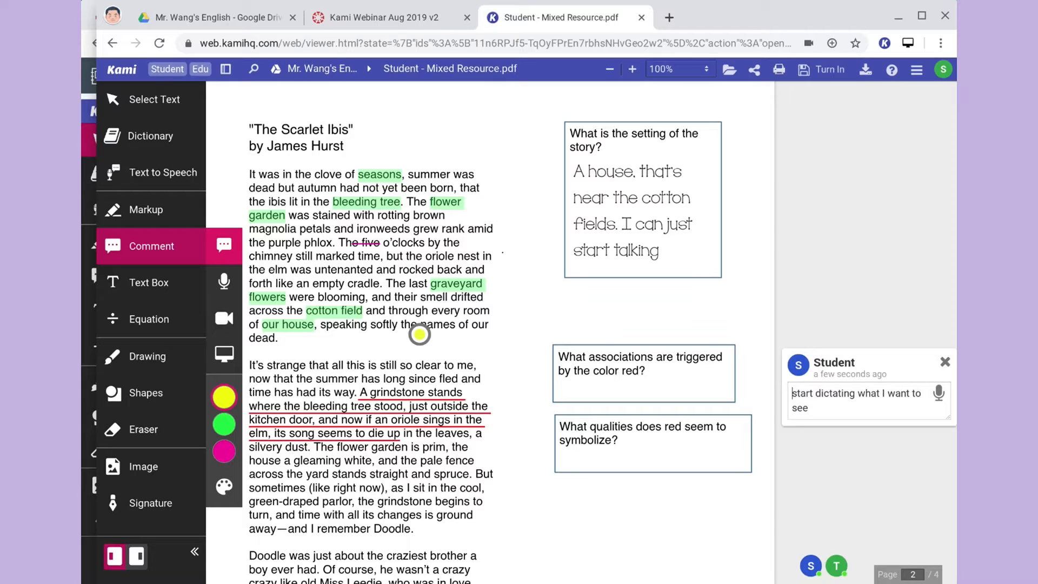
key(BackSpace)
key(BackSpace)
text(aw)
key(BackSpace)
text(y)
key(Return)
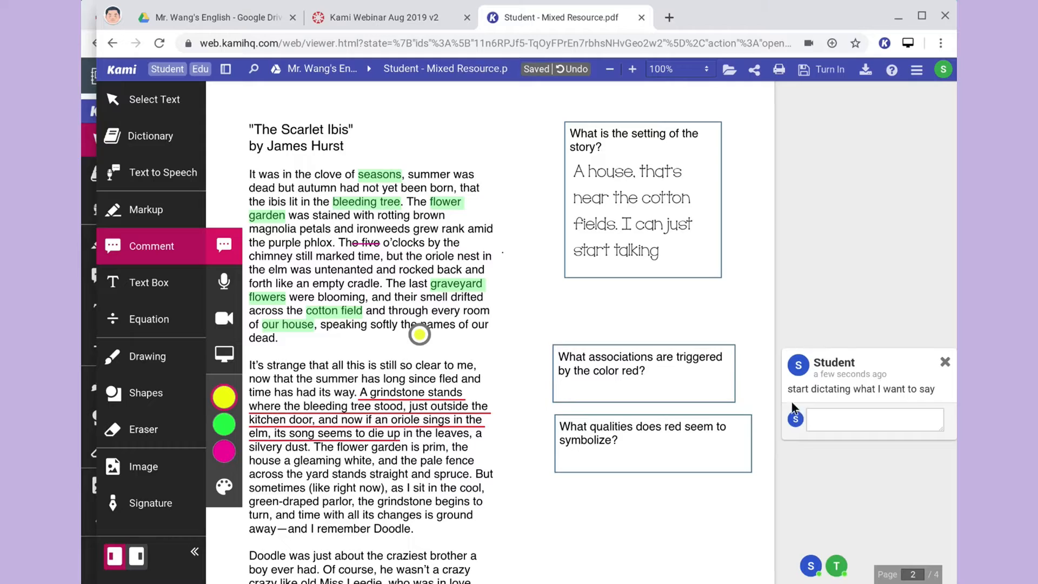
- Post the reply "asdf" to the dictated comment
click(852, 420)
text(asdf)
key(Return)
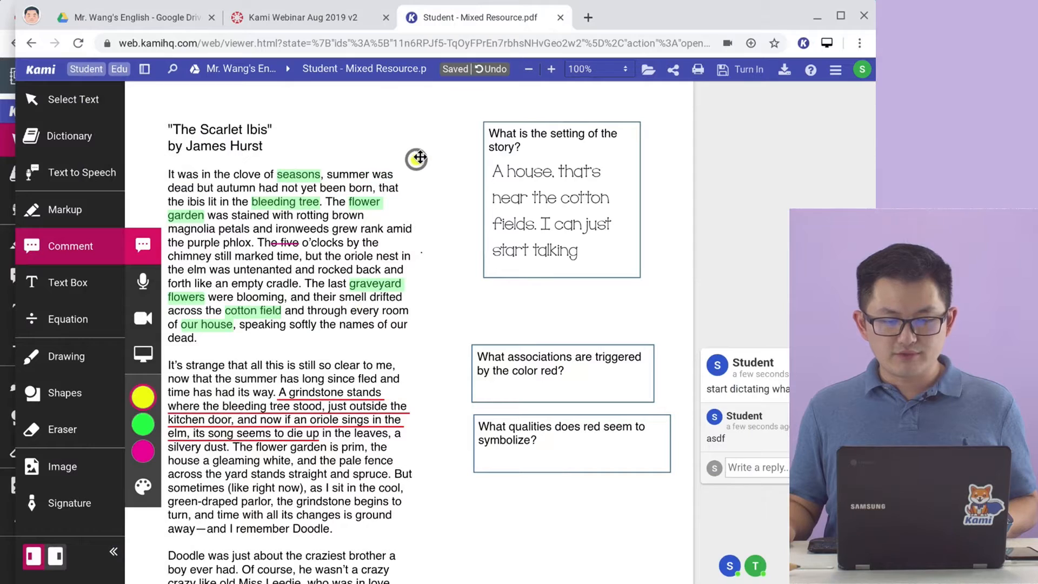
- Attach a voice comment to the passage from "their smell drifted" to "speaking softly the names" and finish recording it
click(143, 280)
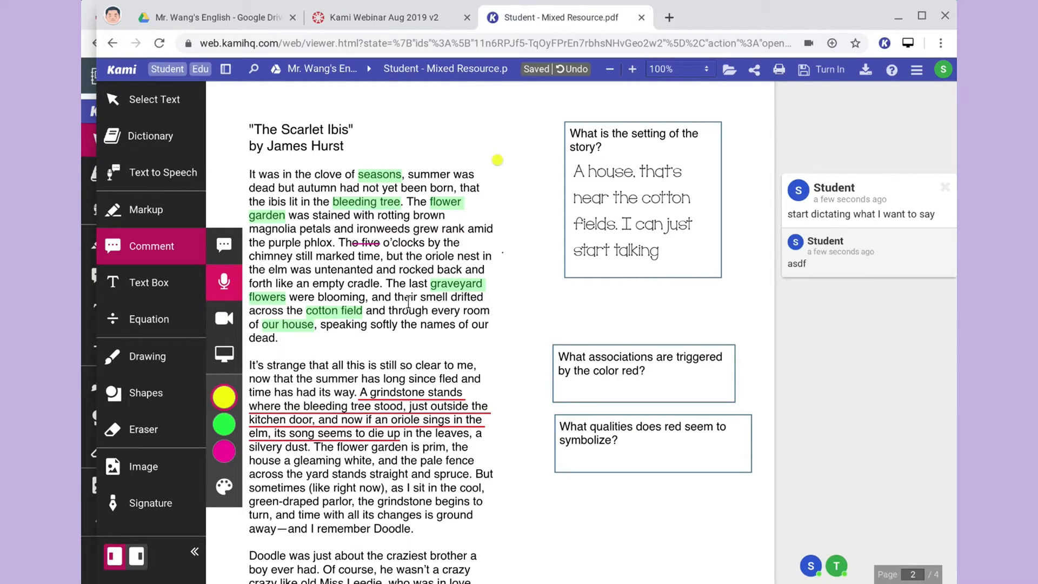
drag(409, 299, 433, 323)
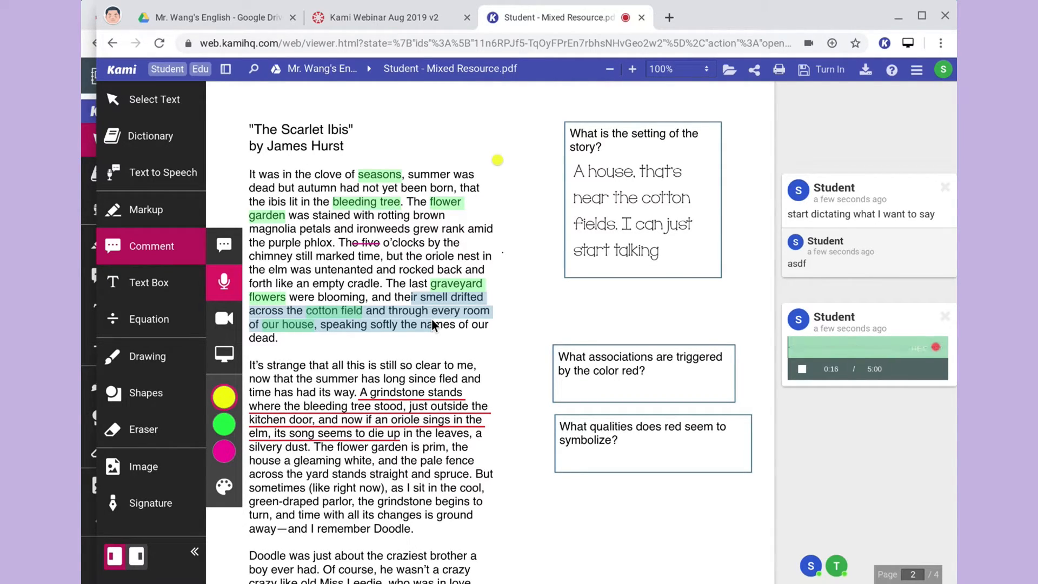
click(799, 369)
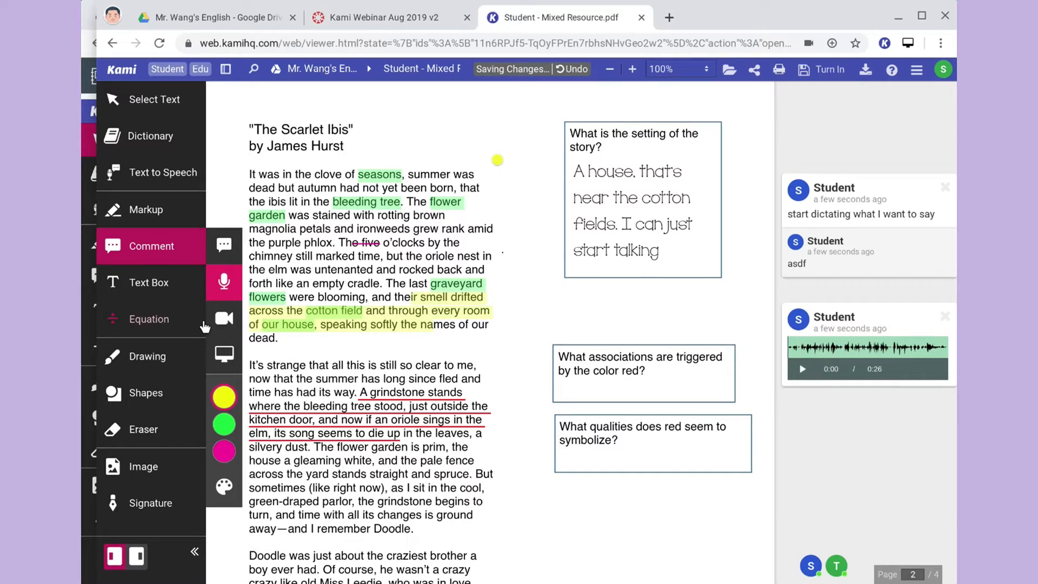
- Record a video comment anchored just below the first paragraph of "The Scarlet Ibis" and save it
click(224, 318)
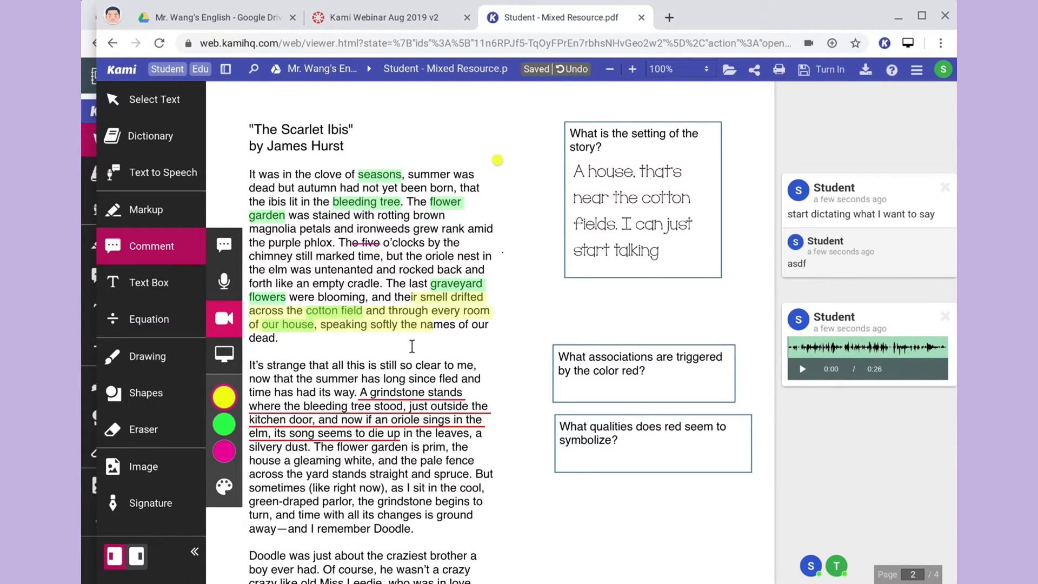
click(411, 344)
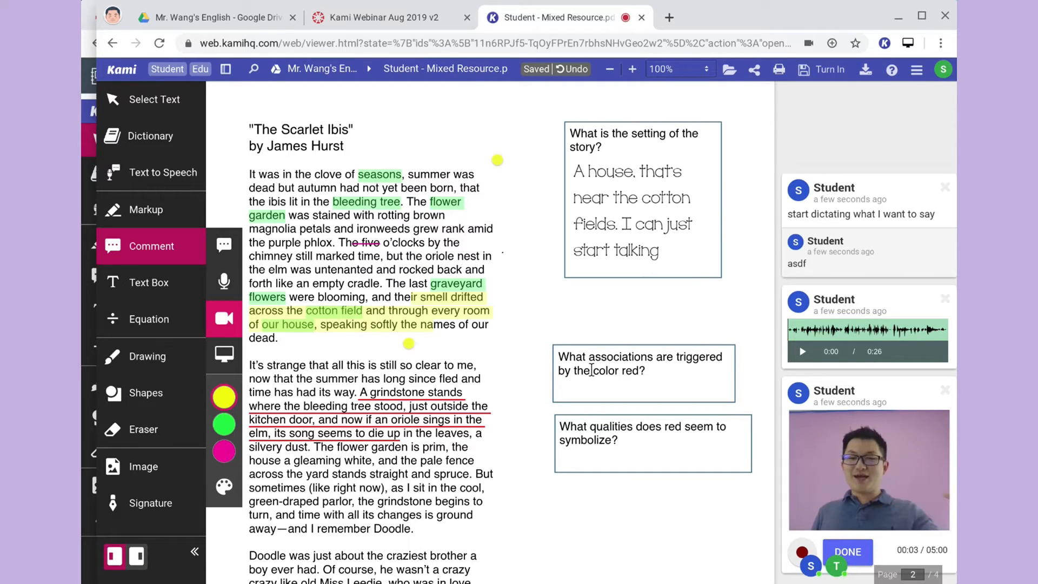
scroll(737, 398, down, 2)
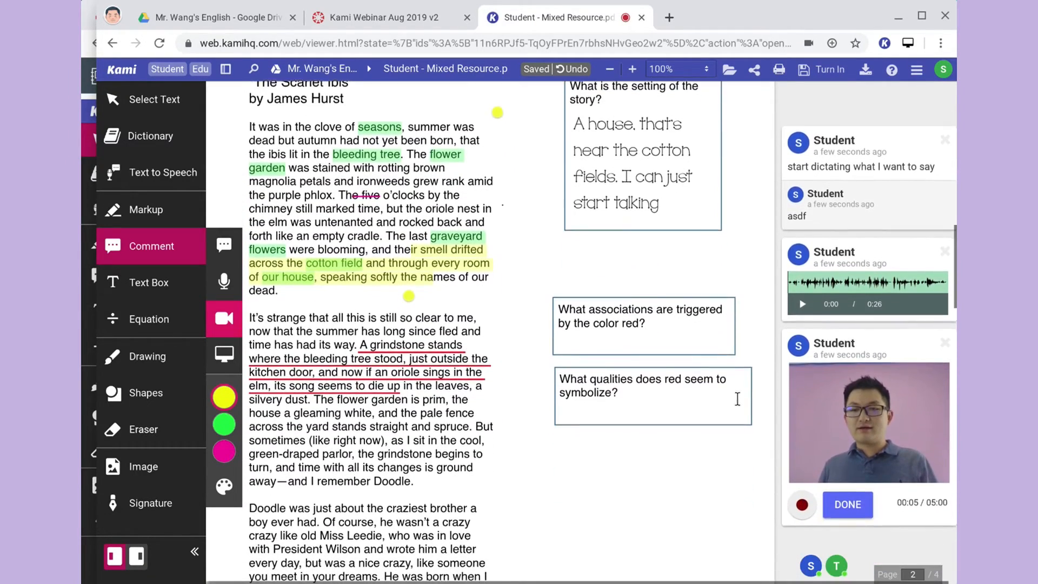
scroll(737, 398, down, 2)
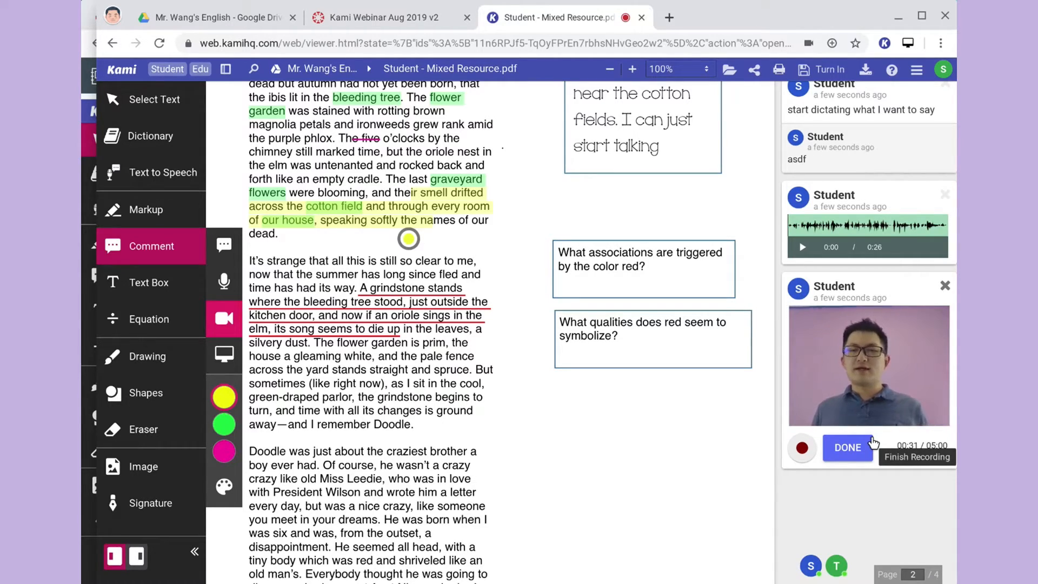
click(798, 453)
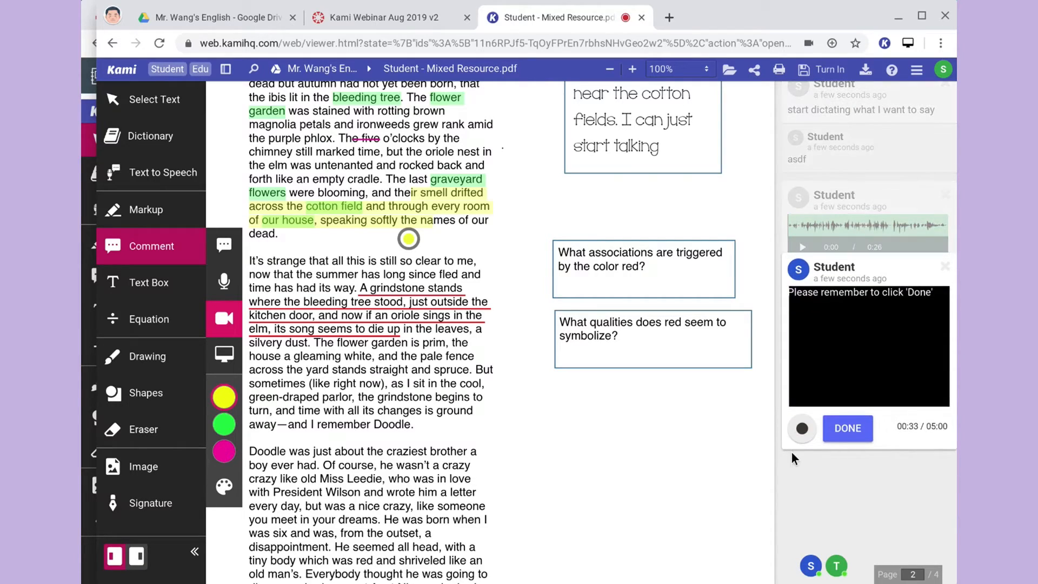
click(802, 436)
click(868, 431)
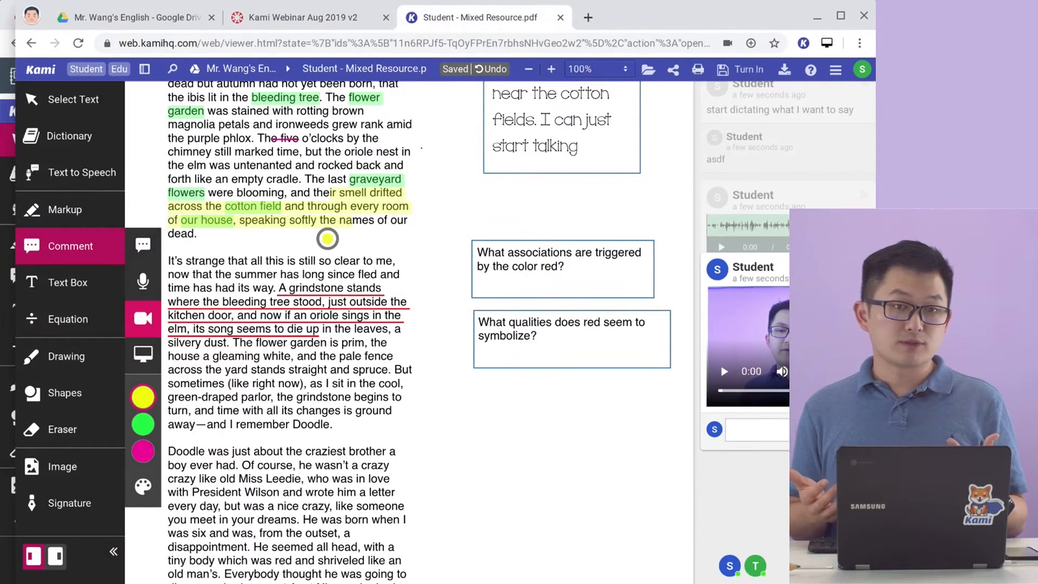
- Start a screen capture comment in the blank space below the question boxes, sharing the entire screen with audio, and show the document pages
click(140, 359)
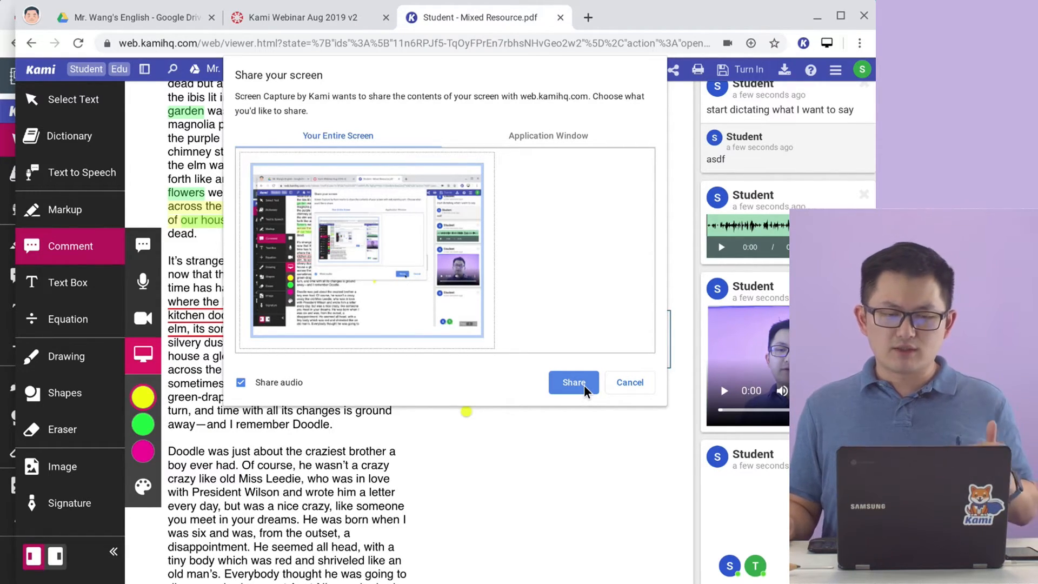
click(584, 385)
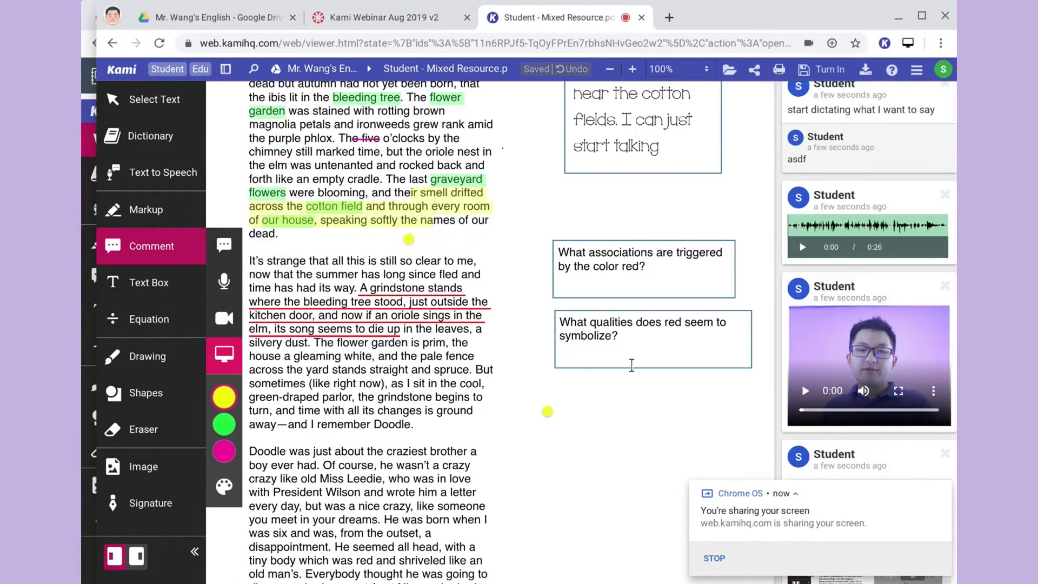
scroll(646, 373, up, 2)
scroll(649, 390, down, 6)
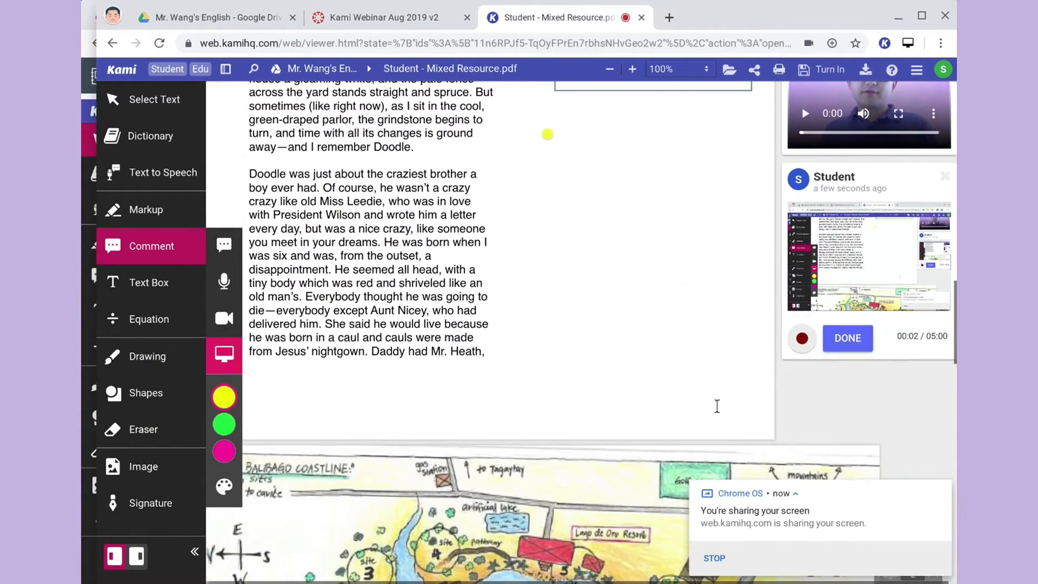
- Open Google Drive in a new tab during the screen capture, close that tab, and finish the recording
click(668, 18)
text(drie)
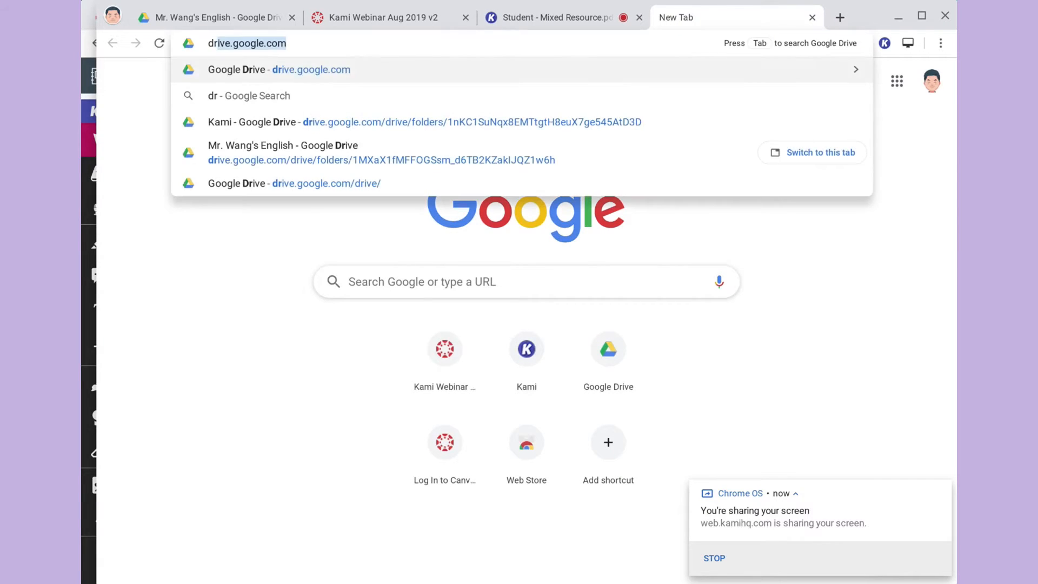
key(Return)
key(ctrl+w)
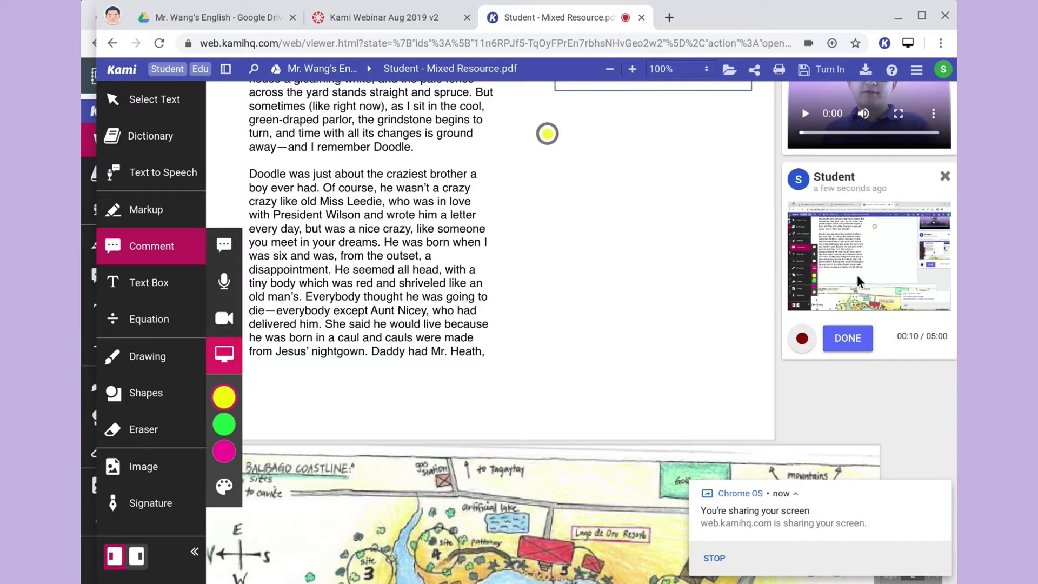
click(857, 336)
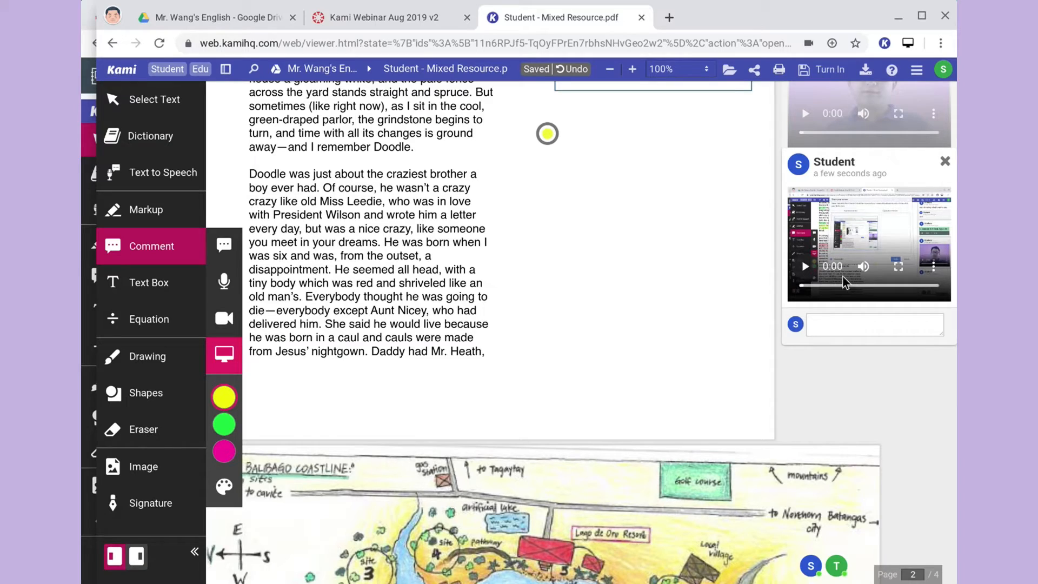
- Mute the screen capture comment, play it back in full screen, and return to the document
click(859, 268)
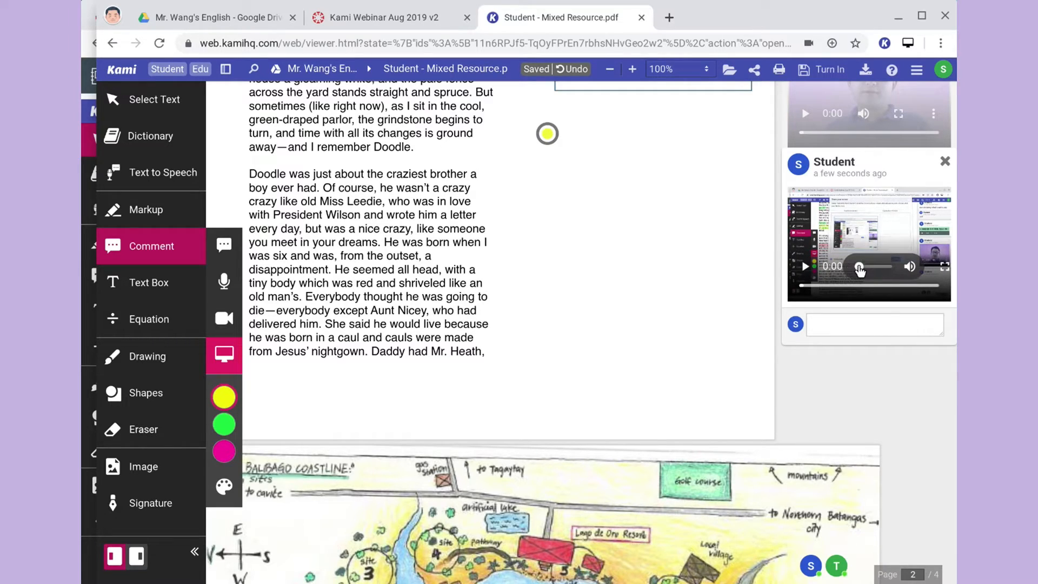
click(808, 270)
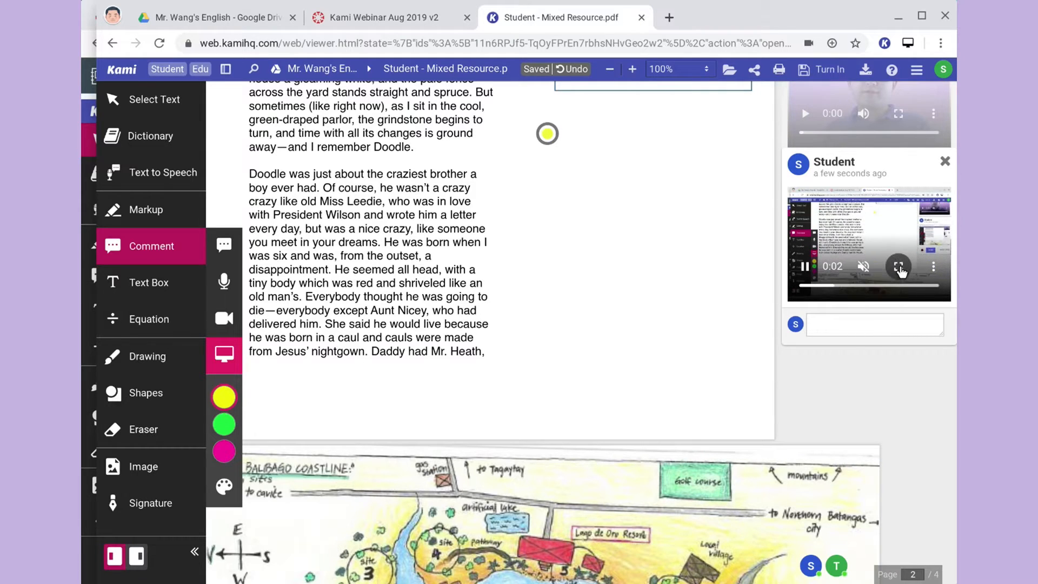
click(899, 269)
key(Escape)
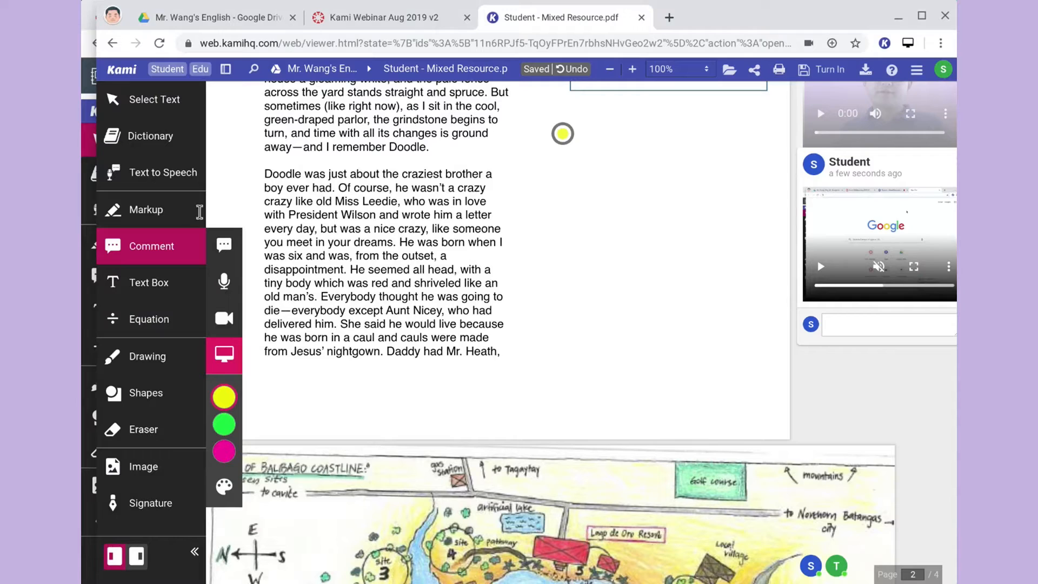
- Place a 46px equation below the existing area formula on the 6-5 Circles worksheet and enter "A=" in it
mouse_move(237, 422)
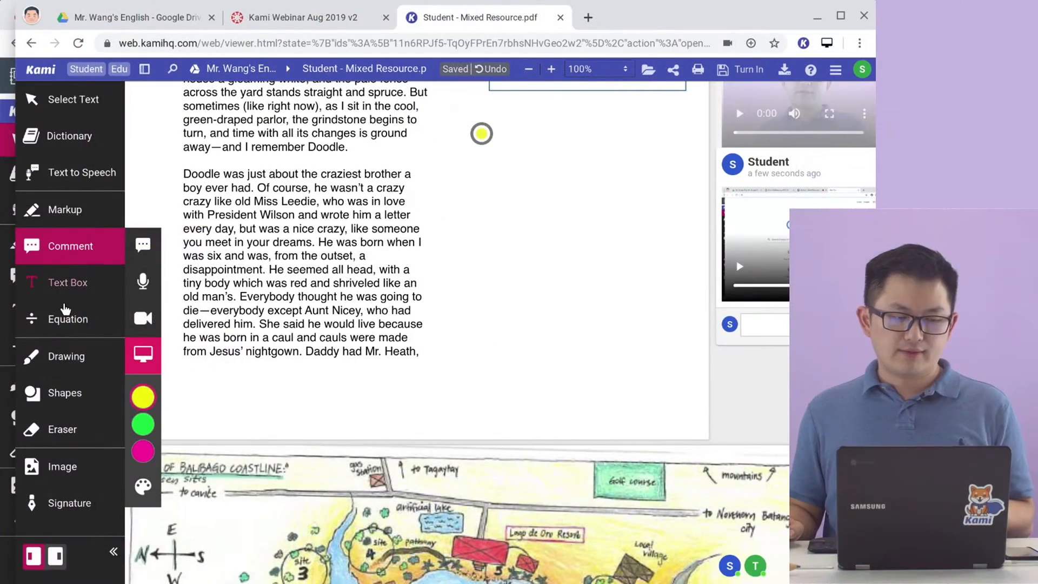
click(200, 314)
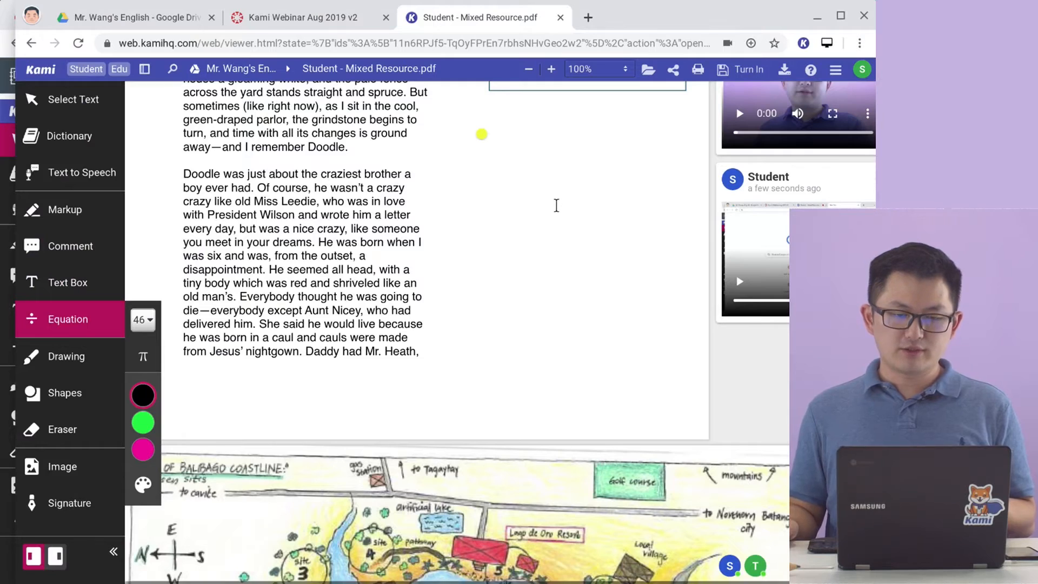
scroll(554, 204, up, 1)
scroll(558, 202, down, 3)
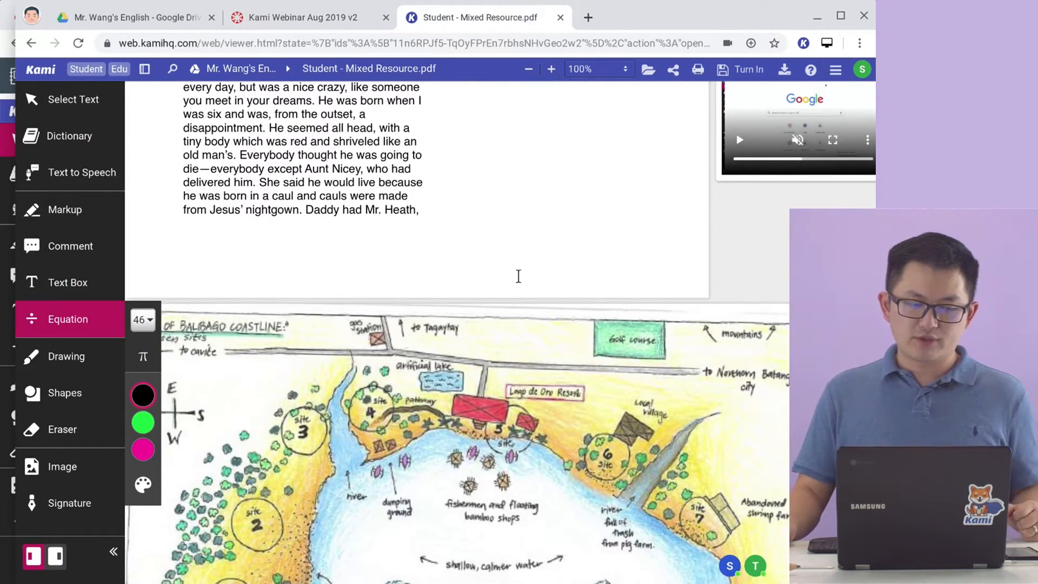
scroll(513, 241, down, 1)
scroll(513, 242, down, 10)
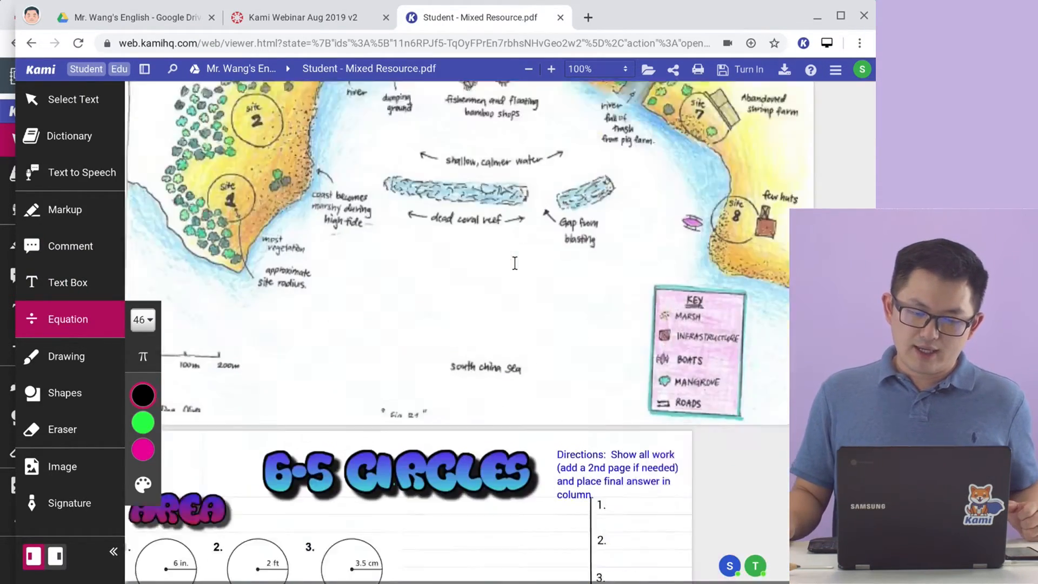
scroll(500, 271, up, 3)
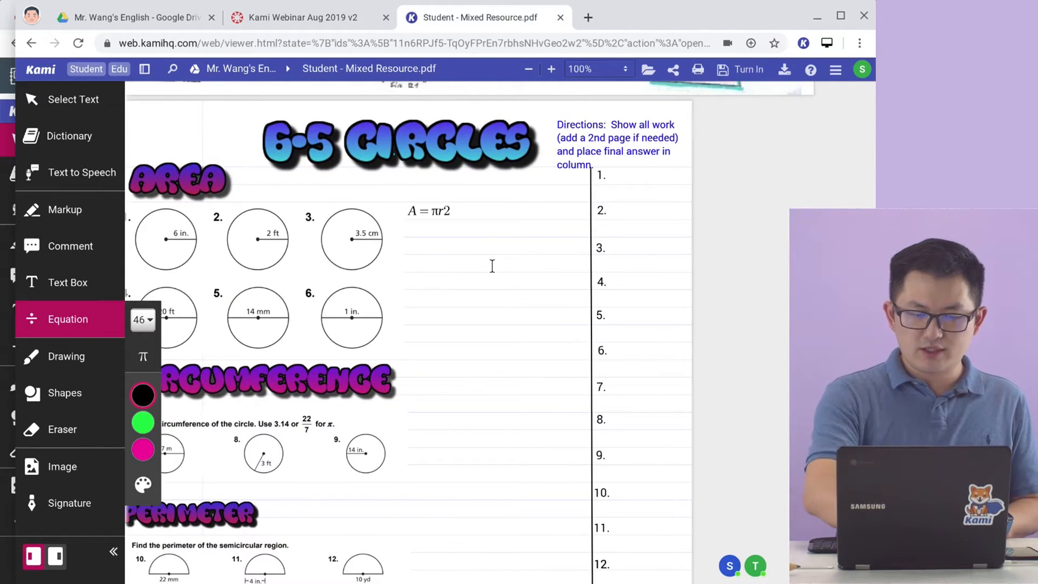
scroll(492, 265, up, 1)
scroll(492, 266, left, 1)
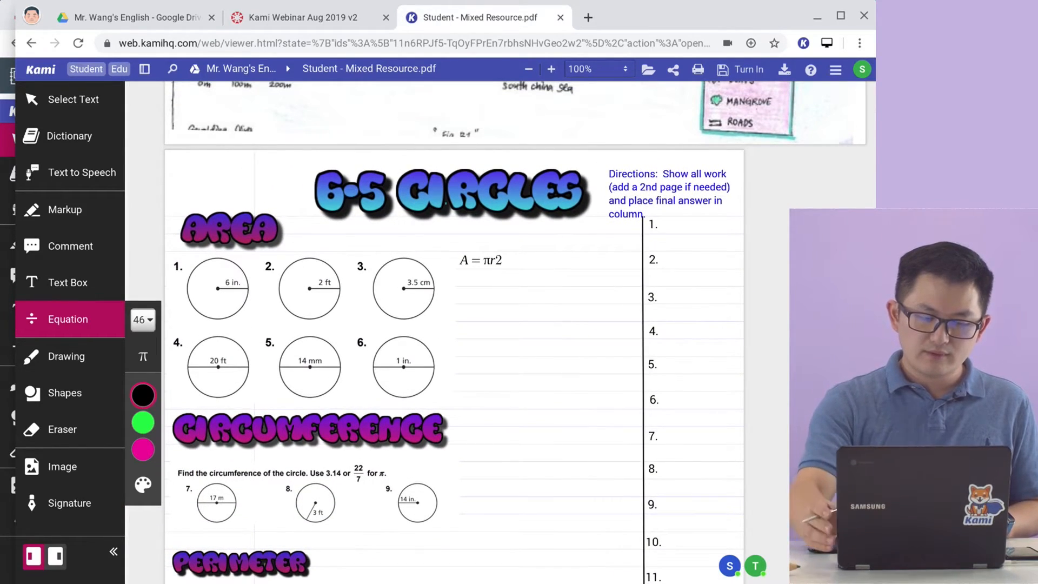
scroll(491, 266, down, 1)
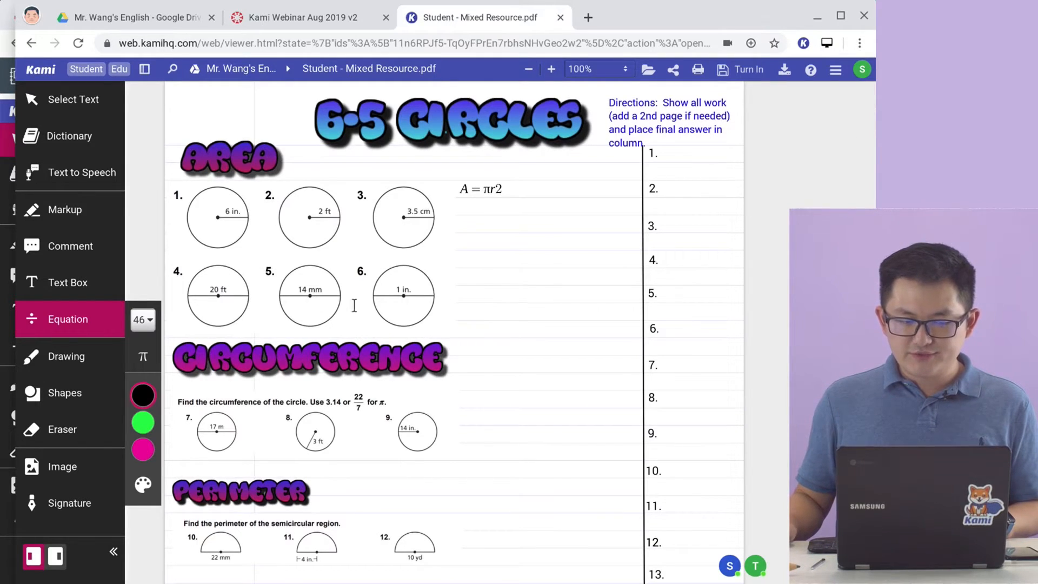
click(142, 319)
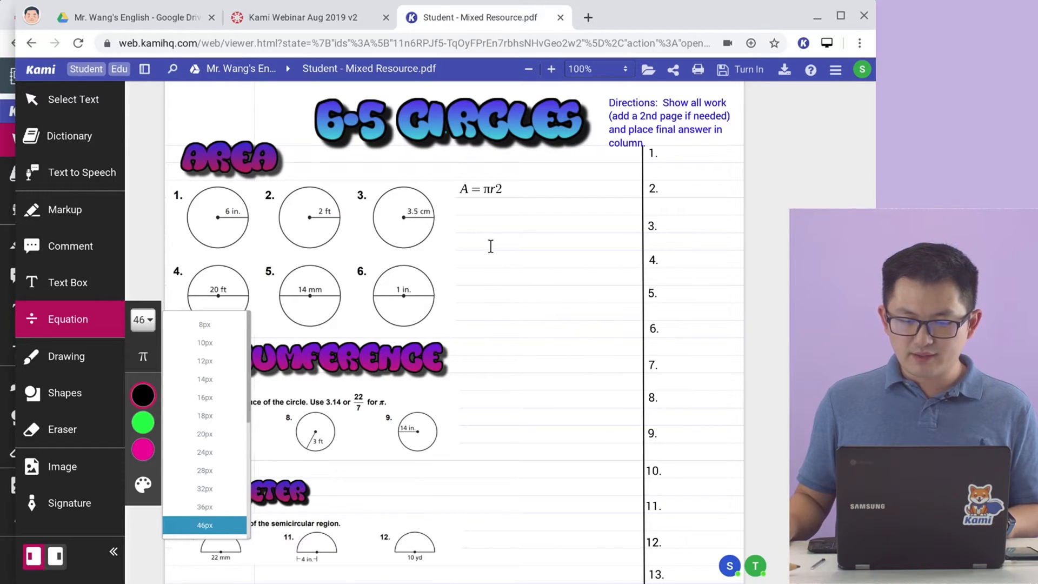
click(492, 251)
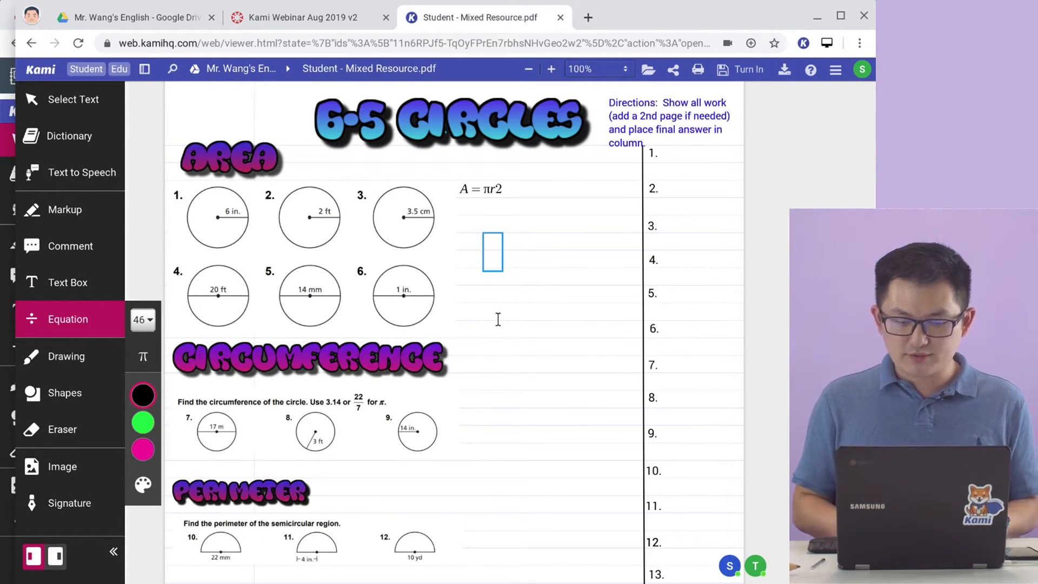
text(A=)
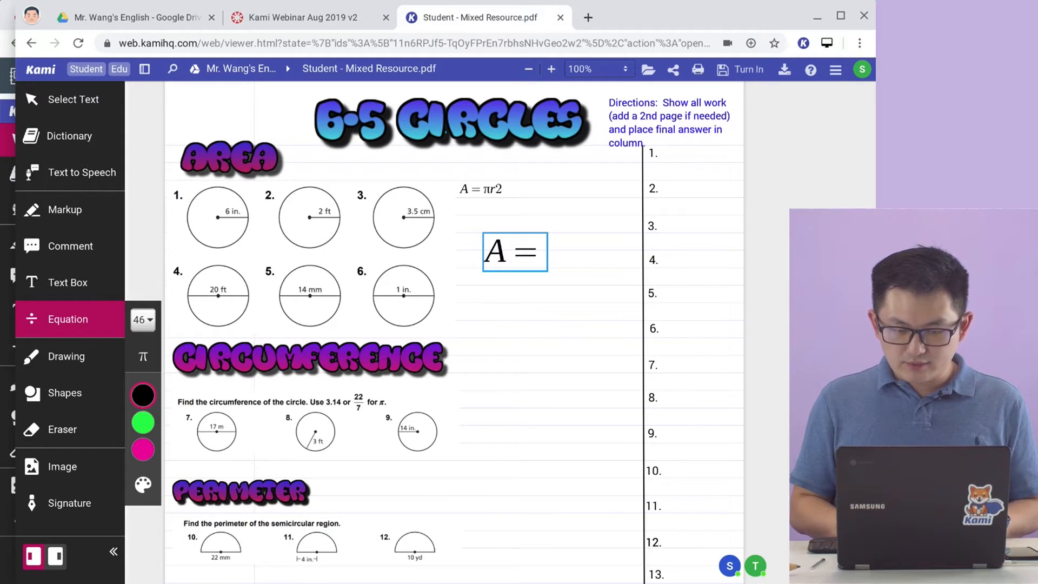
- Find the π symbol by searching for "pi" and complete the large equation as A = πr²
text(p)
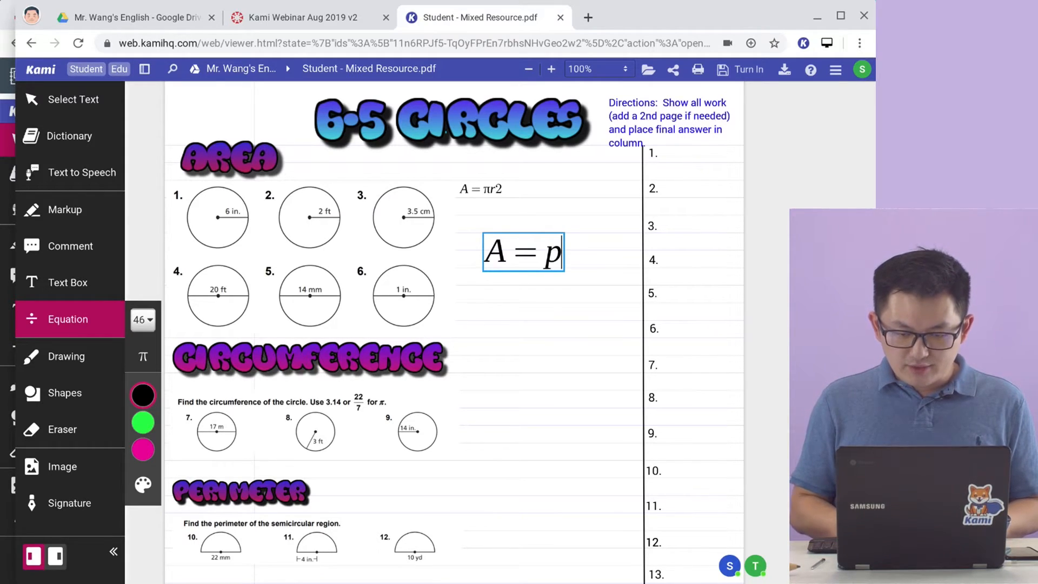
key(BackSpace)
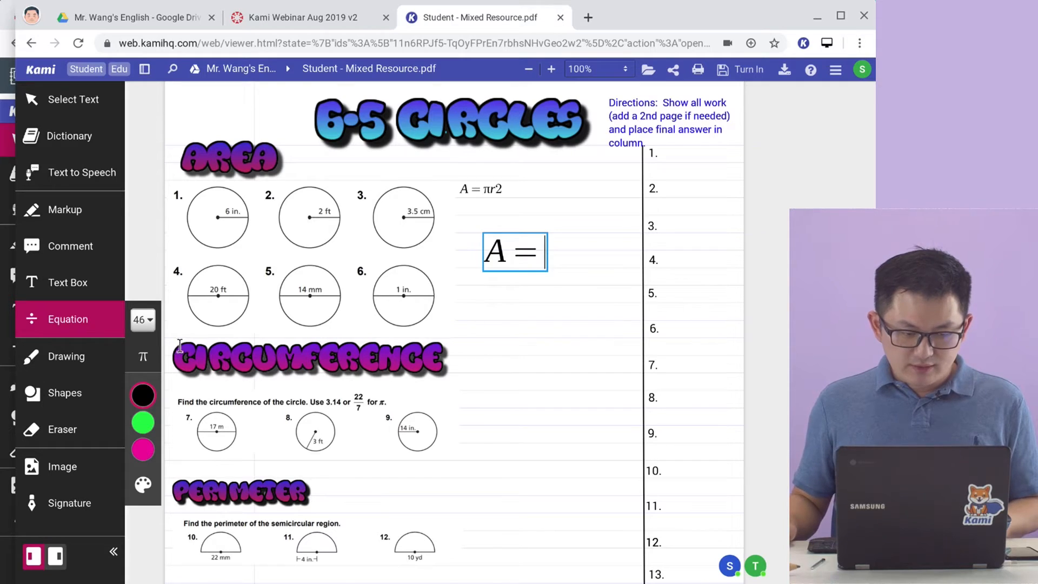
click(140, 356)
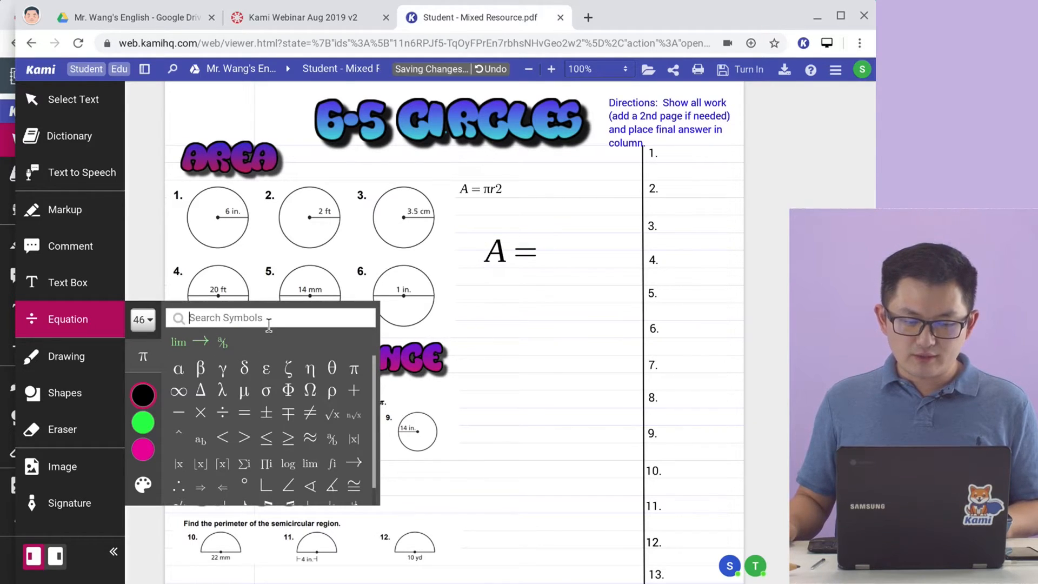
click(268, 322)
text(pi)
click(528, 267)
click(178, 339)
text(r)
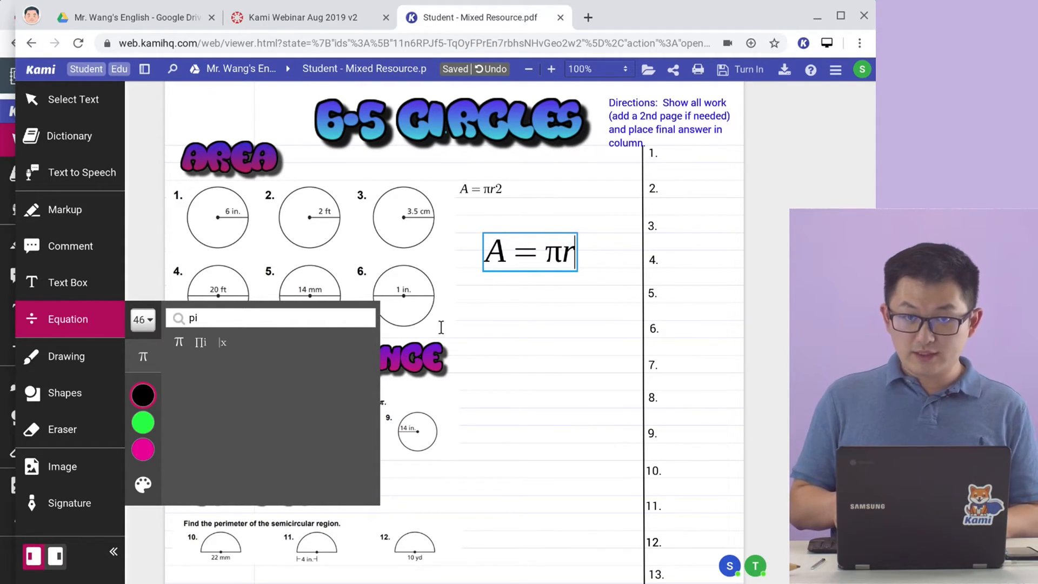
text(^2)
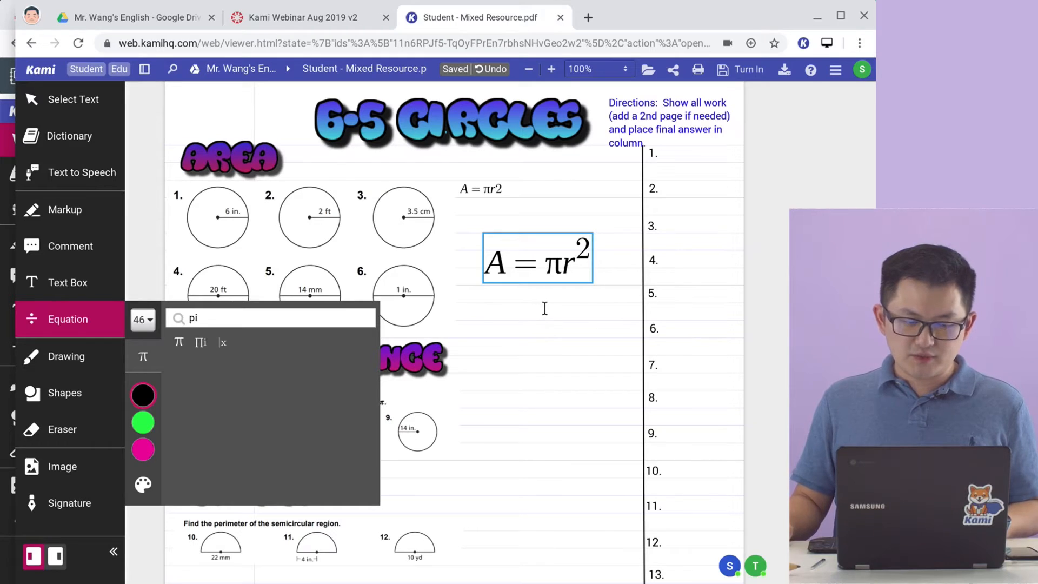
- Clear the symbol search and turn πr² in the equation into a fraction with x as the denominator
key(BackSpace)
key(BackSpace)
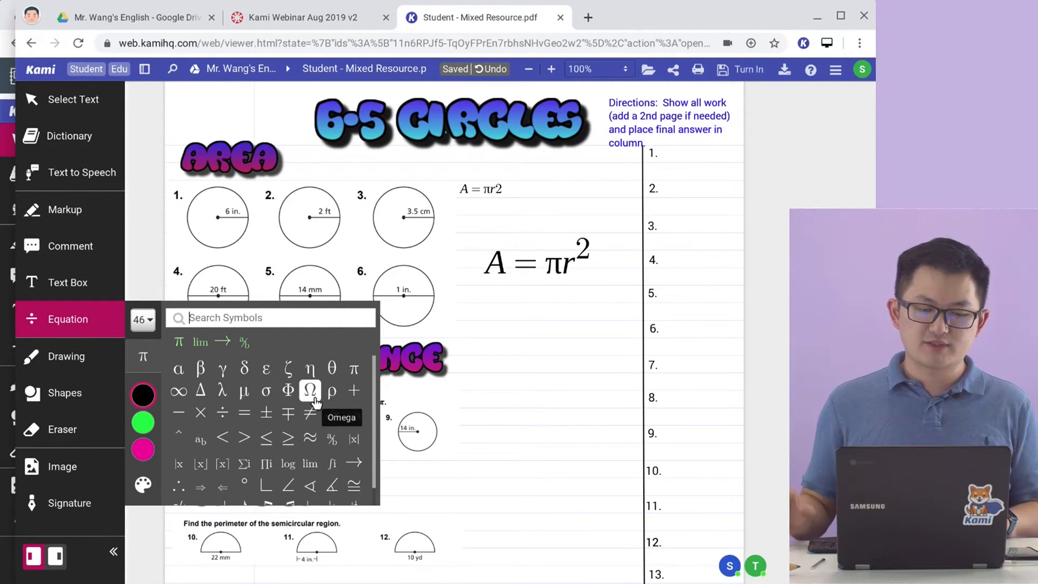
scroll(316, 403, down, 1)
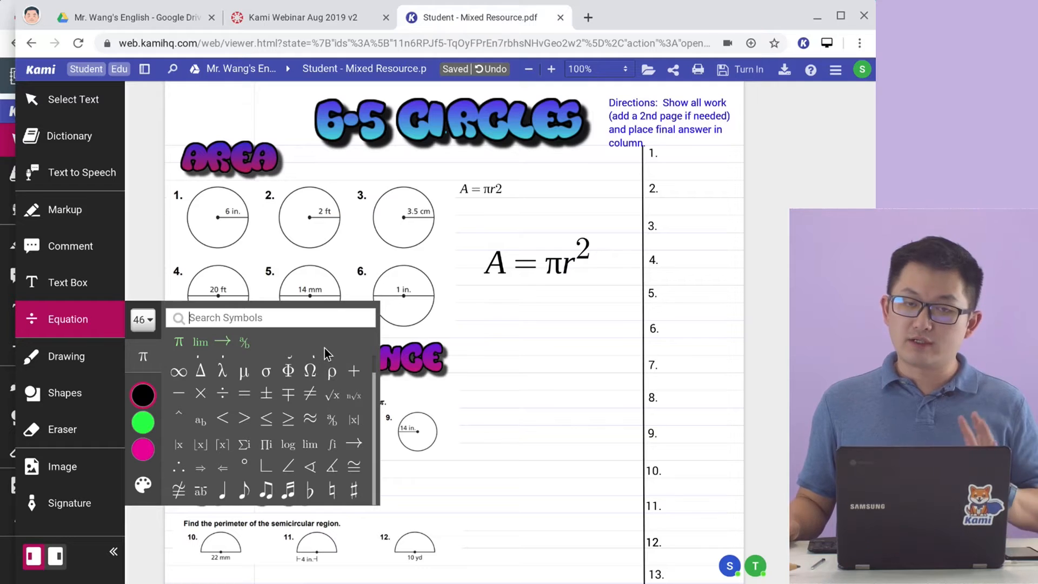
click(551, 269)
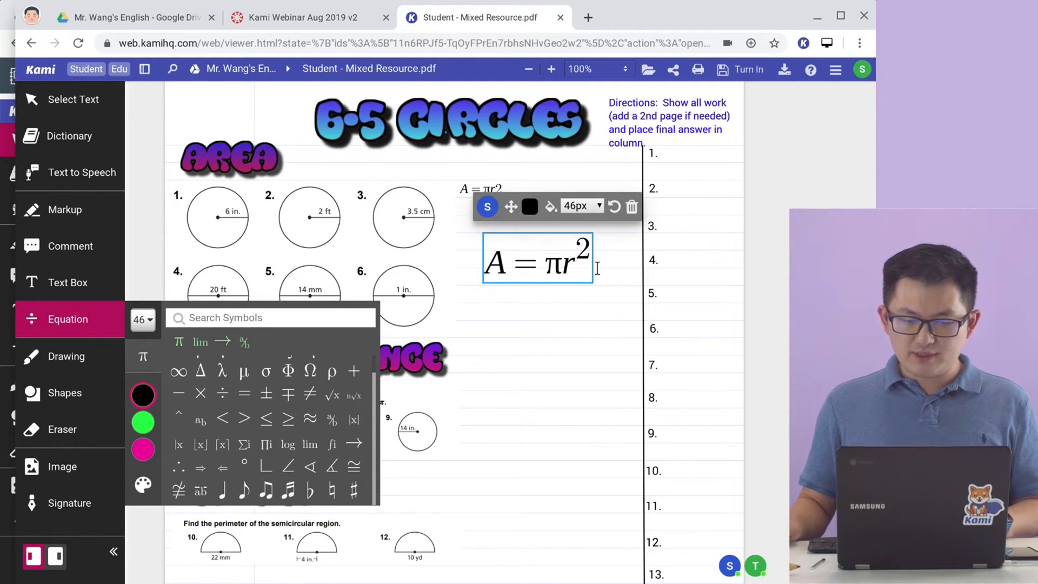
click(583, 268)
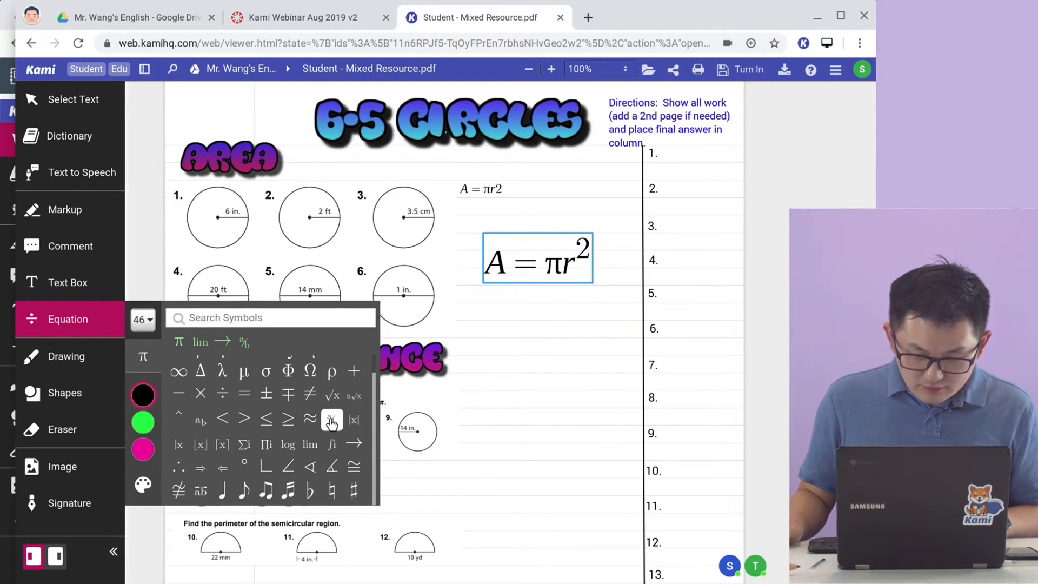
click(331, 421)
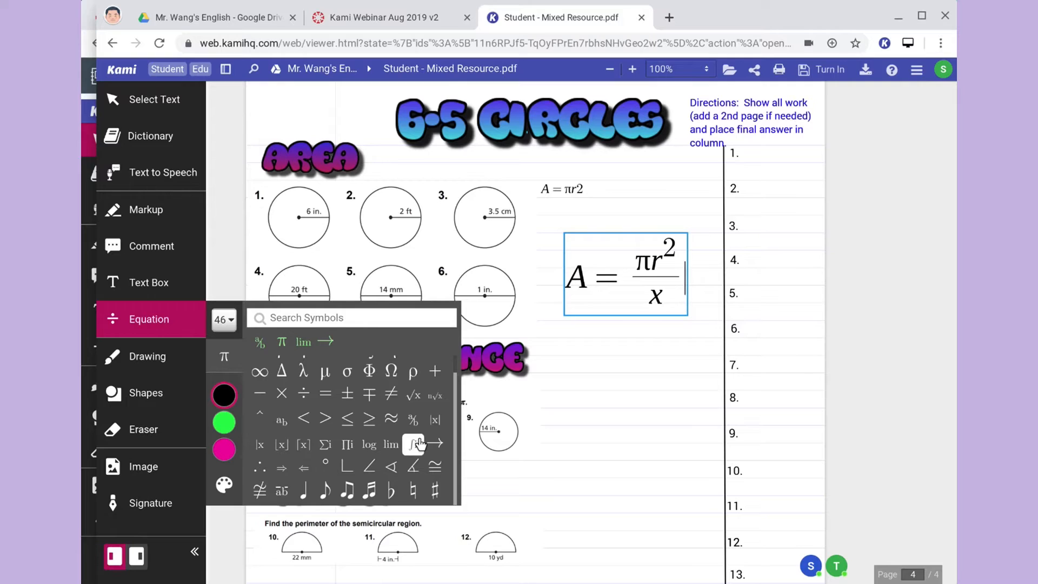
- Append an nth root after the fraction, with 2 as the index and 9 under the root
scroll(416, 454, up, 1)
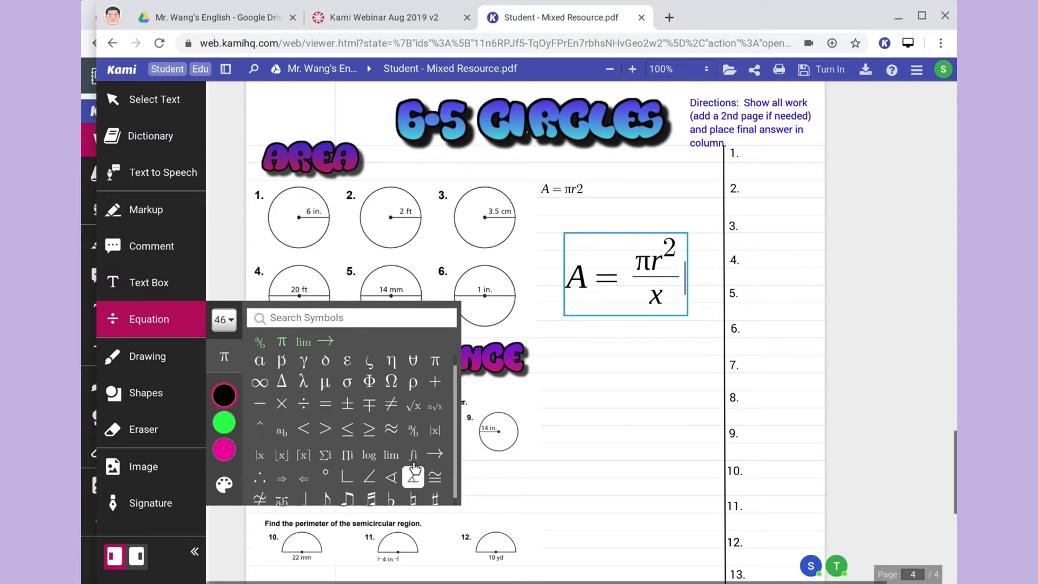
click(435, 417)
mouse_move(652, 249)
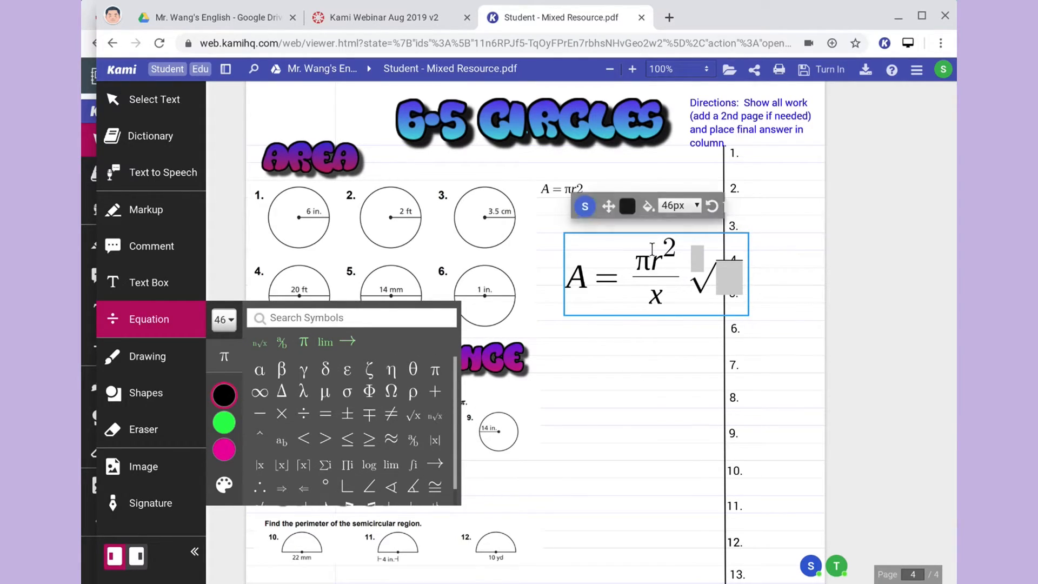
click(696, 255)
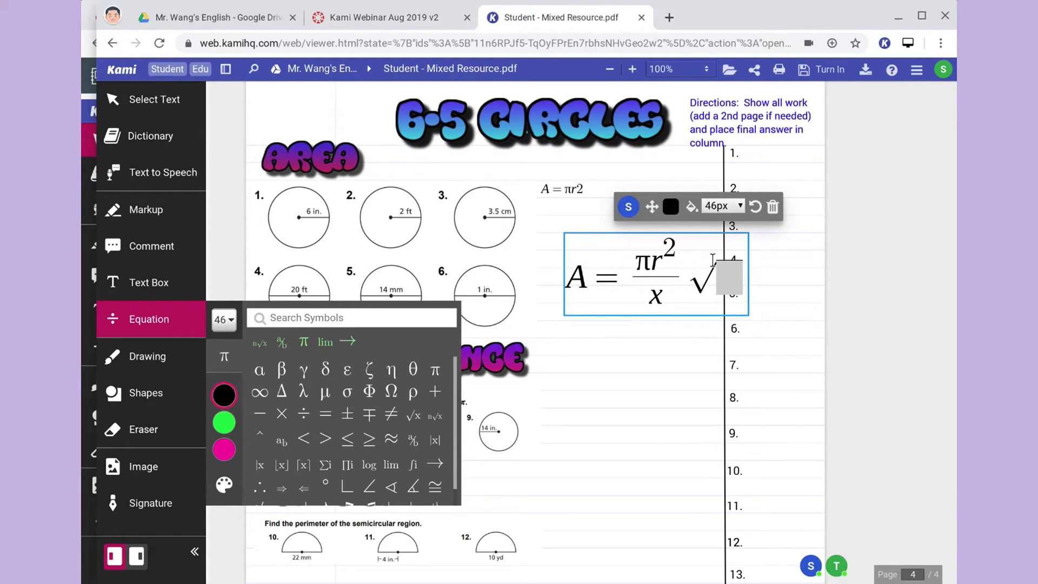
text(2)
click(735, 272)
text(9)
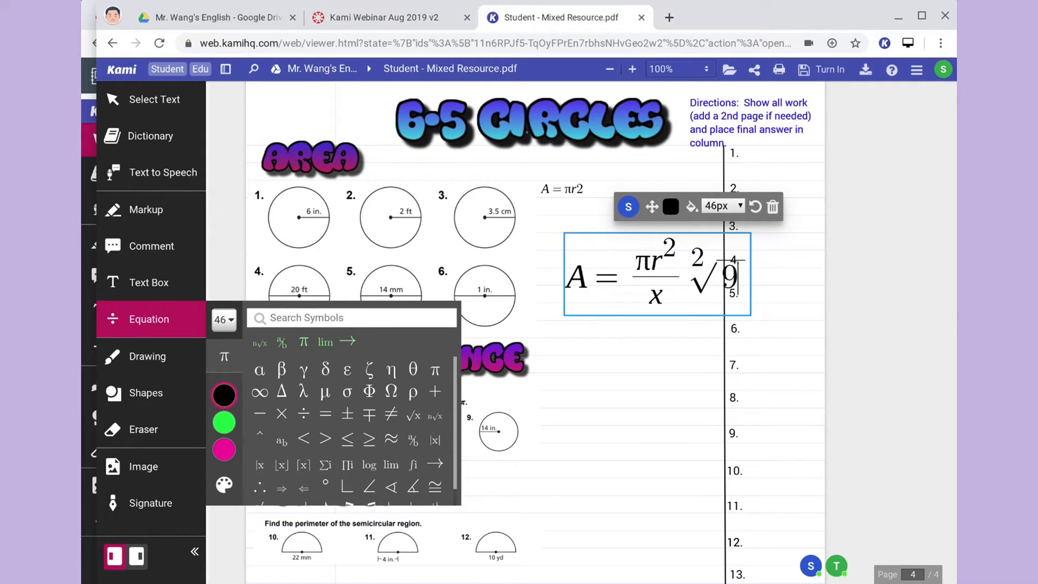
- Move the equation left so it clears the numbered answer column, and finish editing it
scroll(639, 239, up, 1)
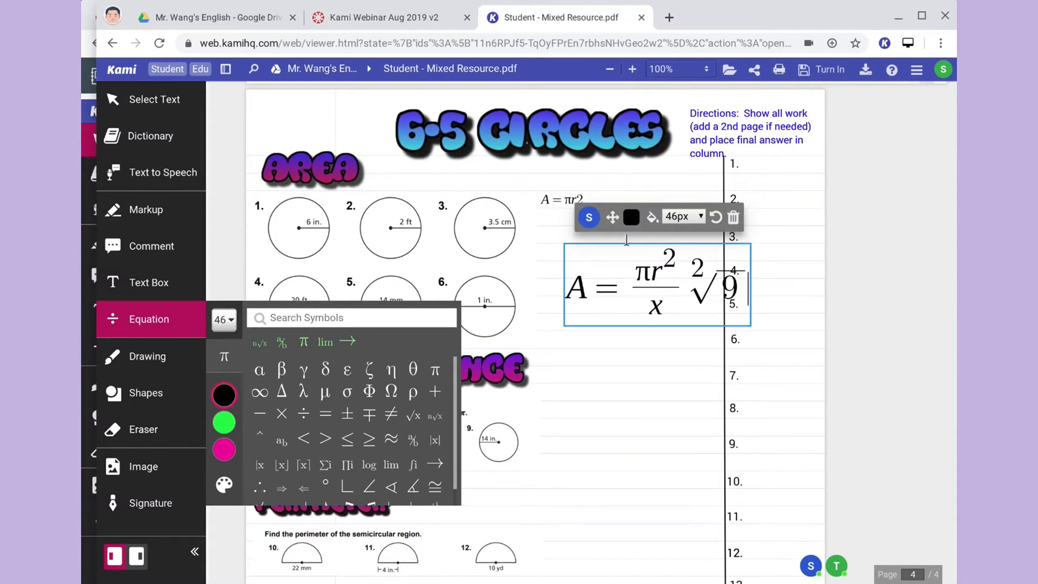
drag(615, 218, 585, 214)
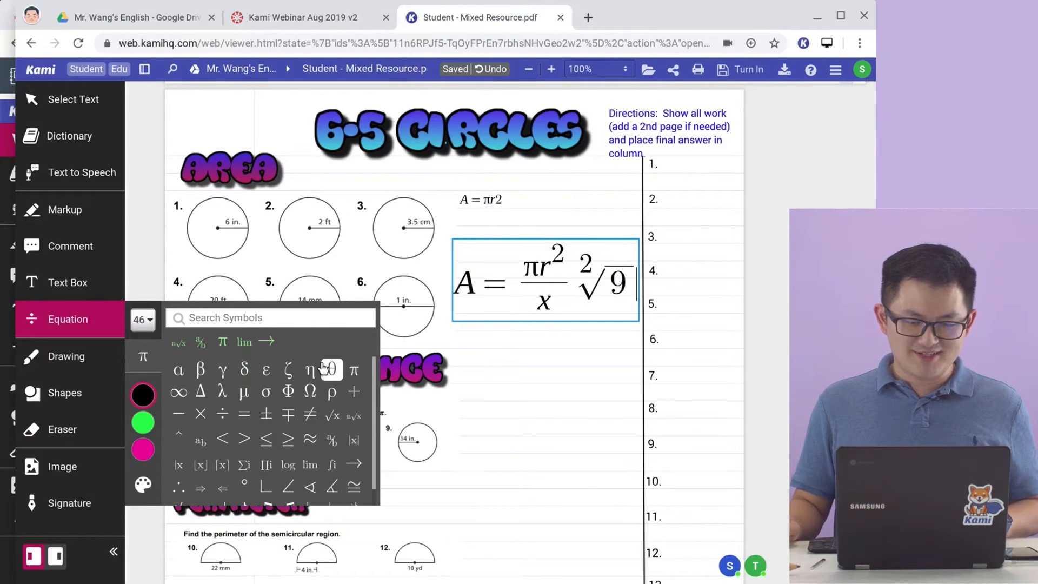
click(138, 275)
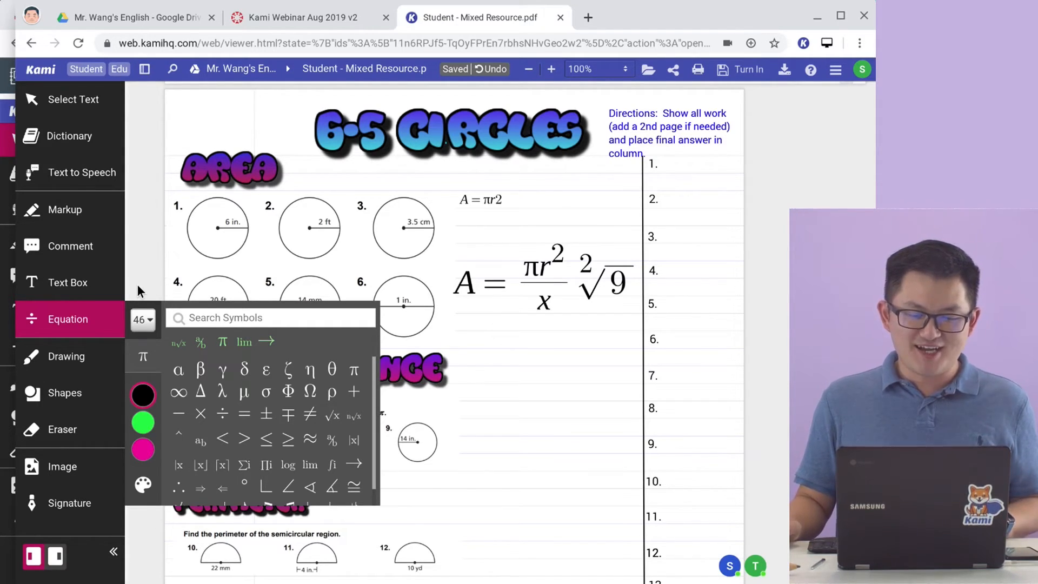
- Draw a small red dot of thickness 1 in the blank lines below the equation with the Drawing tool
click(96, 357)
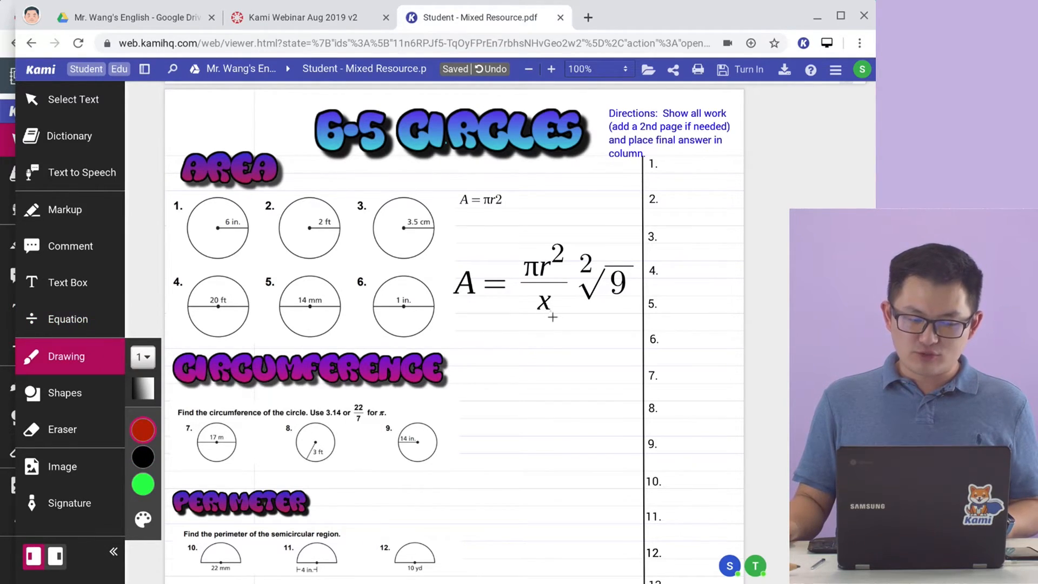
scroll(551, 316, down, 1)
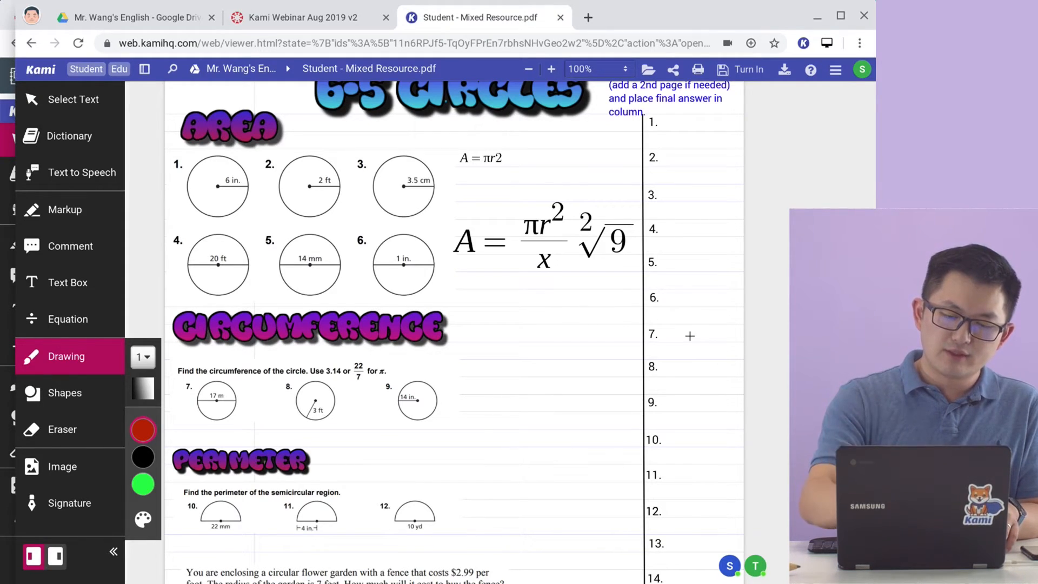
click(517, 326)
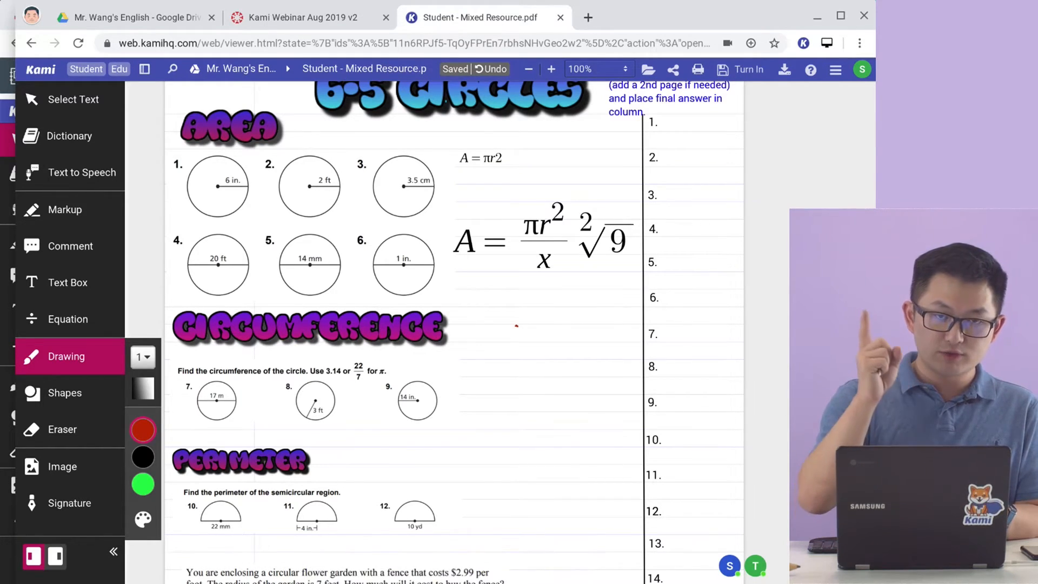
- Zoom the worksheet in to 265% around the red dot and pan across the blank lines below the equation
scroll(455, 333, right, 1)
scroll(454, 333, down, 1)
scroll(454, 333, up, 2)
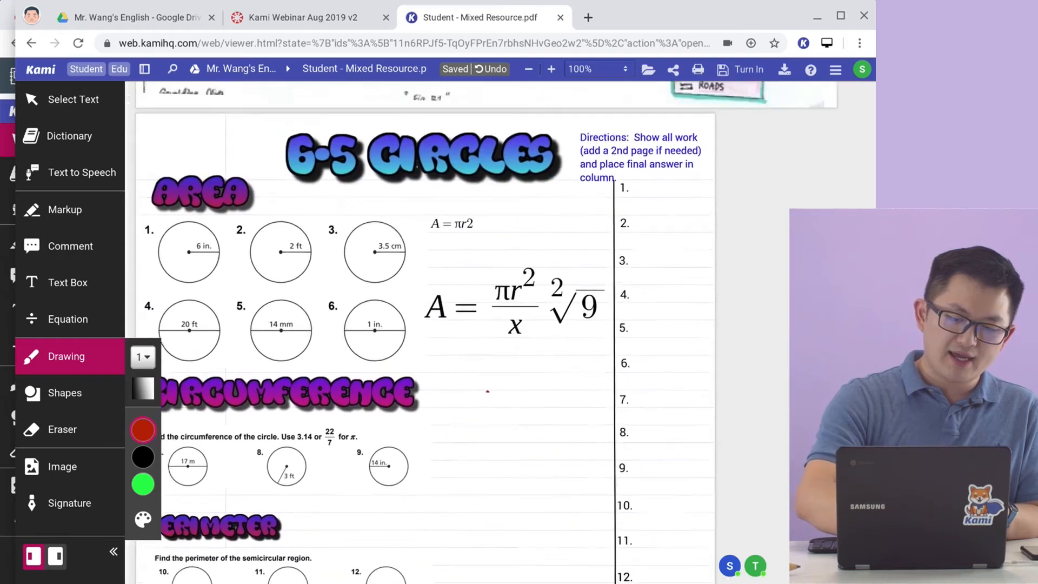
scroll(454, 332, down, 4)
scroll(454, 333, up, 3)
scroll(454, 333, left, 1)
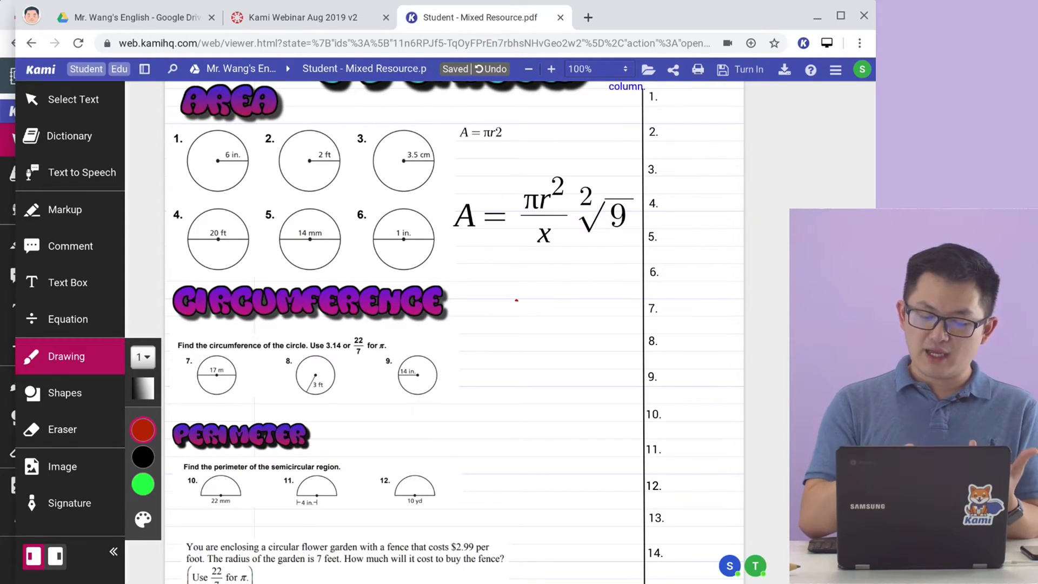
scroll(522, 328, up, 5)
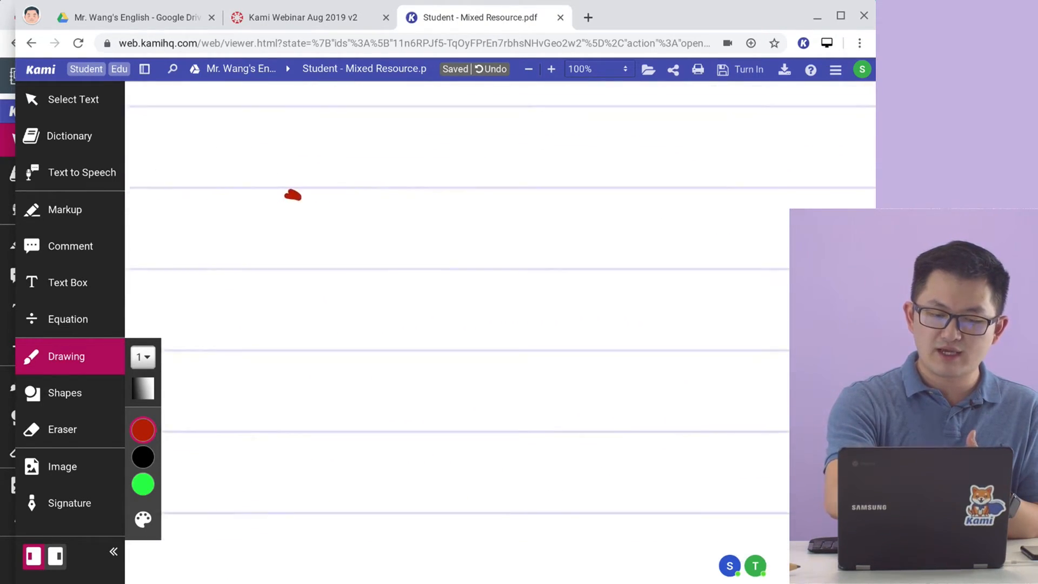
scroll(522, 328, down, 4)
scroll(522, 328, up, 2)
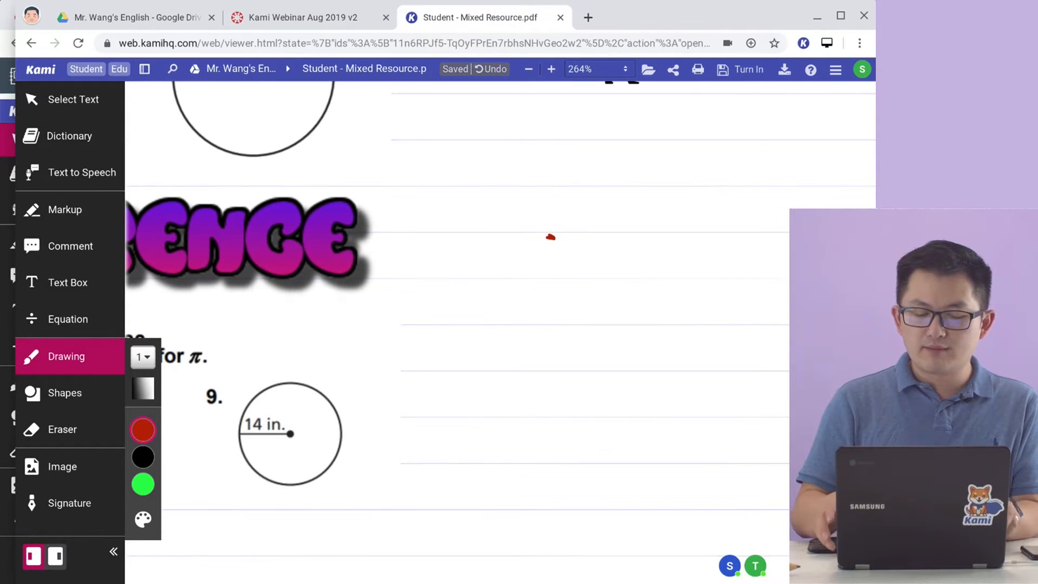
scroll(500, 328, up, 2)
scroll(500, 328, right, 3)
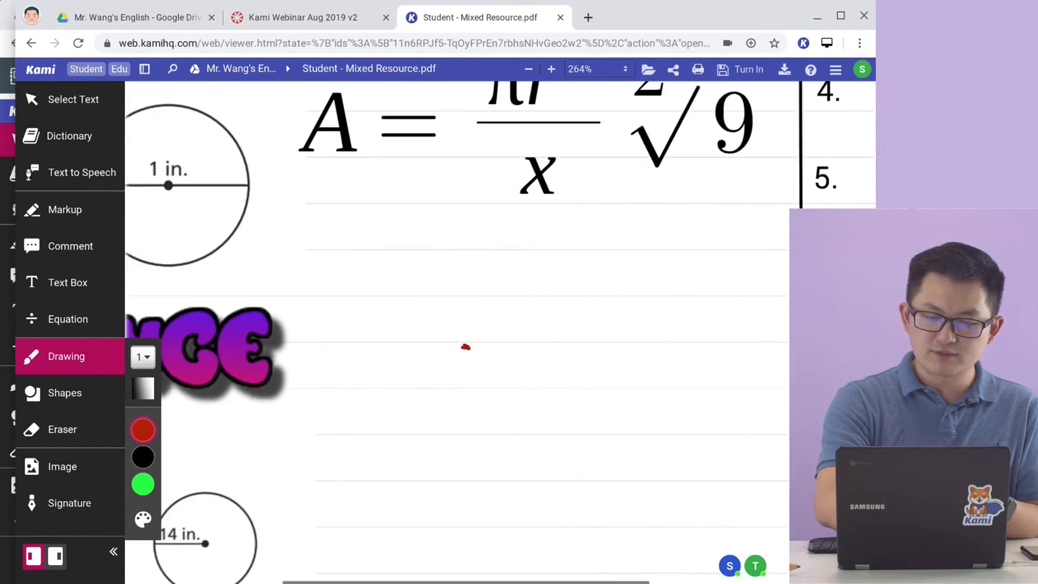
scroll(500, 327, down, 1)
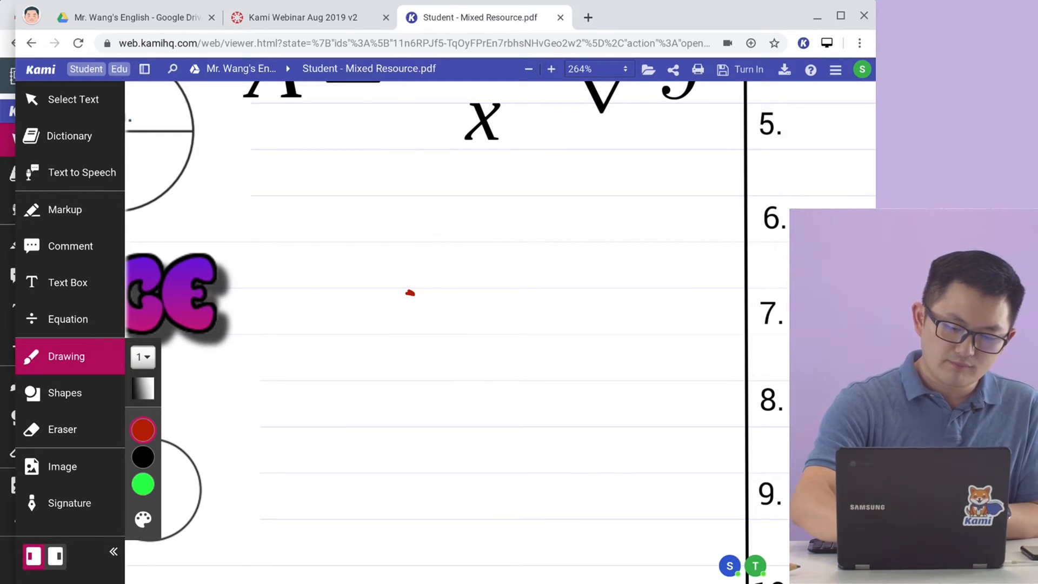
scroll(500, 327, up, 3)
scroll(500, 327, down, 3)
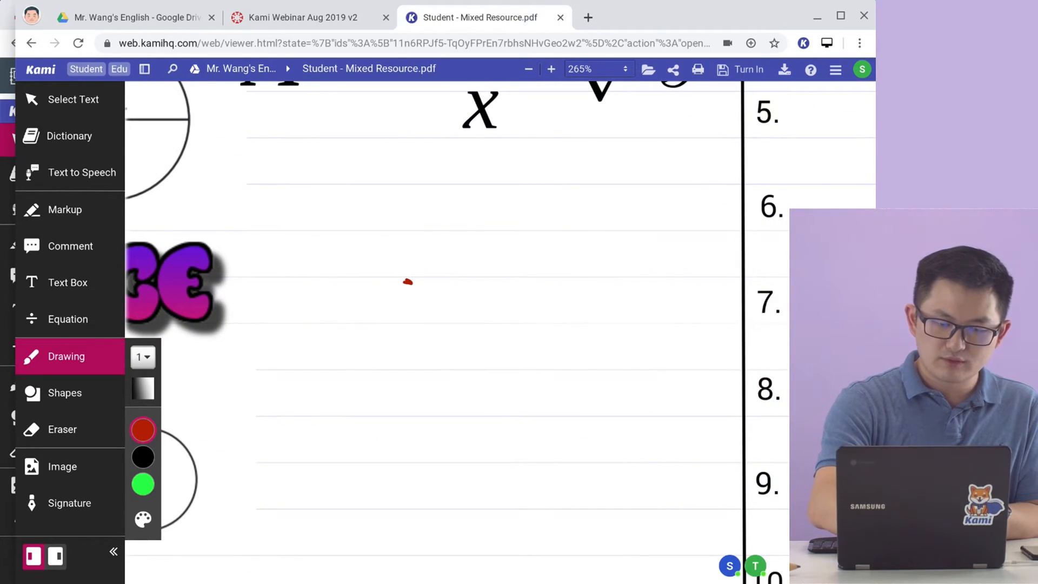
scroll(500, 327, up, 5)
scroll(500, 327, down, 3)
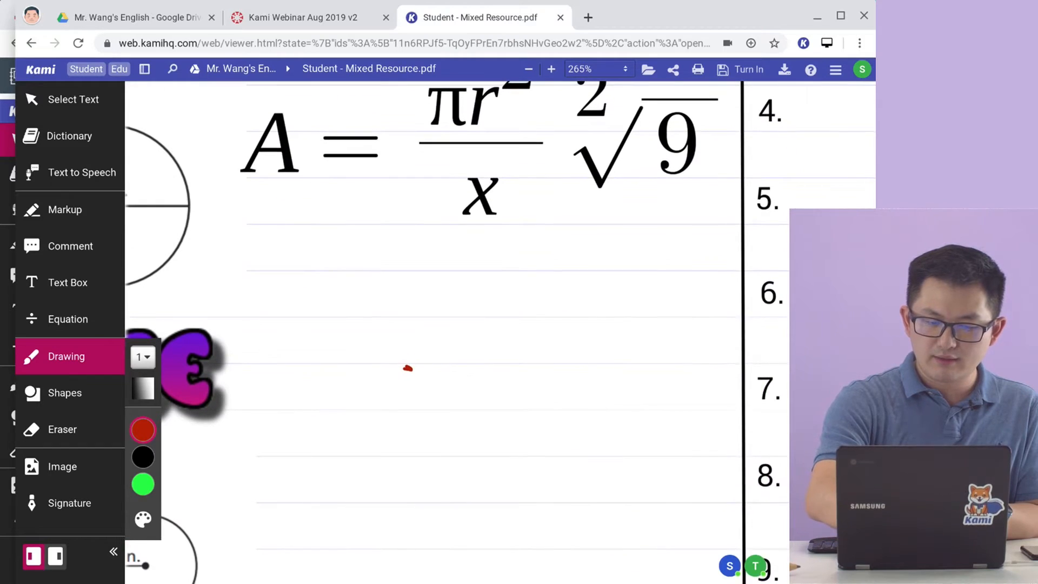
scroll(500, 328, left, 3)
scroll(500, 327, right, 3)
scroll(500, 327, up, 4)
scroll(500, 328, down, 5)
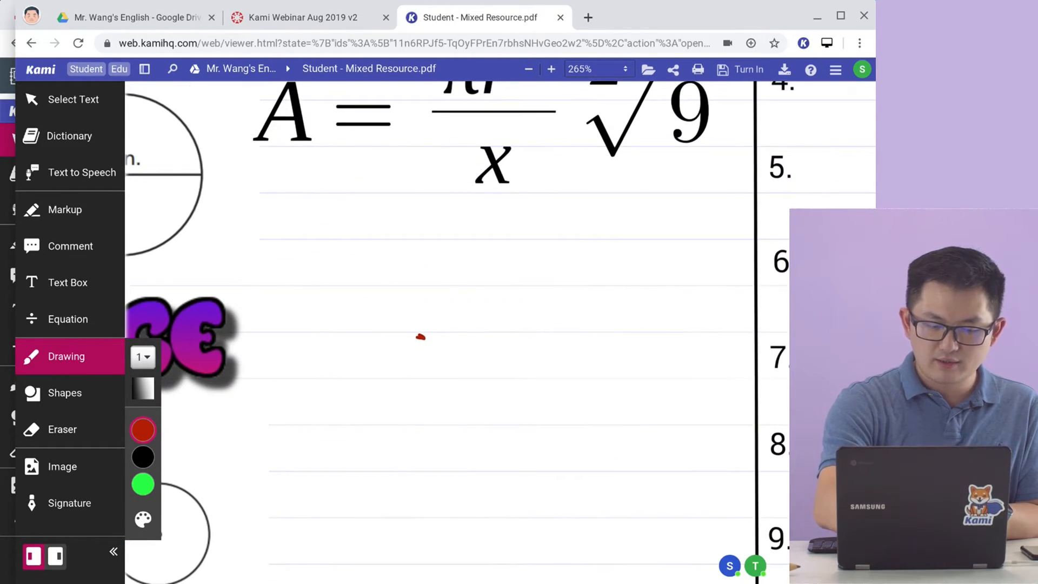
- Handwrite "A = π 1²" in red with line thickness 1 on the blank lines below the equation
drag(316, 302, 337, 312)
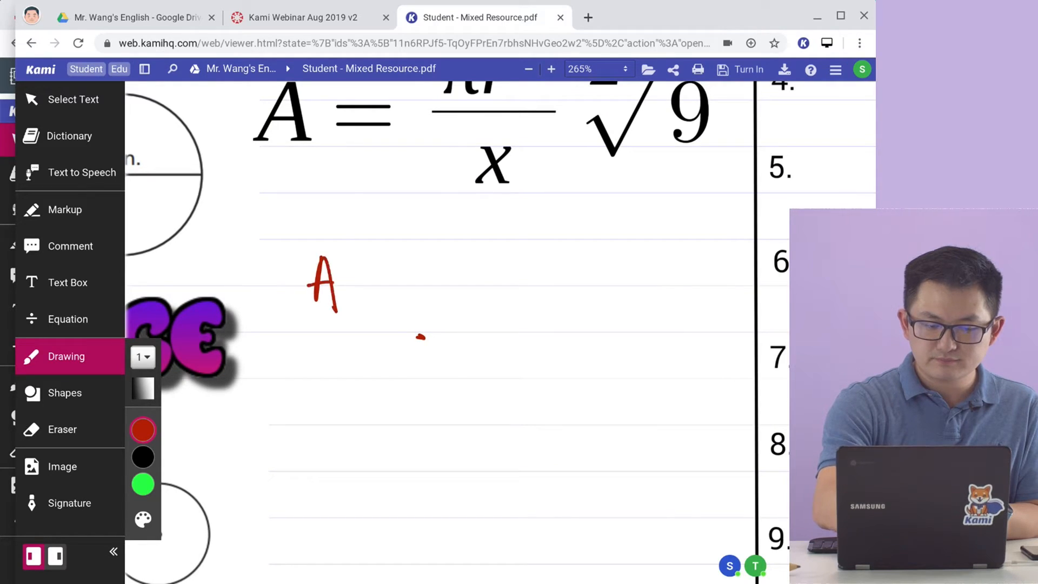
drag(356, 268, 371, 266)
drag(355, 277, 364, 280)
drag(413, 257, 411, 300)
drag(420, 253, 425, 301)
drag(389, 266, 445, 259)
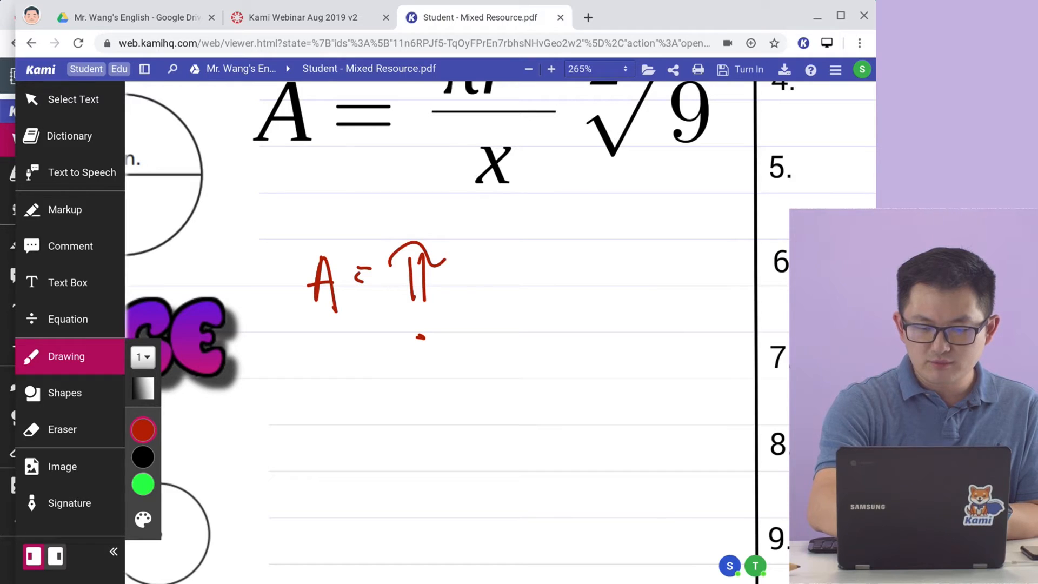
drag(500, 215, 514, 240)
- Review the handwritten formula beside the equations and set the drawing line thickness to 0.1
scroll(441, 332, up, 5)
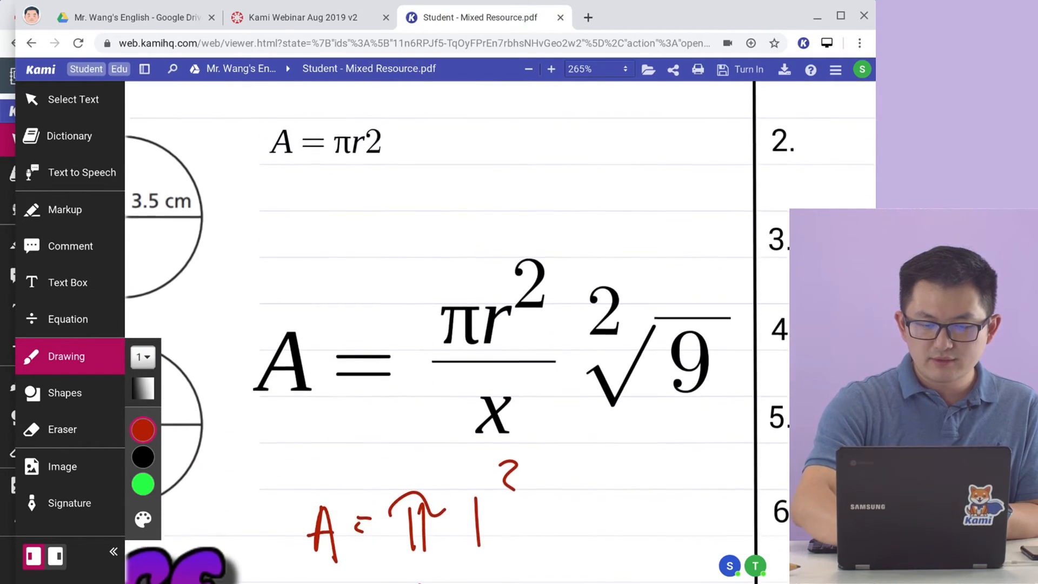
scroll(441, 332, down, 4)
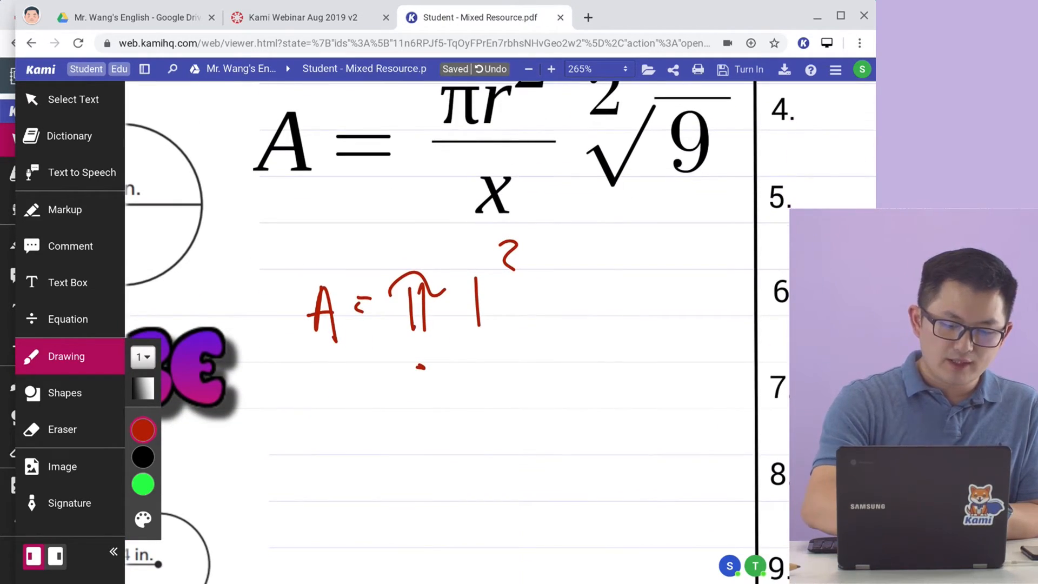
click(143, 357)
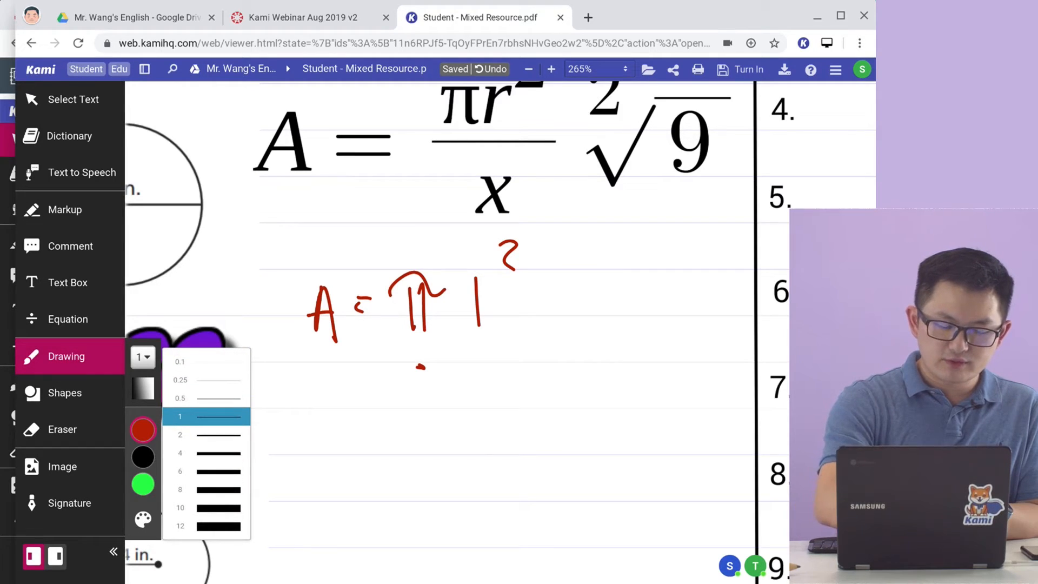
click(206, 361)
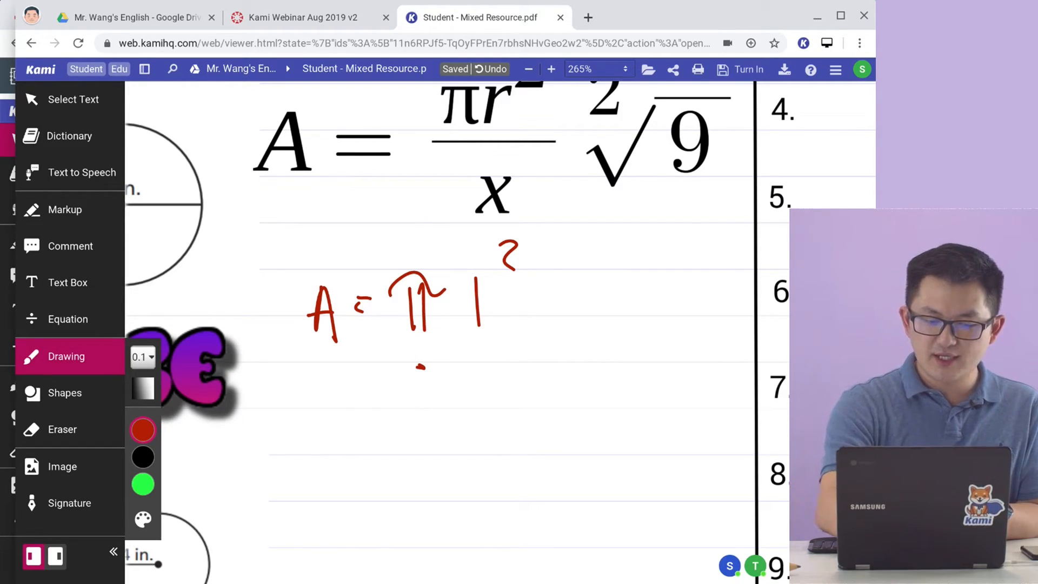
- Scribble thin freehand strokes of thickness 0.1 in red and purple on the blank lines below the handwritten formula
mouse_move(478, 371)
mouse_down()
mouse_move(563, 301)
mouse_move(519, 390)
mouse_move(597, 422)
mouse_up()
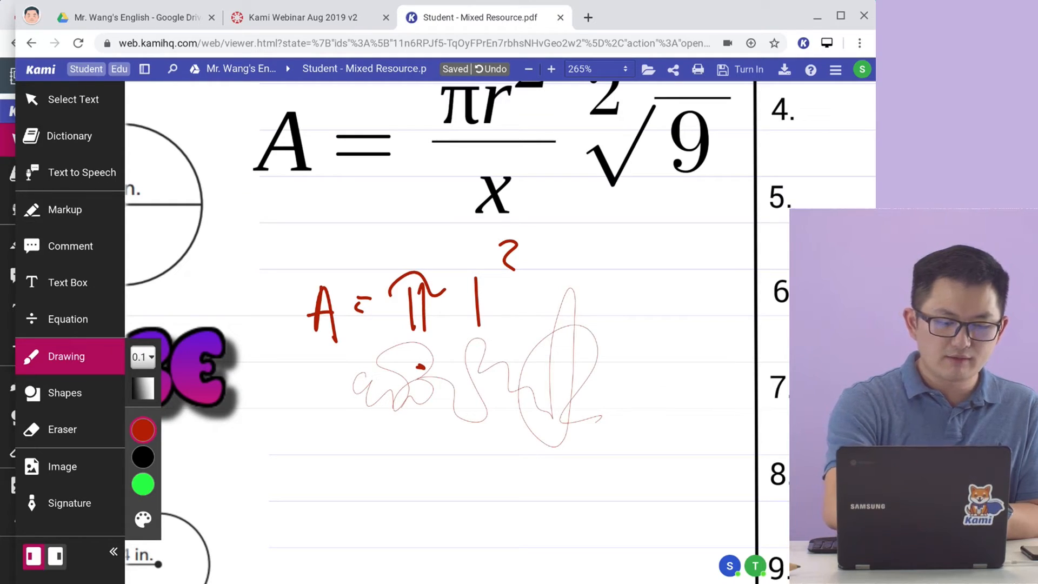
click(143, 520)
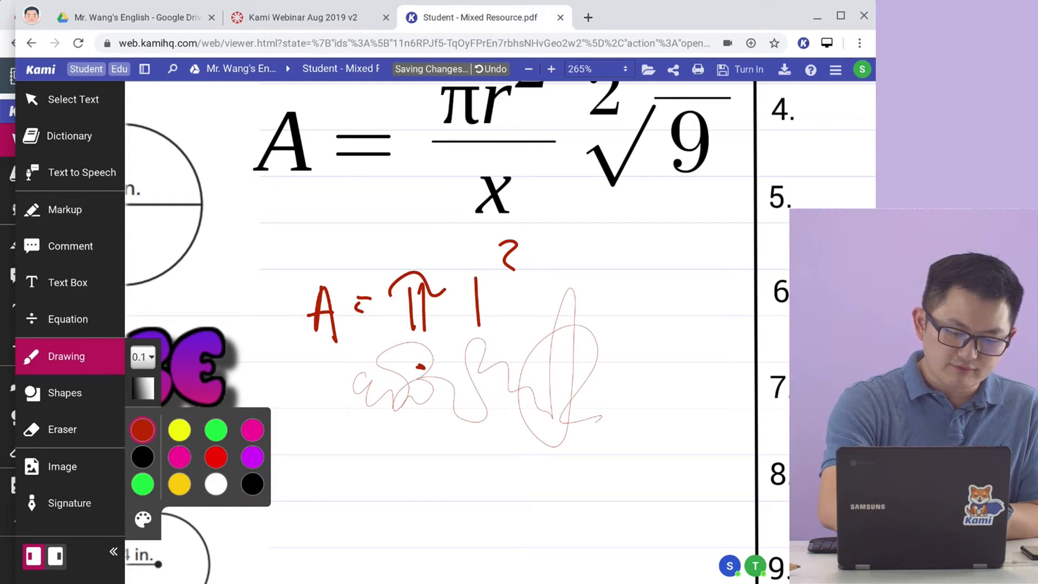
click(216, 457)
click(252, 458)
mouse_move(370, 379)
mouse_down()
mouse_move(609, 373)
mouse_move(635, 383)
mouse_up()
- Draw two horizontal black lines of thickness 1 with the line shape, one below the scribbles and a longer one under it
click(65, 393)
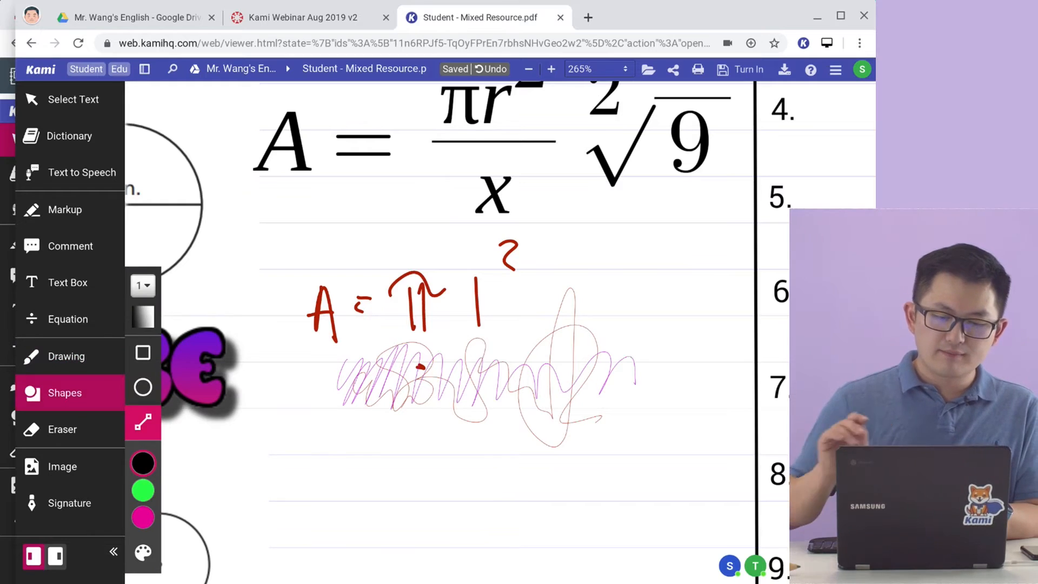
drag(534, 458, 303, 458)
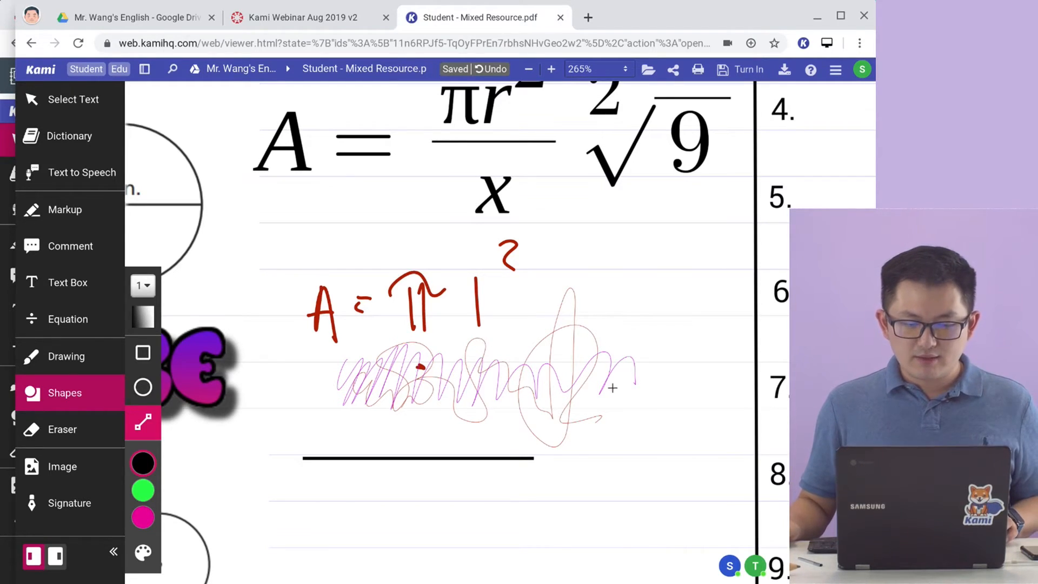
scroll(613, 387, down, 3)
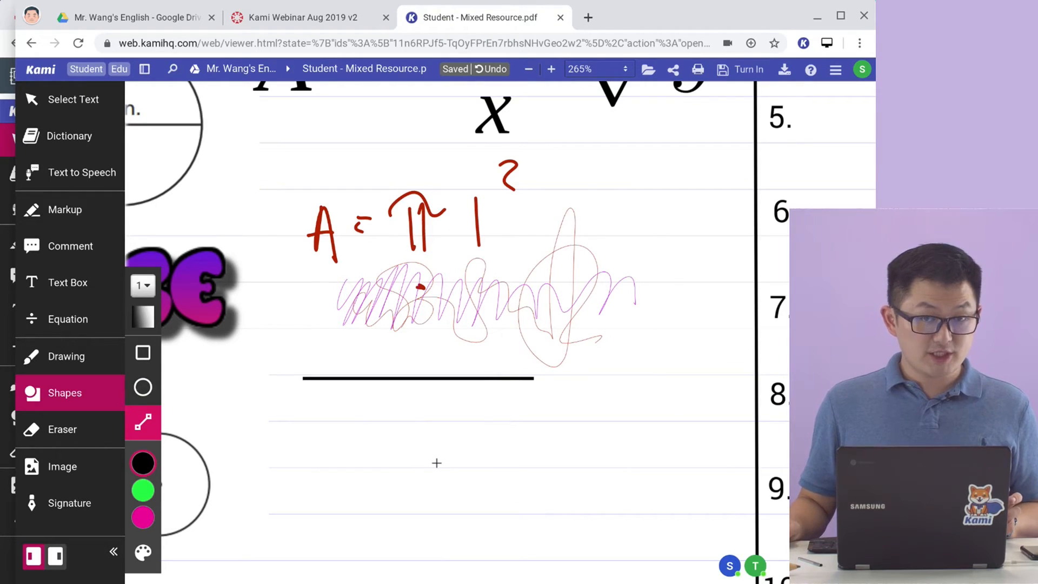
drag(344, 510, 664, 516)
scroll(664, 404, down, 3)
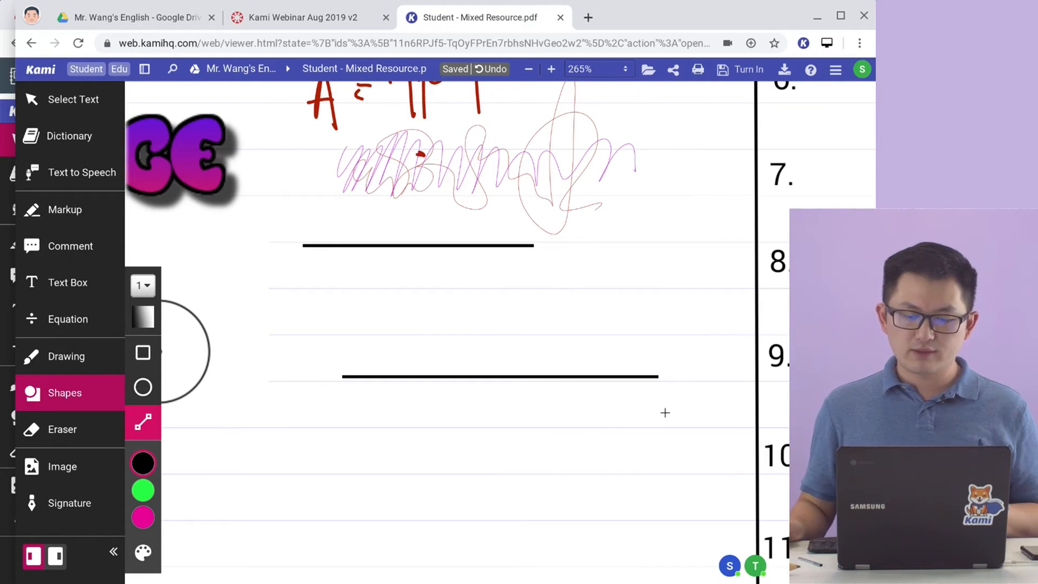
- Draw a black circle of thickness 1 under the lower line and move that line to the circle's bottom edge
click(131, 387)
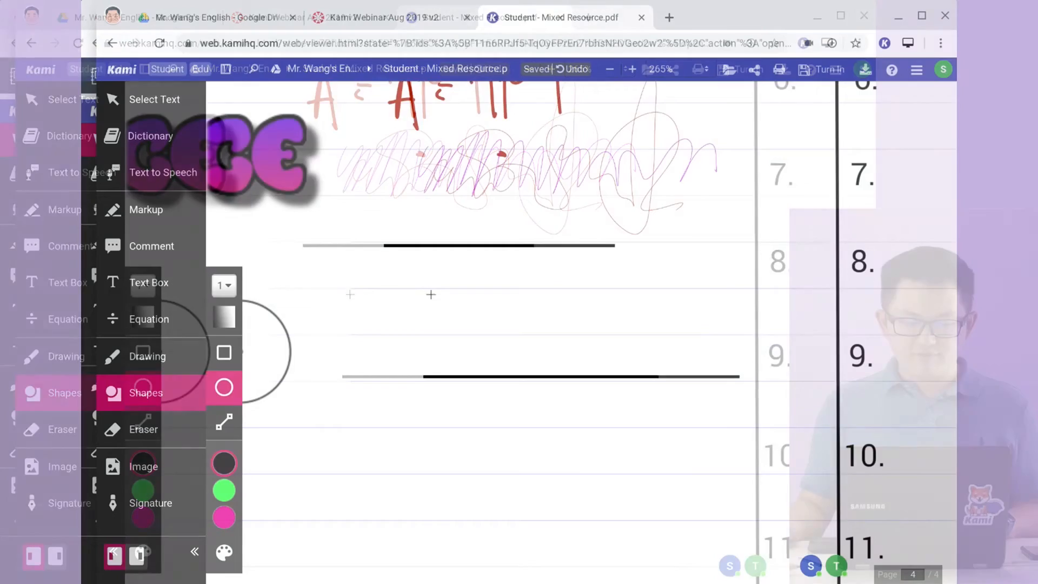
scroll(349, 332, down, 3)
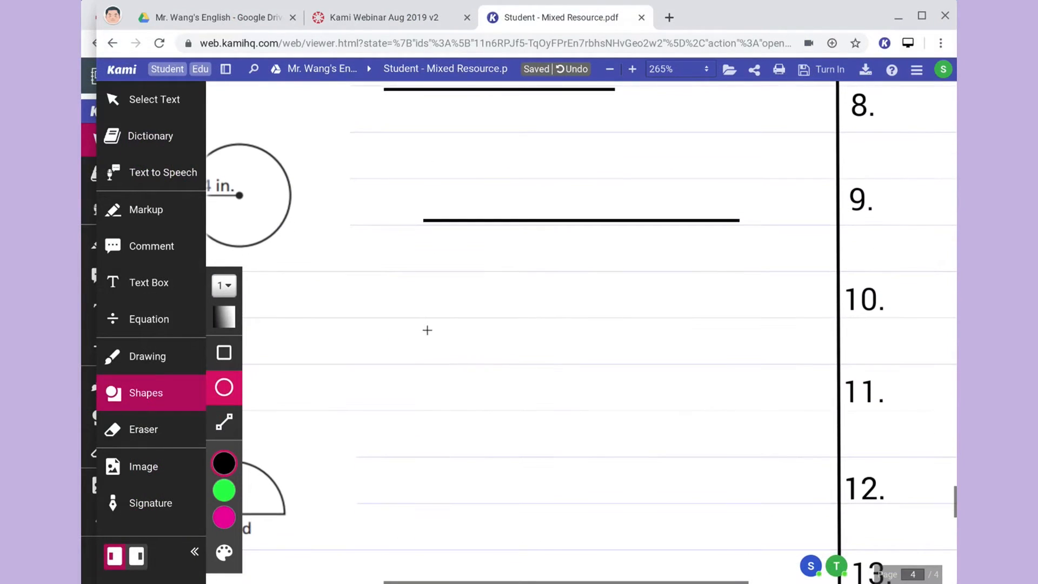
drag(371, 280, 543, 370)
drag(577, 219, 606, 422)
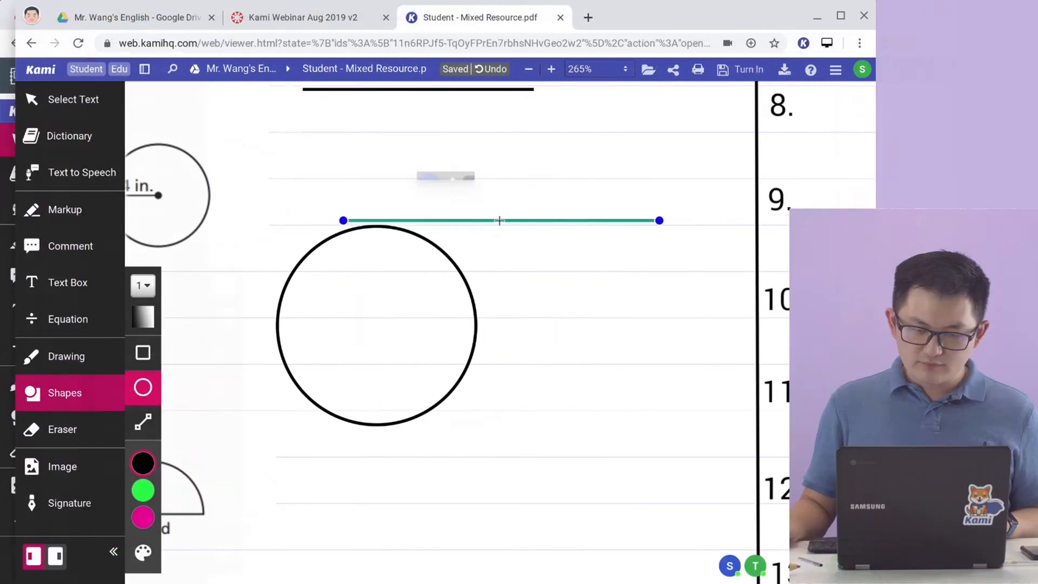
drag(525, 422, 529, 425)
- Style the line touching the circle as a dashed red line with an arrowhead at its right end
click(647, 426)
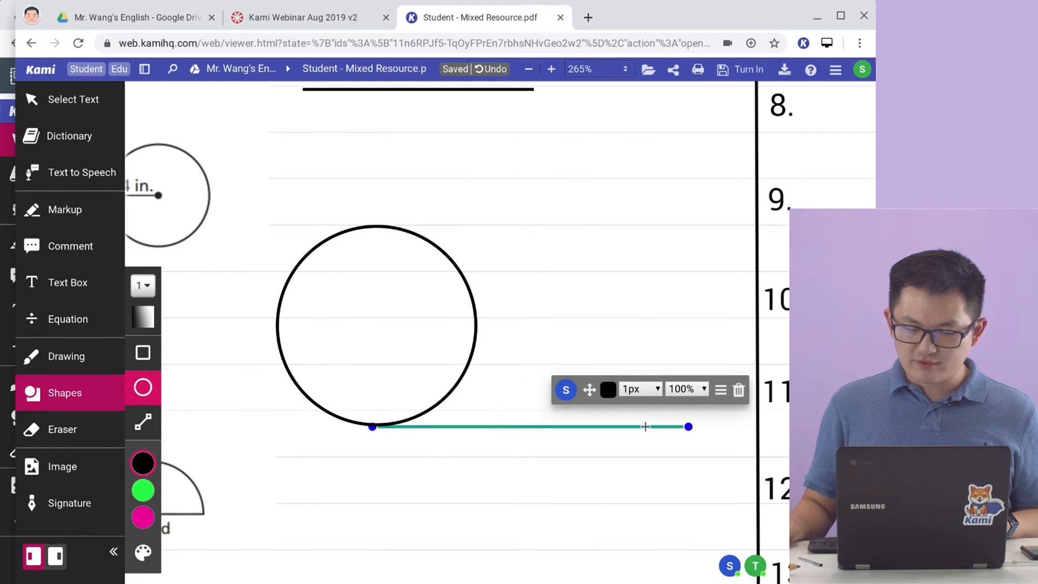
click(723, 389)
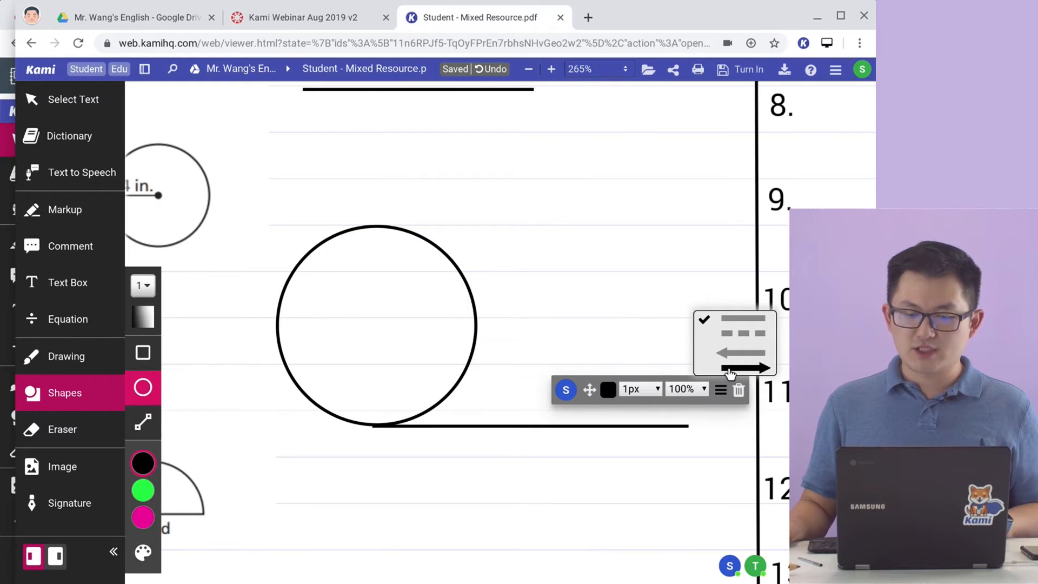
click(730, 372)
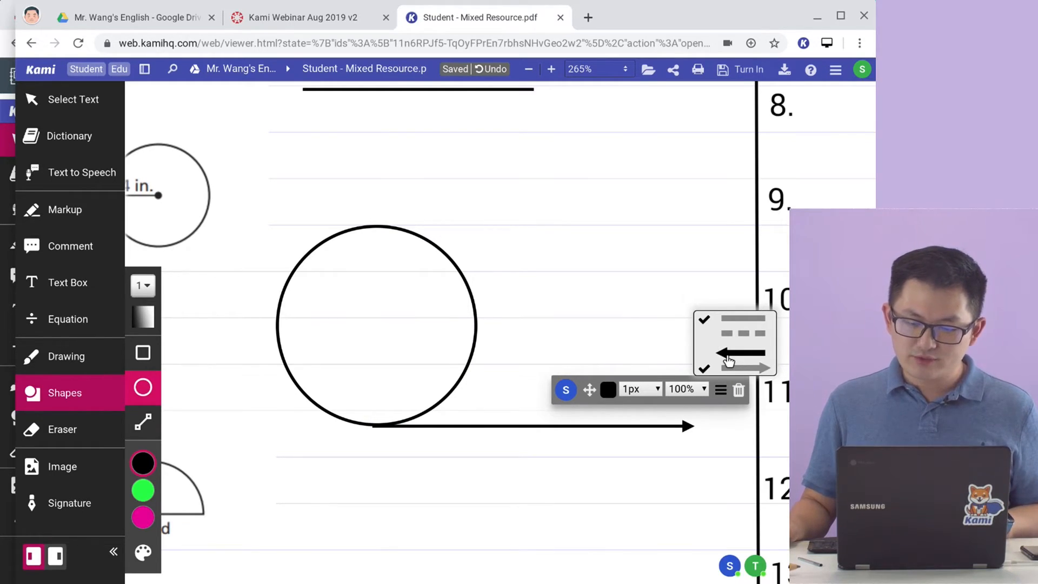
click(743, 333)
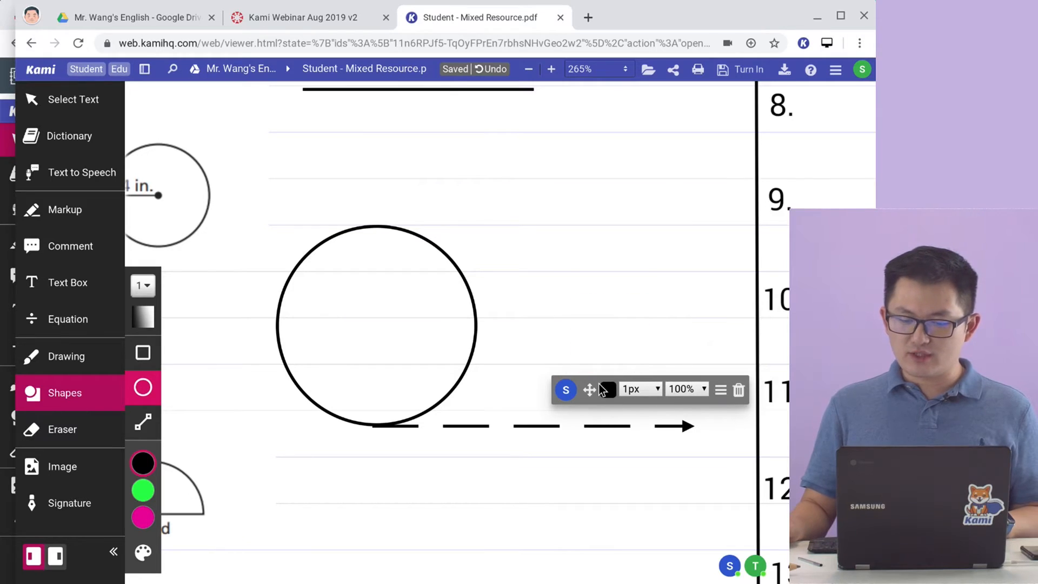
click(603, 388)
click(615, 331)
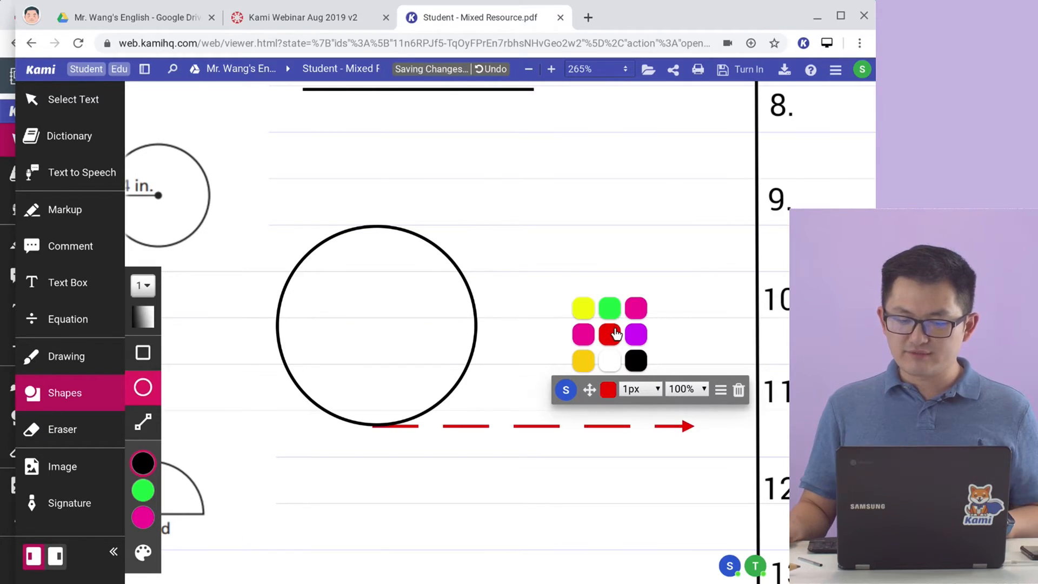
click(486, 350)
- Draw a black square outline of thickness 1 below the dashed arrow and move it to the right
click(143, 360)
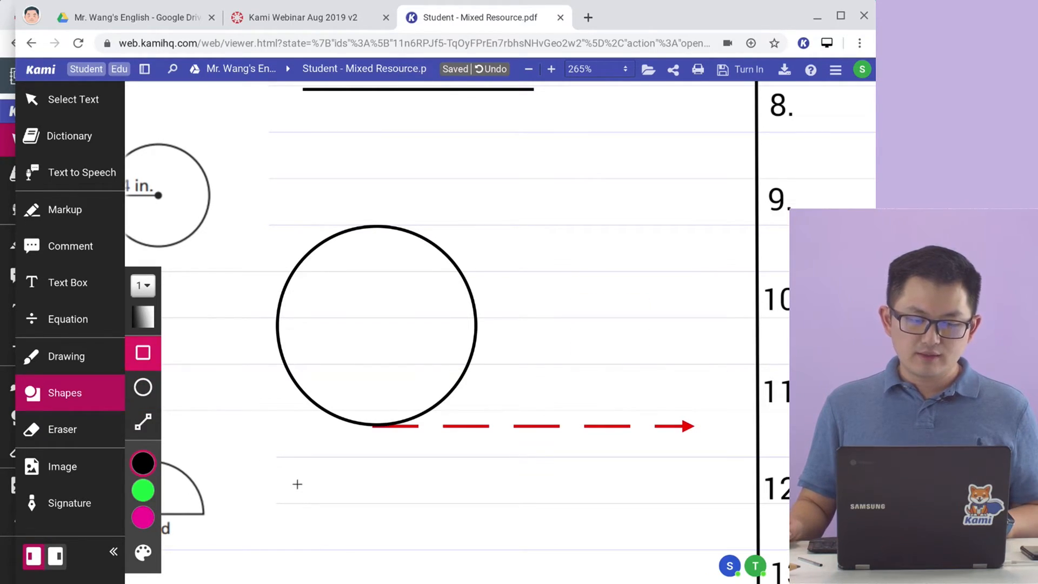
scroll(324, 486, down, 6)
mouse_move(324, 143)
mouse_down()
mouse_move(459, 287)
mouse_move(656, 366)
mouse_move(692, 267)
mouse_move(623, 263)
mouse_move(278, 183)
mouse_move(576, 250)
mouse_move(441, 222)
mouse_up()
click(412, 144)
mouse_move(413, 143)
mouse_down()
mouse_move(662, 160)
mouse_move(604, 148)
mouse_up()
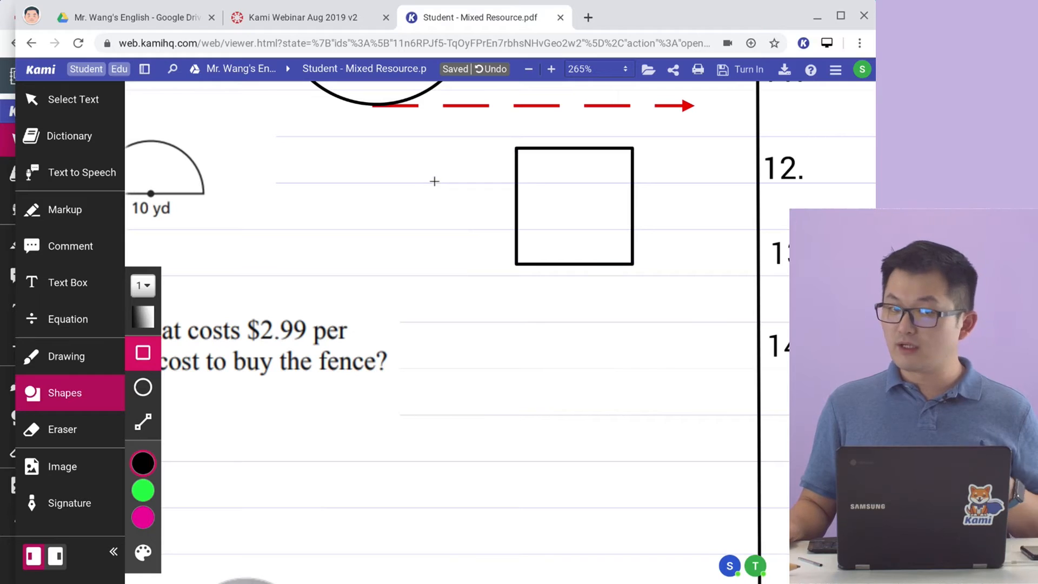
- Set the shape's stroke thickness to fill and draw a large solid black rectangle below the square
click(590, 147)
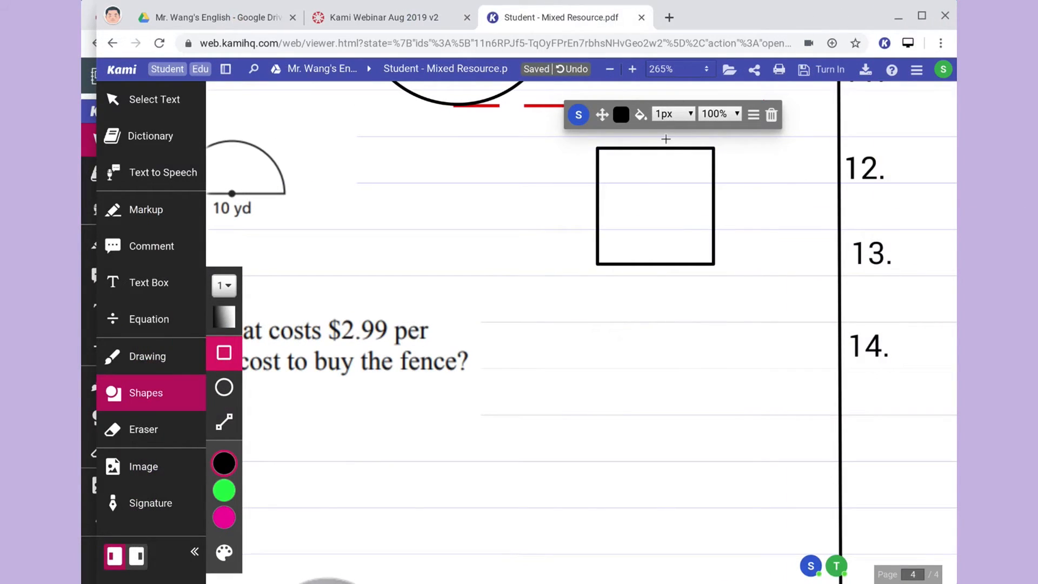
click(666, 139)
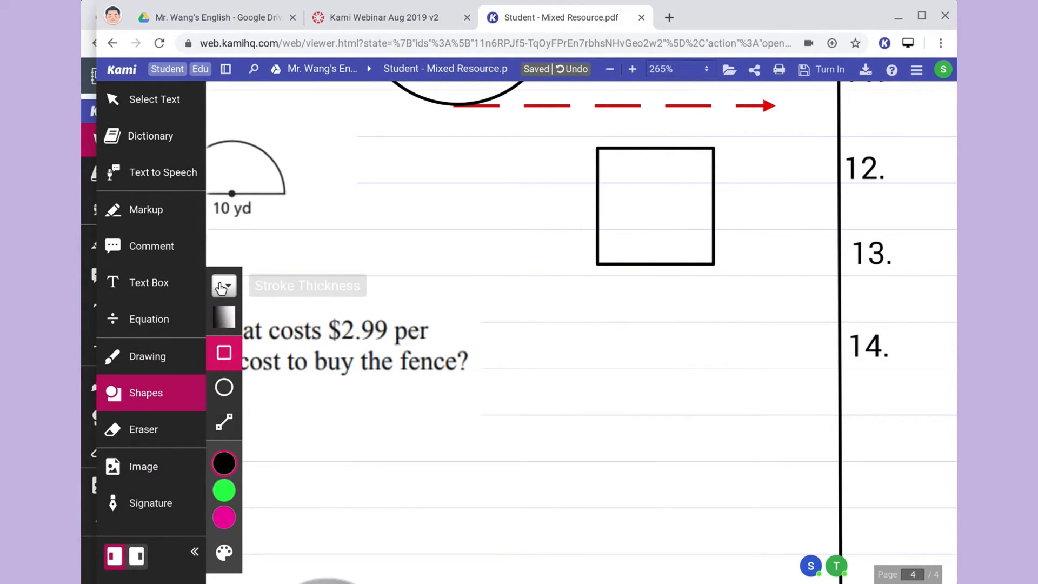
click(223, 285)
click(313, 292)
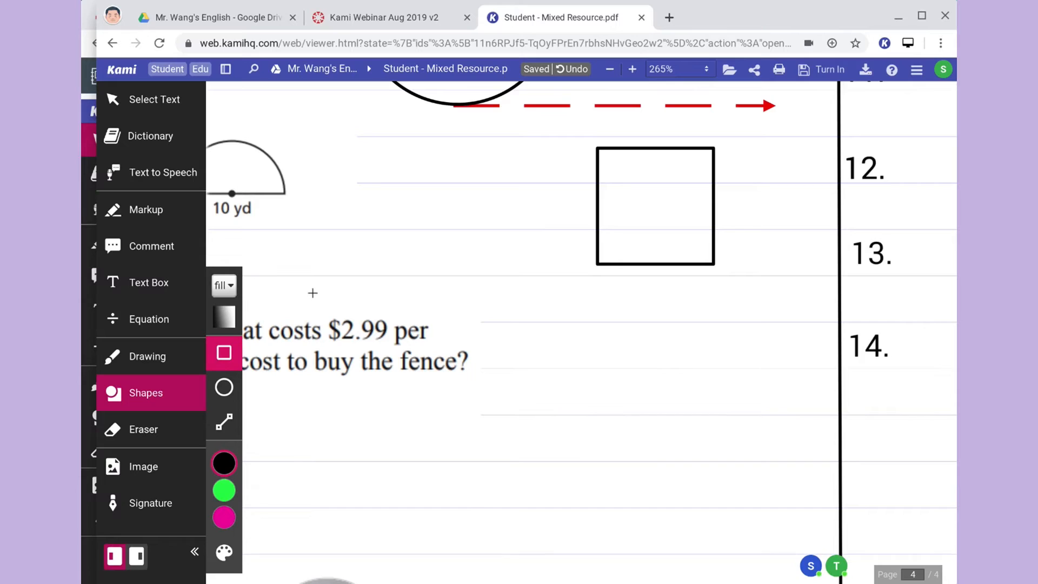
drag(825, 491, 831, 479)
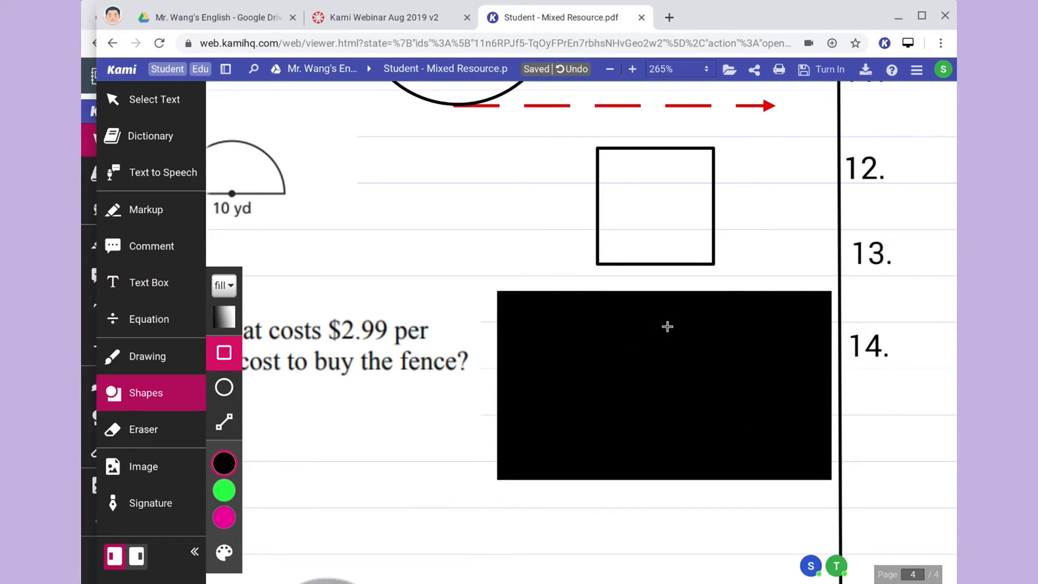
- Select the solid black rectangle below the square and delete it
click(695, 342)
click(697, 346)
click(619, 332)
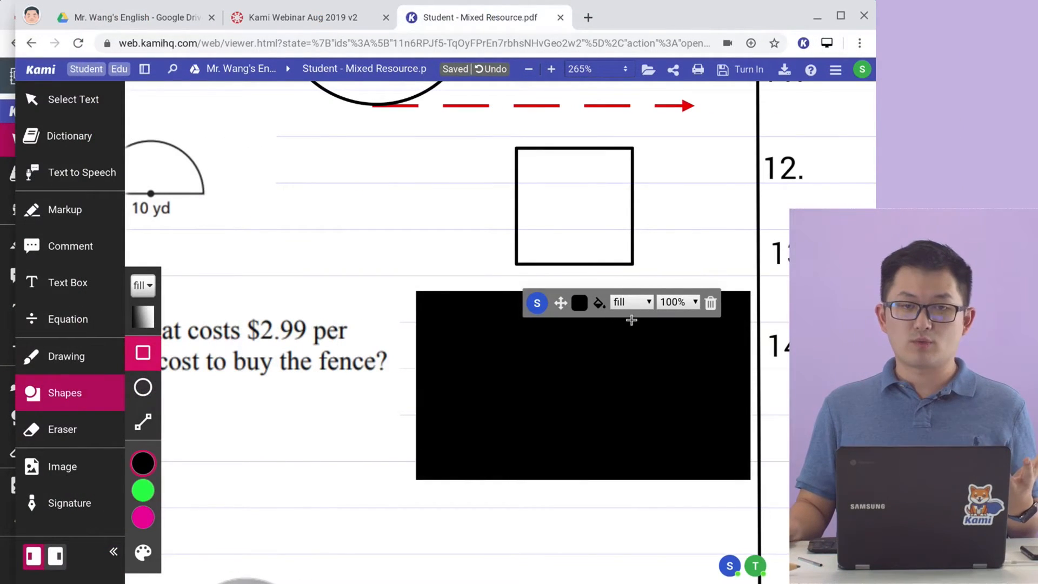
click(631, 320)
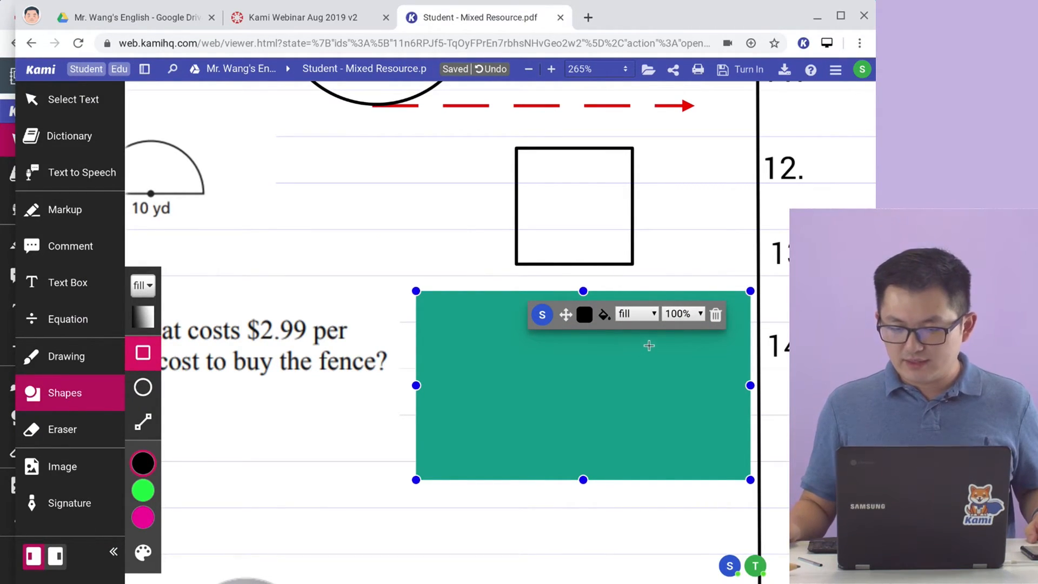
click(715, 314)
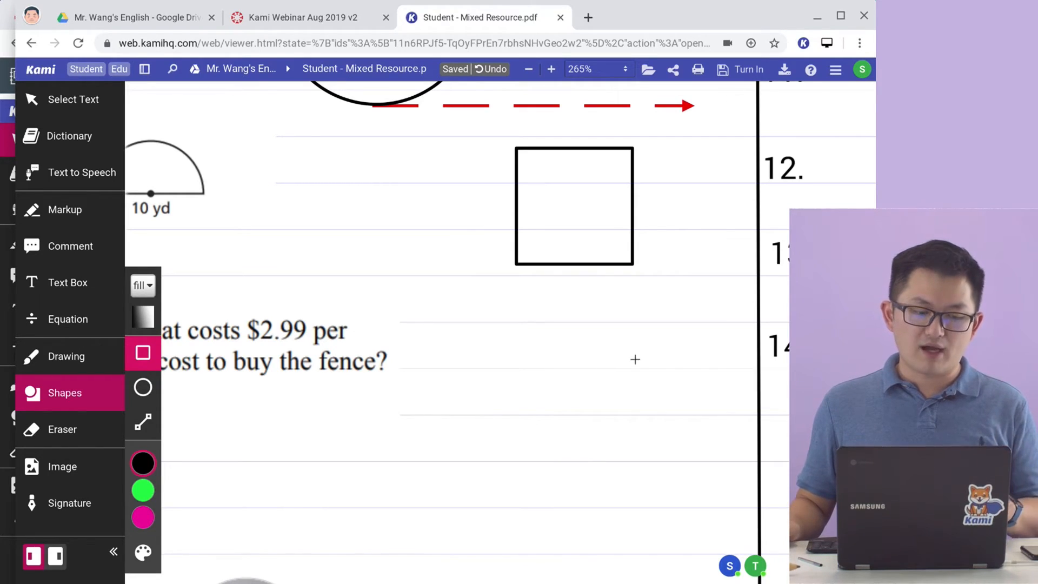
- Erase the circle, the dashed red arrow and the square with the Eraser set to Drawings and Shapes
click(84, 424)
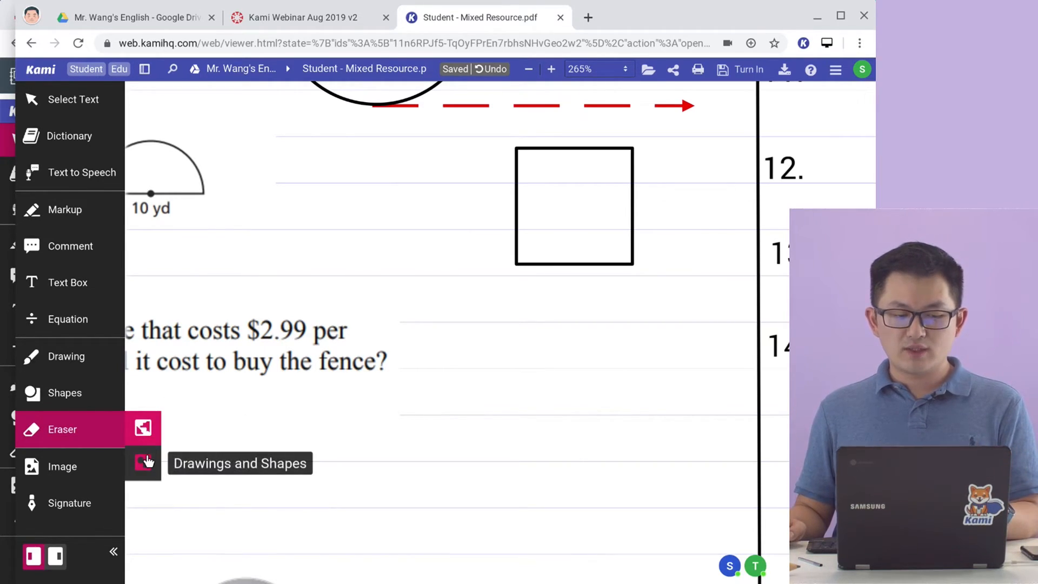
click(146, 461)
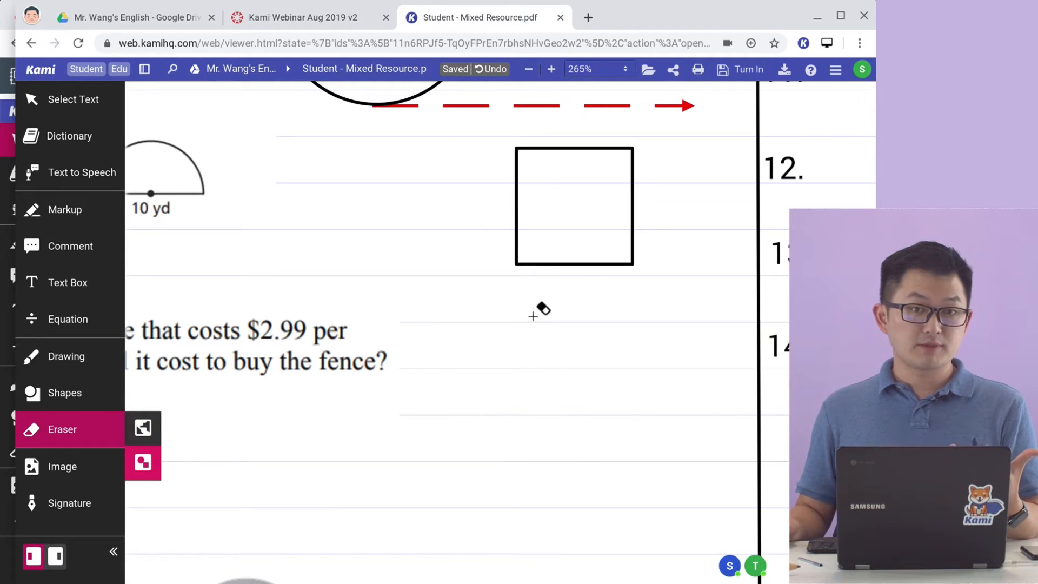
scroll(619, 327, down, 2)
scroll(616, 335, up, 4)
scroll(617, 335, up, 3)
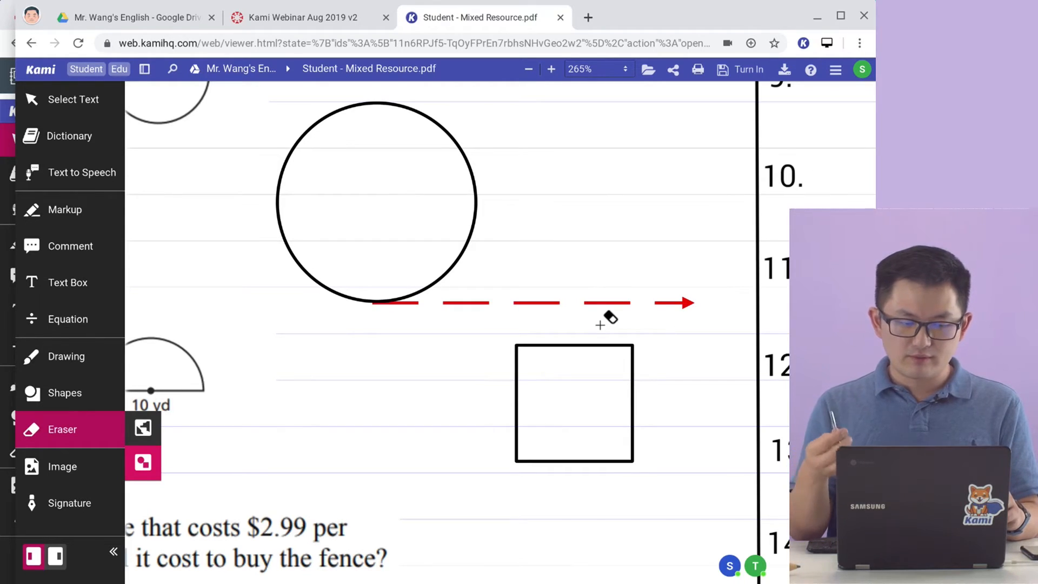
drag(600, 378, 433, 238)
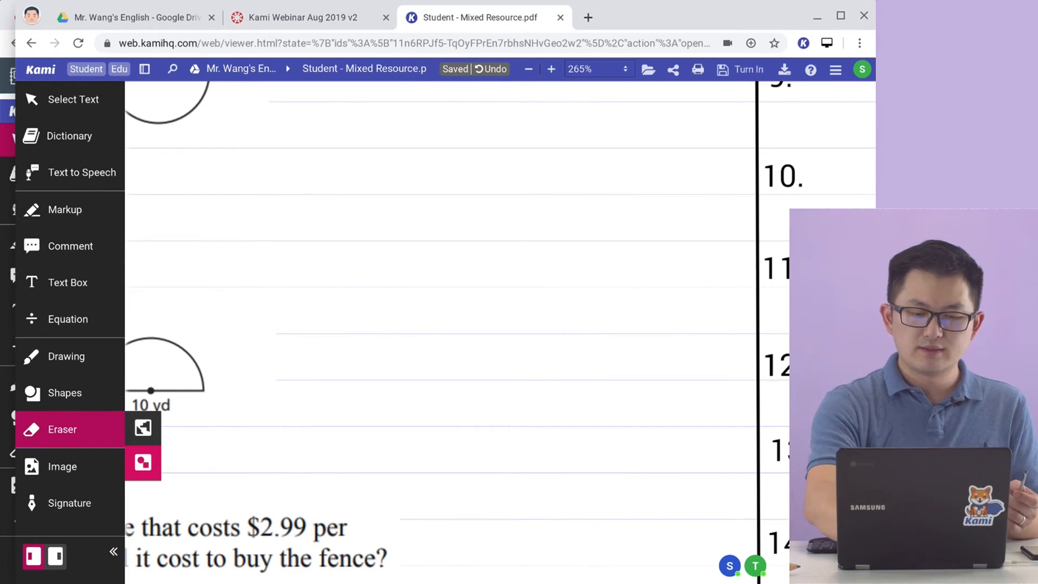
- Zoom the worksheet page out to 56% and show the Image tool's source options
scroll(315, 359, down, 10)
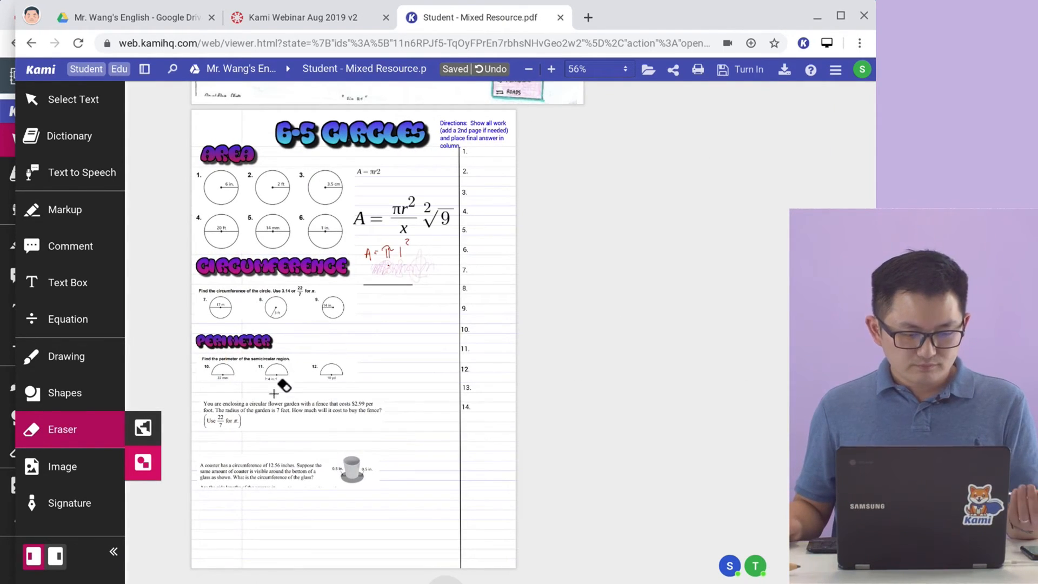
click(68, 466)
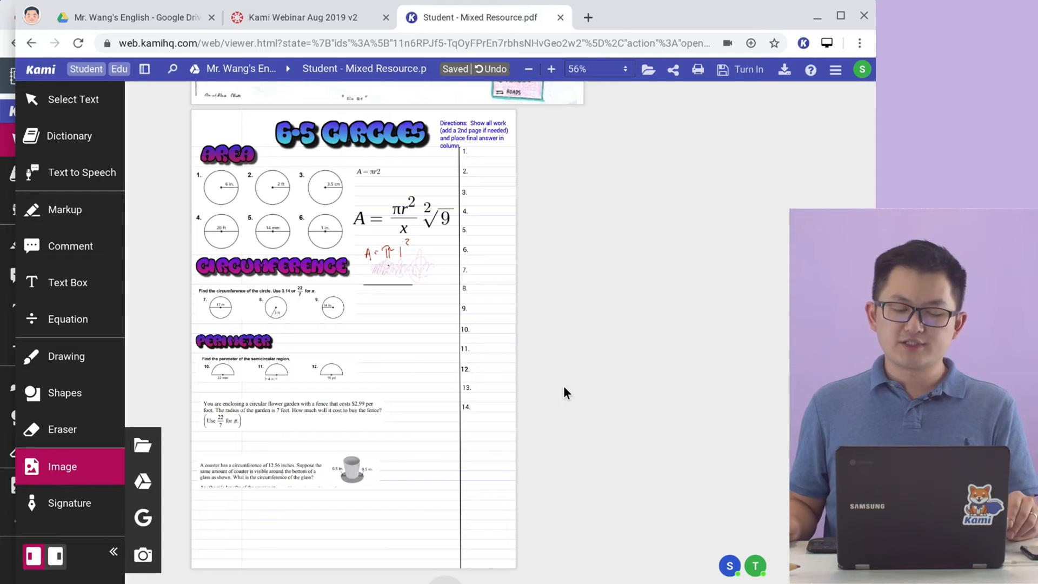
scroll(568, 381, down, 1)
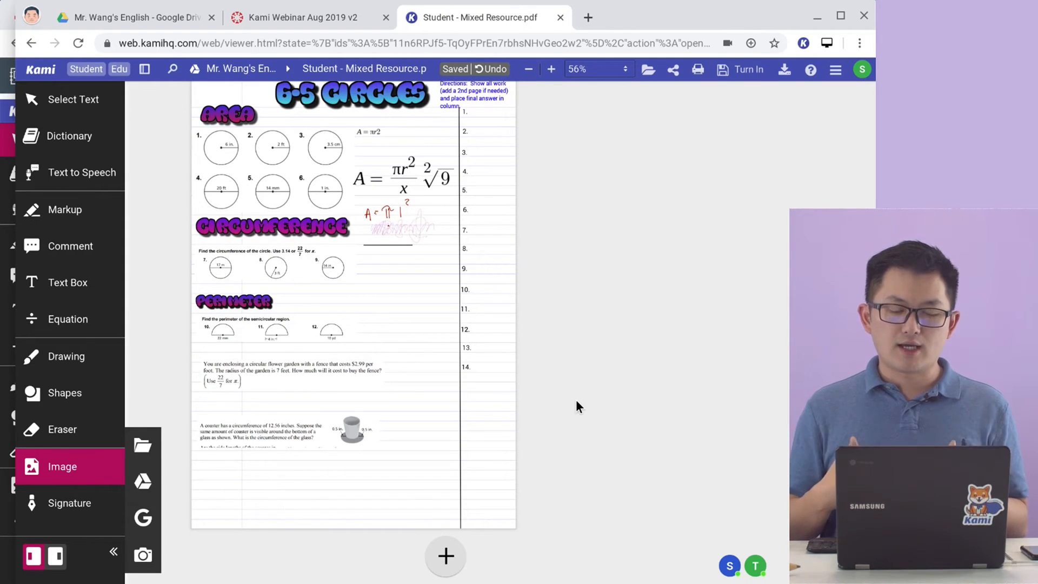
- Add two new pages of type Grid Page after the circles worksheet
click(459, 564)
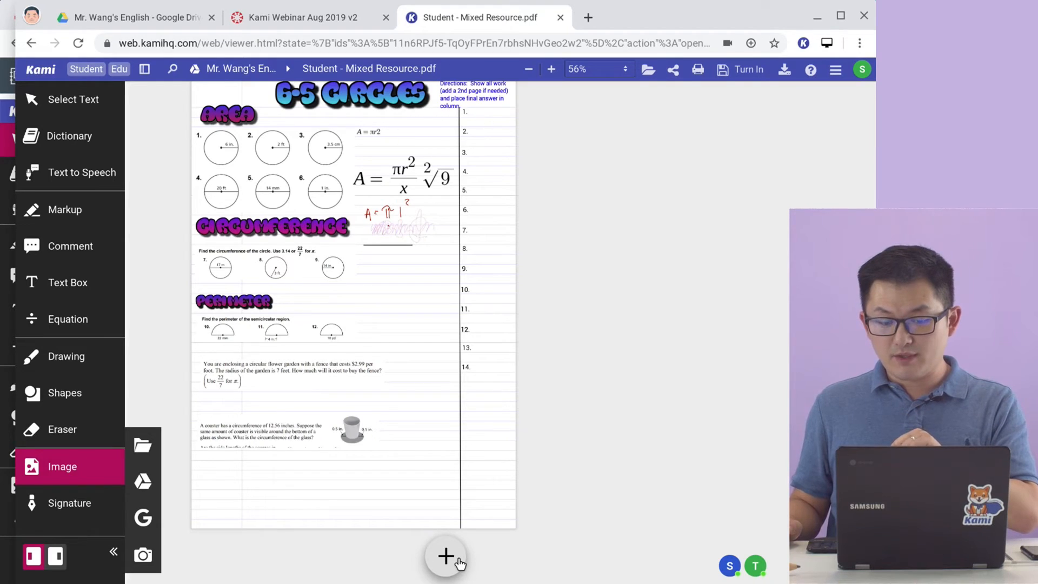
click(457, 562)
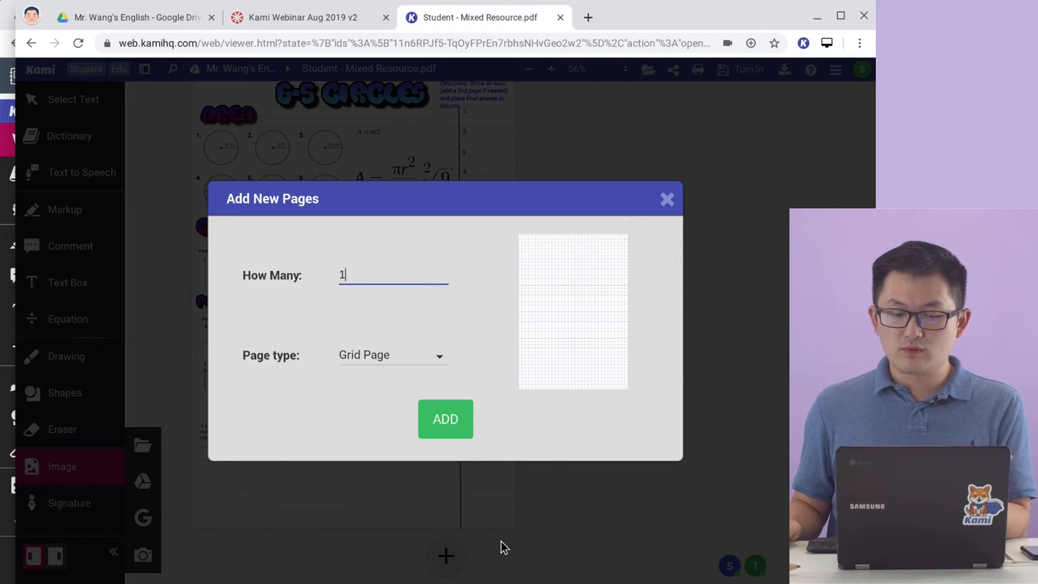
click(433, 357)
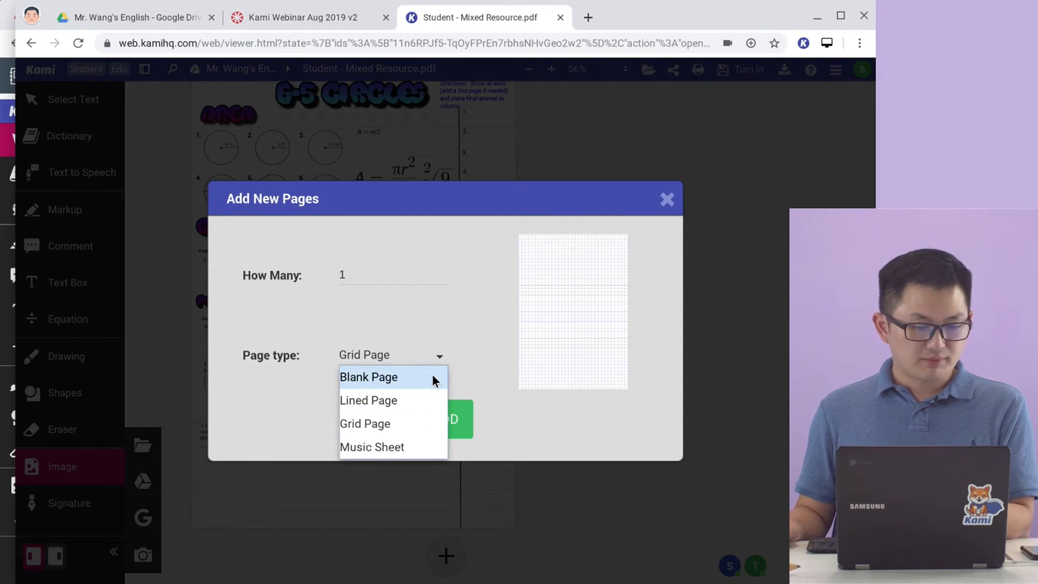
click(414, 421)
click(406, 282)
key(BackSpace)
text(2)
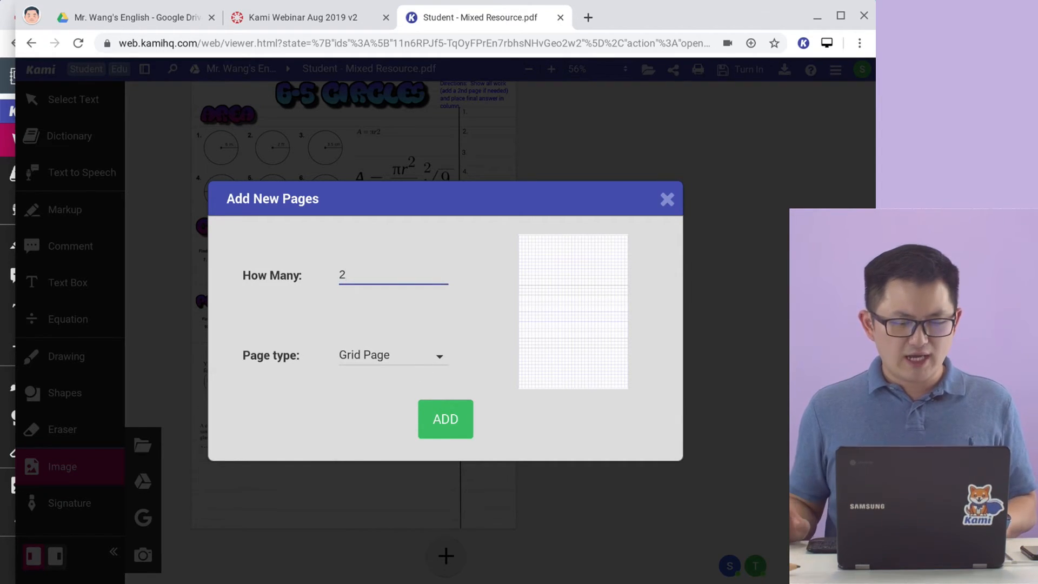
click(444, 419)
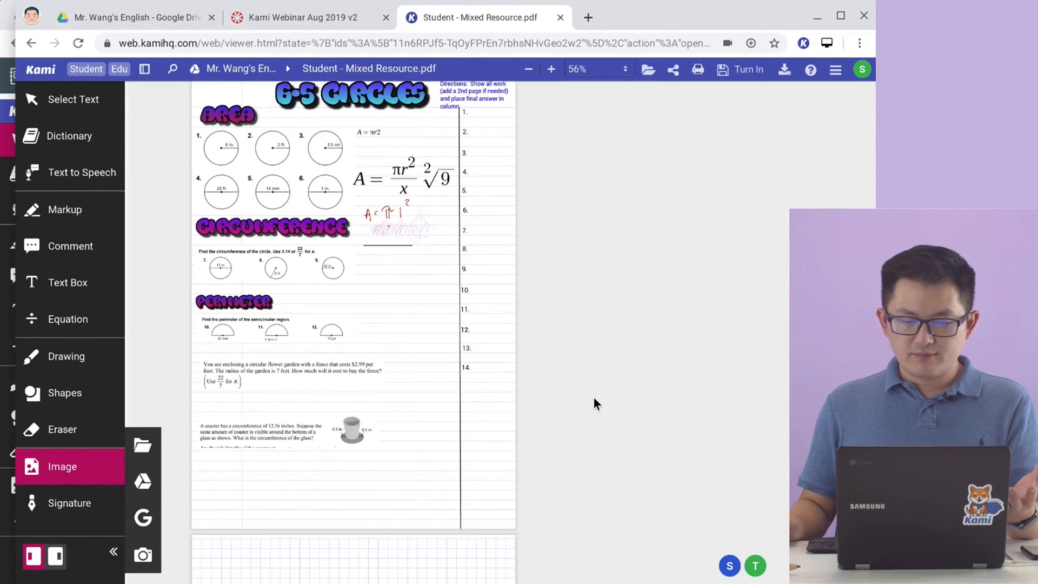
- On the first grid page, use the Image tool's Google source to search for "maps of the world"
scroll(594, 404, down, 3)
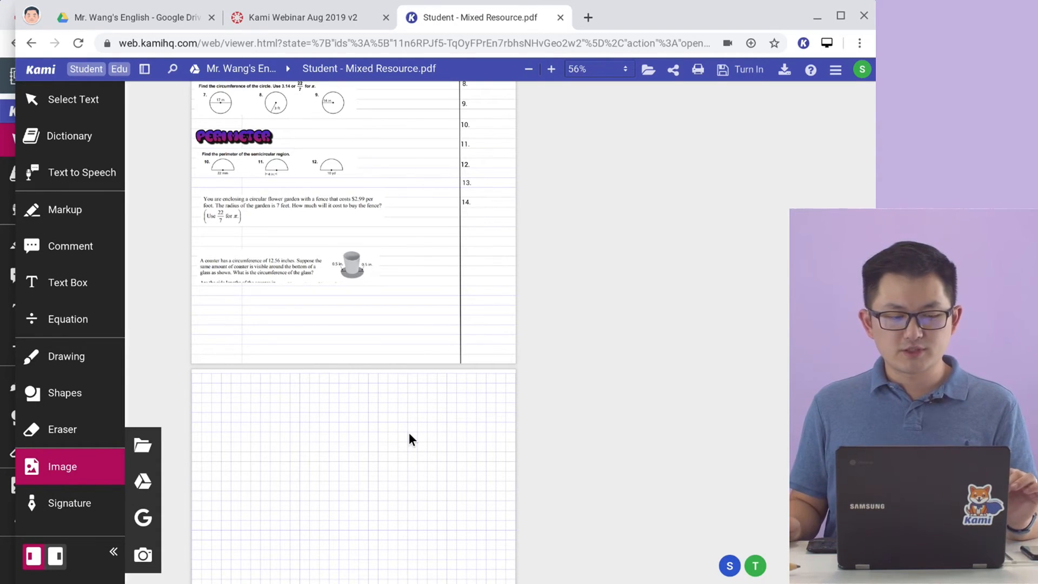
scroll(185, 464, down, 6)
scroll(186, 465, up, 2)
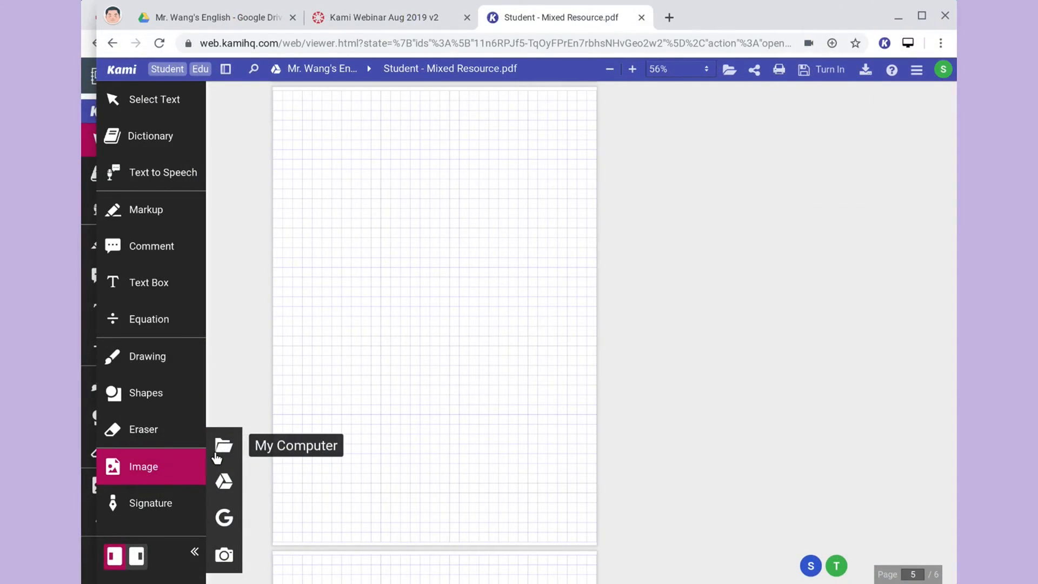
click(220, 453)
click(226, 515)
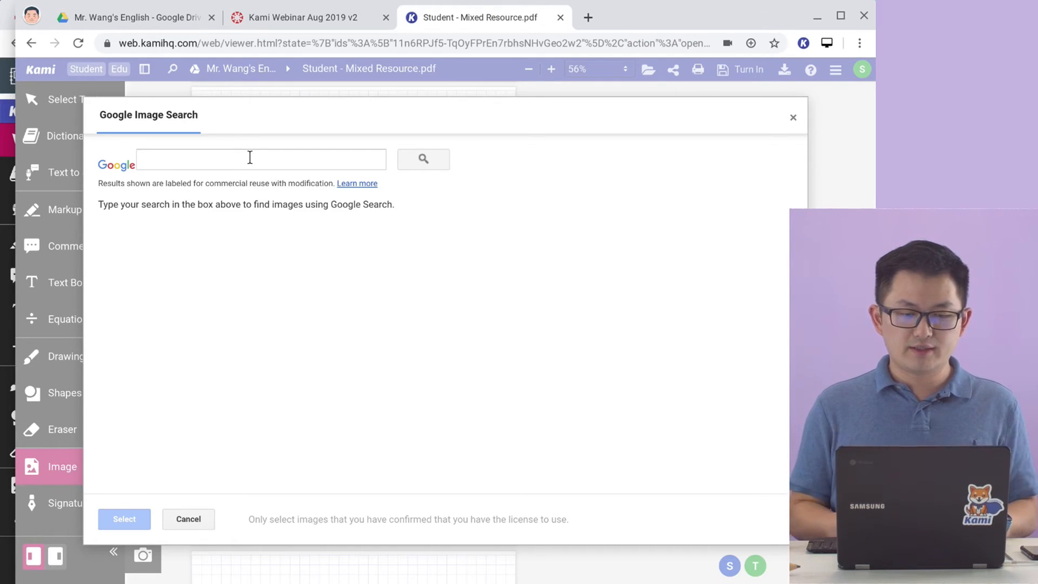
click(250, 157)
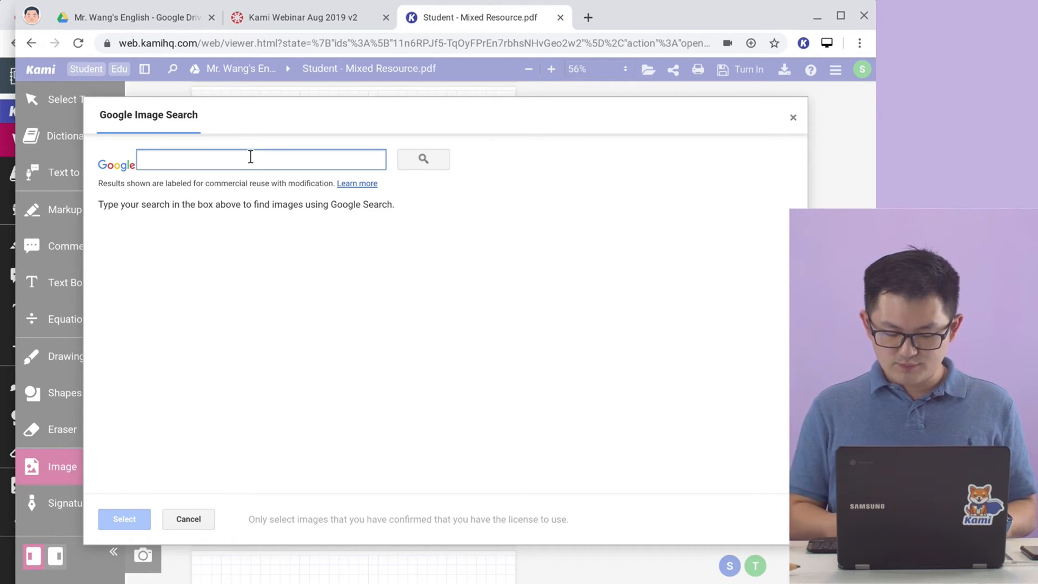
text(maps of the wor)
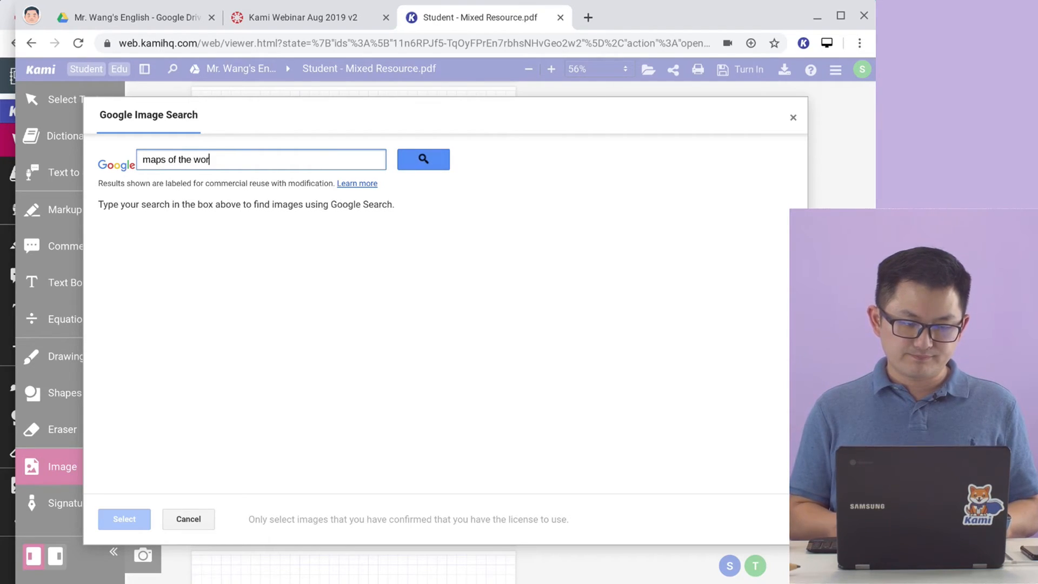
text(ld)
click(422, 161)
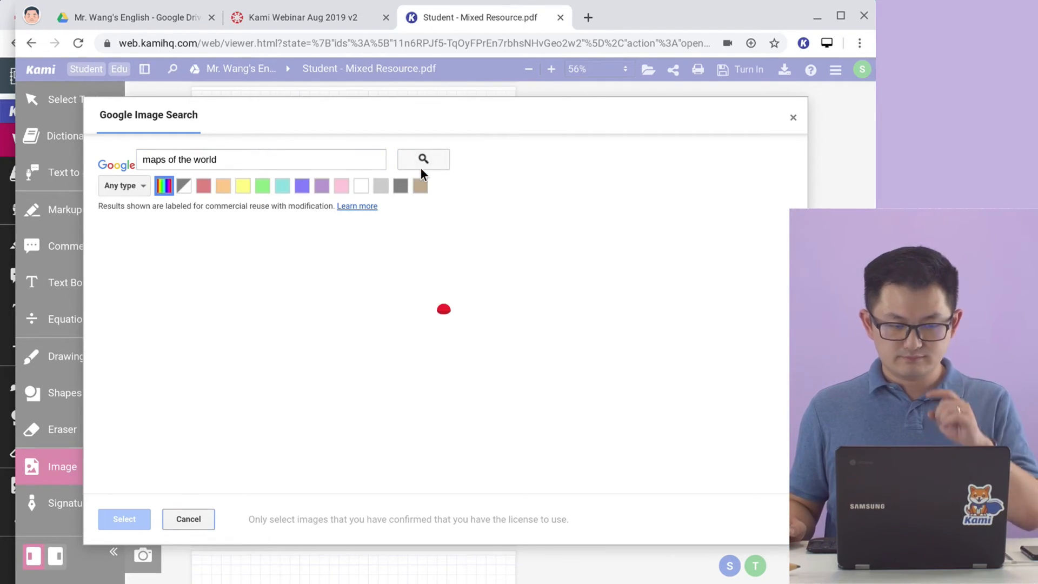
- Insert the colorful oval political world map near the top of the grid page and enlarge it to nearly the page's width
click(631, 275)
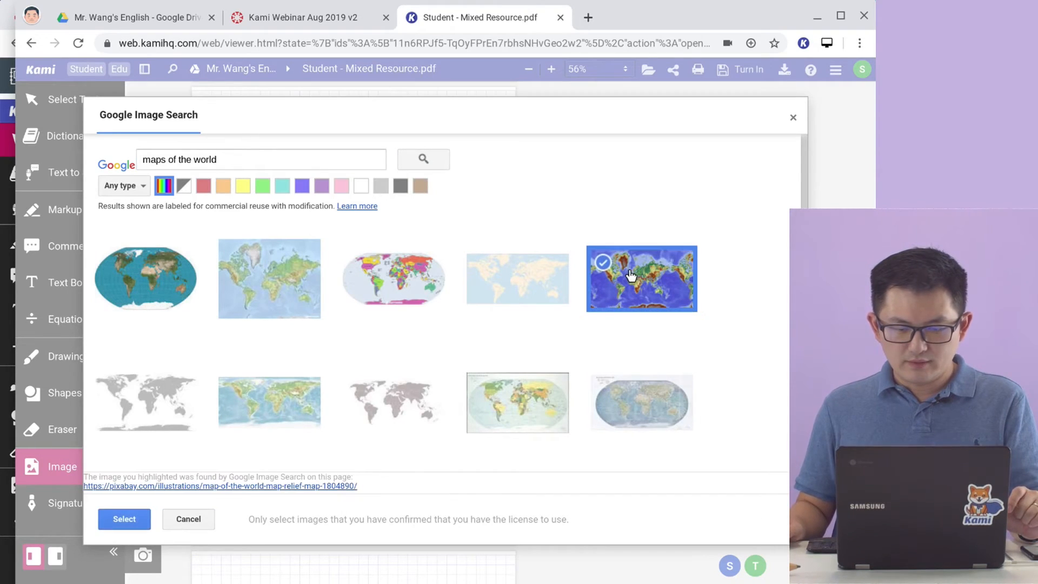
click(387, 281)
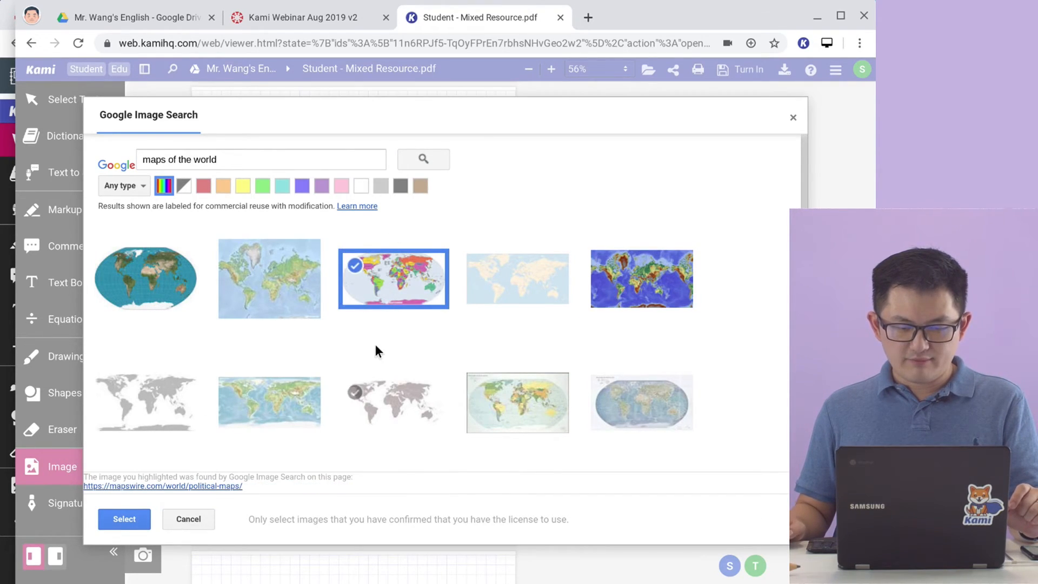
click(123, 518)
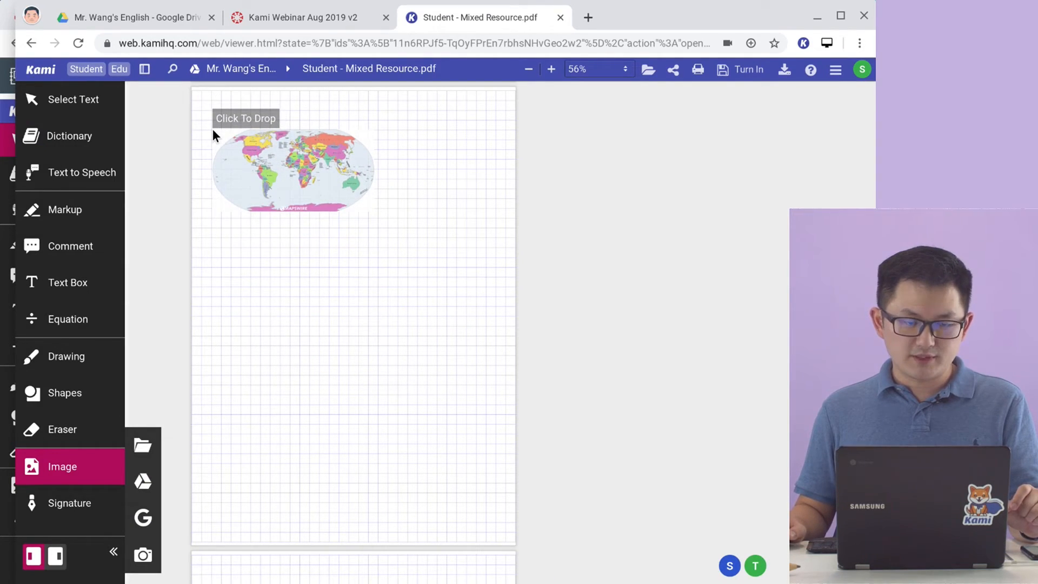
click(213, 132)
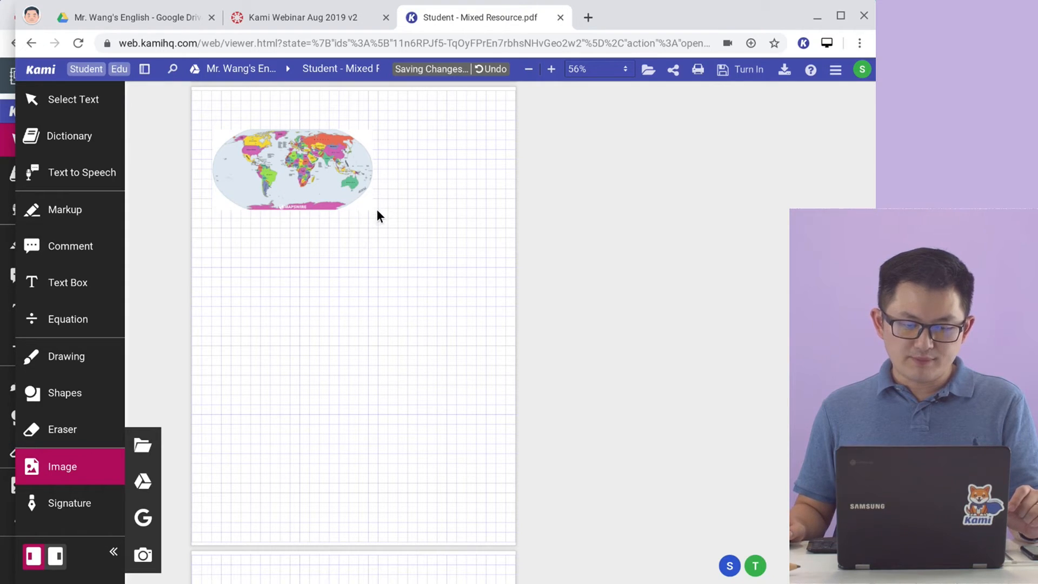
drag(373, 212, 506, 283)
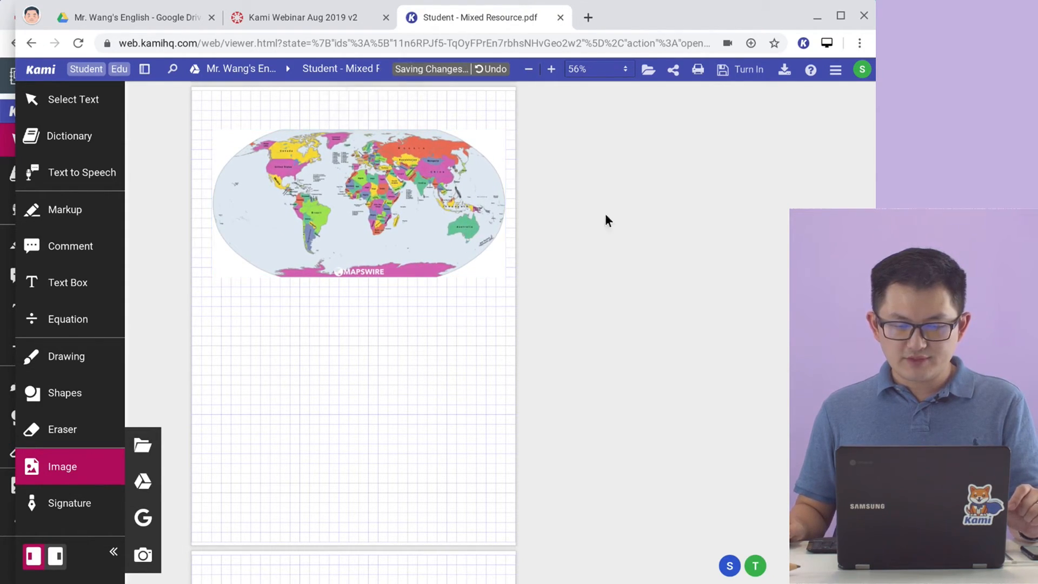
- Set the zoom to Automatic, then align the world map with the page's left edge and enlarge it to the full page width
click(617, 74)
click(622, 106)
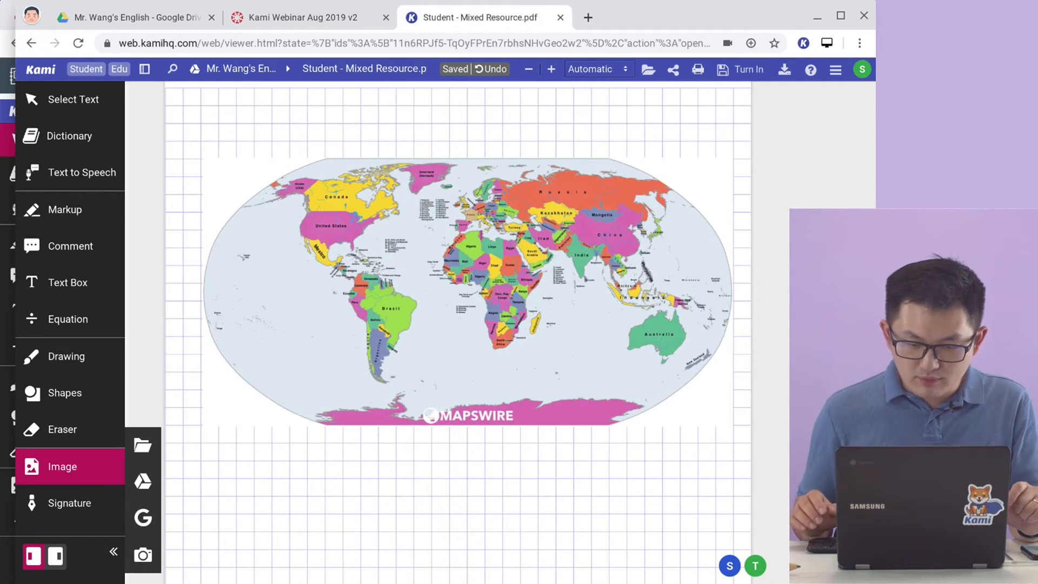
drag(605, 281, 568, 248)
mouse_move(693, 387)
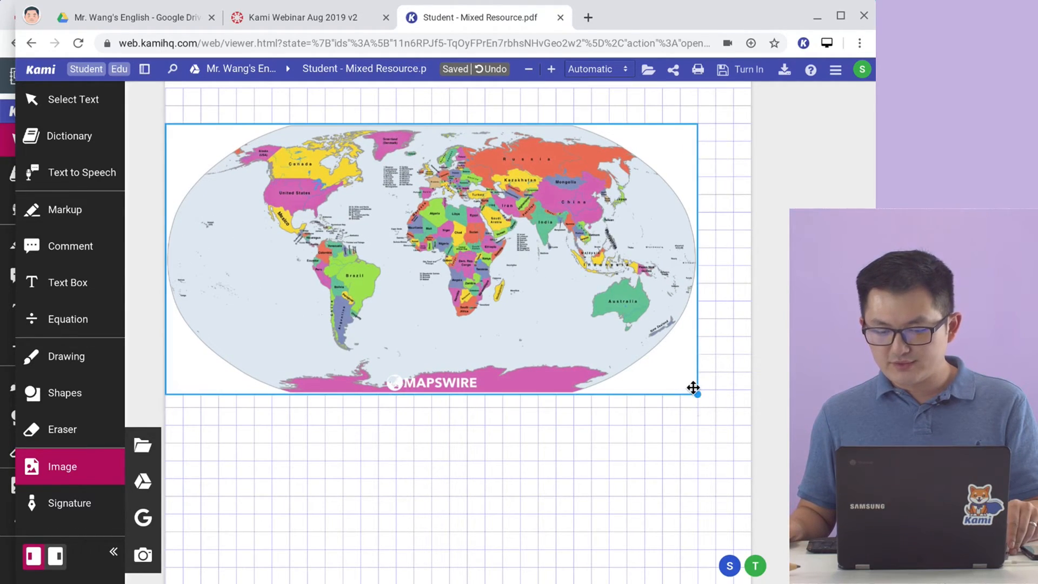
drag(693, 388, 748, 419)
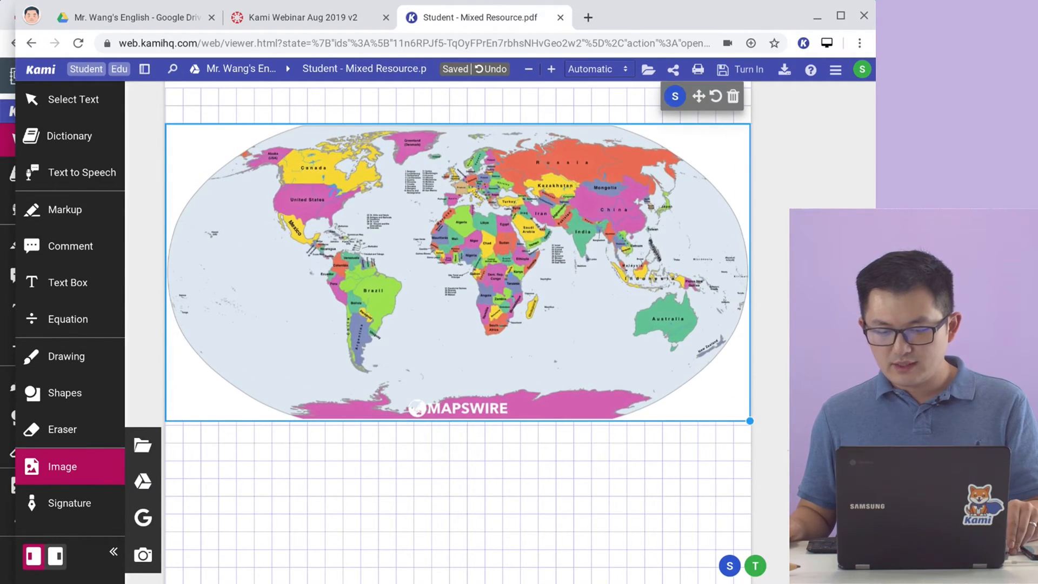
- Draw a freehand yellow wavy line of thickness 2 across the world map, passing below South America, Africa and Australia
click(45, 360)
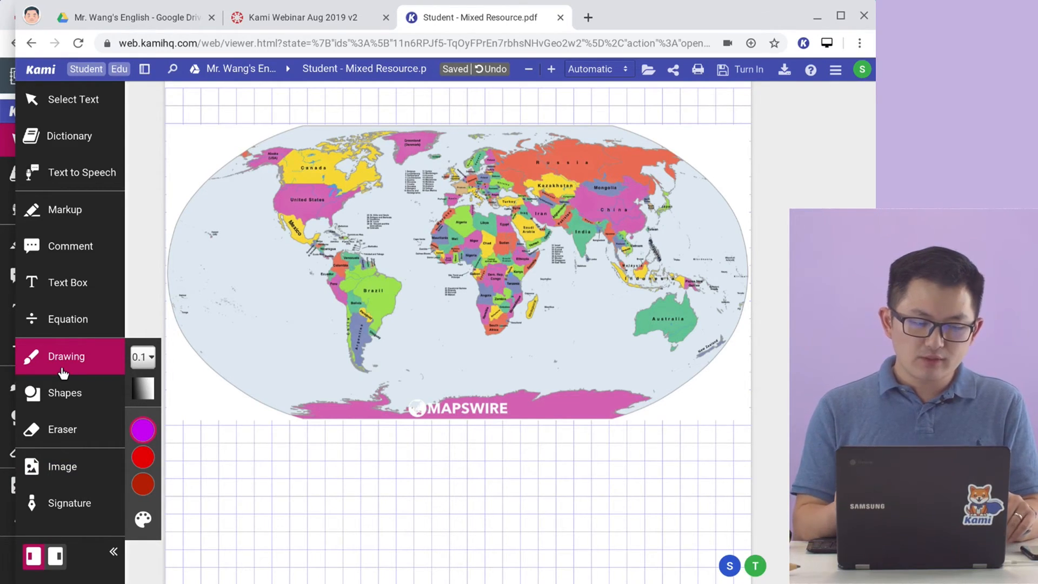
click(143, 357)
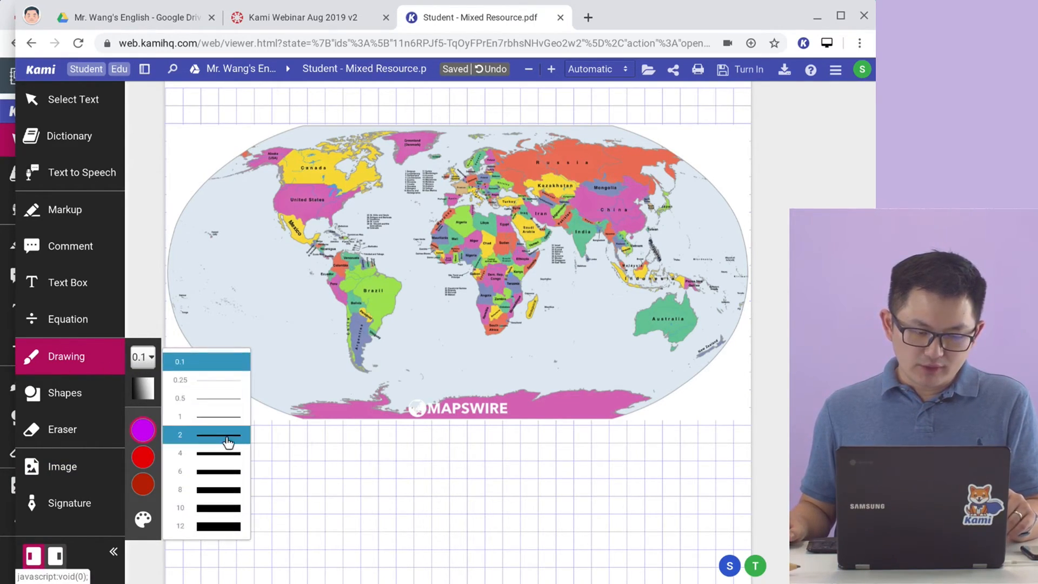
click(225, 435)
mouse_move(145, 466)
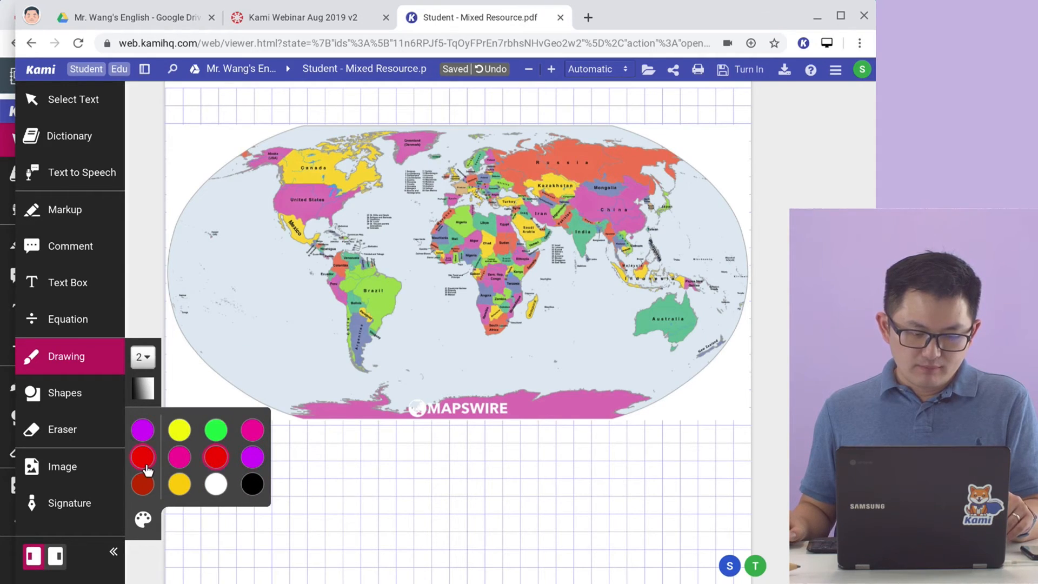
click(260, 457)
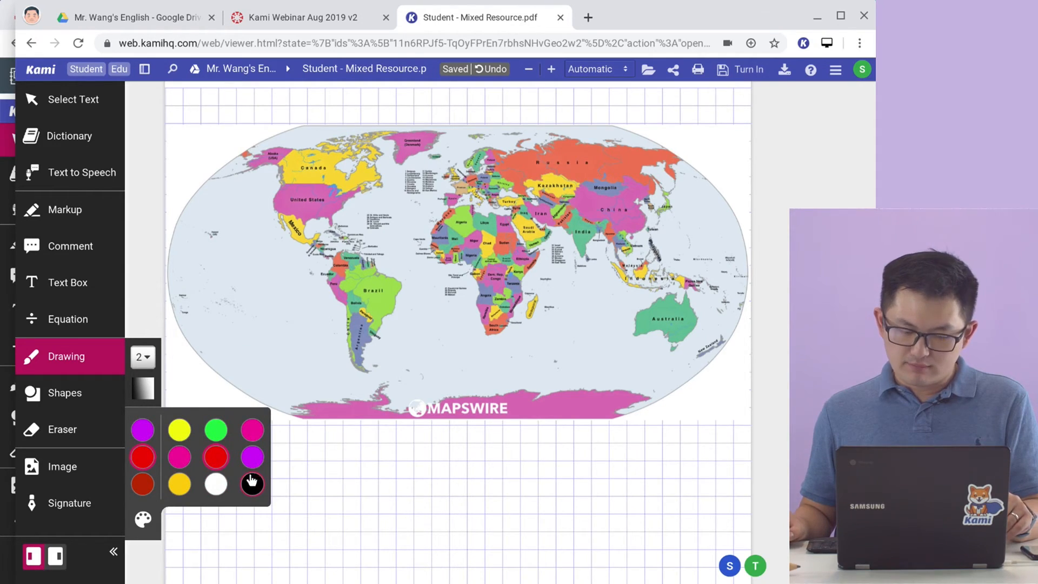
click(169, 434)
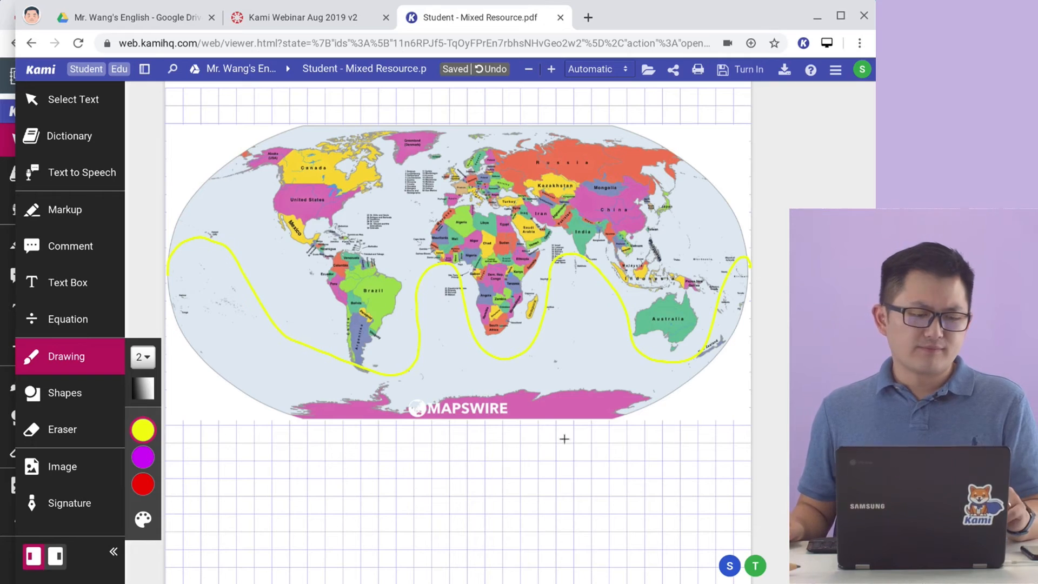
- Open the Image tool's webcam source and set the browser's Flash setting to Ask first
click(74, 471)
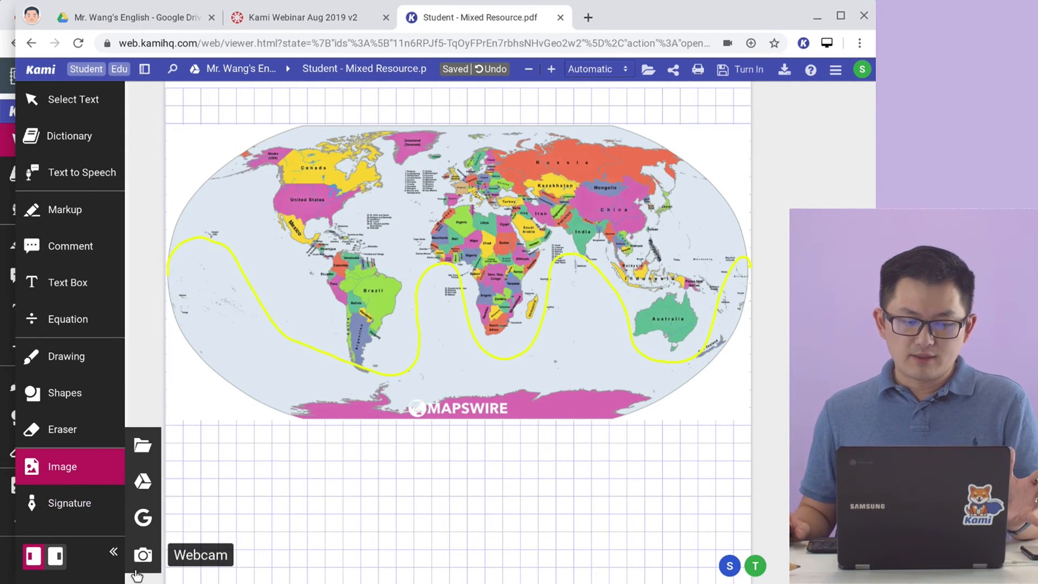
click(142, 555)
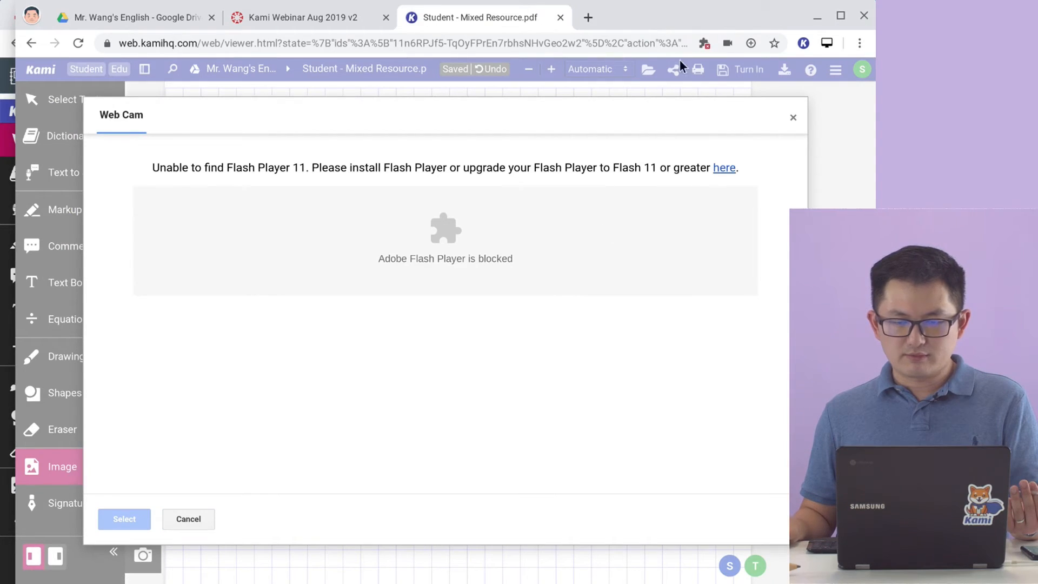
click(705, 42)
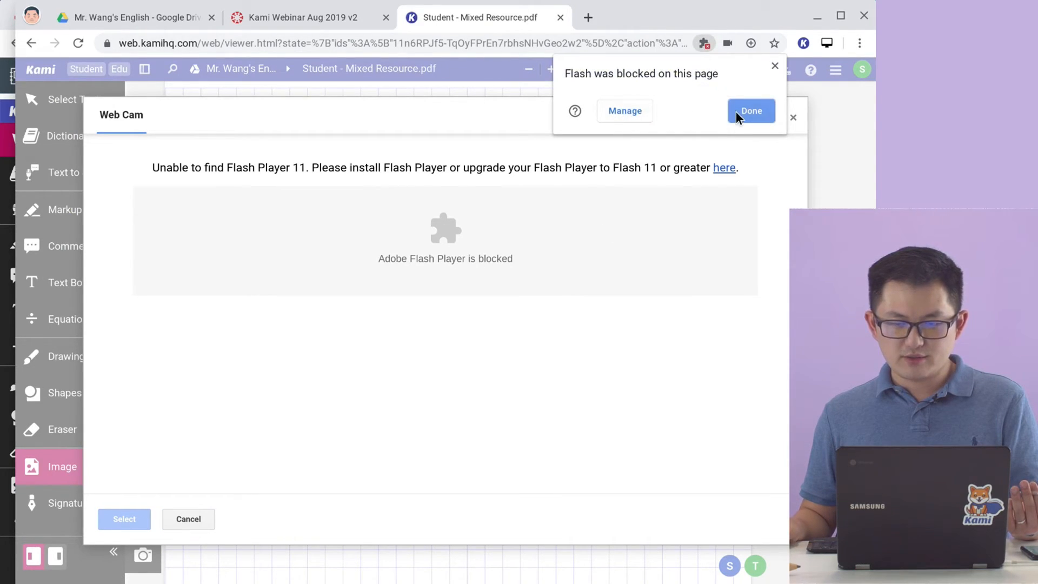
click(631, 111)
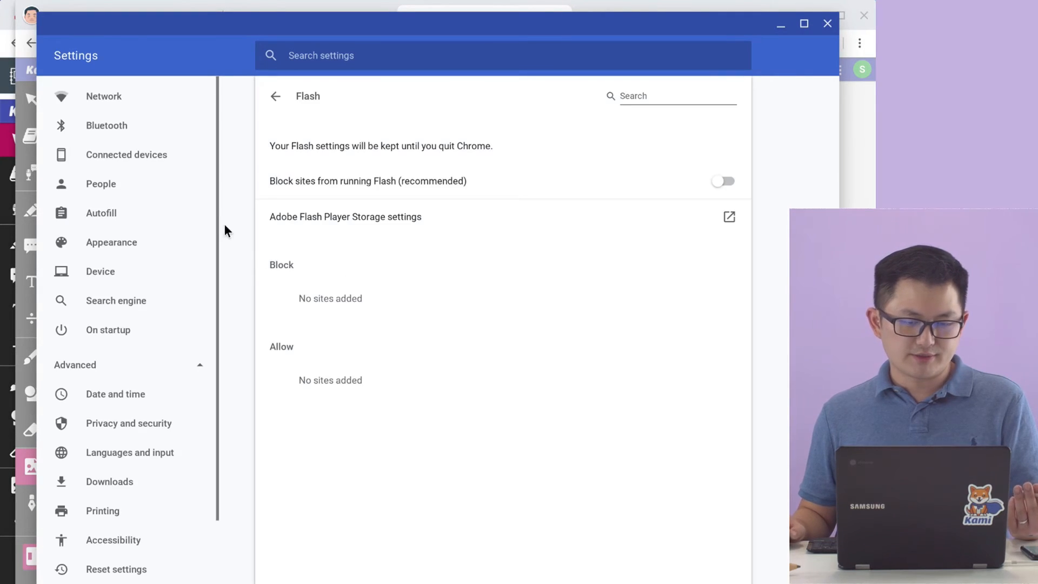
click(724, 181)
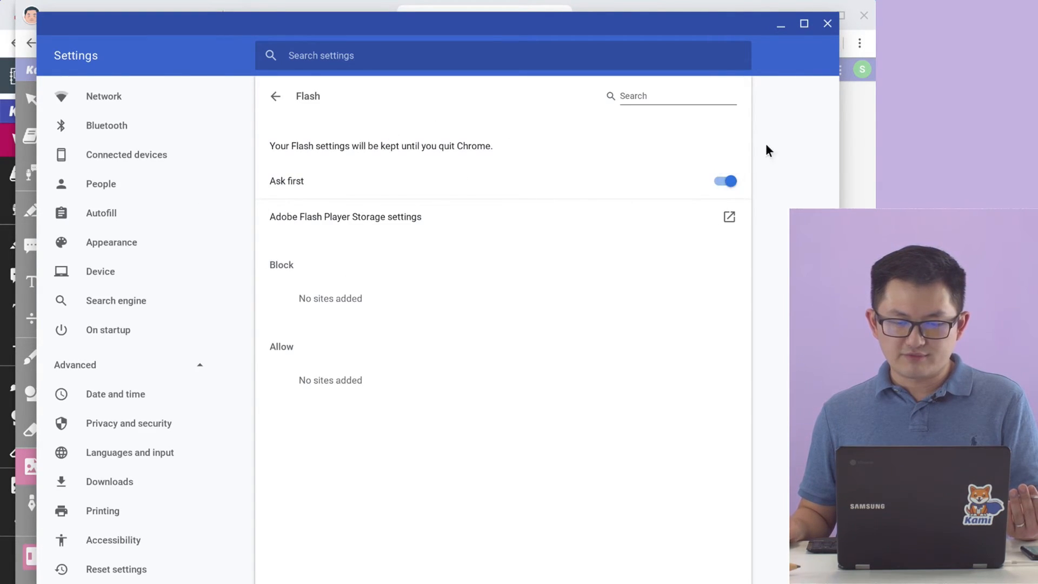
click(828, 24)
- Allow web.kamihq.com to run Flash and decline text recognition for the reloaded document
click(504, 258)
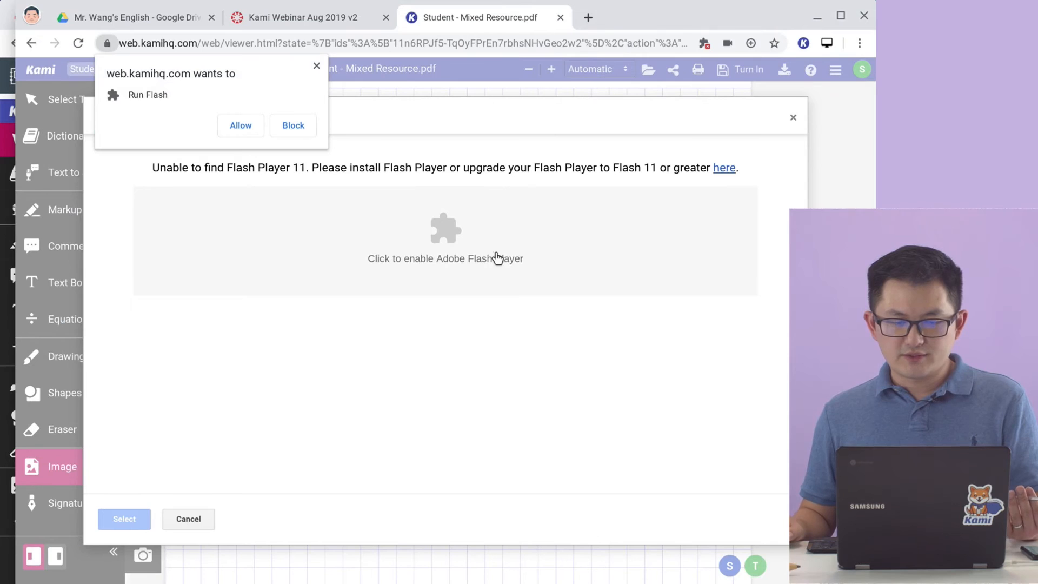
click(241, 125)
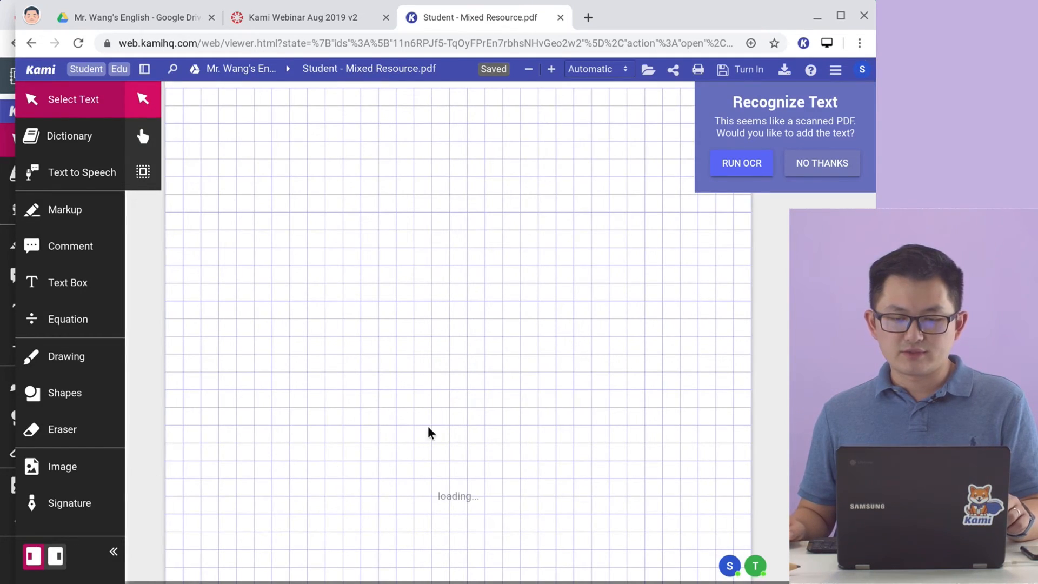
click(822, 162)
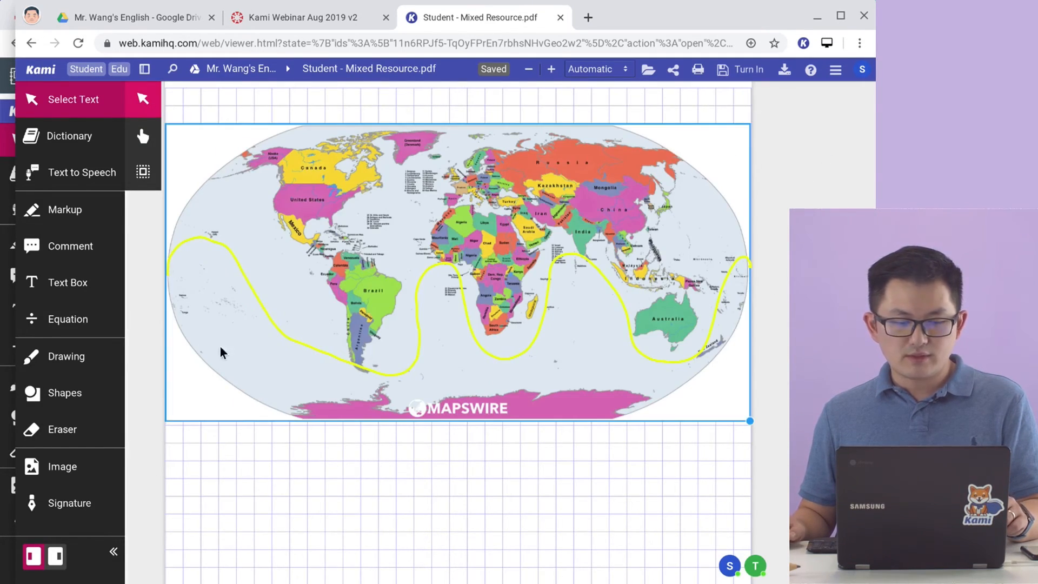
- Reopen the webcam image source, dismiss the Flash privacy settings and take a snapshot
scroll(356, 461, down, 1)
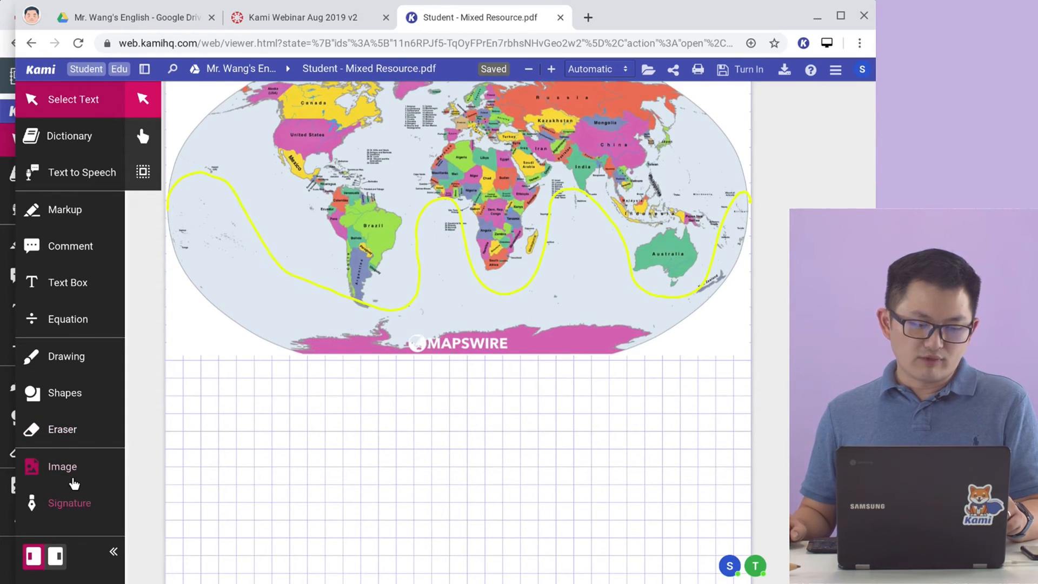
click(75, 481)
click(142, 555)
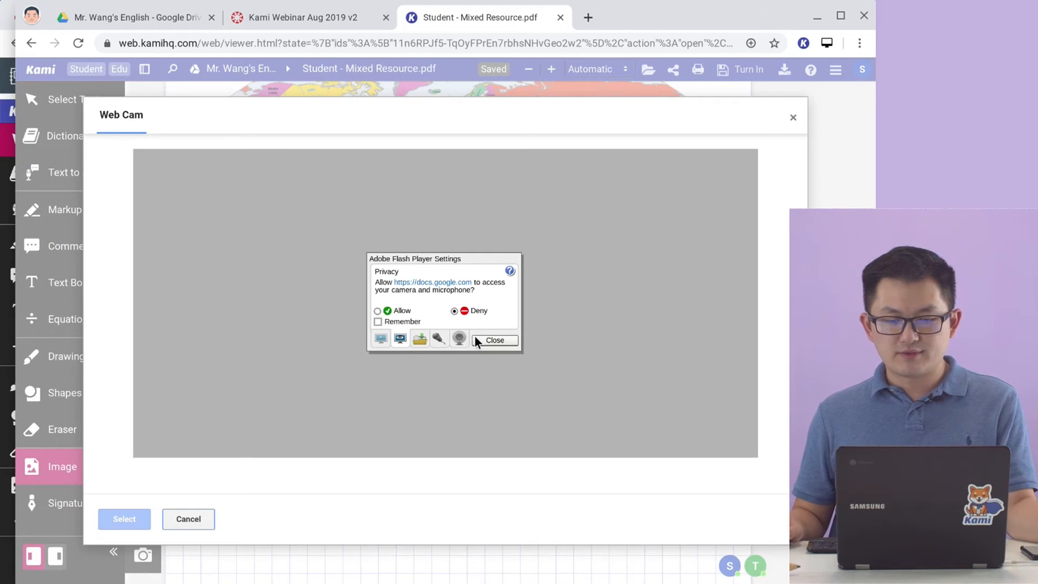
click(494, 341)
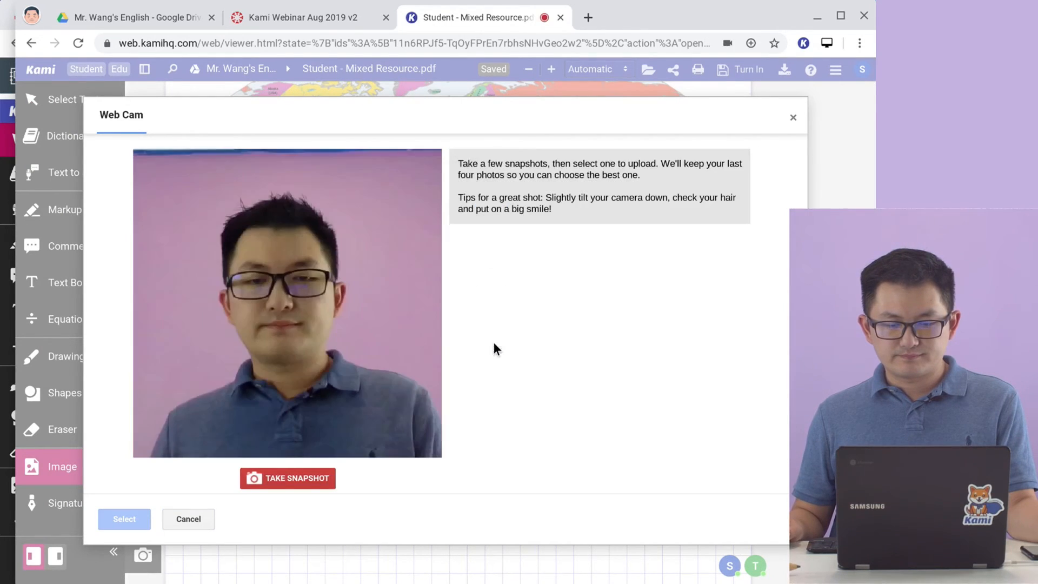
click(252, 484)
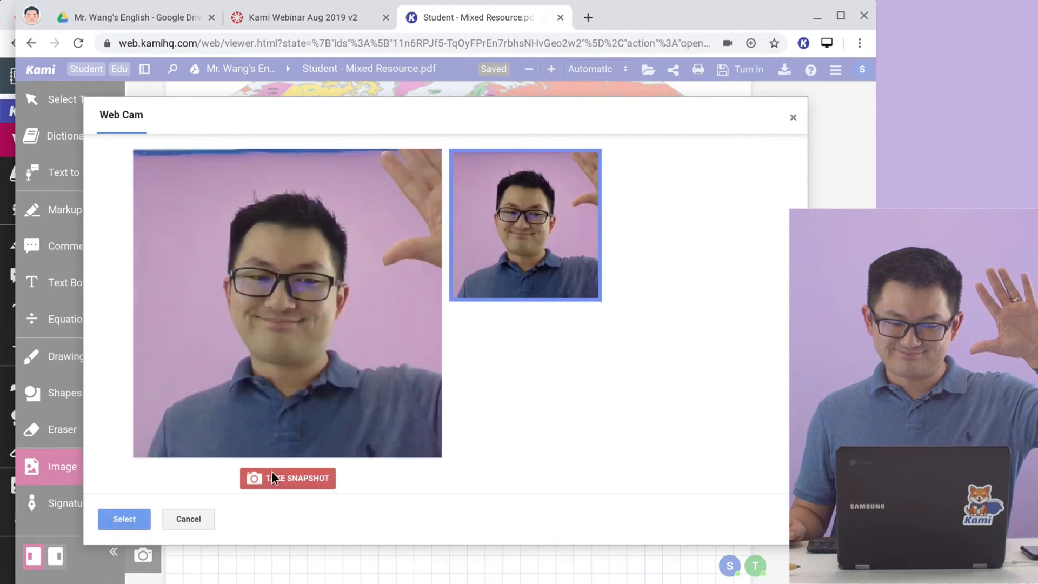
- Insert the webcam snapshot, shrink it to a small thumbnail and place it in the world map's lower-right corner below Australia
click(130, 516)
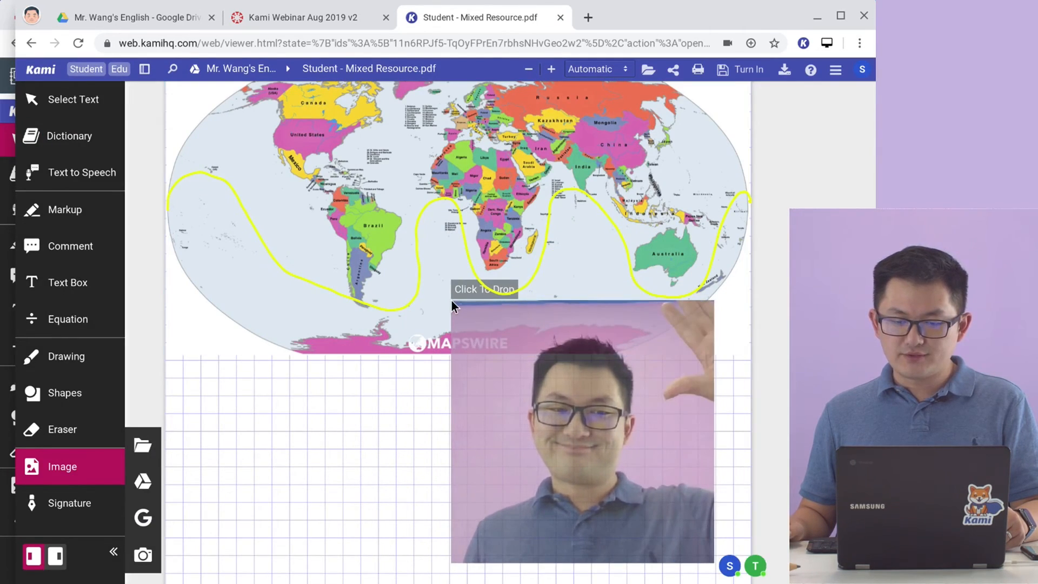
click(450, 301)
drag(708, 558, 735, 321)
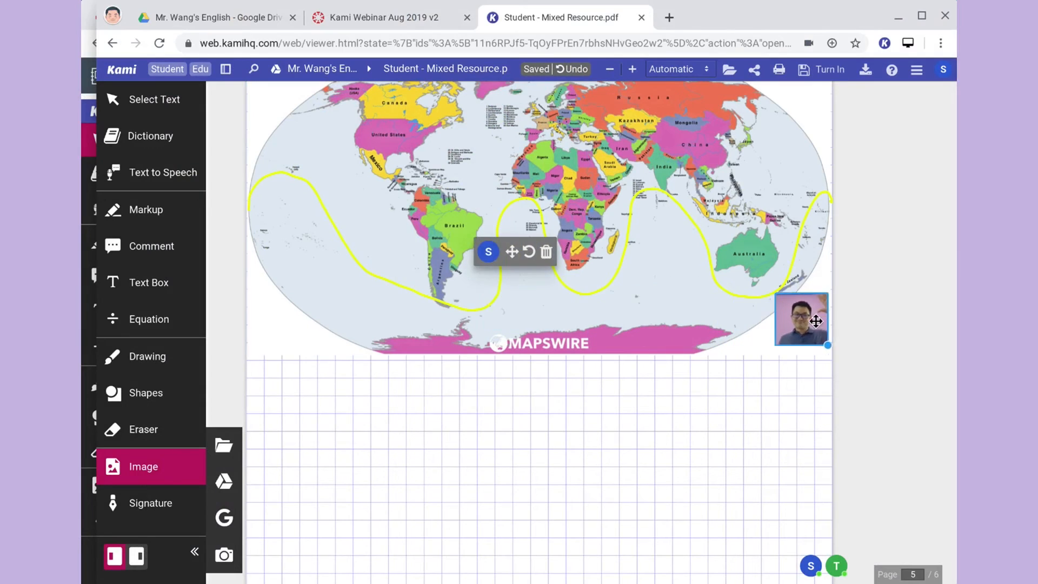
mouse_move(815, 321)
mouse_down()
mouse_move(814, 295)
mouse_move(802, 322)
mouse_up()
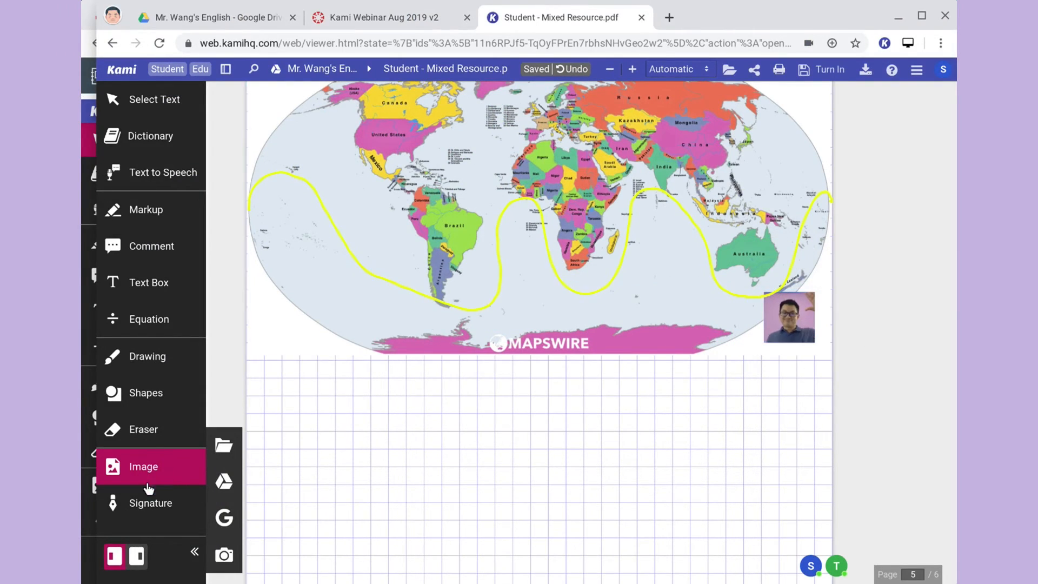
- Draw a new handwritten "Hello" signature with the Signature tool and upload it to the saved signatures
click(136, 507)
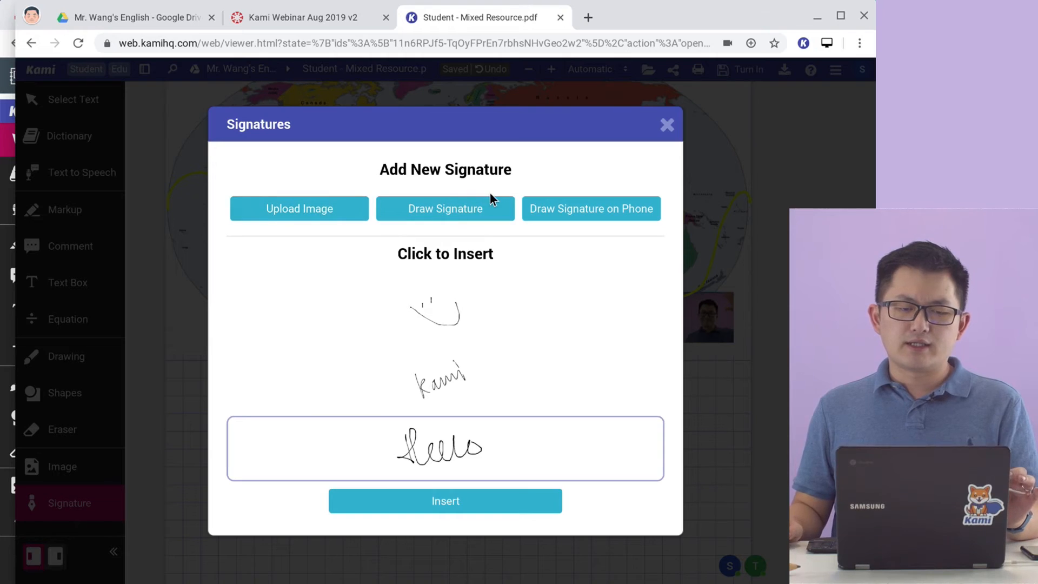
click(489, 210)
mouse_move(335, 248)
mouse_down()
mouse_move(391, 361)
mouse_move(490, 319)
mouse_move(565, 316)
mouse_up()
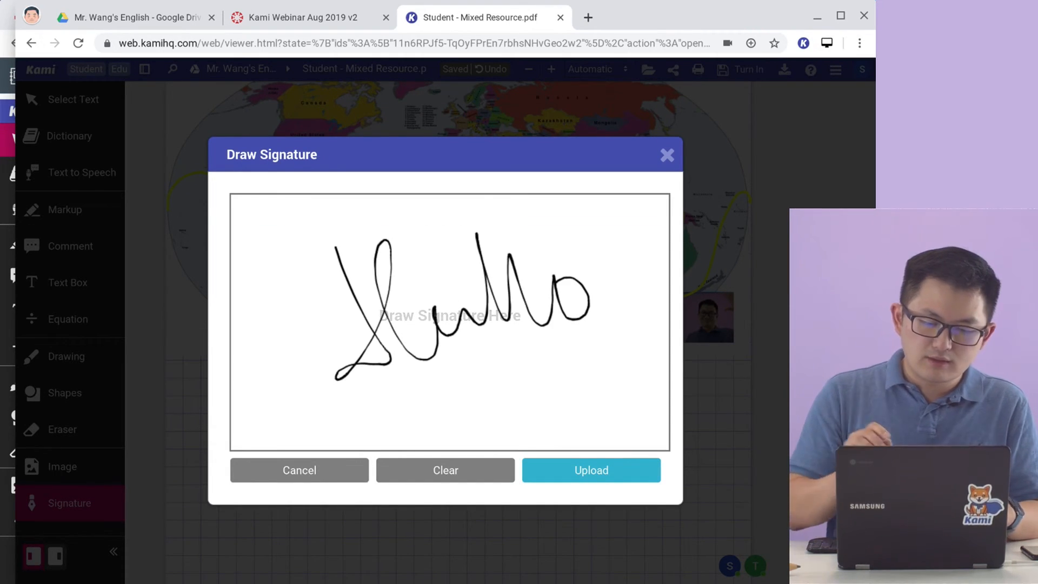
click(641, 465)
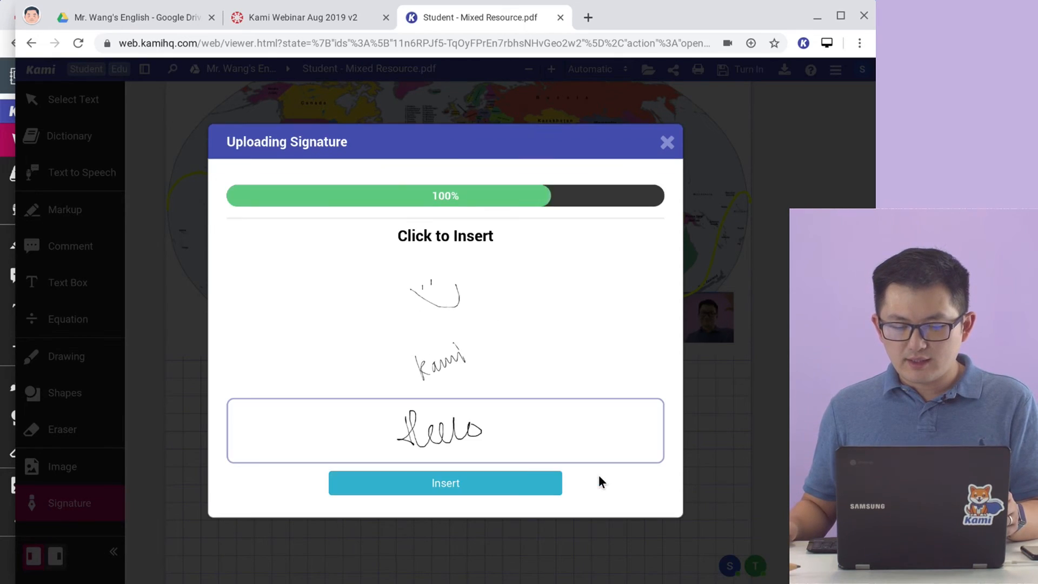
- Check and cancel the draw-on-phone signature option, then insert the new "Hello" signature on the blank grid below the world map
click(647, 194)
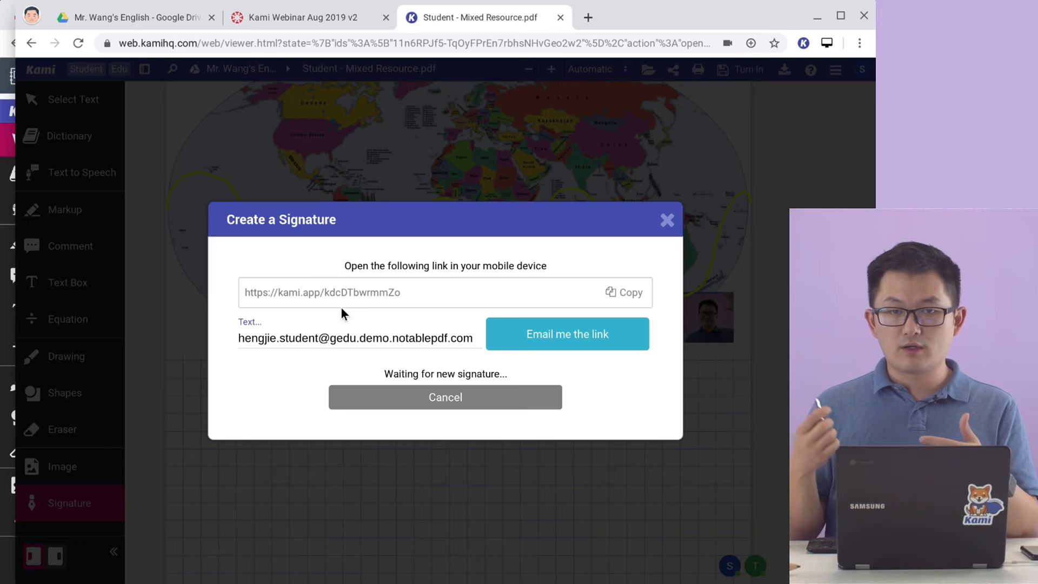
click(407, 398)
click(454, 485)
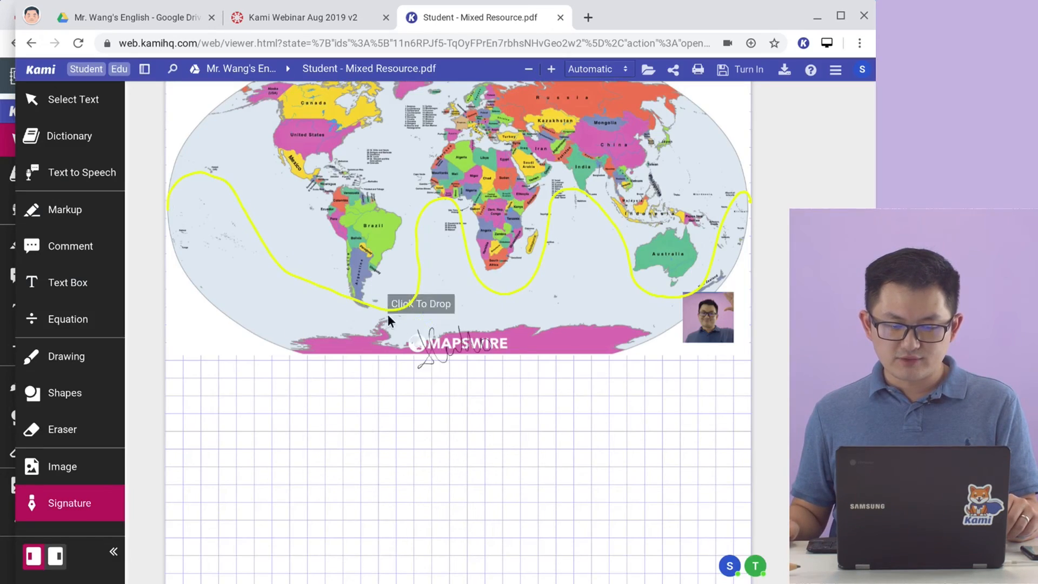
click(295, 406)
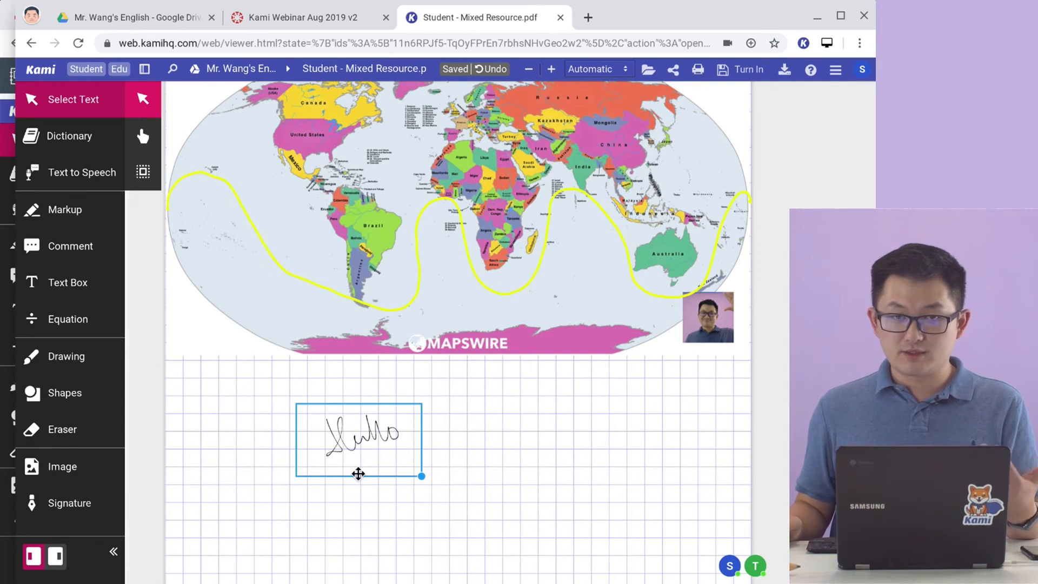
- Select the "Hello" signature, try its rotate control, move it to the right across the grid and deselect it
click(355, 464)
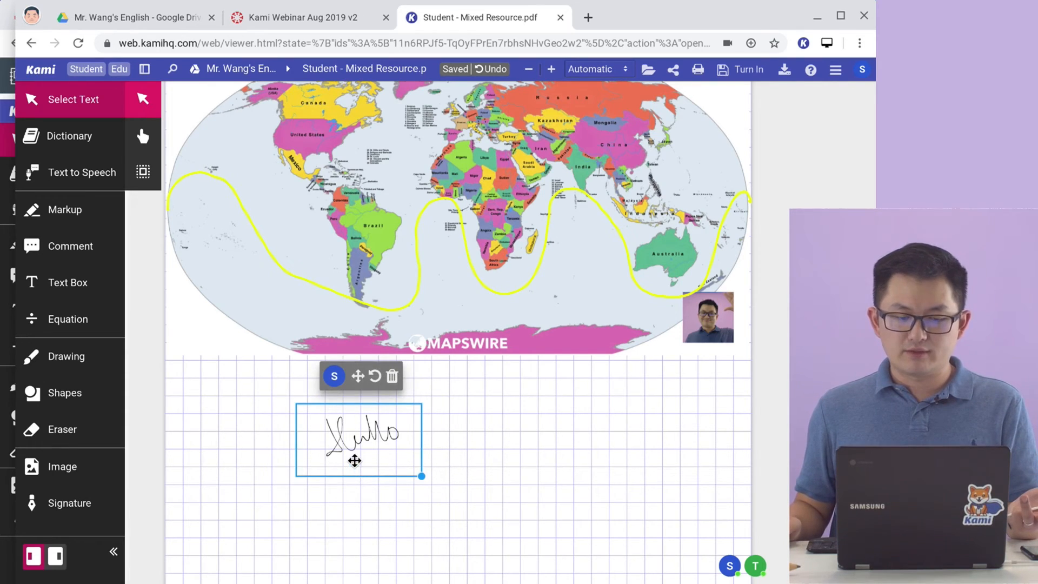
click(379, 376)
click(377, 378)
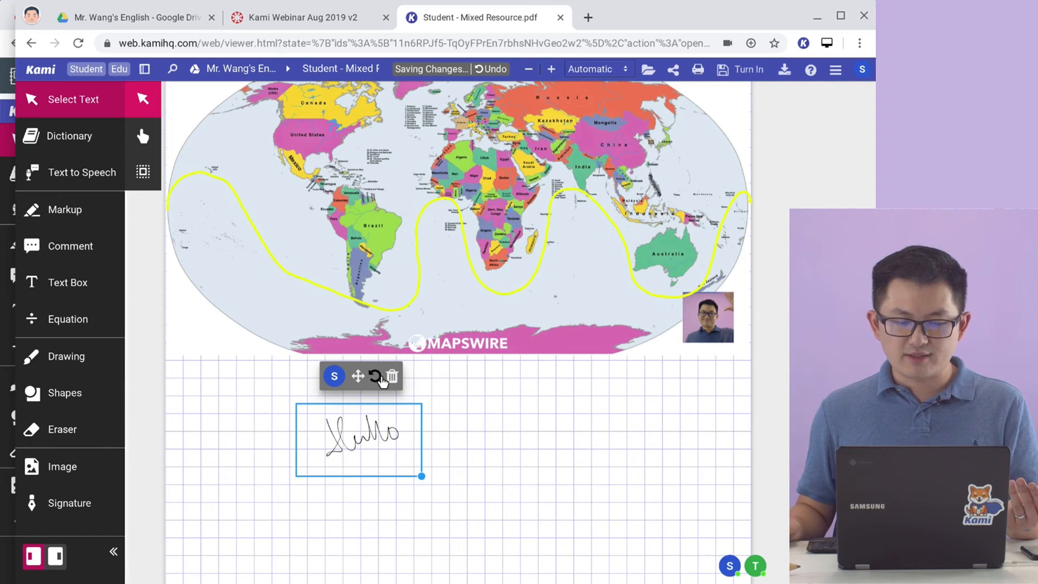
drag(358, 377, 504, 407)
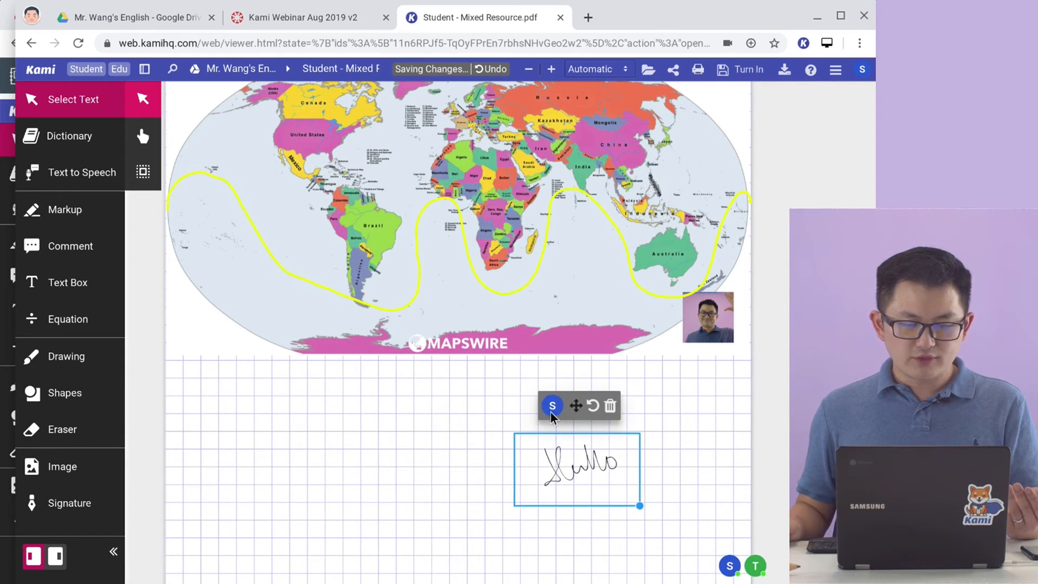
click(209, 332)
click(400, 377)
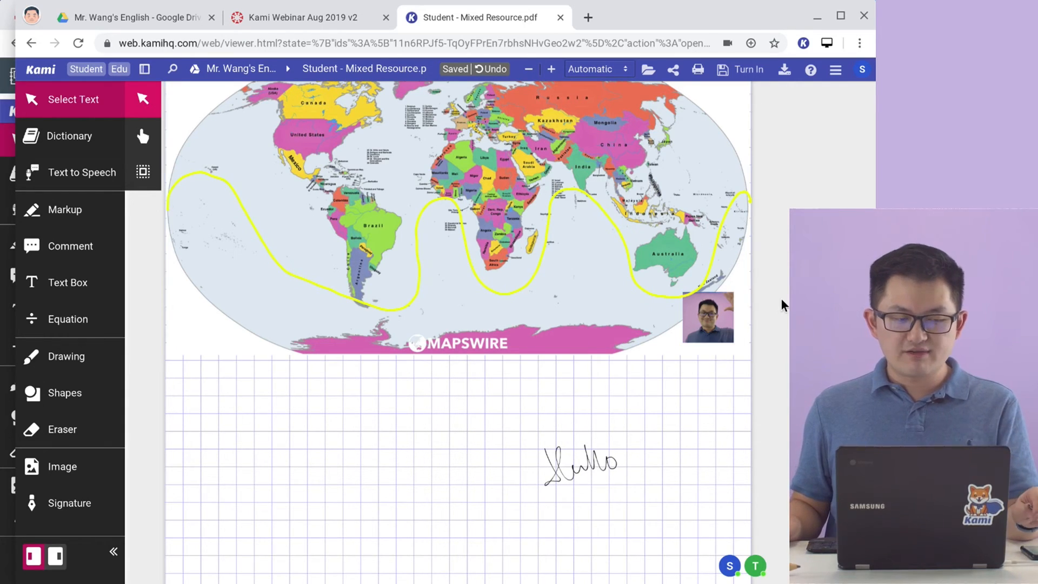
- Box-select the large equation, handwritten formula, scribble and line on the 6-5 Circles page, and move them together slightly up and right
click(143, 172)
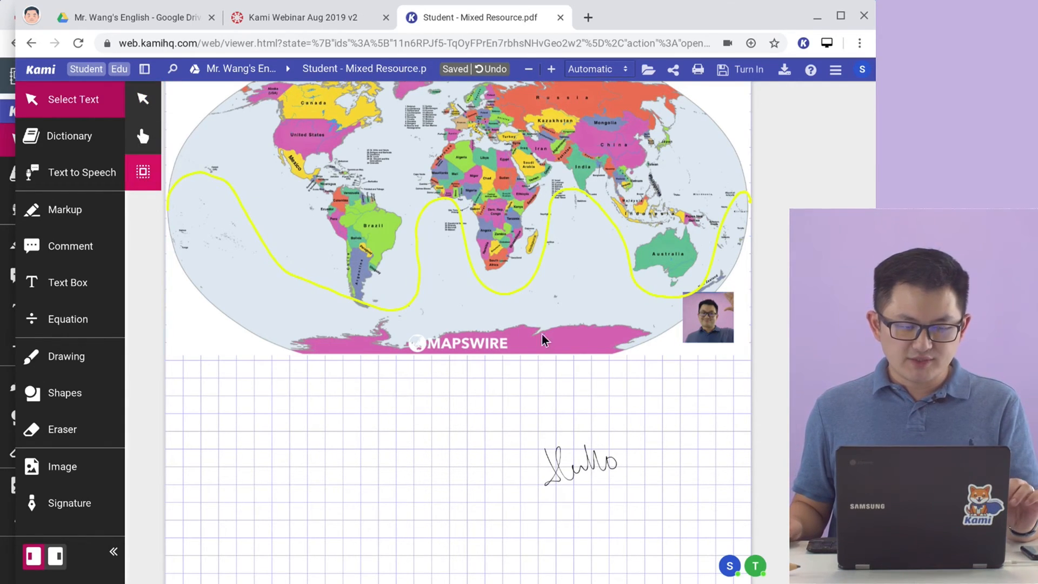
scroll(551, 344, down, 3)
scroll(551, 346, up, 10)
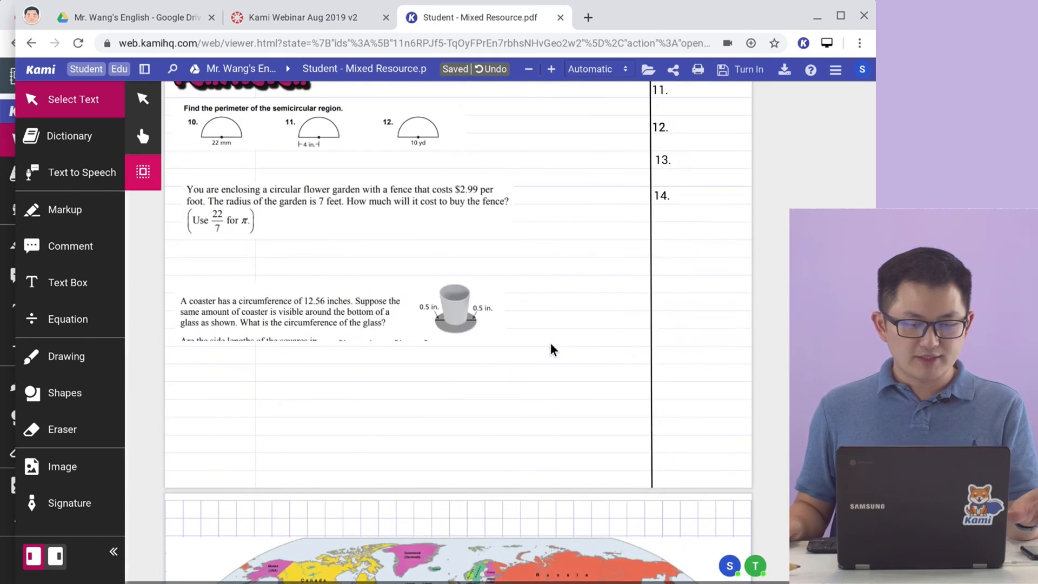
scroll(553, 373, up, 3)
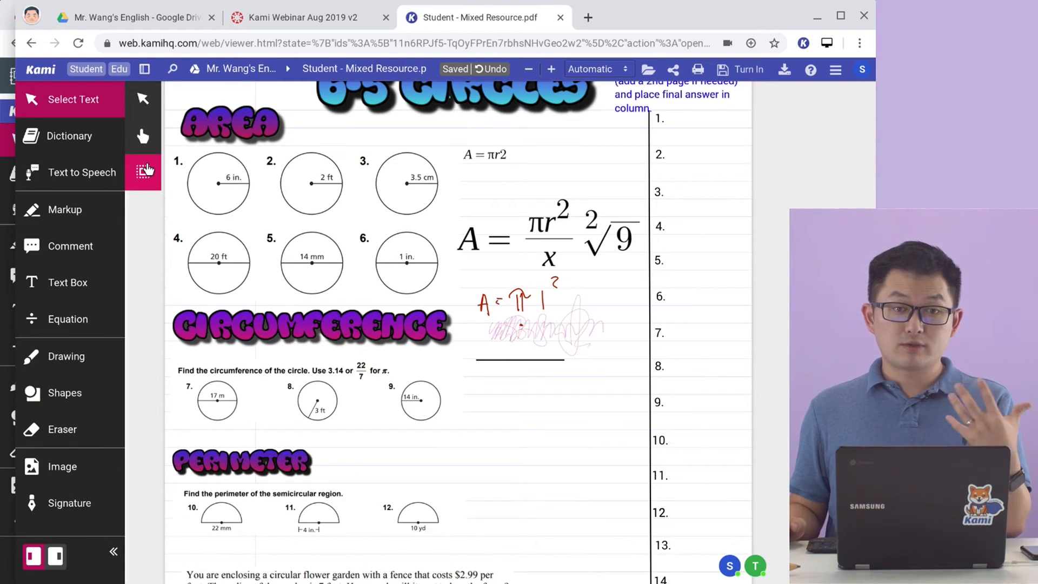
mouse_move(716, 427)
mouse_down()
mouse_move(595, 340)
mouse_move(471, 195)
mouse_up()
scroll(600, 422, down, 1)
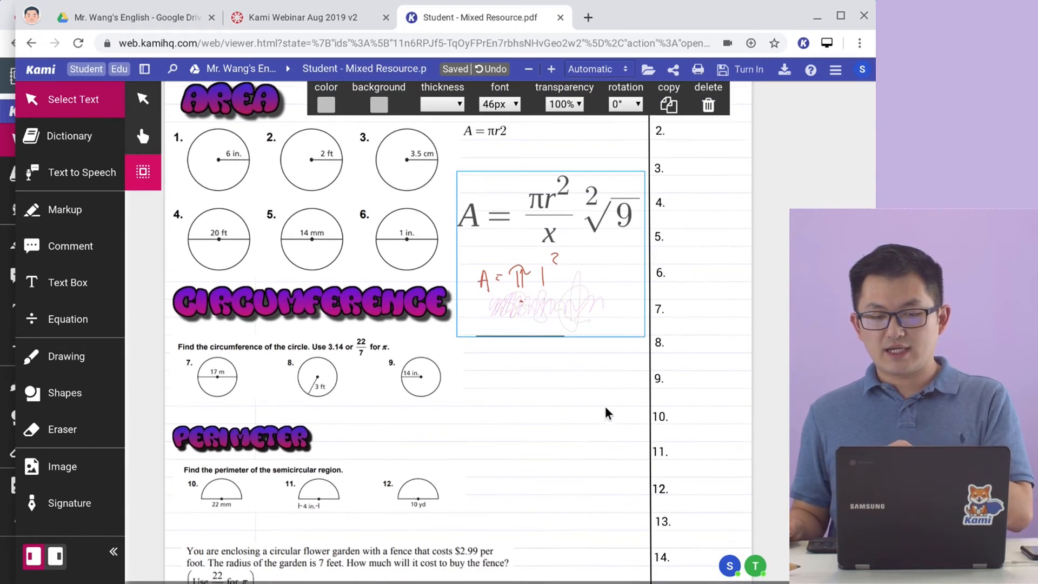
scroll(595, 393, up, 1)
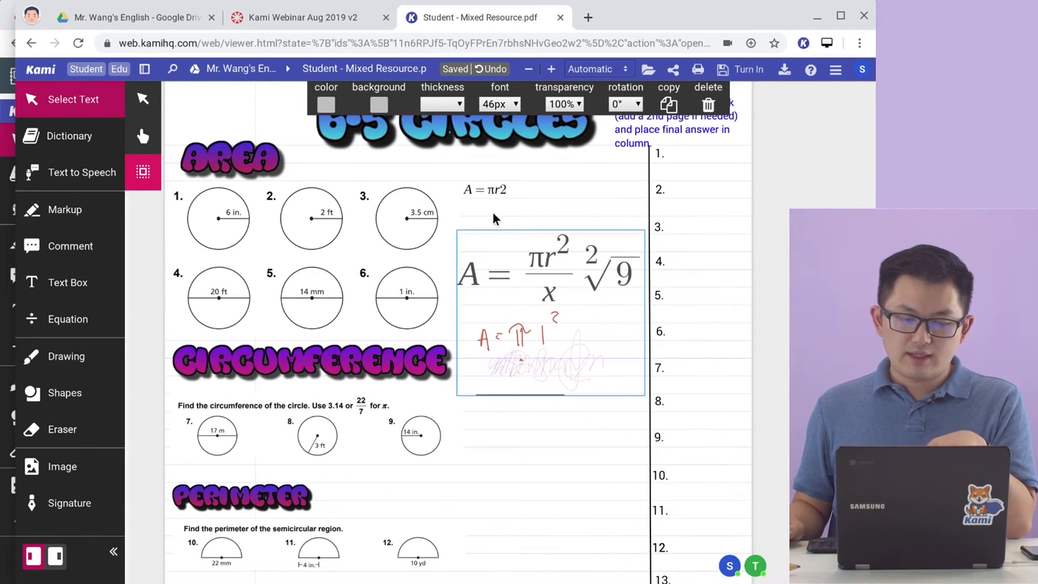
mouse_move(538, 292)
mouse_down()
mouse_move(598, 334)
mouse_move(543, 280)
mouse_up()
click(378, 105)
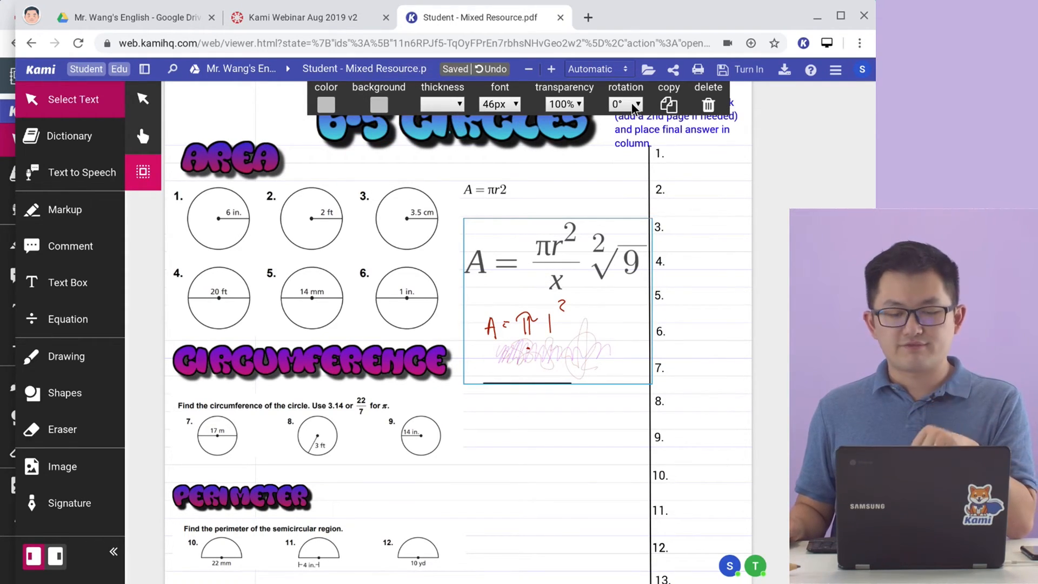
click(627, 191)
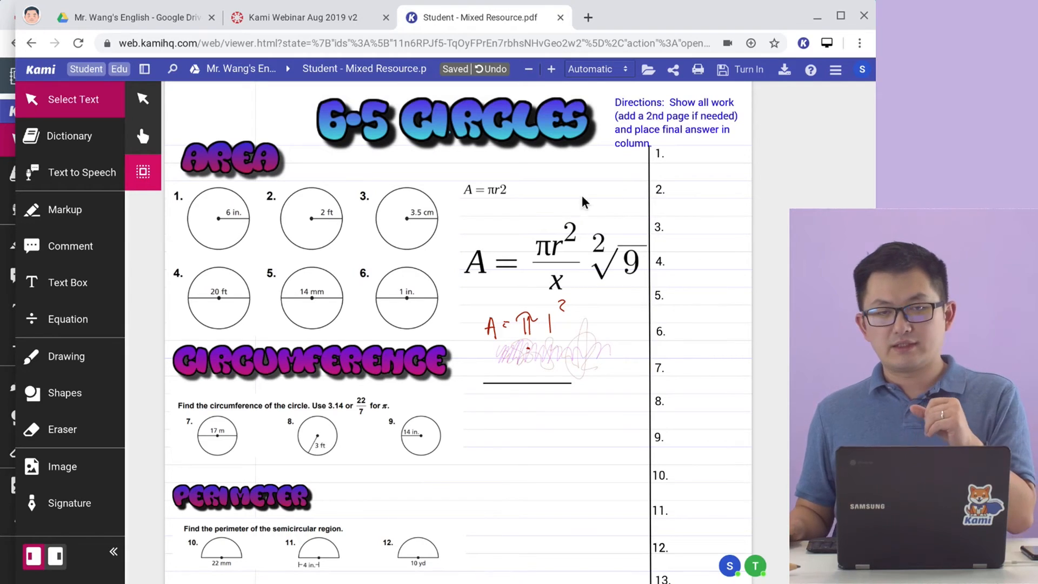
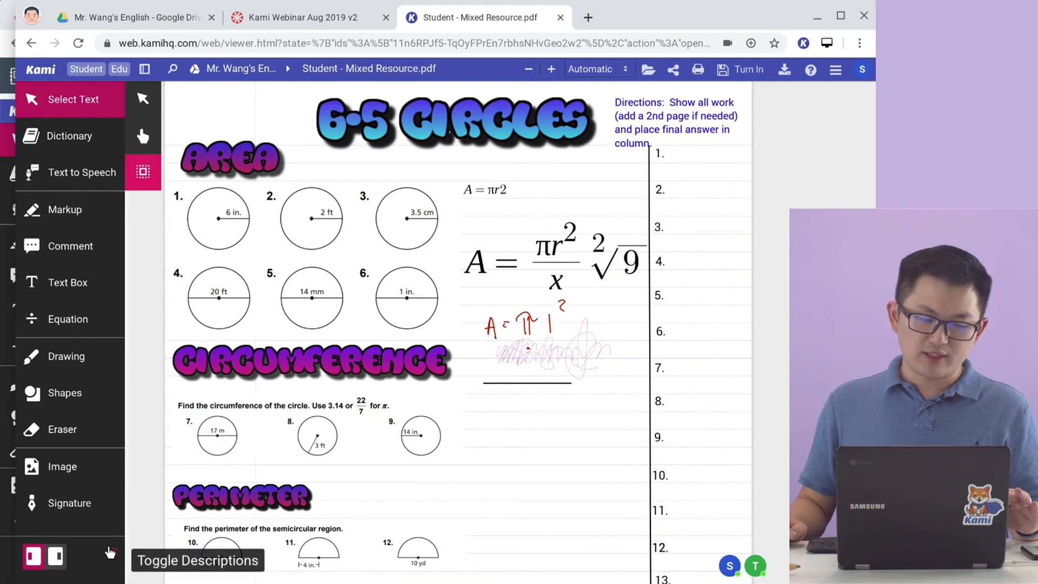
- Try the tool-description toggle and dock the toolbar on the opposite side of the document and back
click(113, 551)
click(43, 551)
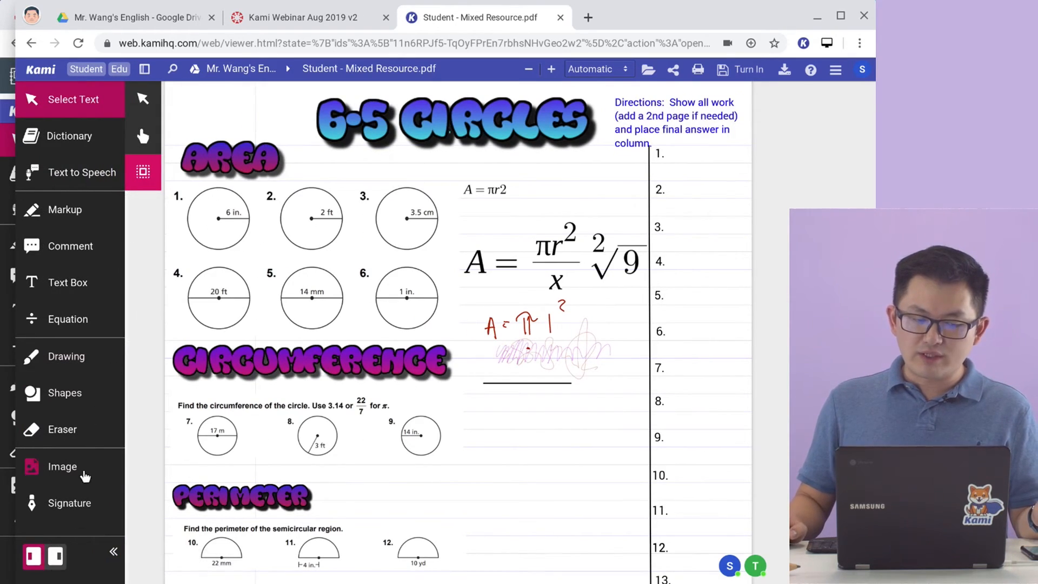
click(57, 556)
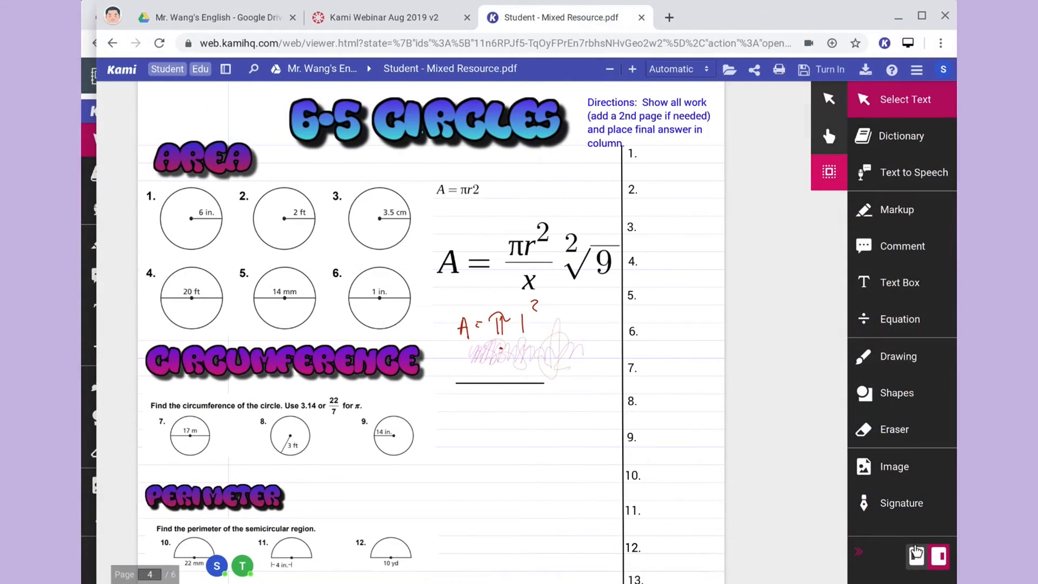
click(916, 555)
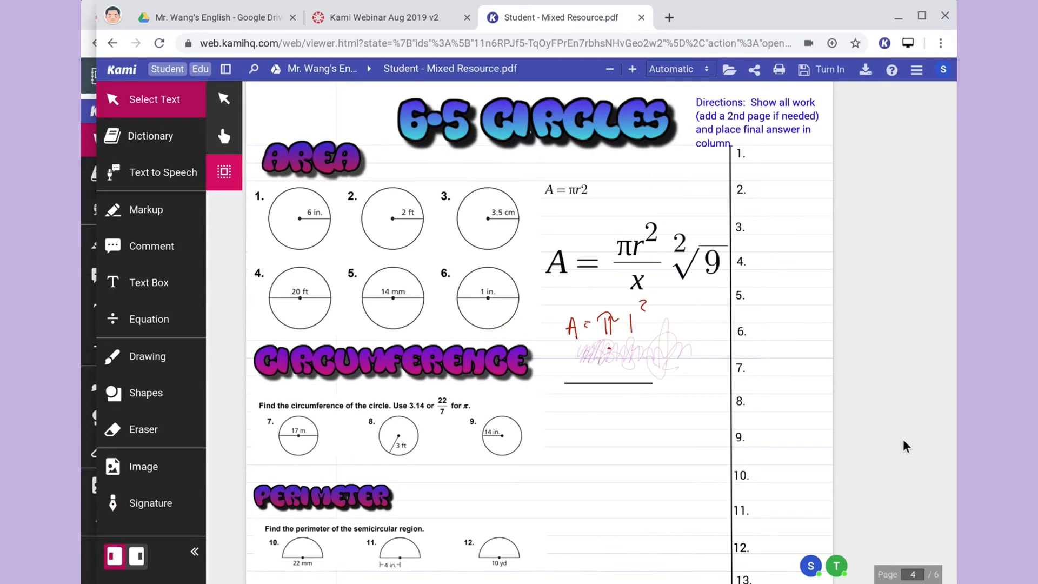
- Turn in Student - Mixed Resource.pdf for the Kami Webinar Aug 2019 v2 assignment
click(830, 70)
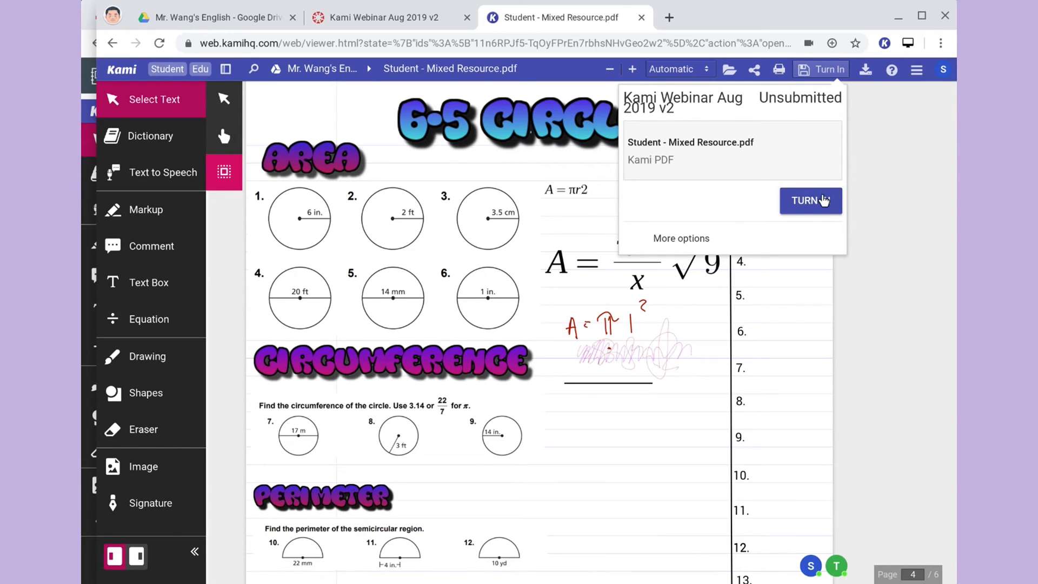
click(823, 201)
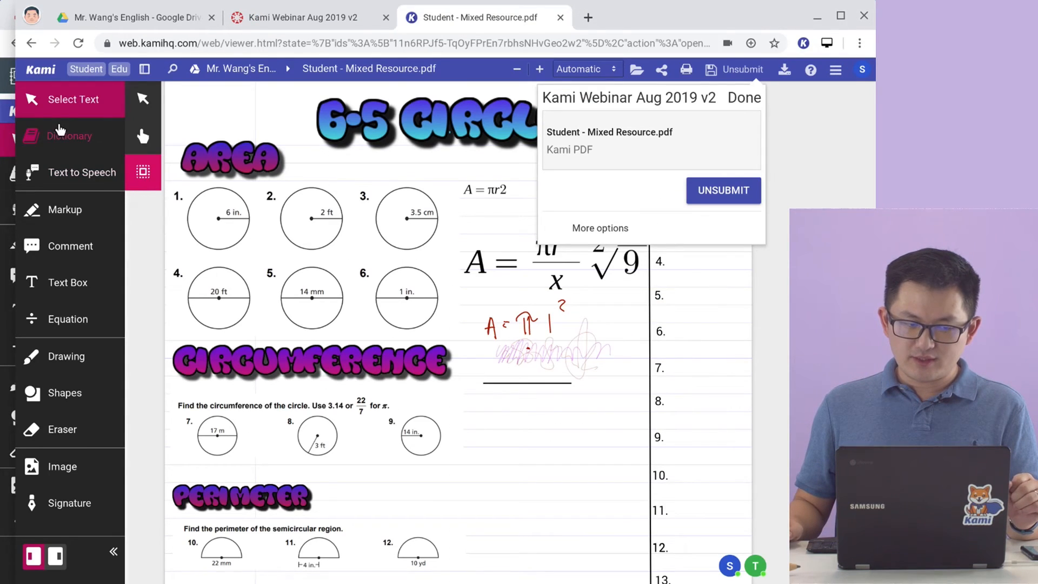
- Try to box-highlight an area of the turned-in 6-5 Circles page with the Markup tool, and dismiss the unsubmit dialog
click(65, 134)
click(89, 217)
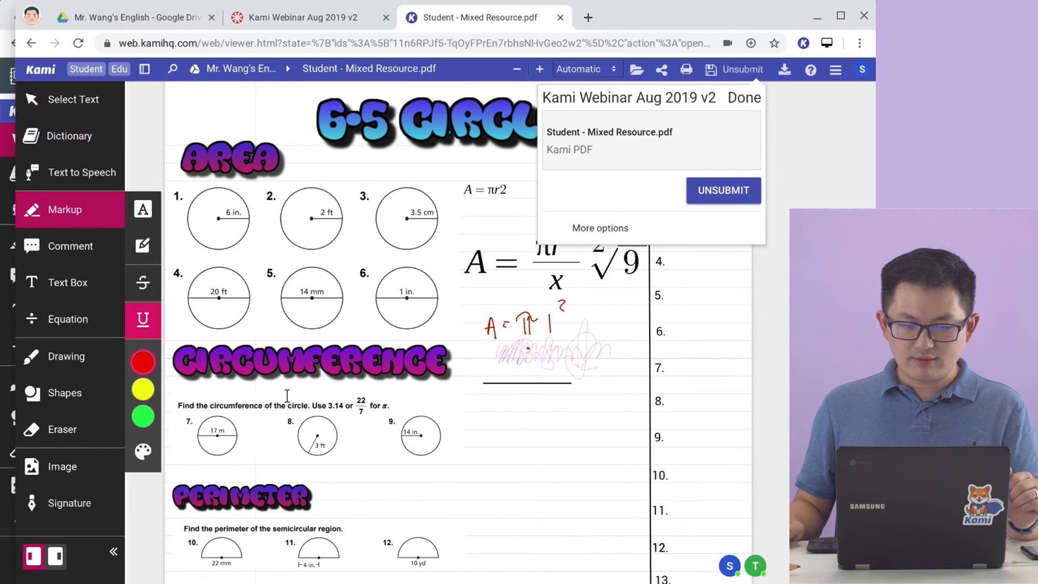
click(143, 245)
drag(478, 389, 639, 498)
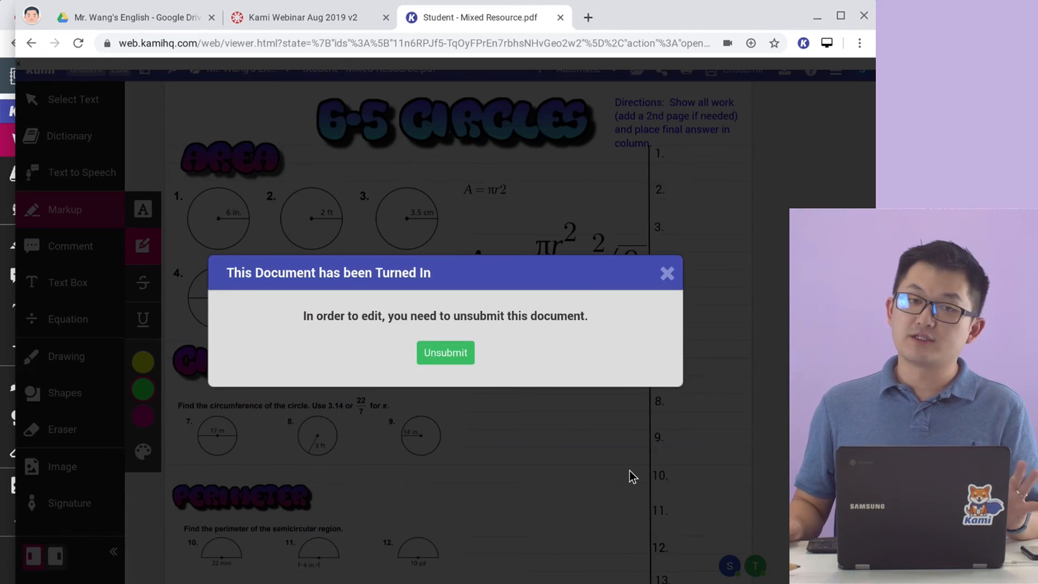
click(669, 269)
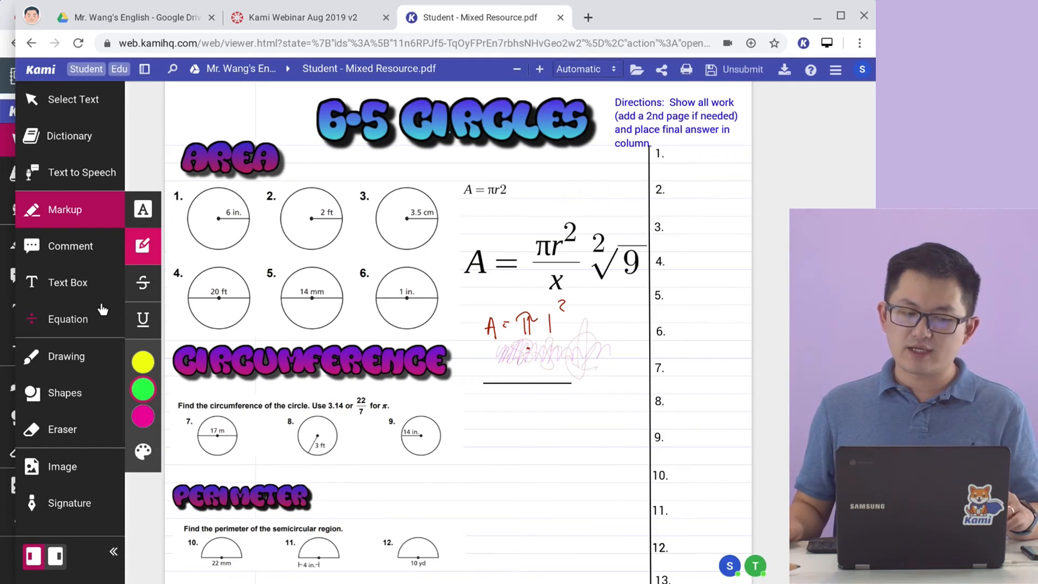
- Switch to the teacher's Canvas SpeedGrader window, reload the student's submission and widen the Kami document pane
click(3, 347)
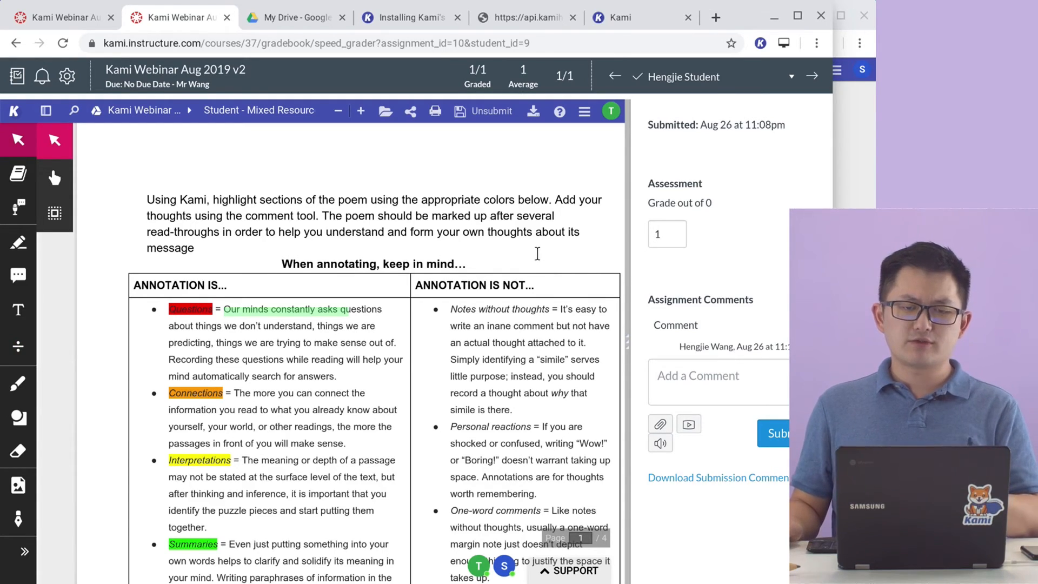
click(64, 43)
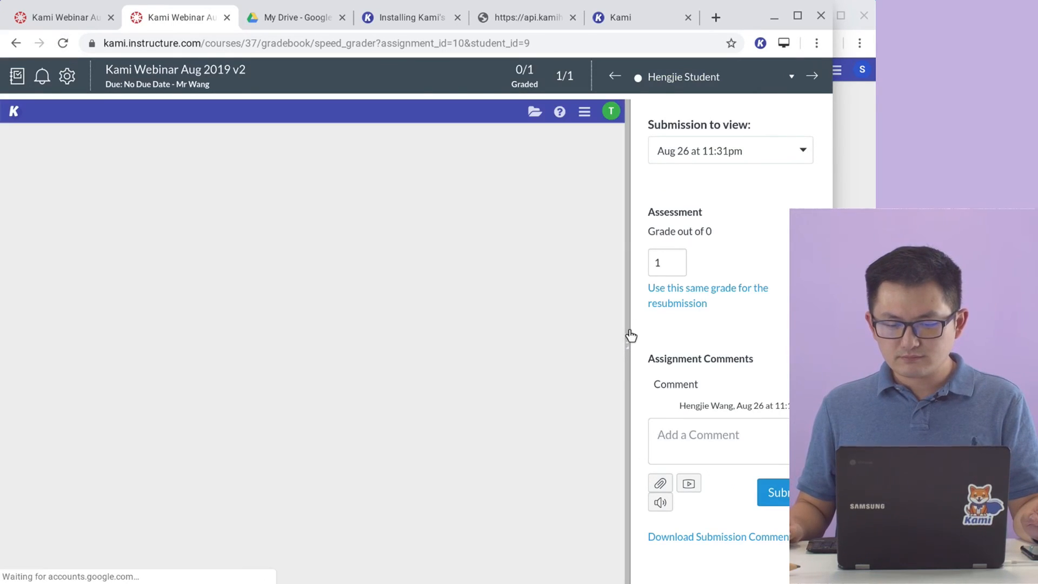
drag(631, 344, 699, 338)
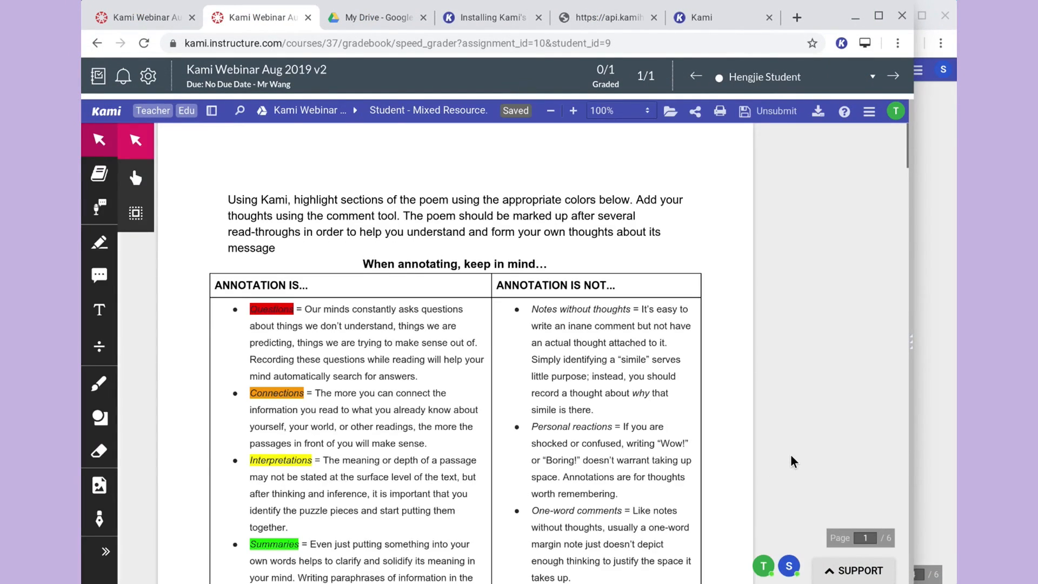
- Review the student's annotations on "The Scarlet Ibis" and reply "A+" to the screen-recording comment as the teacher
scroll(793, 461, down, 10)
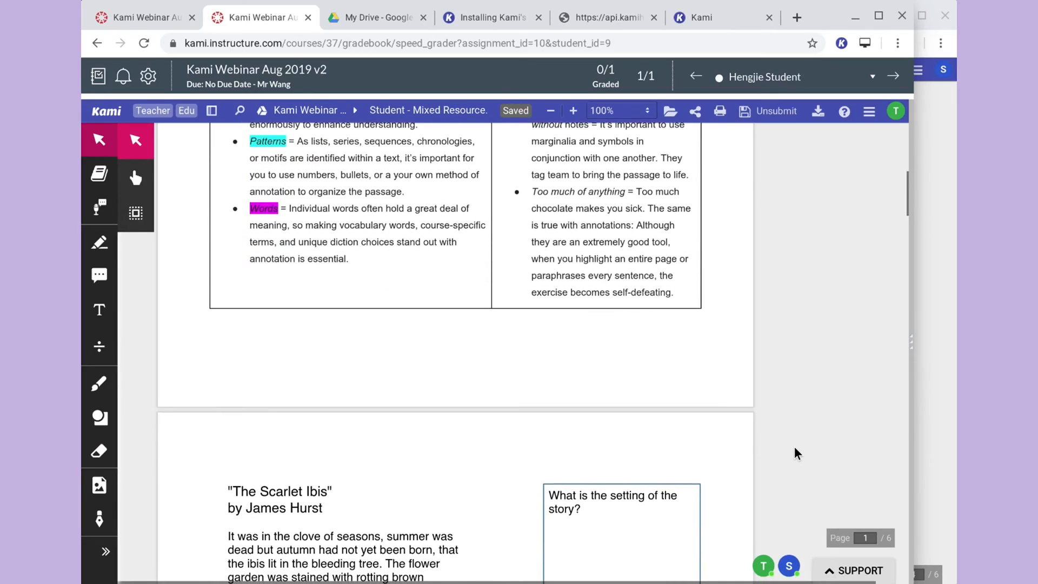
scroll(793, 454, down, 6)
scroll(793, 453, up, 5)
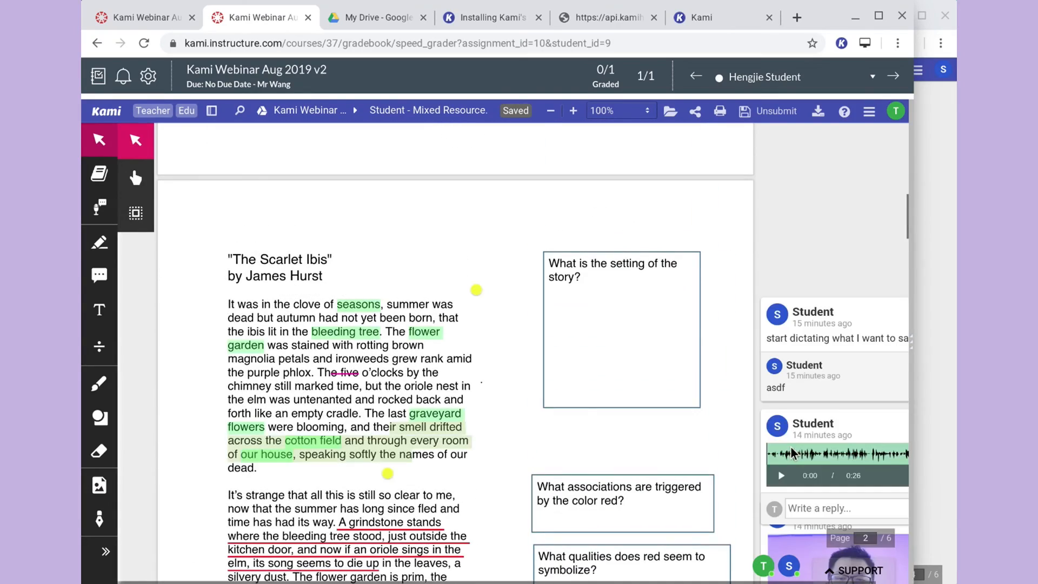
scroll(793, 453, down, 2)
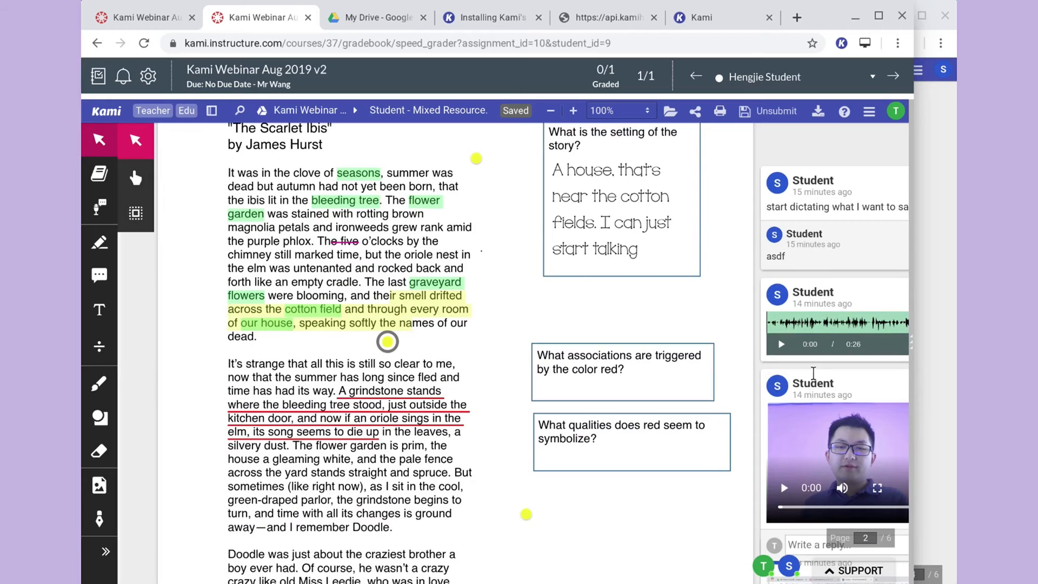
scroll(819, 378, down, 6)
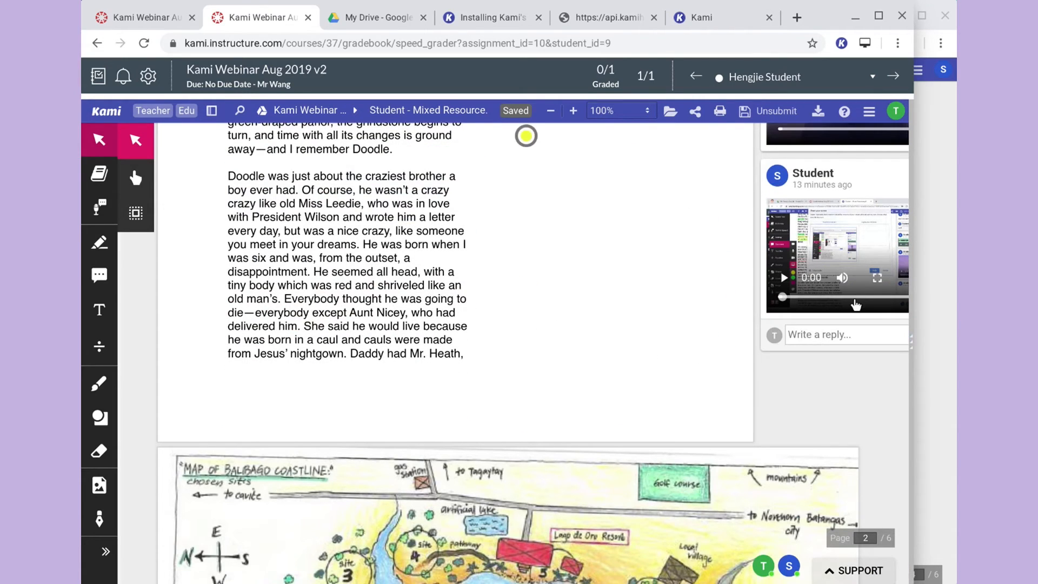
click(857, 336)
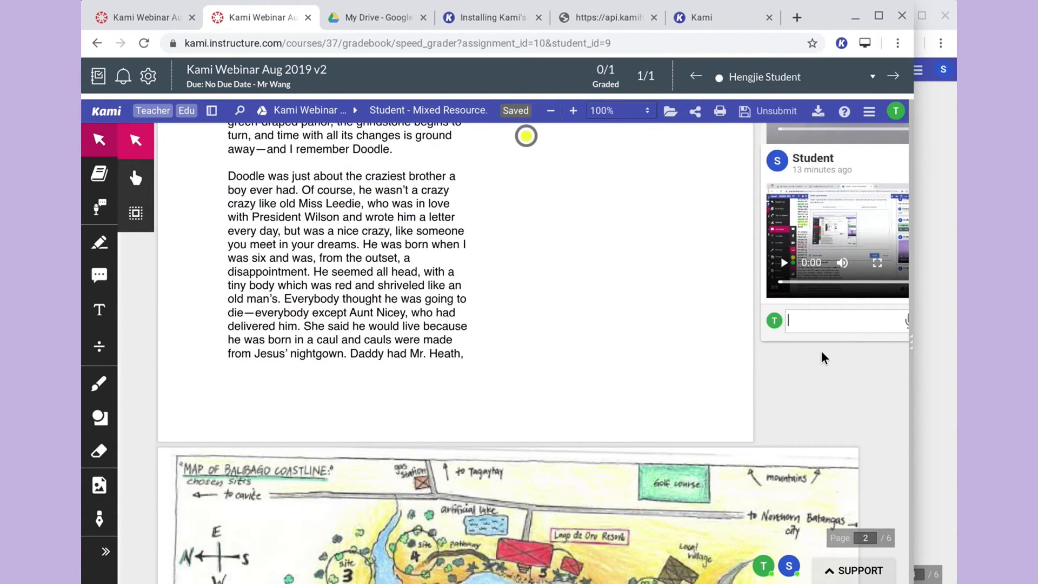
key(Return)
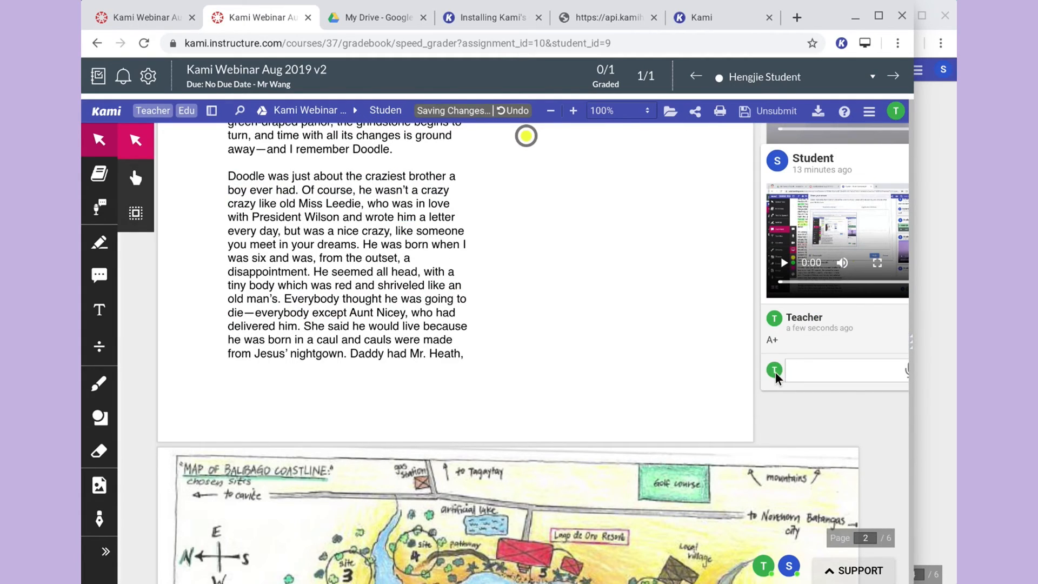
- Review the student's work on the 6-5 Circles and world map pages, and decline text recognition for the scanned PDF
scroll(799, 371, down, 15)
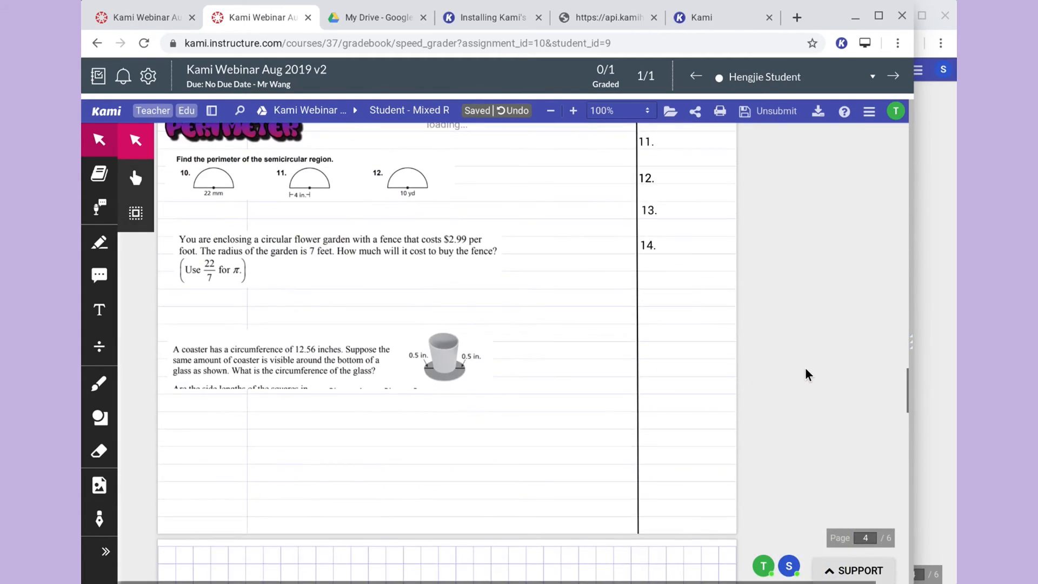
scroll(806, 372, up, 8)
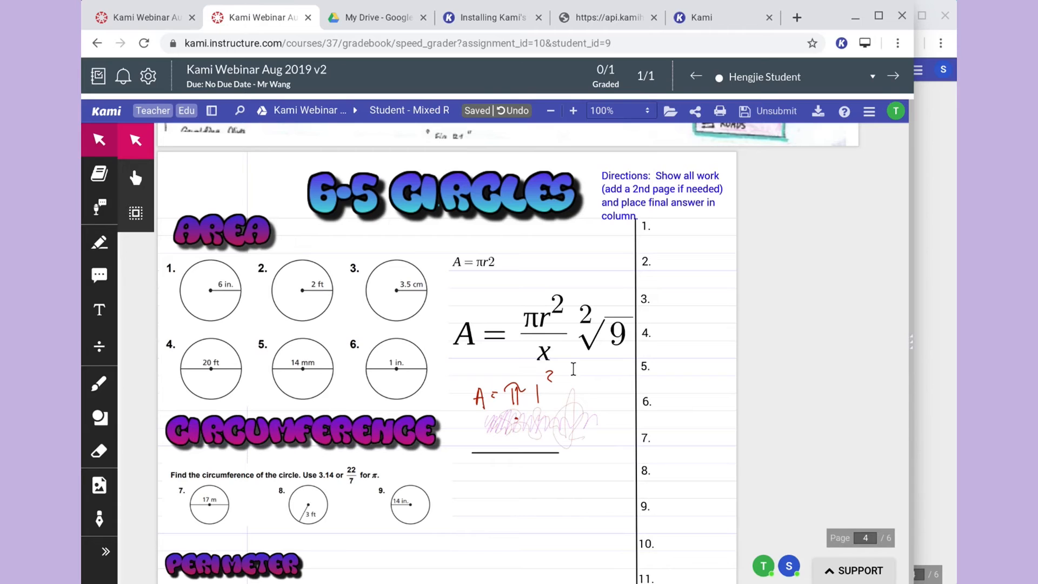
scroll(573, 369, down, 10)
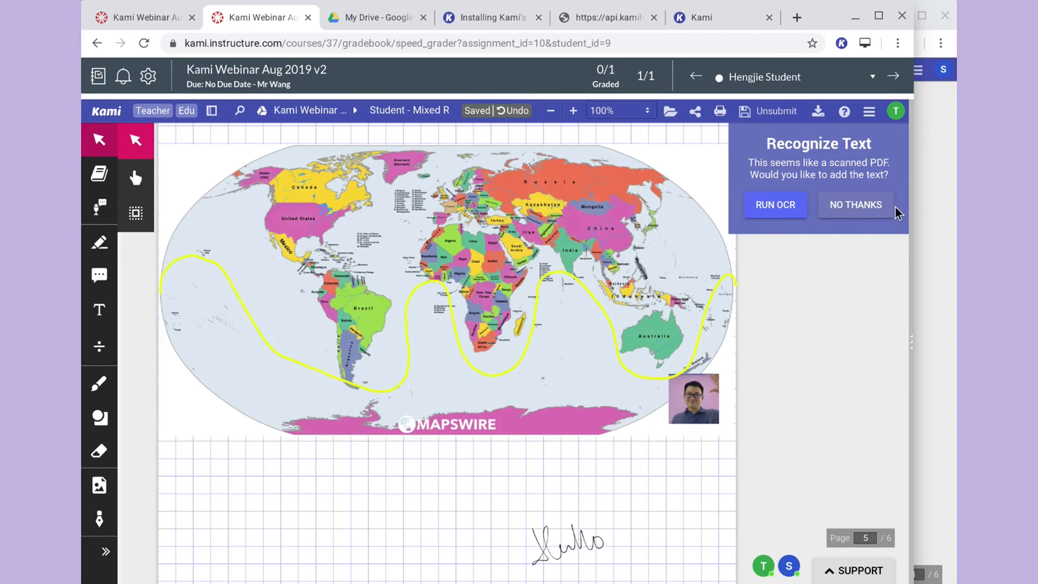
click(881, 205)
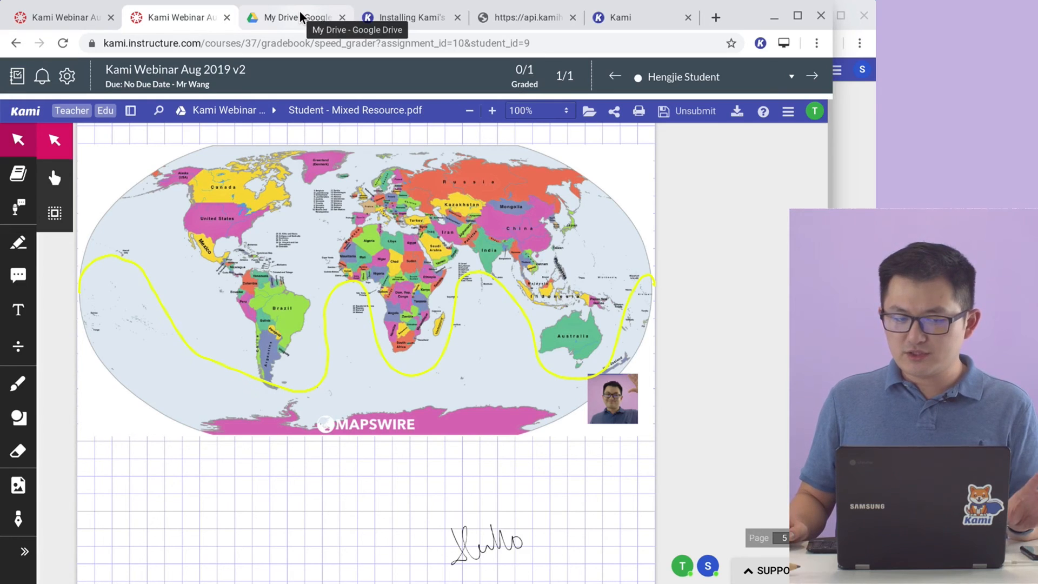
- Switch to the teacher's Google Drive and open the Kami Webinar Aug 2019 v2 folder inside Kami's English class folder
click(301, 16)
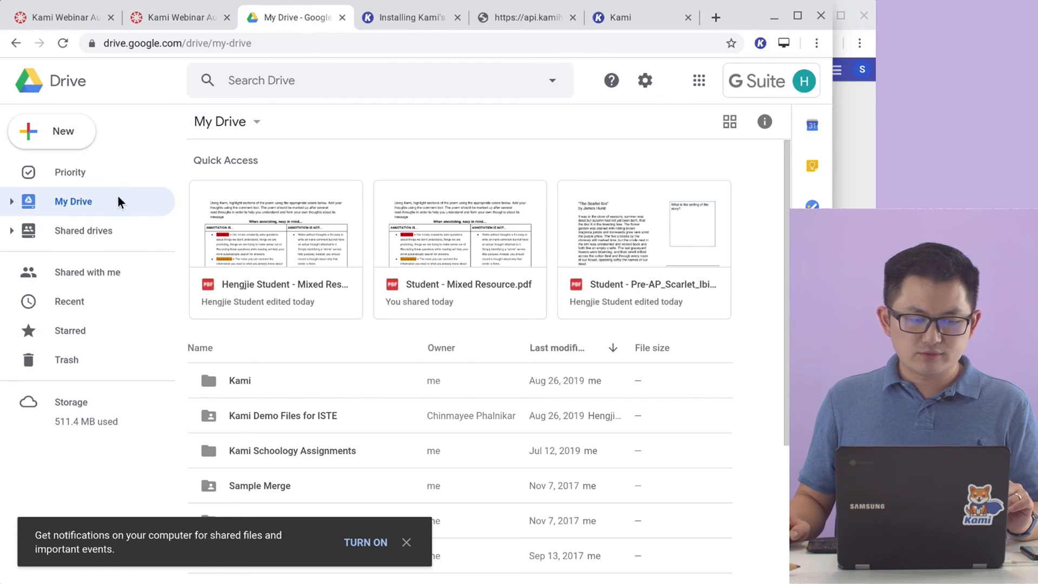
click(249, 384)
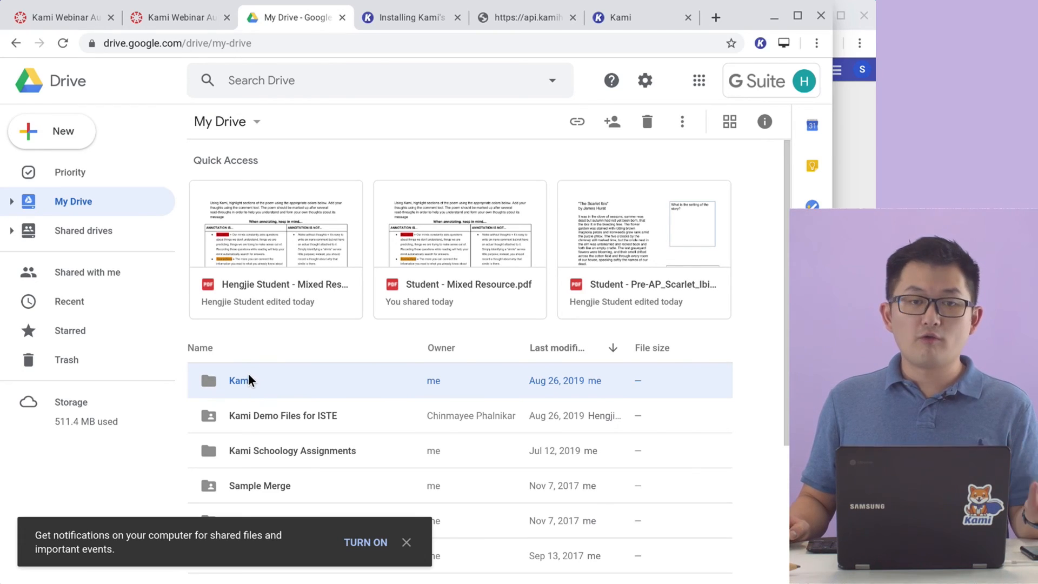
double_click(254, 375)
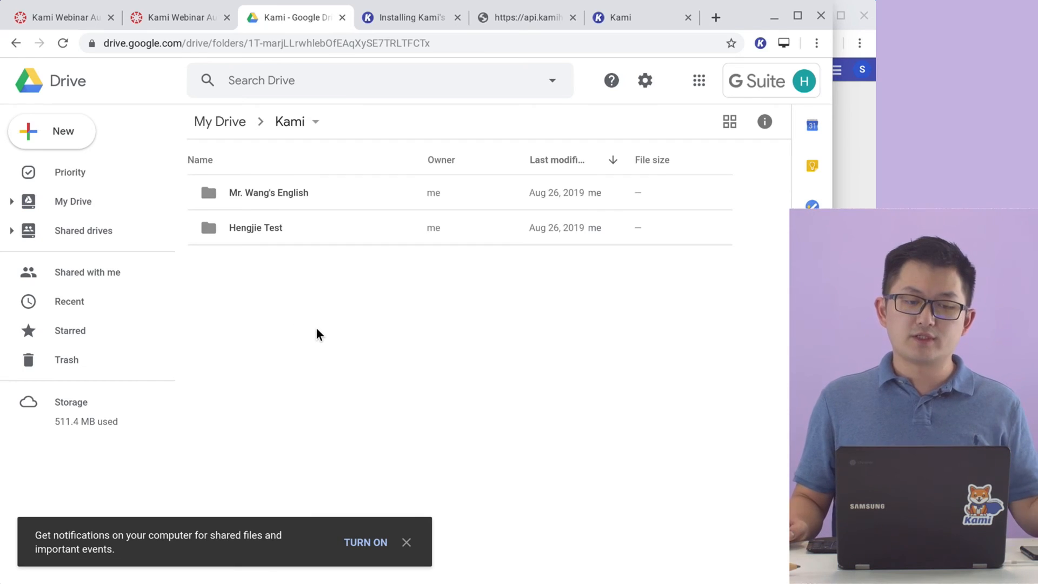
click(322, 199)
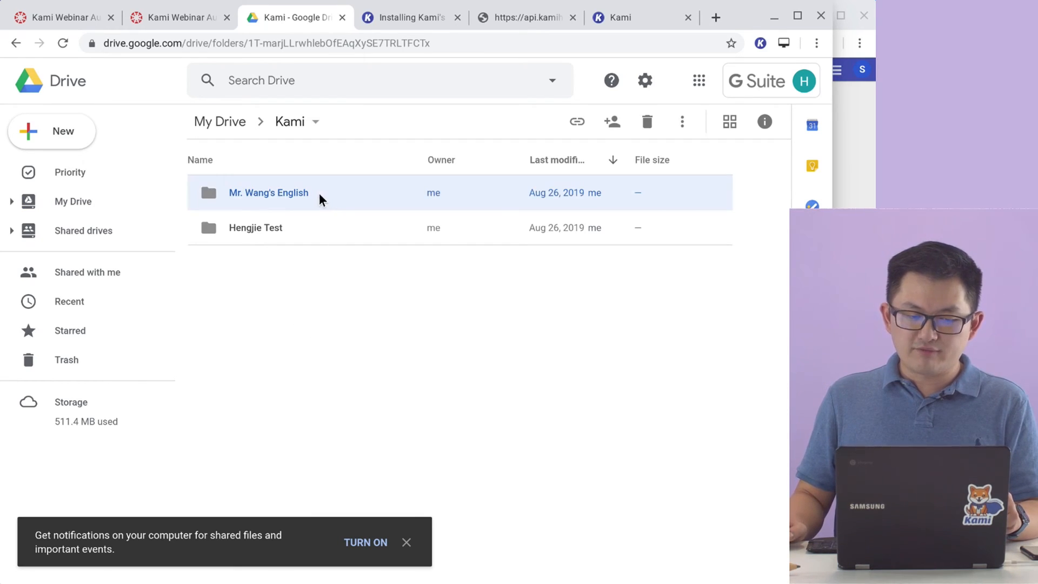
double_click(244, 192)
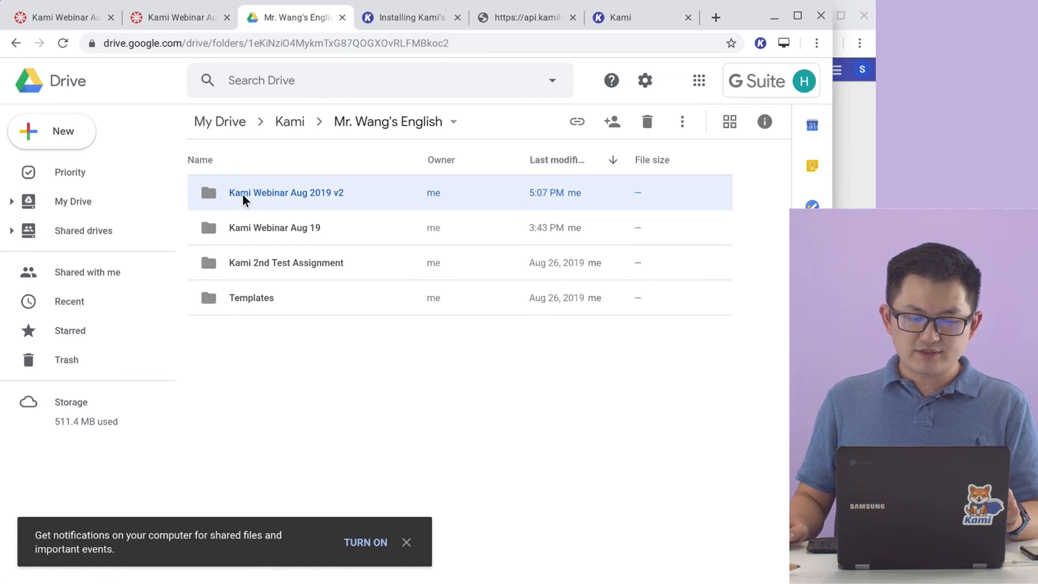
double_click(342, 194)
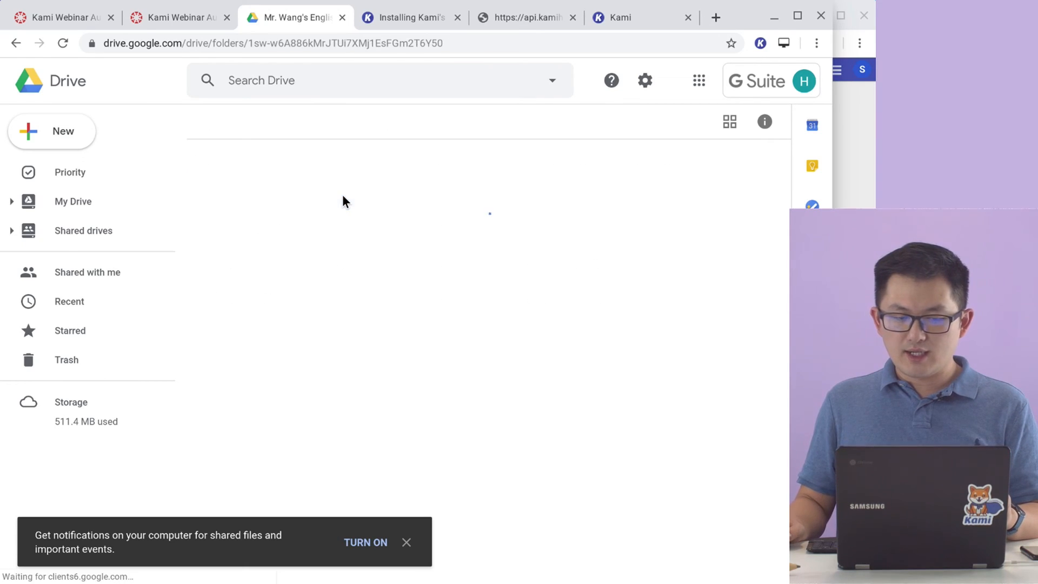
click(335, 181)
click(379, 277)
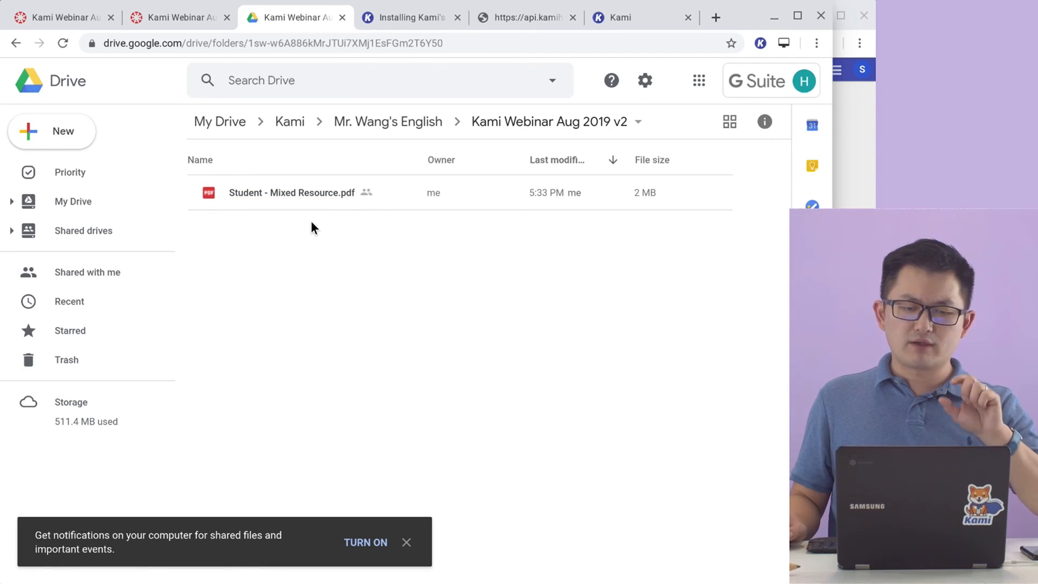
- Check the student's access in the sharing settings of Student - Mixed Resource.pdf, and close the settings without changes
right_click(325, 183)
click(402, 255)
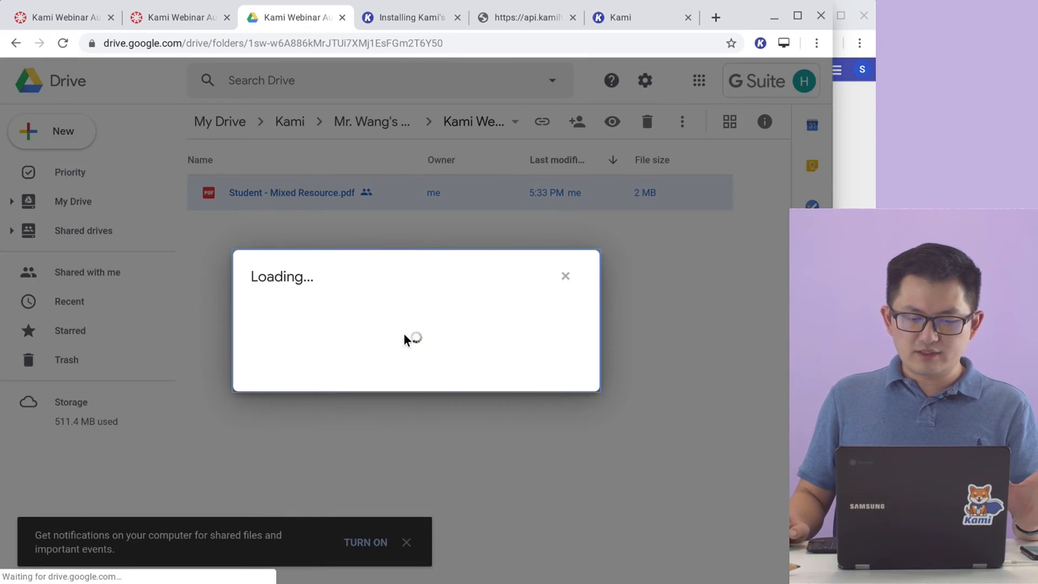
click(307, 342)
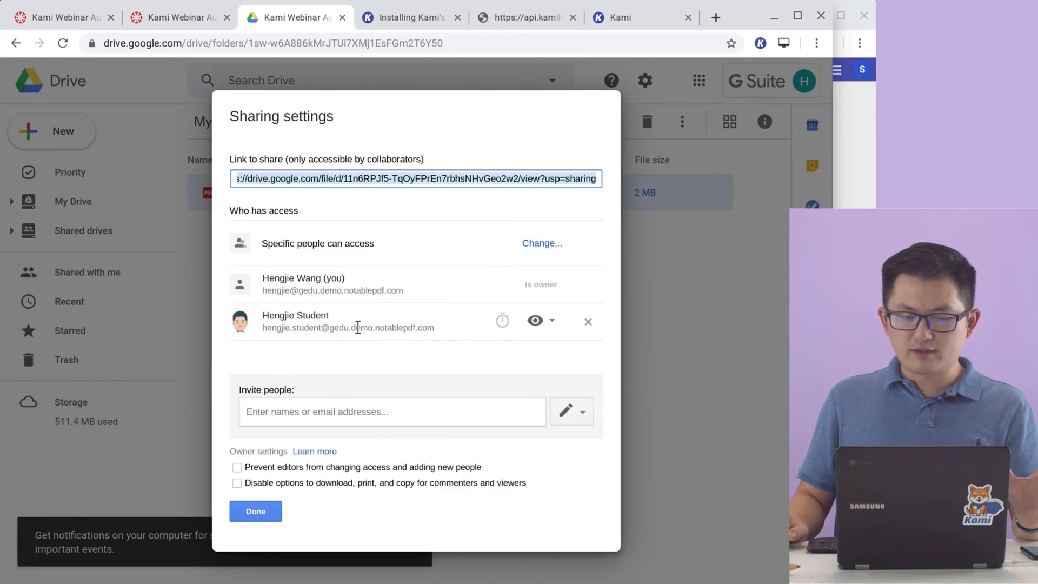
triple_click(372, 293)
click(373, 293)
double_click(403, 331)
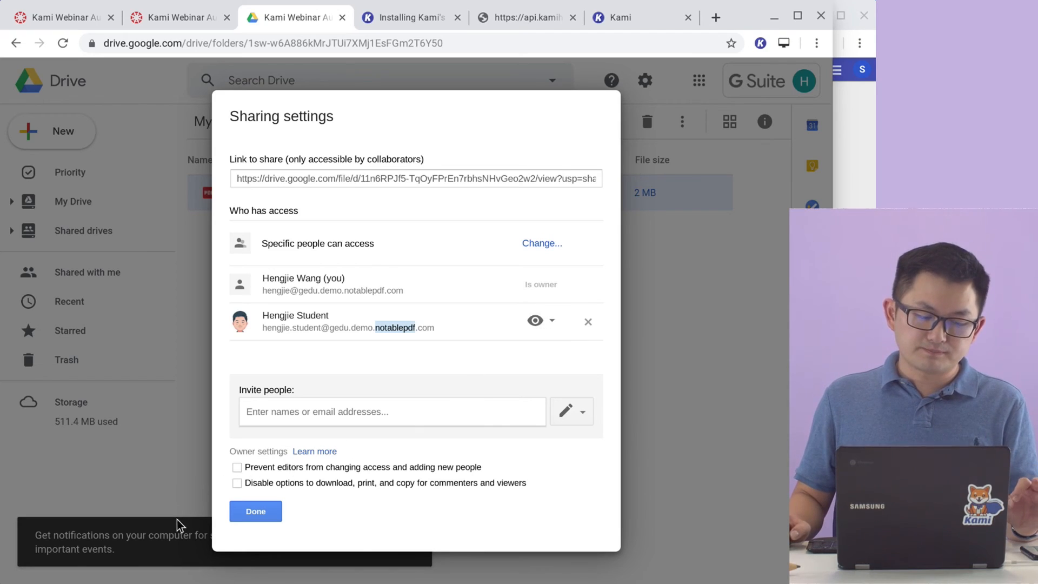
click(256, 514)
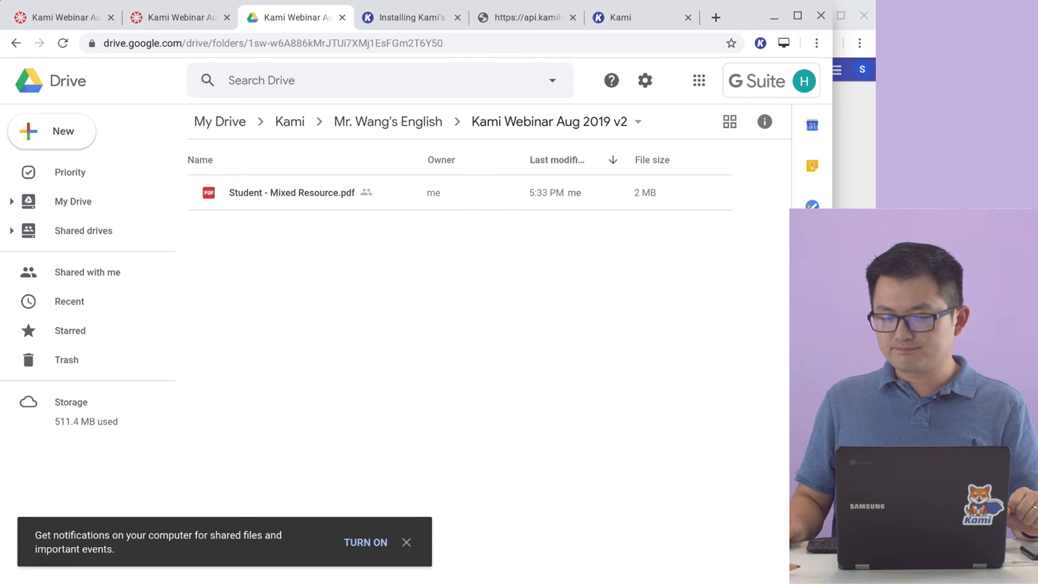
- Examine which apps can open Student - Mixed Resource.pdf in the teacher's Drive, and switch to the student's browser window
right_click(479, 194)
mouse_move(549, 221)
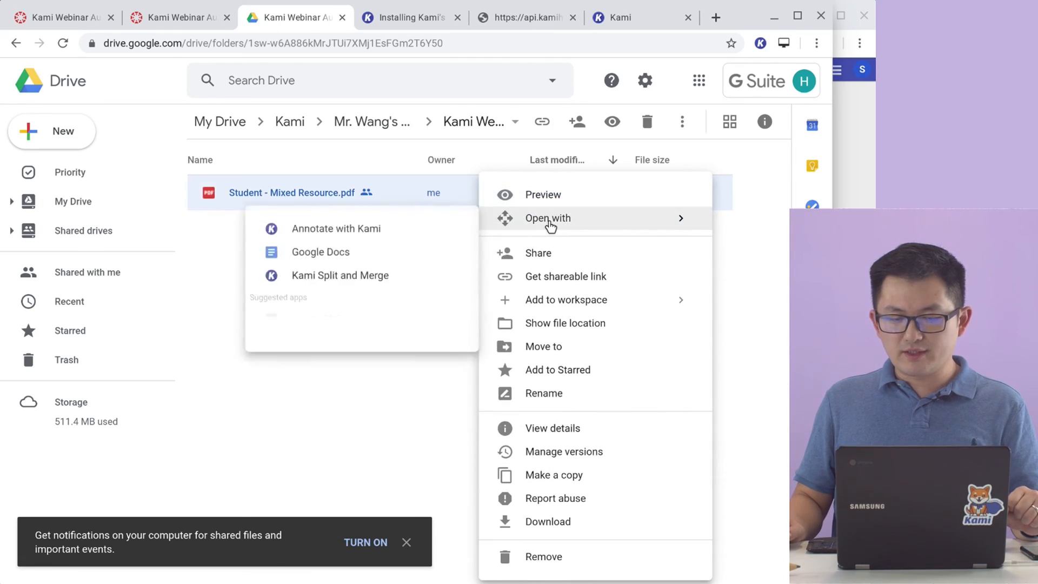
click(743, 269)
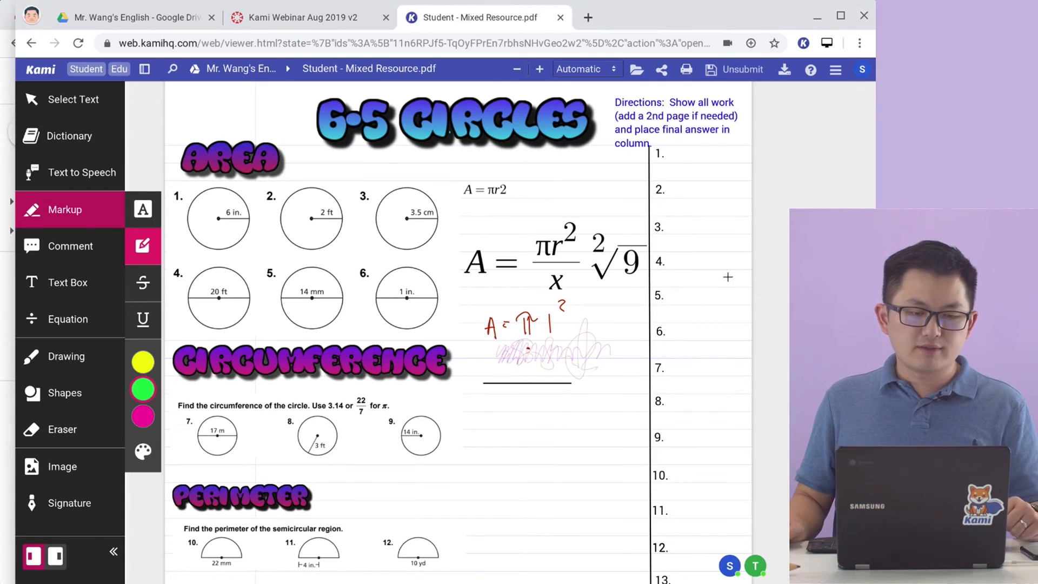
- In the student's Google Drive, reopen the English class folder from the Kami folder and sort its files by last modified
click(161, 16)
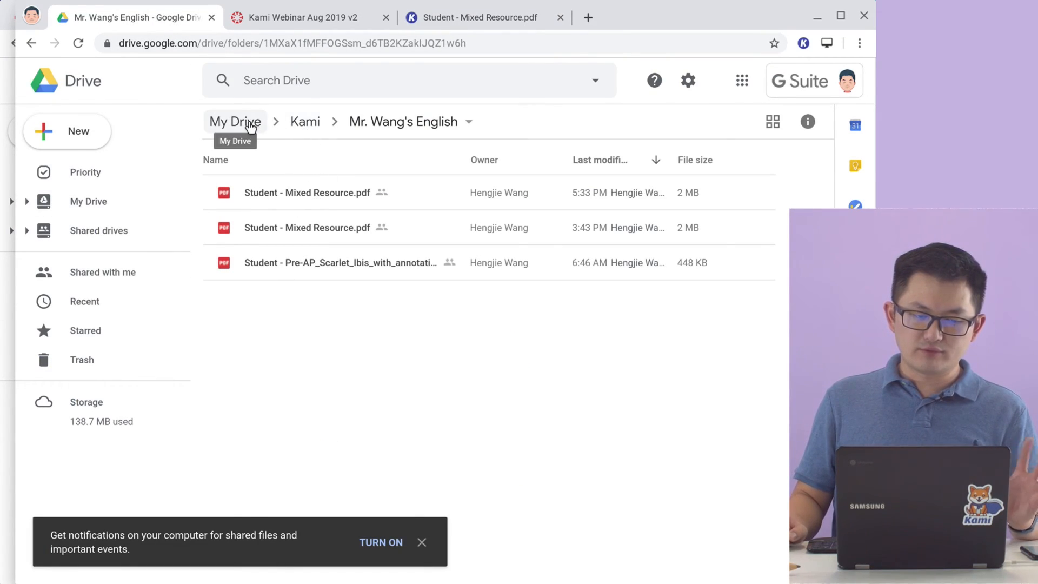
click(296, 130)
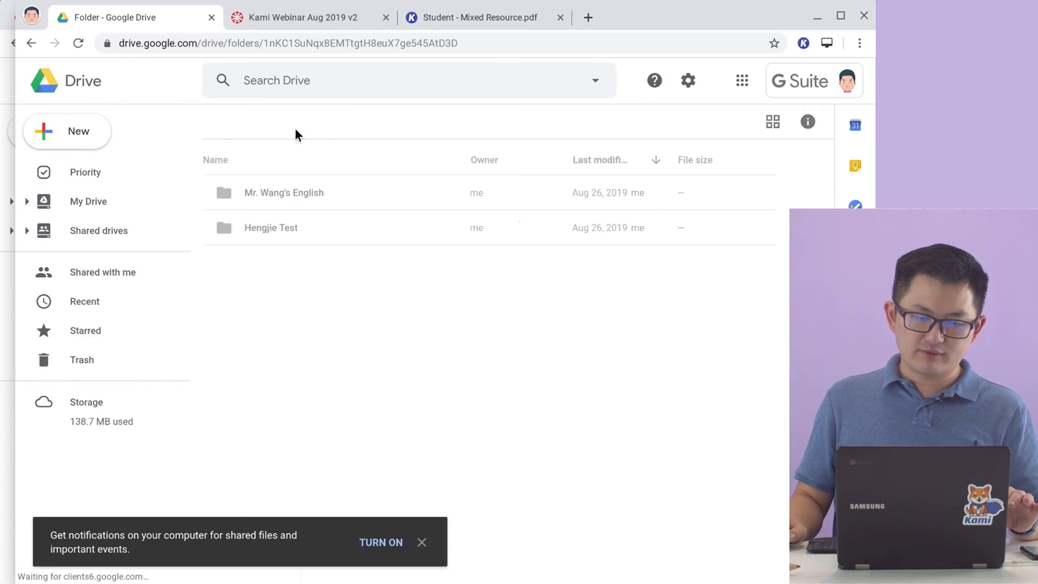
double_click(287, 201)
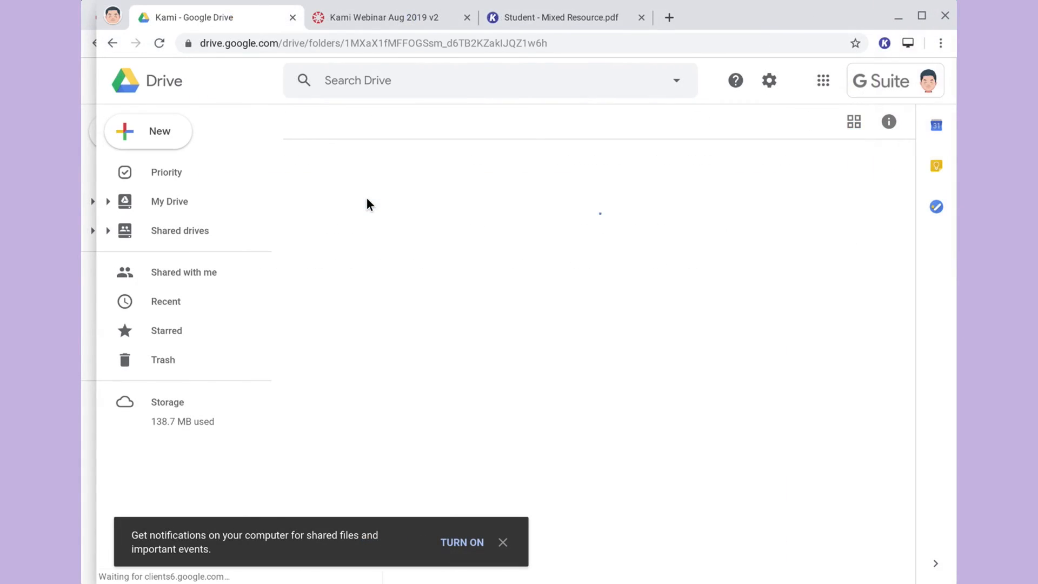
drag(476, 384, 472, 327)
click(488, 172)
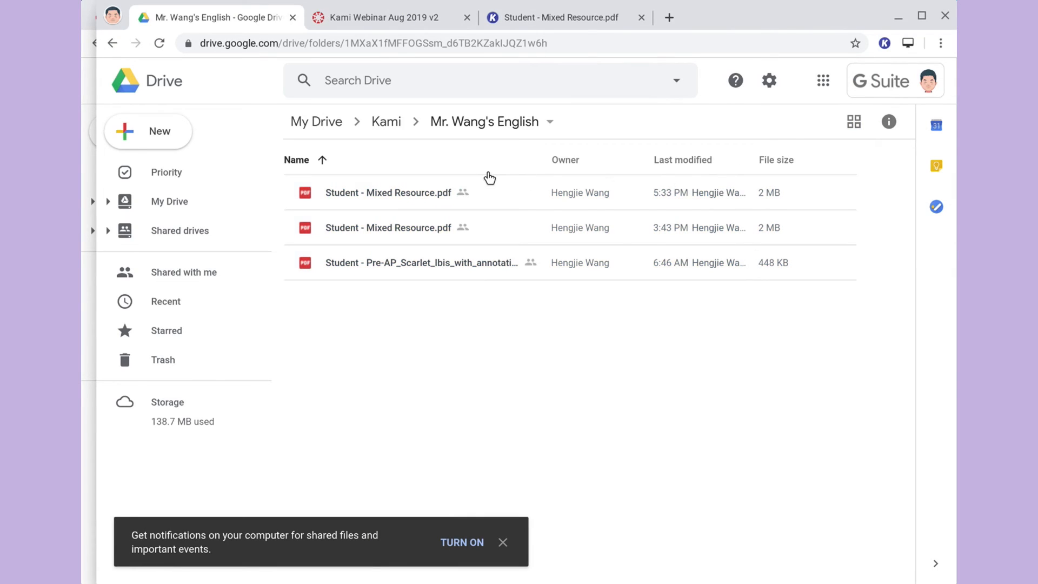
click(675, 162)
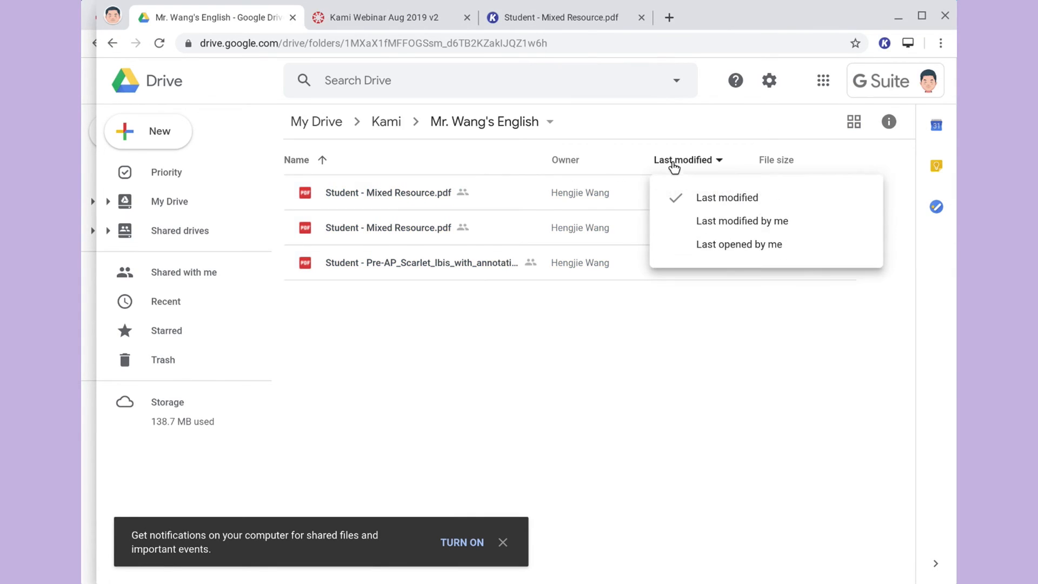
click(701, 205)
- Open the most recently modified Student - Mixed Resource.pdf using Annotate with Kami, and close that duplicate document to return to the original
click(469, 201)
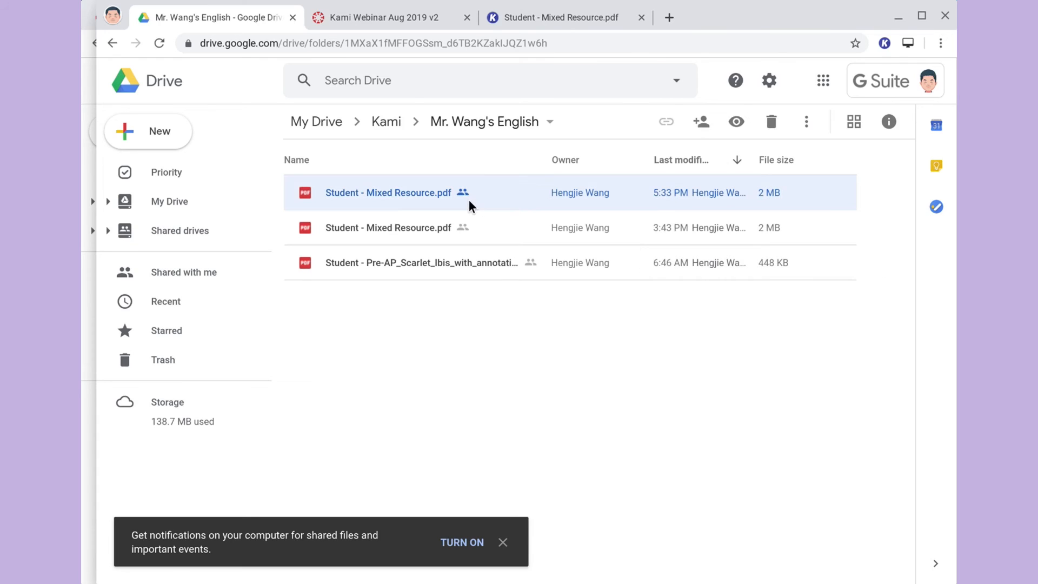
right_click(400, 193)
click(401, 193)
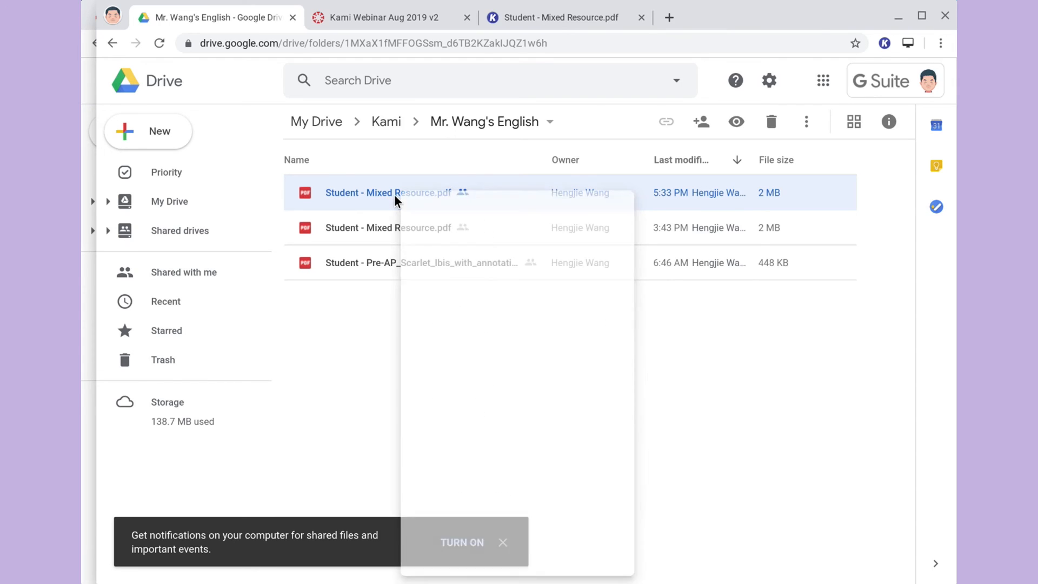
right_click(459, 198)
mouse_move(665, 244)
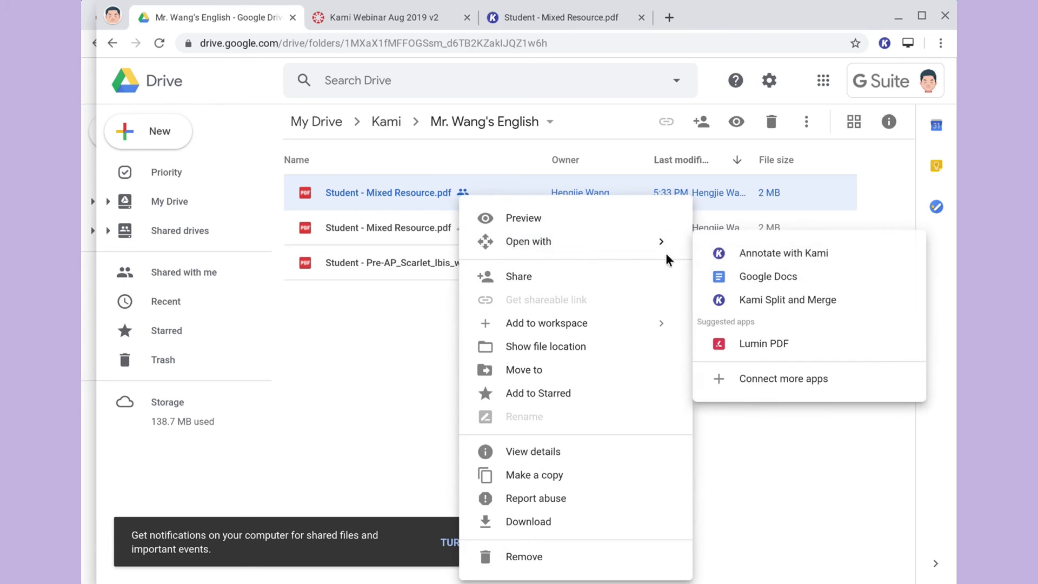
click(743, 254)
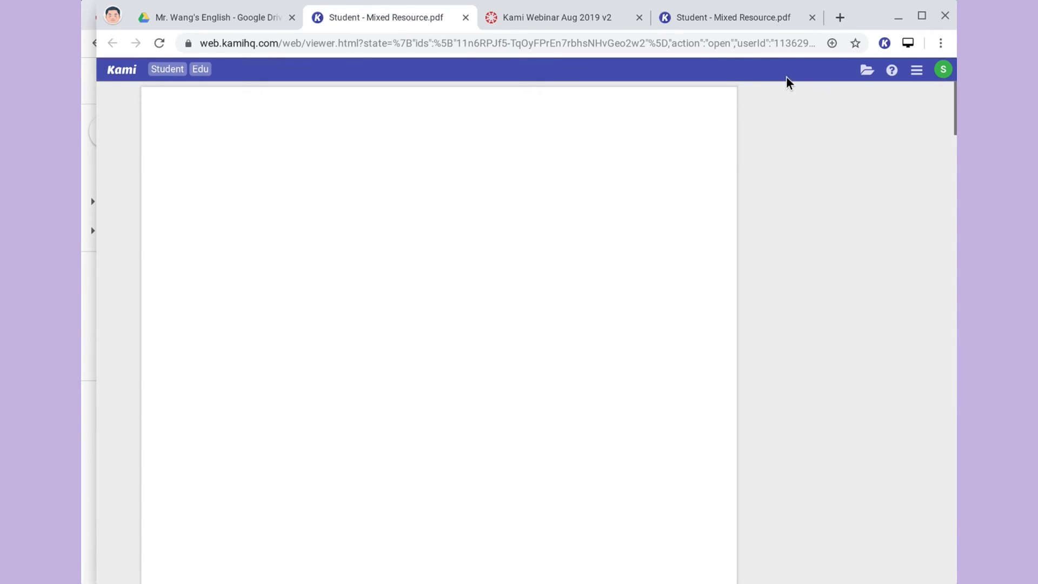
click(819, 76)
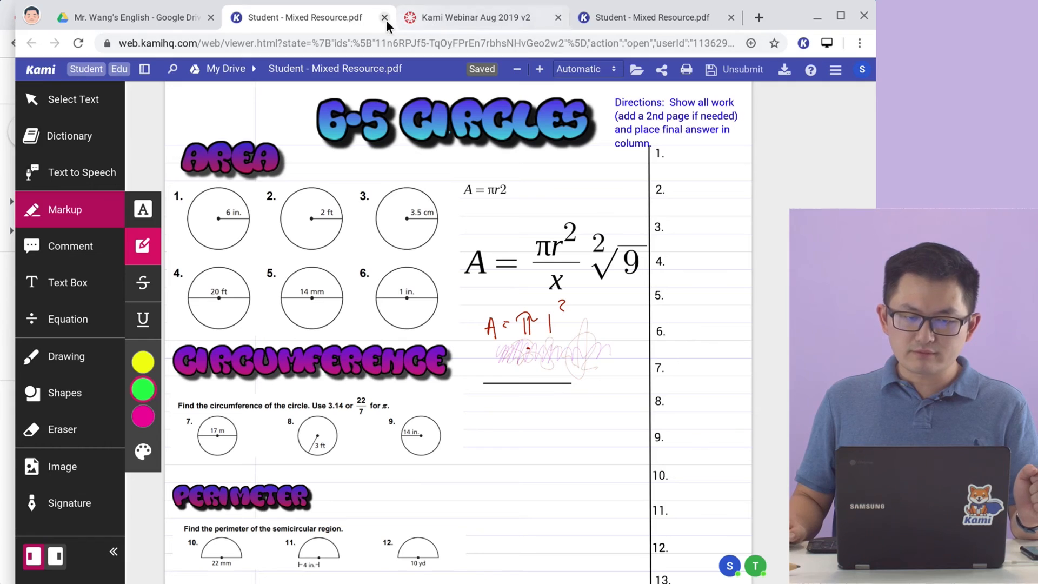
click(384, 17)
click(421, 26)
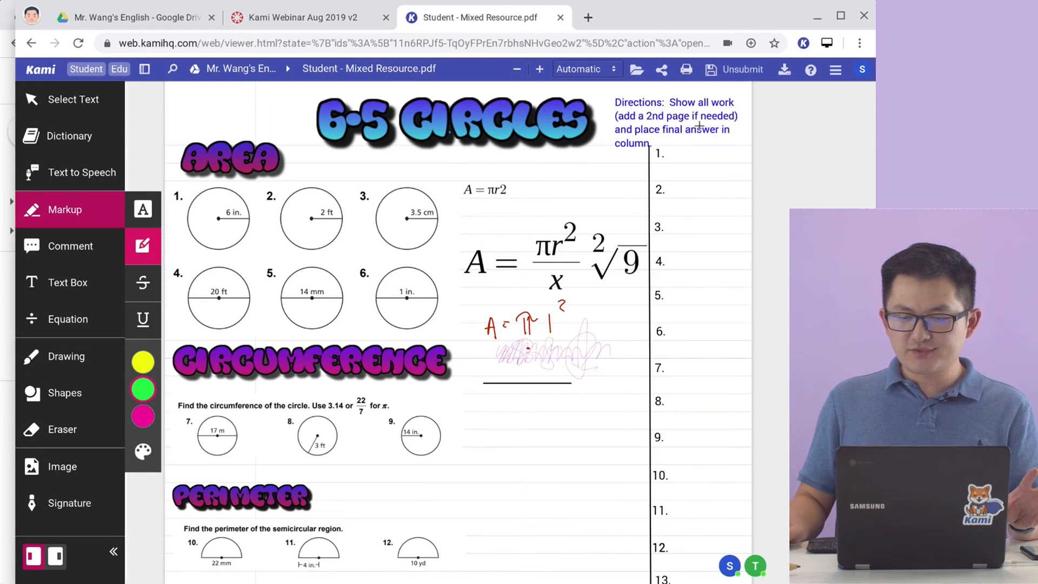
- Export only the annotations of Student - Mixed Resource.pdf to the computer, and close the export dialog
click(786, 67)
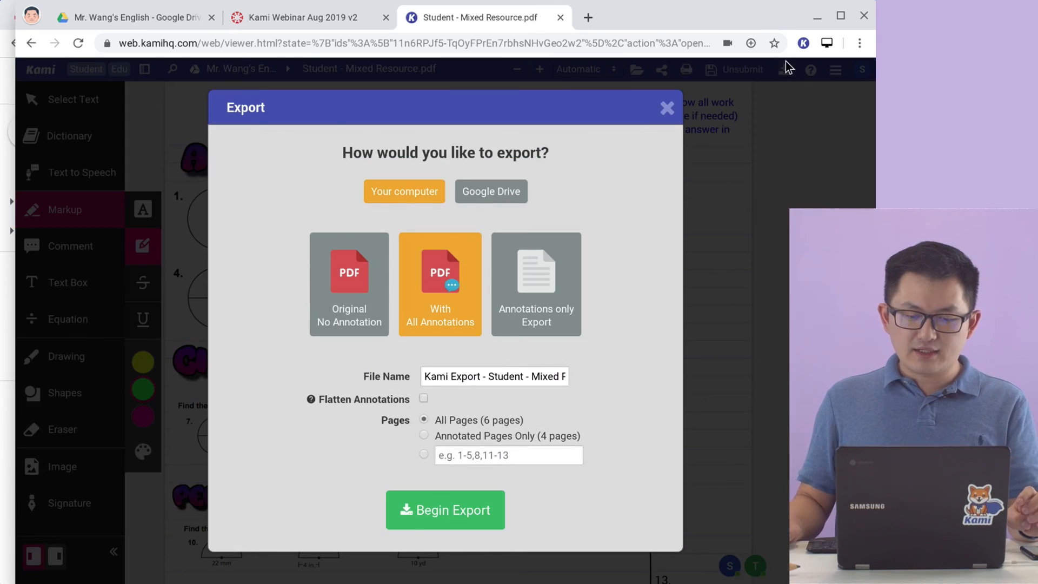
click(554, 284)
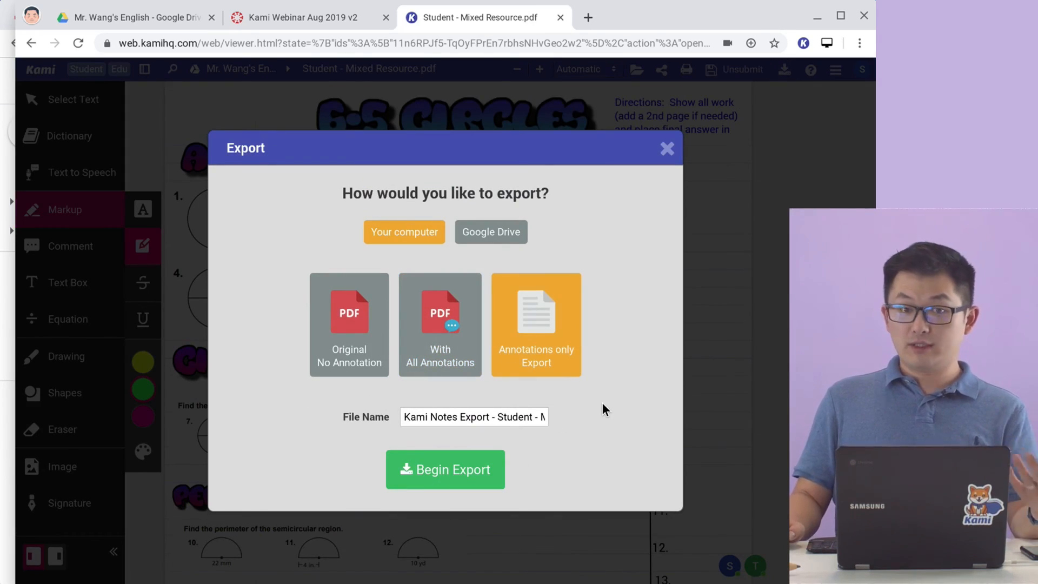
click(443, 468)
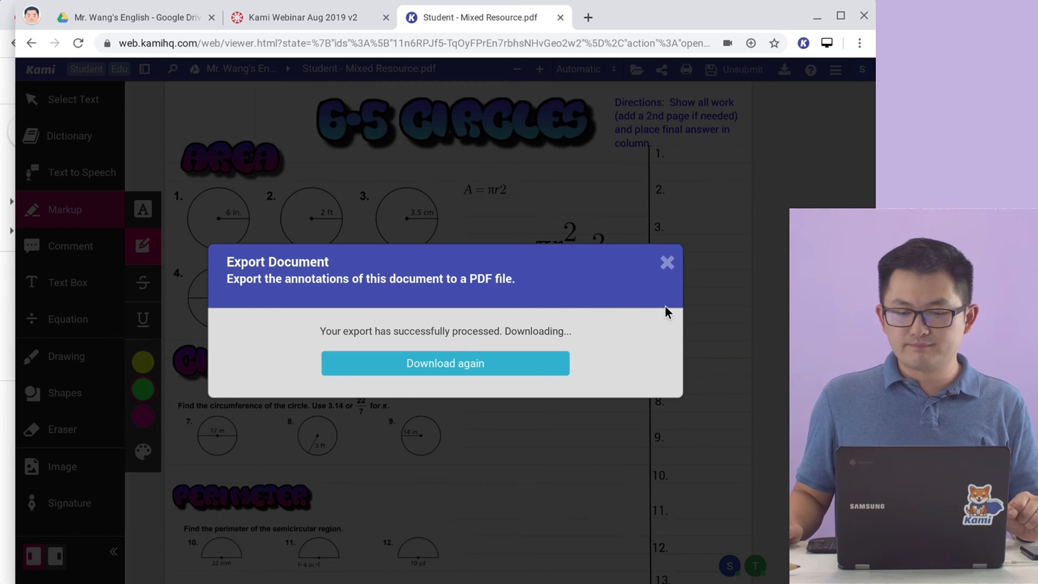
click(666, 263)
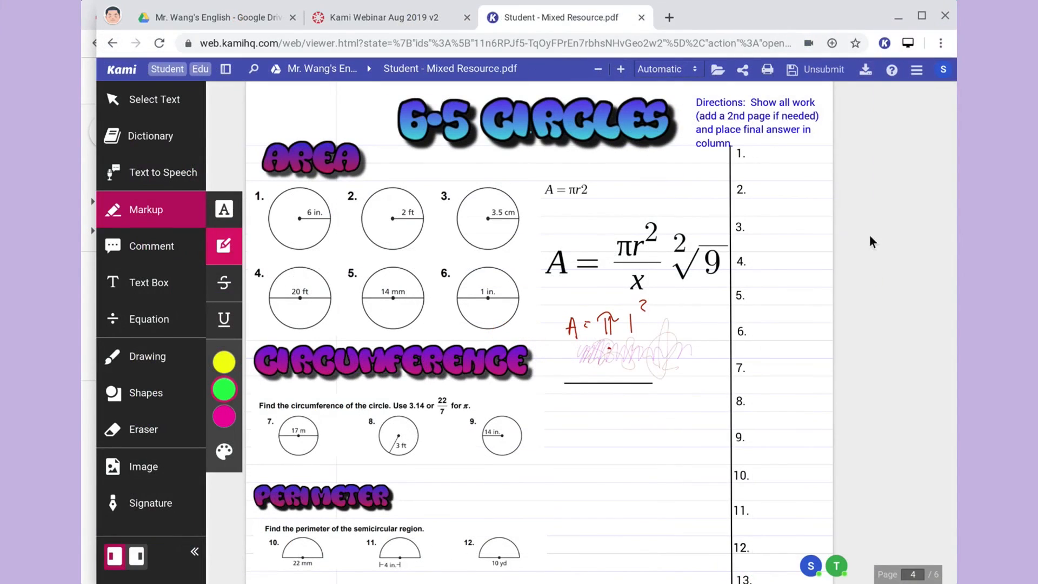
- Return to the teacher's browser window and bring up the Canvas assignment page for Kami Webinar Aug 2019 v2
click(88, 230)
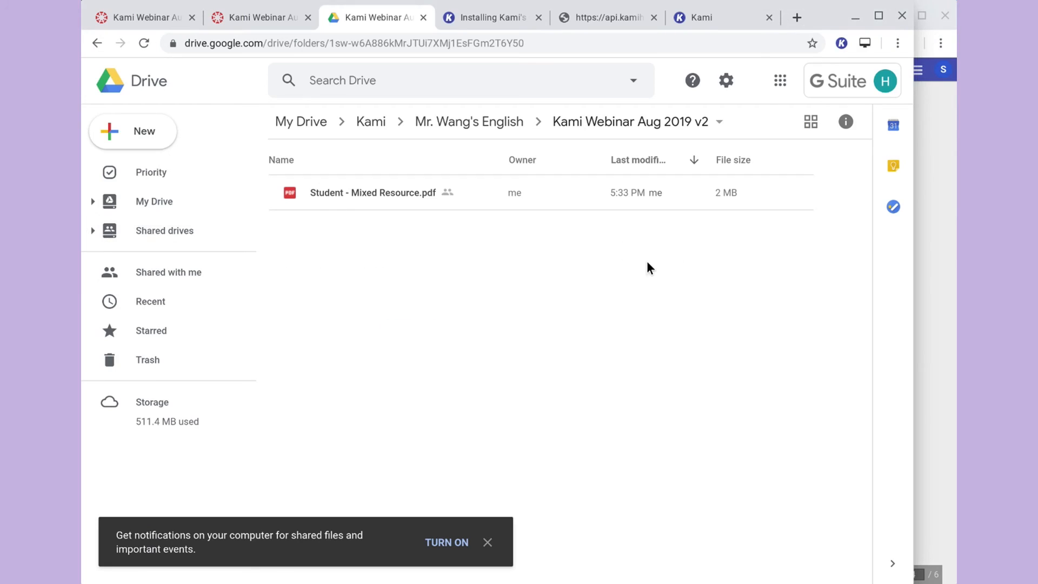
click(260, 22)
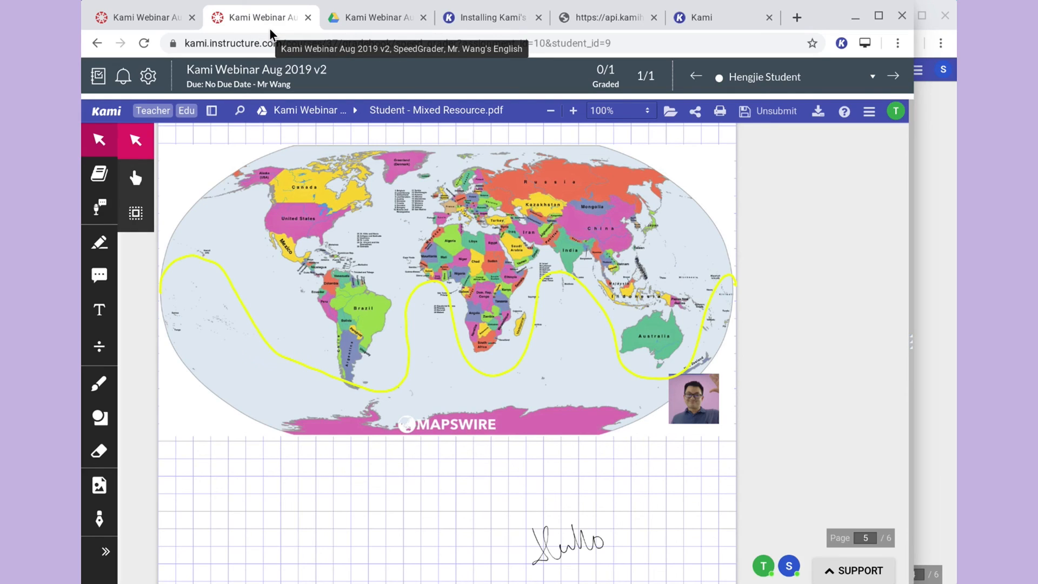
click(166, 22)
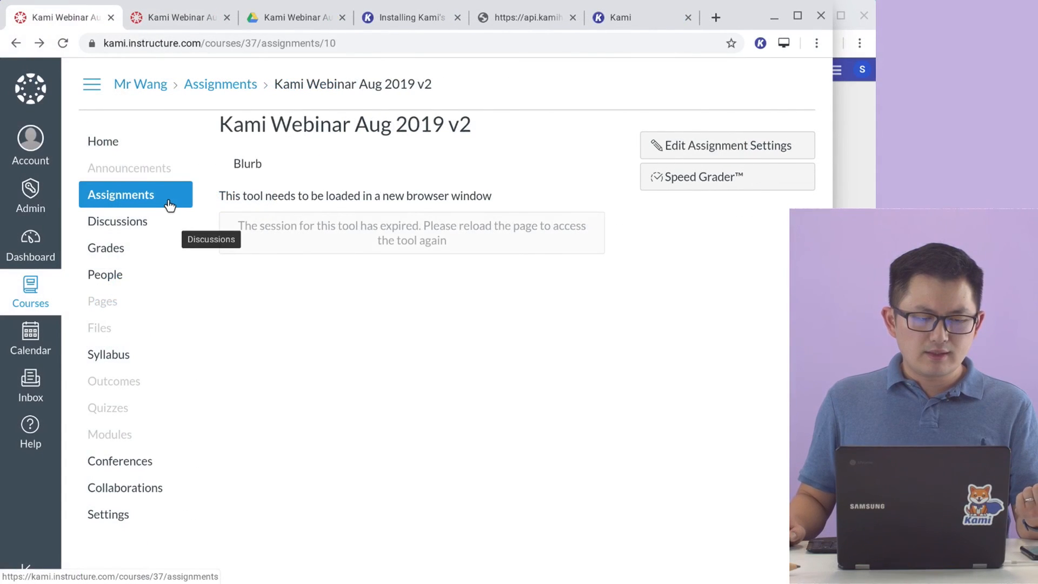
- Create a new assignment named Group in the Canvas course and start finding an external tool for its submission
click(172, 204)
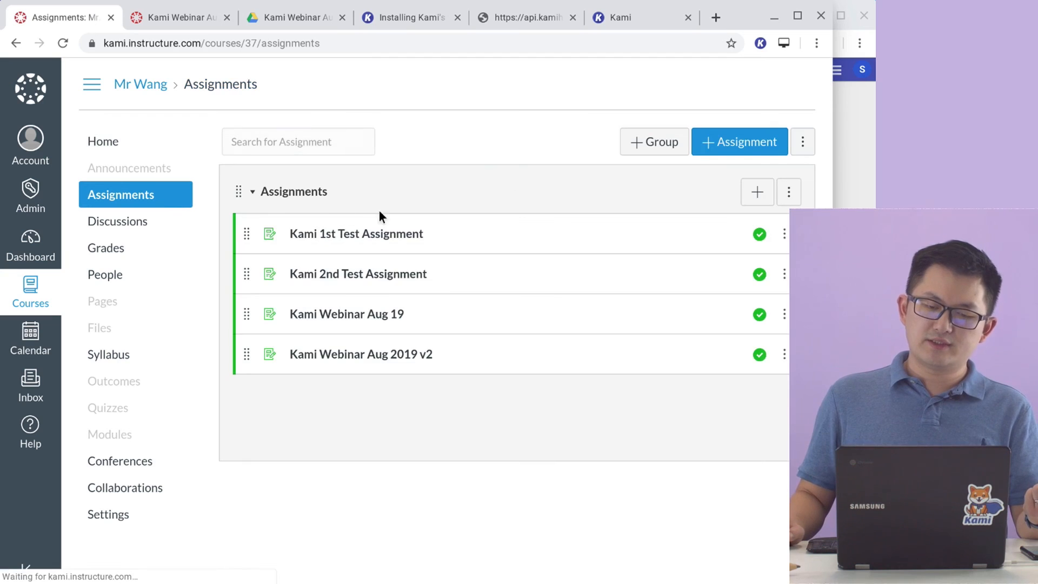
click(738, 144)
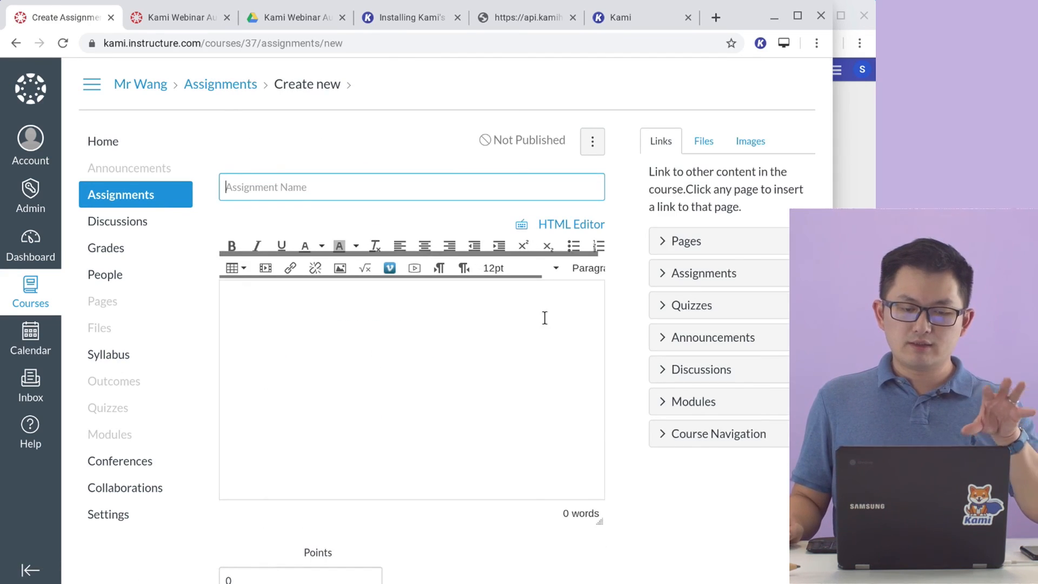
text(Group)
click(477, 391)
scroll(448, 402, down, 5)
scroll(447, 403, down, 5)
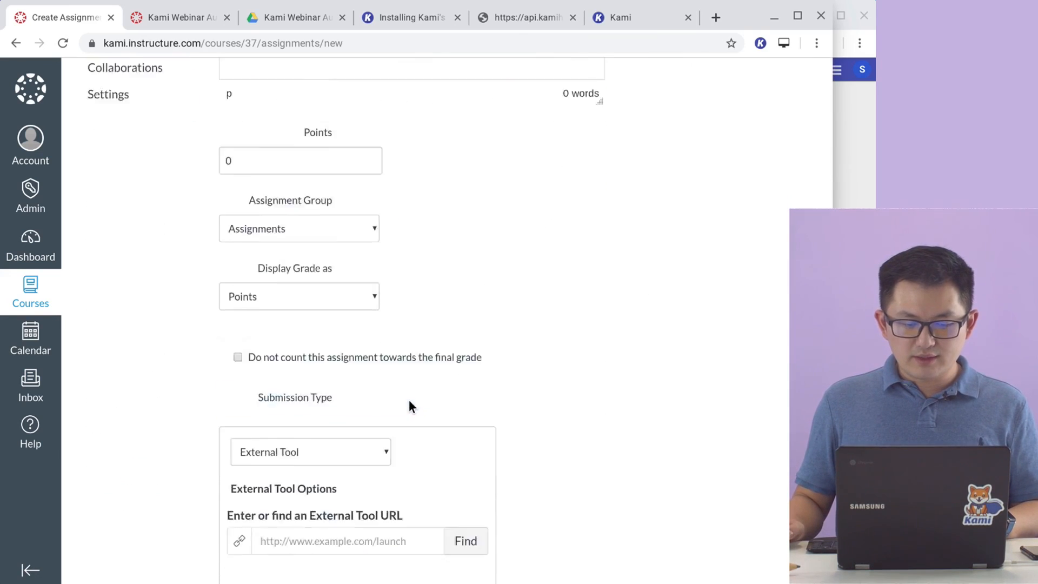
click(391, 412)
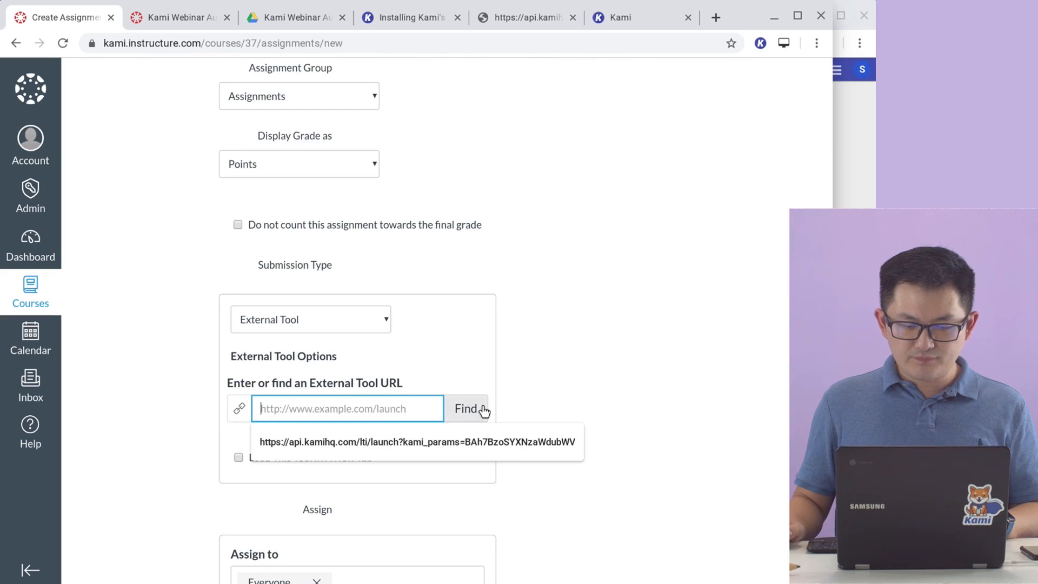
click(483, 411)
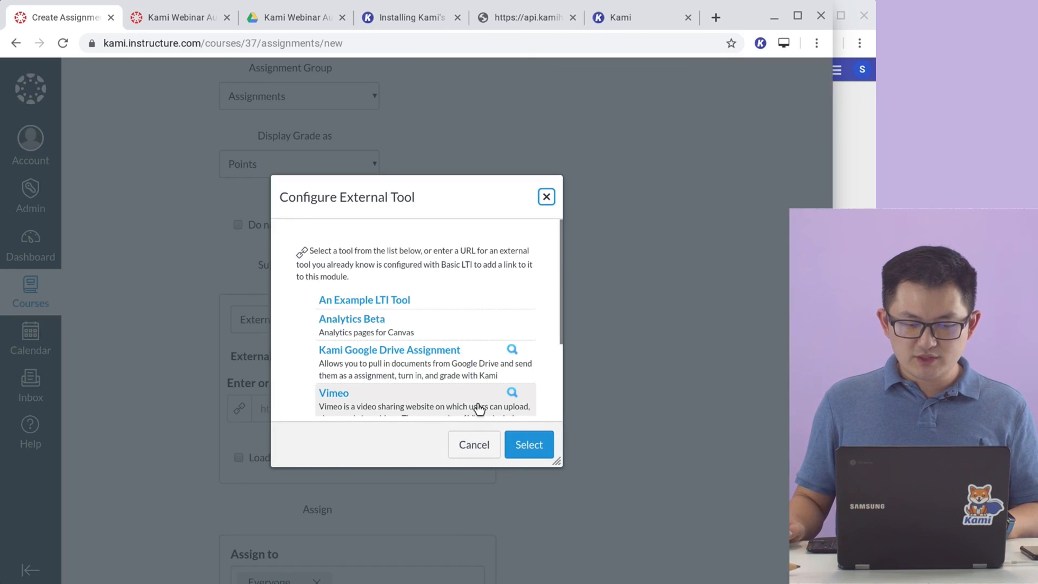
- Try to link the Lauren Otter Story Book PDF from My Drive through the Kami Google Drive Assignment tool
click(447, 361)
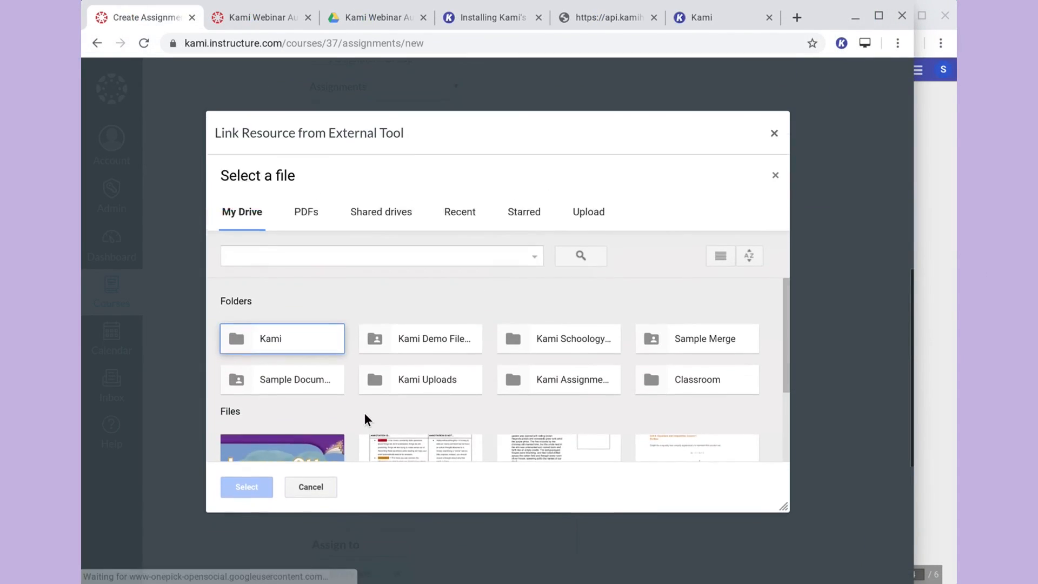
scroll(356, 427, down, 2)
click(365, 433)
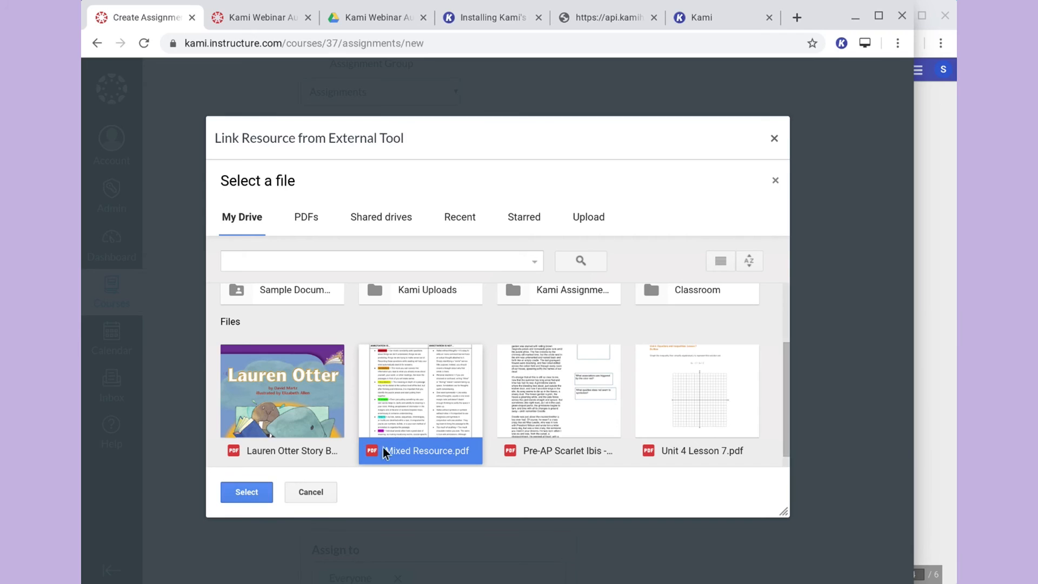
click(294, 421)
click(257, 496)
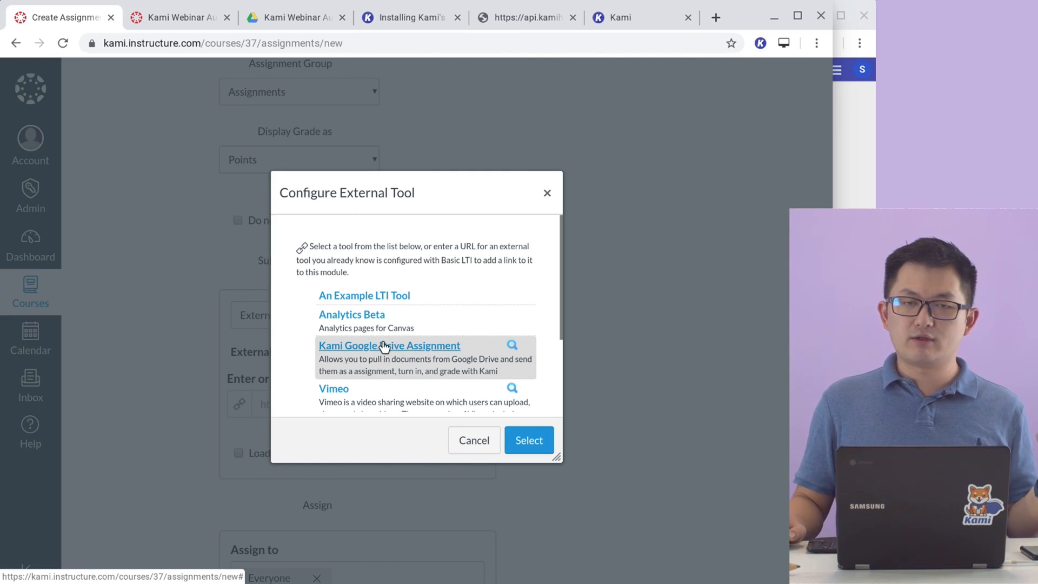
- Choose Kami Google Drive Assignment as the external tool, attach the Lauren Otter Story Book PDF from My Drive, and confirm the tool selection
click(386, 332)
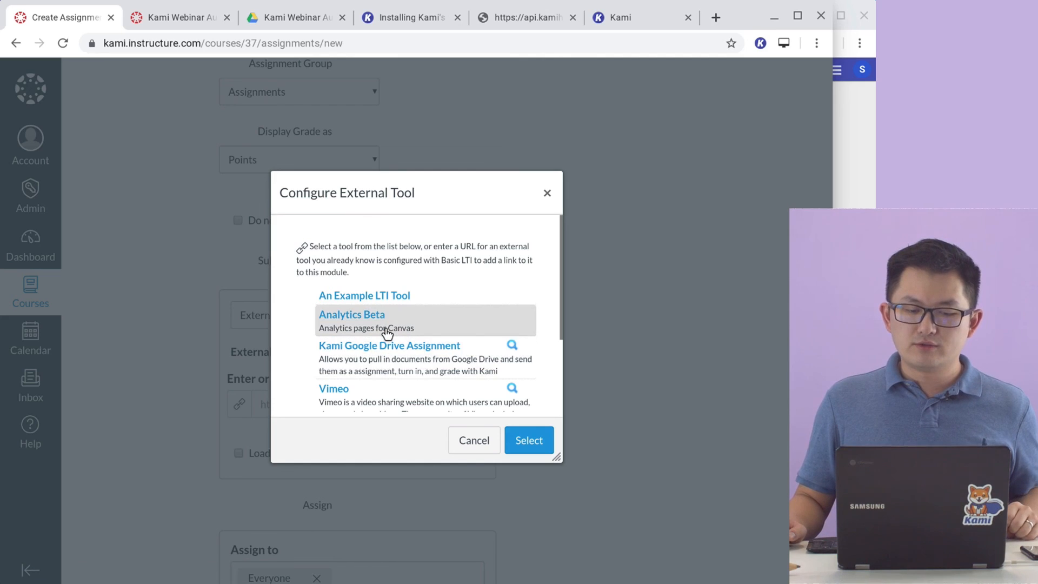
click(388, 358)
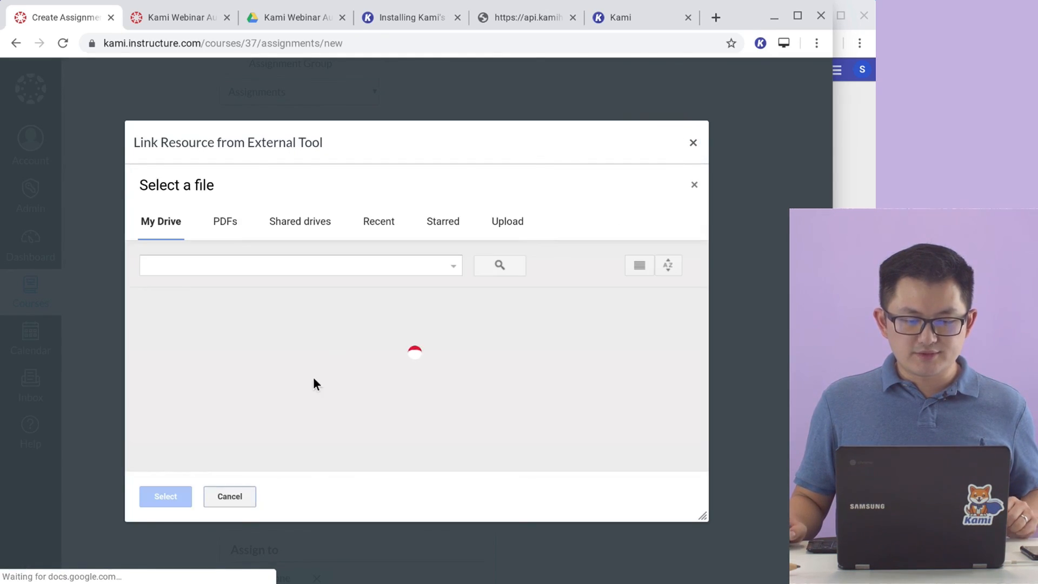
scroll(294, 391, down, 3)
click(185, 408)
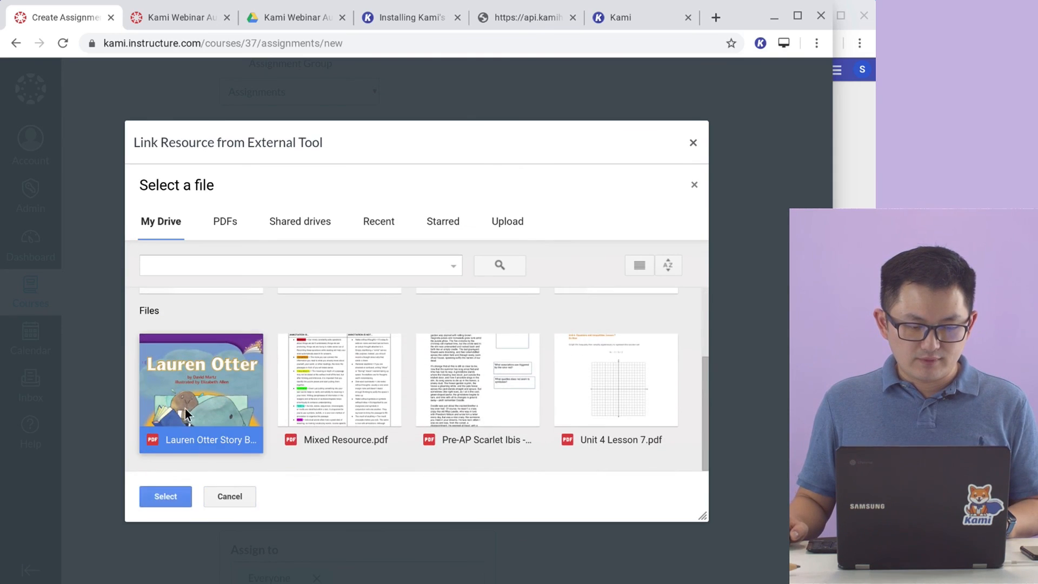
click(167, 497)
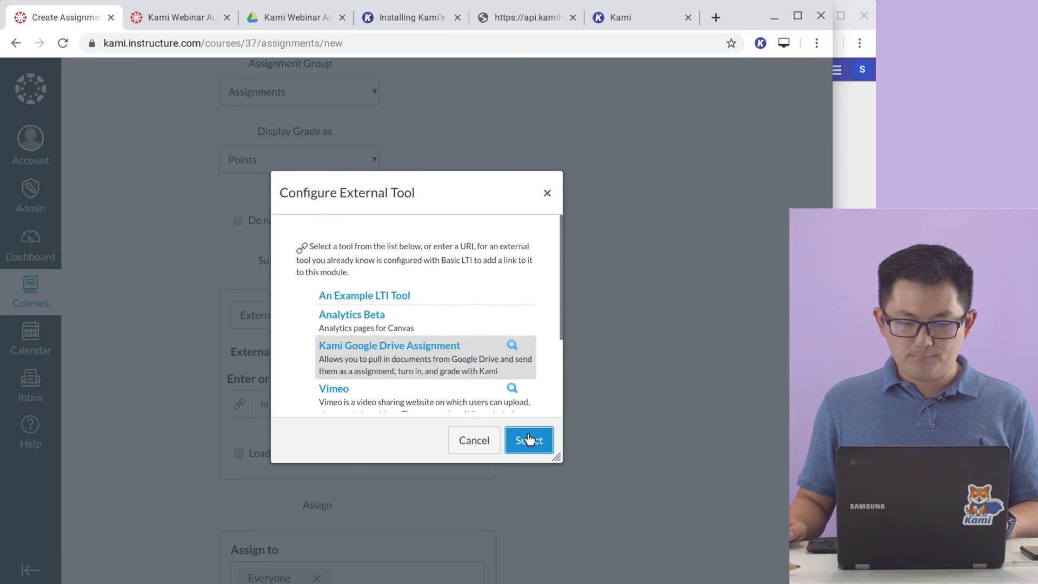
click(528, 438)
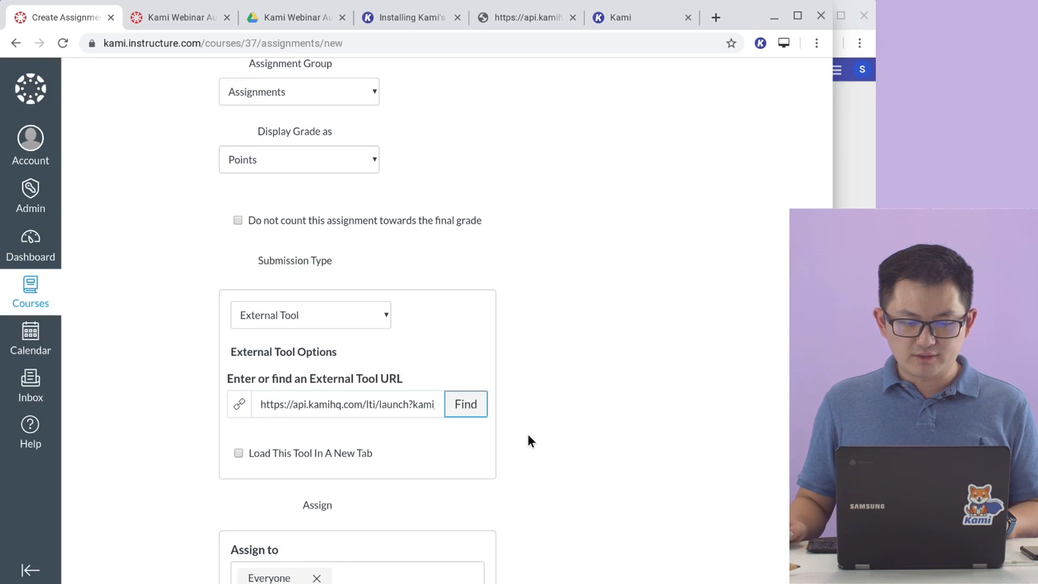
- Set the tool to load in a new tab, and save and publish the Group assignment
click(368, 453)
scroll(622, 459, down, 6)
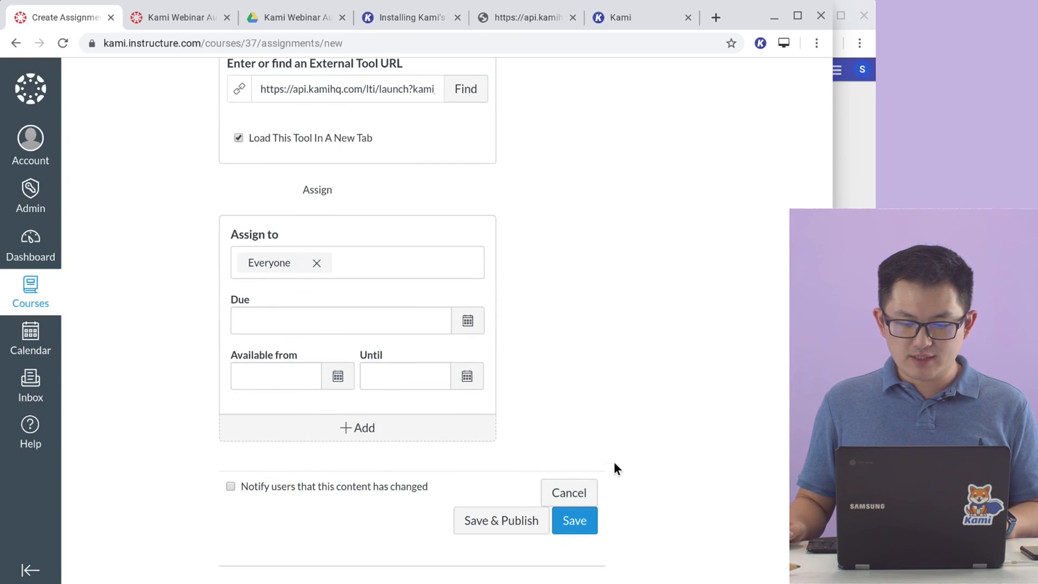
click(522, 529)
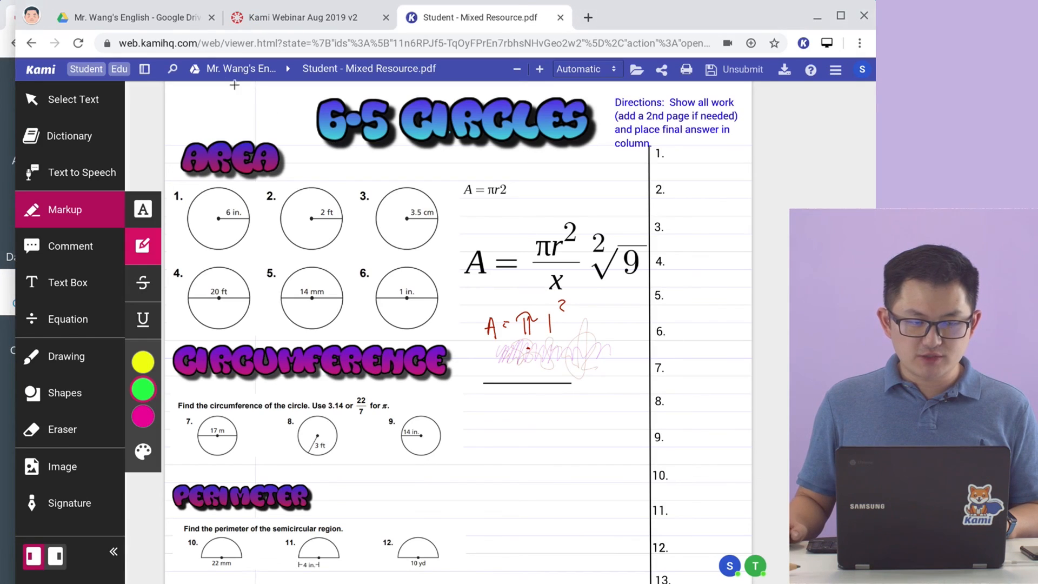
- In the student's browser window, open the Group assignment from the course's assignments and load it in a new window
click(141, 17)
click(327, 17)
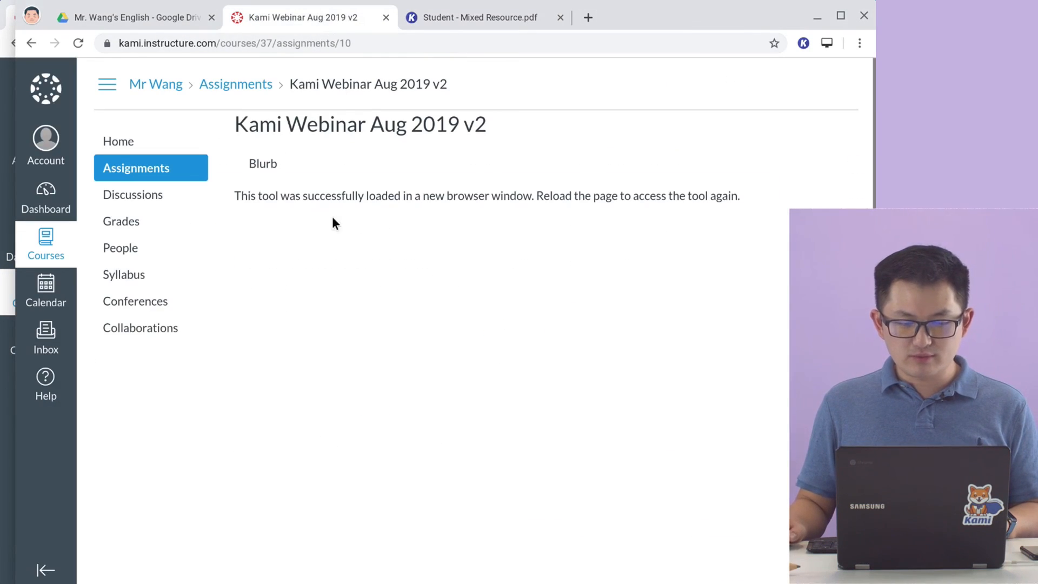
click(124, 176)
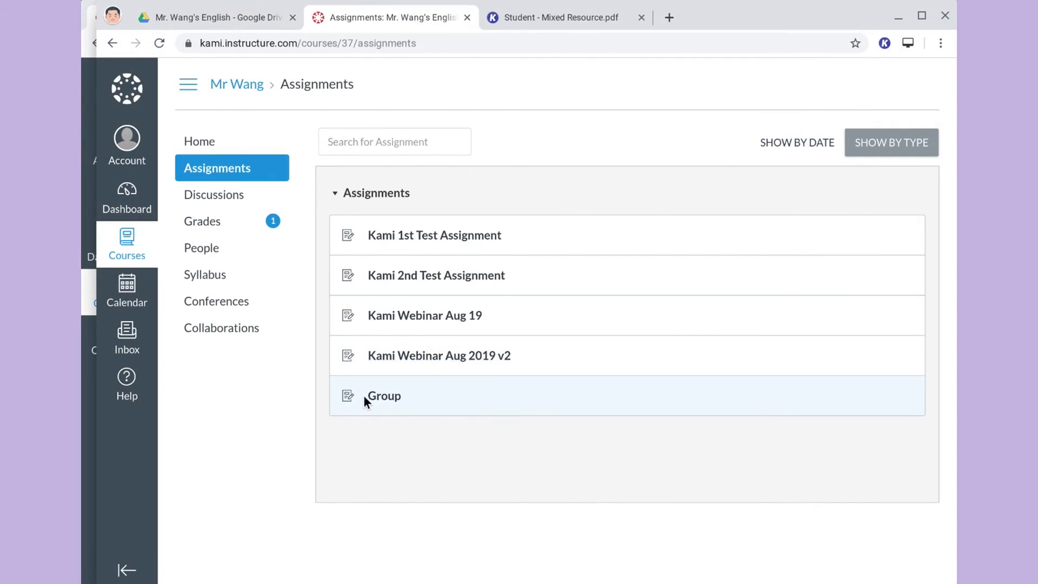
click(385, 400)
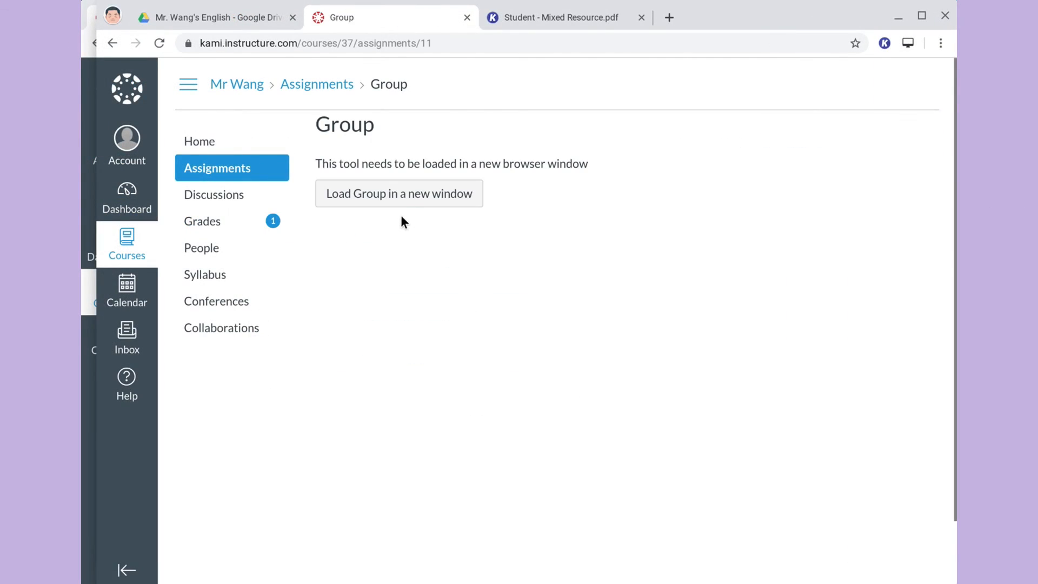
click(409, 196)
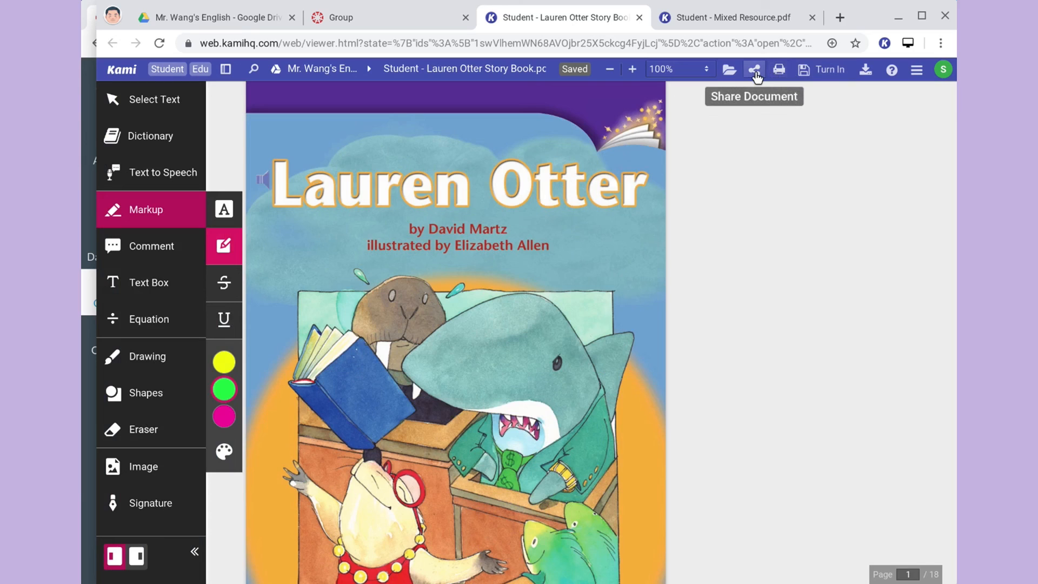
click(755, 71)
click(492, 378)
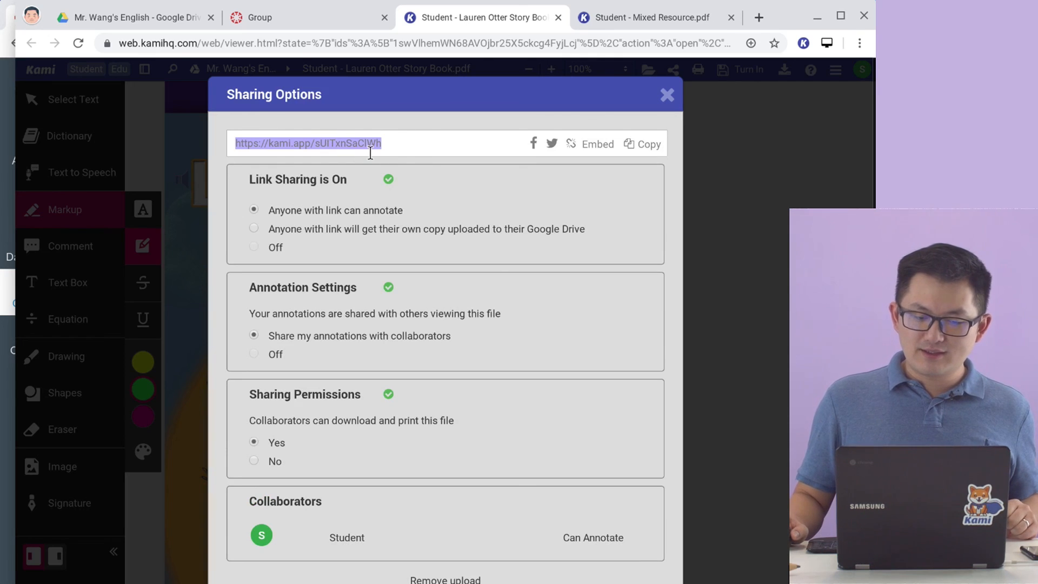
click(646, 144)
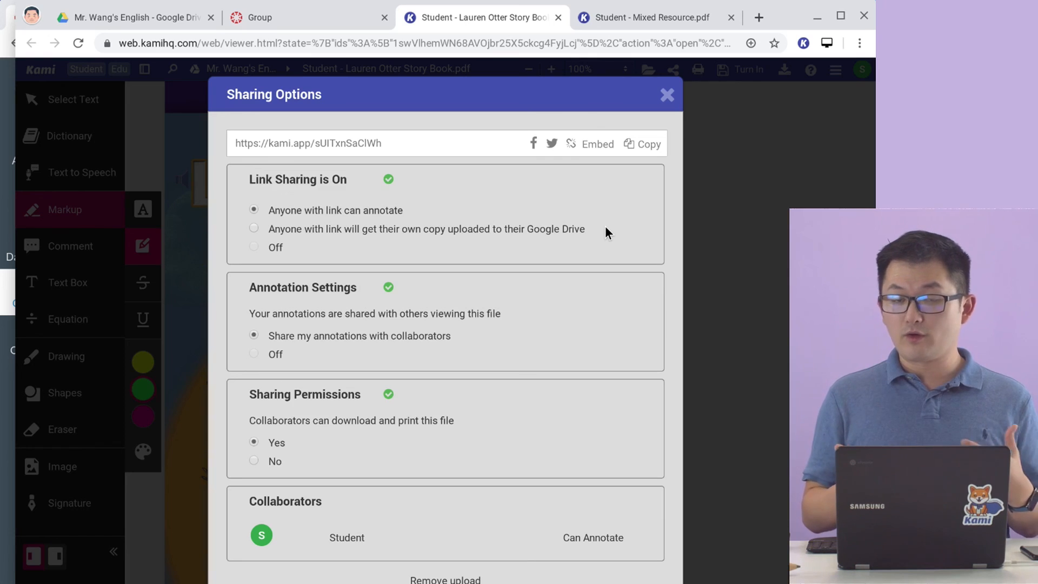
click(666, 95)
click(3, 156)
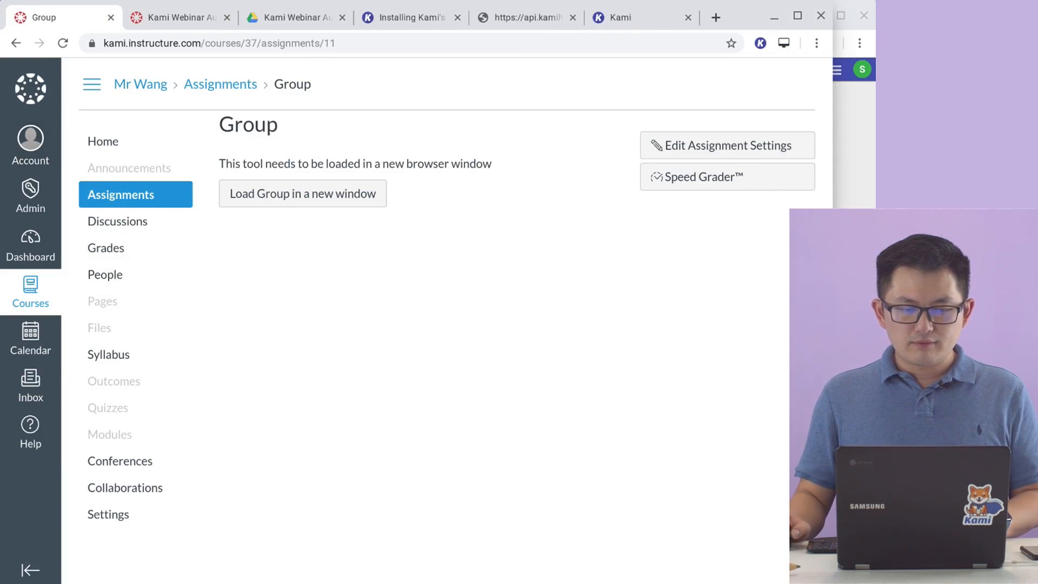